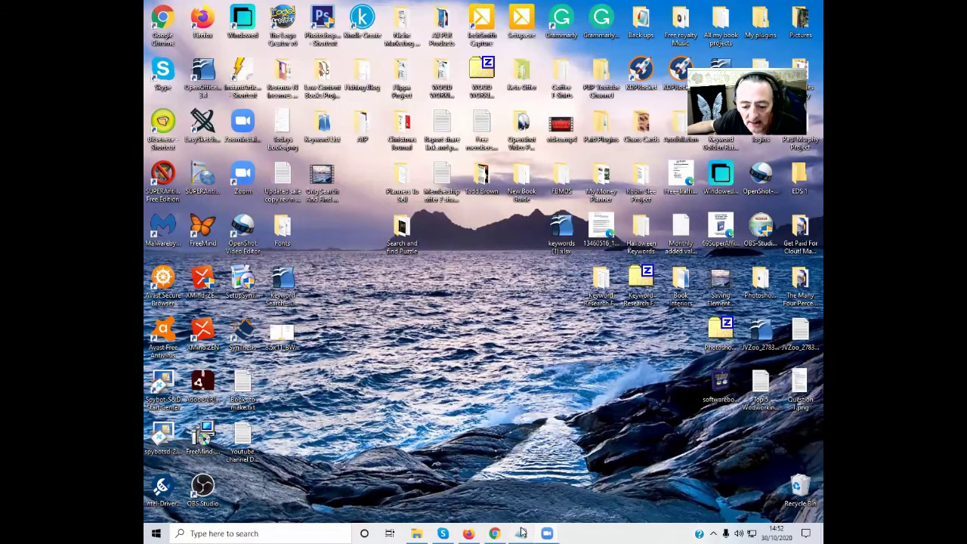
# - Look over the files in the Search and find Puzzle project folder, then minimize its window
pyautogui.moveTo(522, 533)
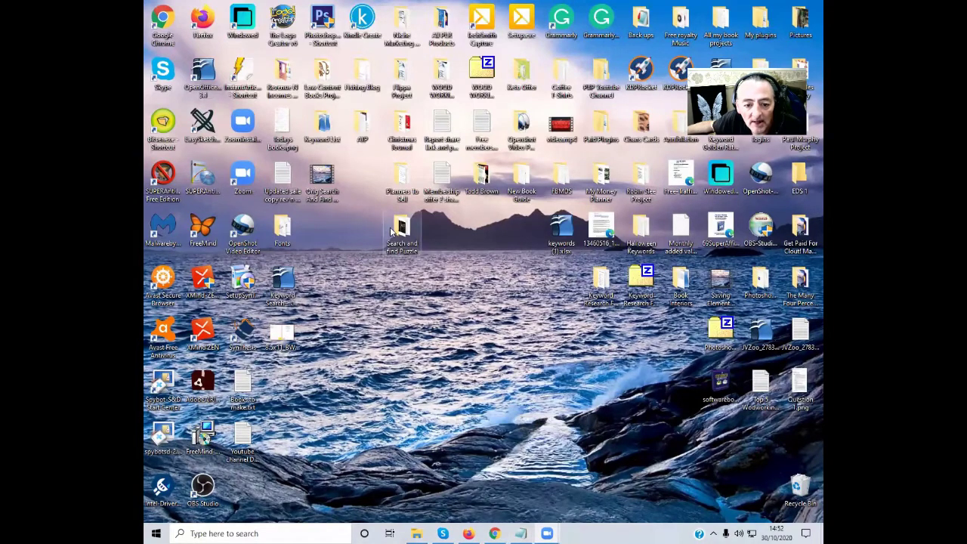
pyautogui.click(418, 533)
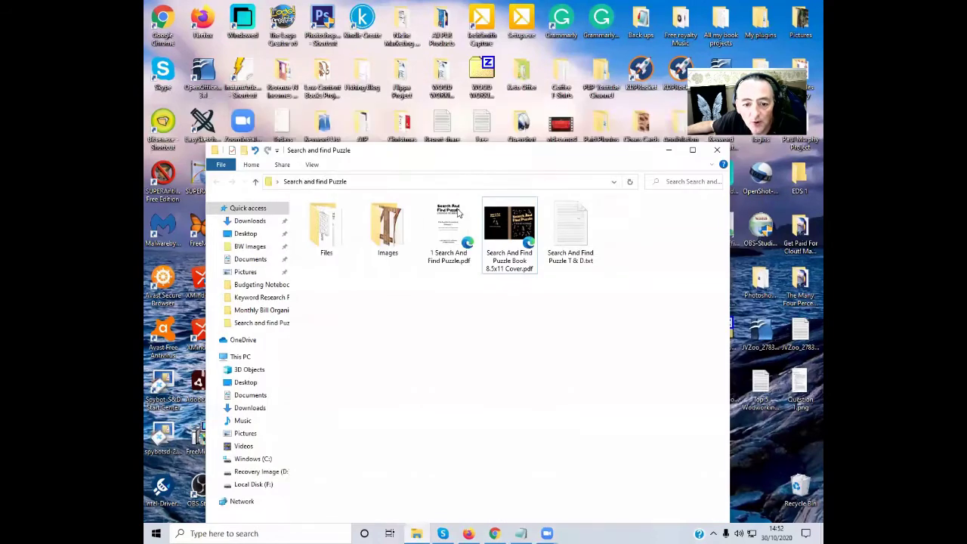
pyautogui.moveTo(481, 103); pyautogui.dragTo(453, 158)
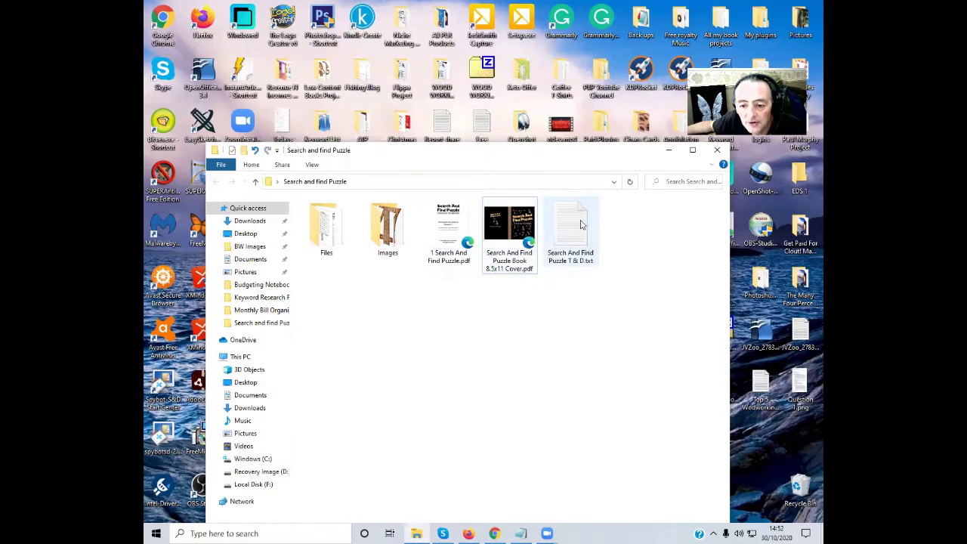
pyautogui.click(668, 155)
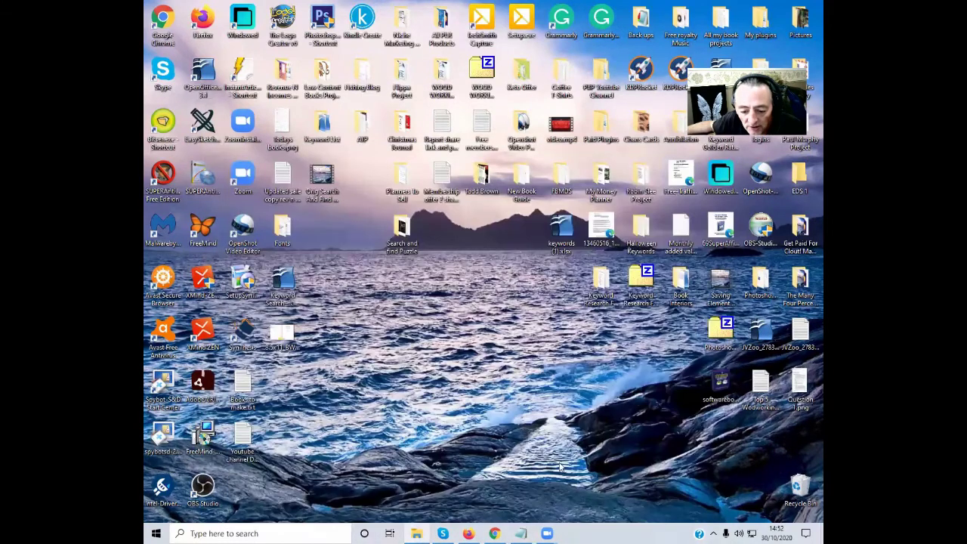
# - Bring up the Search And Find Puzzle T & D text file in Notepad and save it
pyautogui.click(521, 534)
pyautogui.scroll(3, 442, 245)
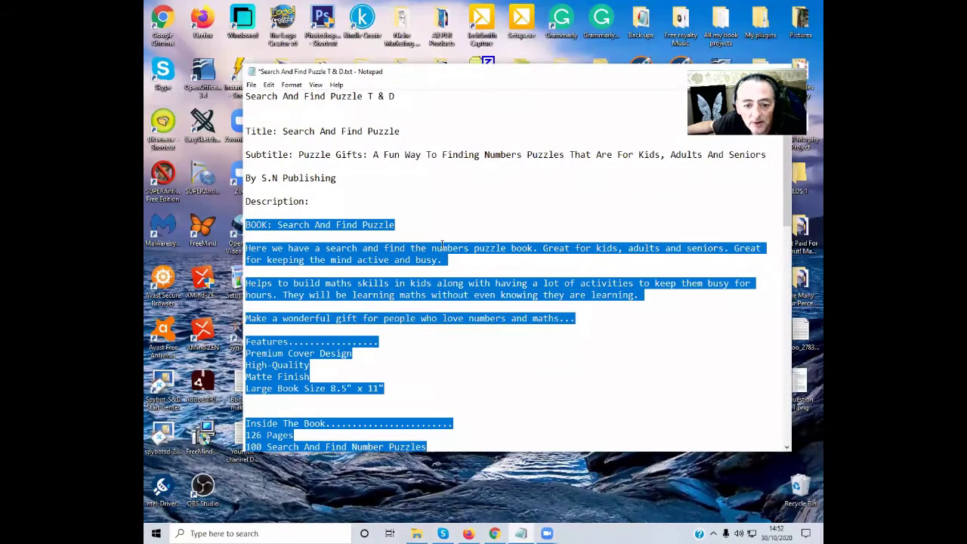
pyautogui.click(436, 202)
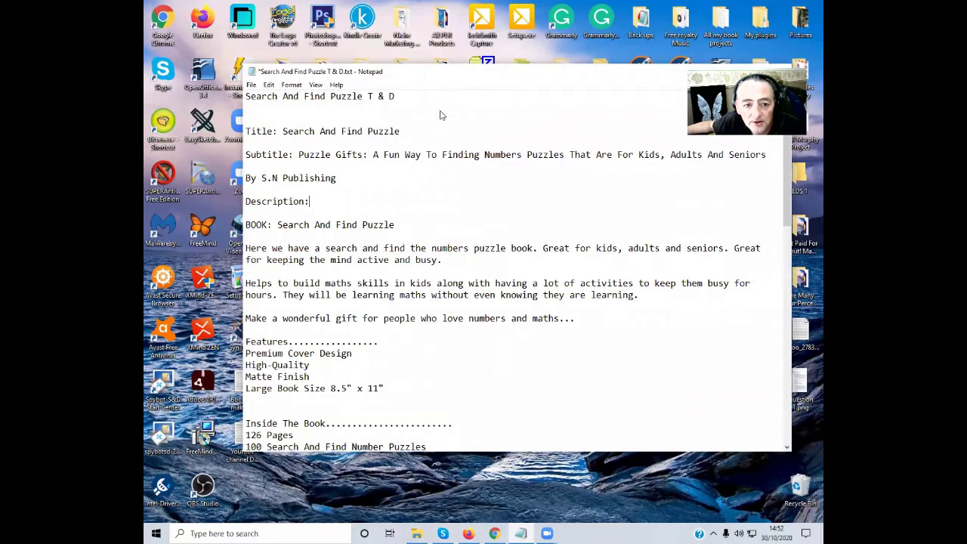
pyautogui.click(238, 122)
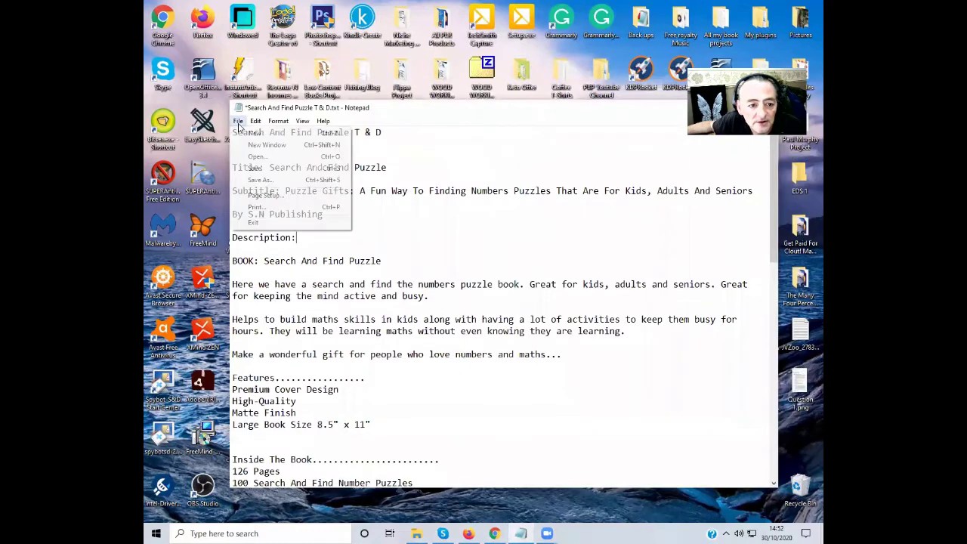
pyautogui.click(255, 167)
pyautogui.moveTo(455, 112); pyautogui.dragTo(448, 99)
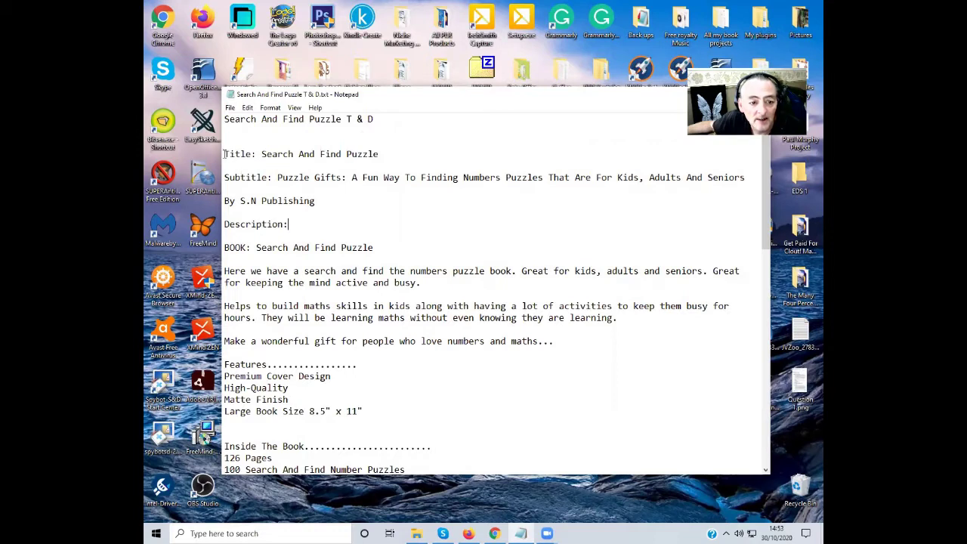
# - Insert a comma after "Numbers" in the book's subtitle line
pyautogui.moveTo(223, 154); pyautogui.dragTo(401, 161)
pyautogui.moveTo(230, 178); pyautogui.dragTo(251, 178)
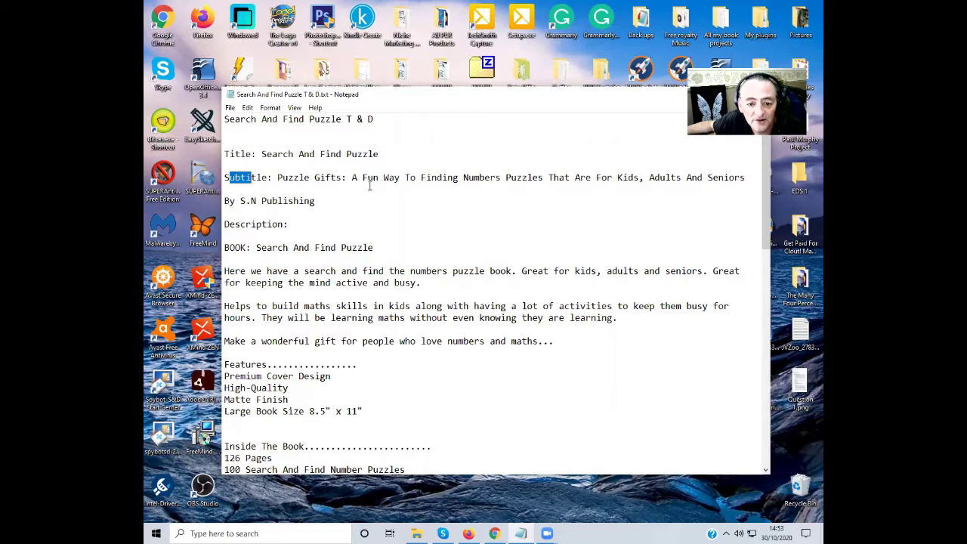
pyautogui.click(502, 177)
pyautogui.press('BackSpace')
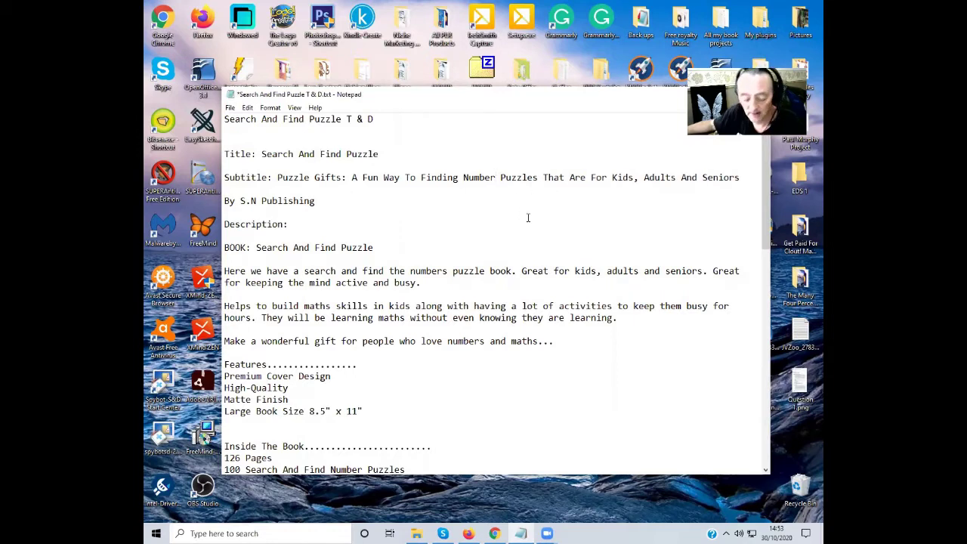
pyautogui.write('s')
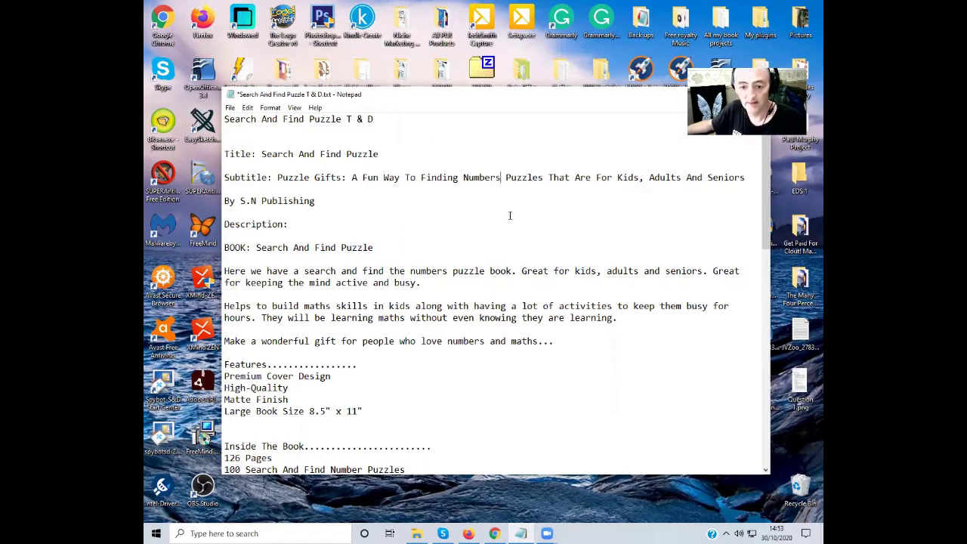
pyautogui.write(',')
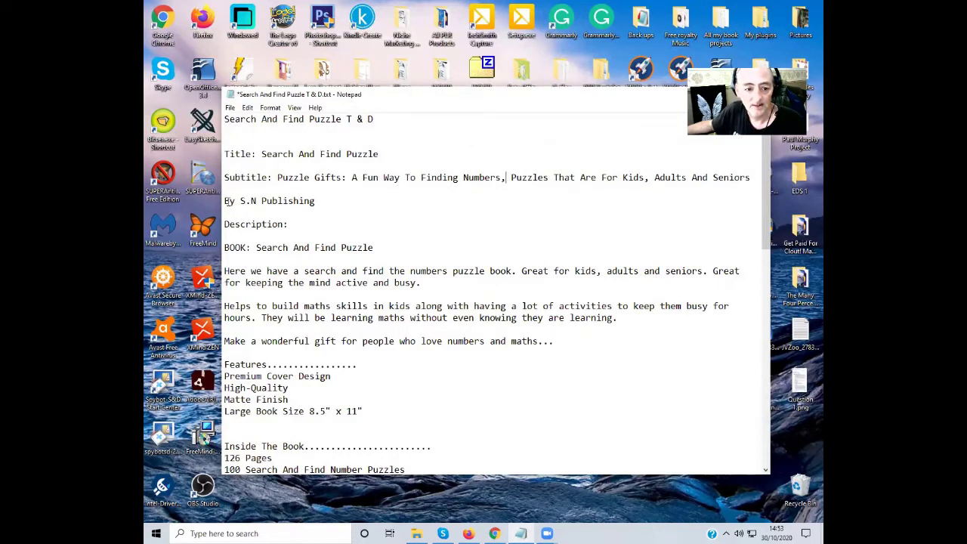
# - Read through the publisher line, the book description with its features and contents, and the keyword list
pyautogui.moveTo(224, 201); pyautogui.dragTo(319, 201)
pyautogui.click(321, 201)
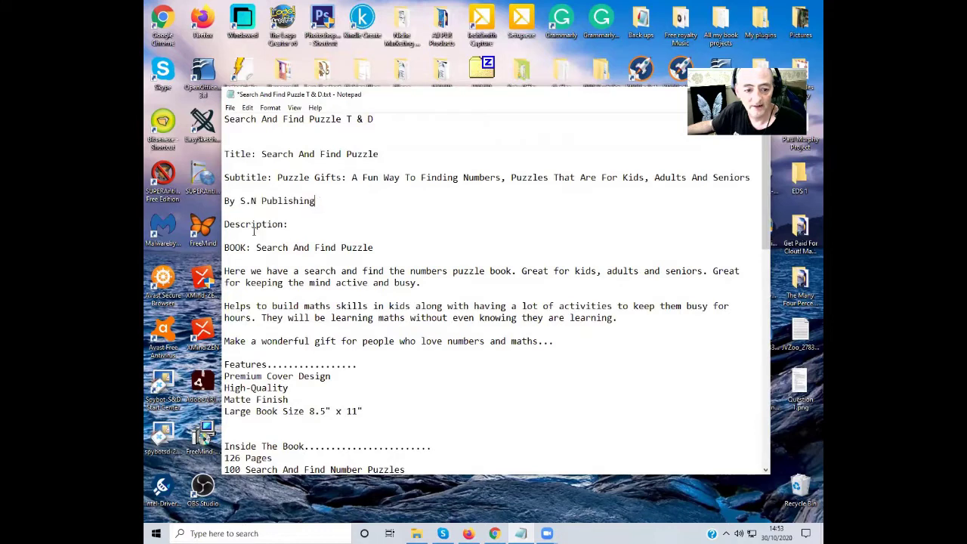
pyautogui.moveTo(225, 225); pyautogui.dragTo(279, 224)
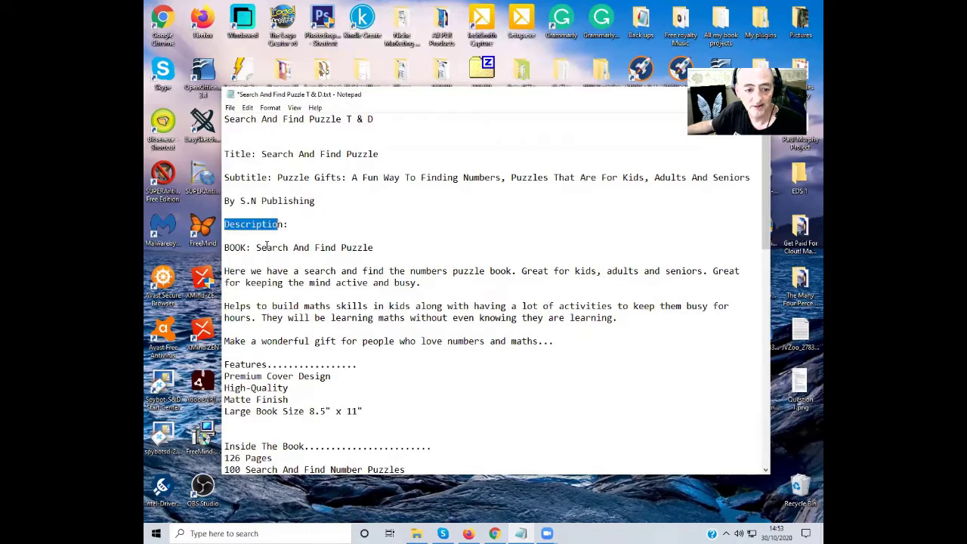
pyautogui.moveTo(224, 248); pyautogui.dragTo(376, 248)
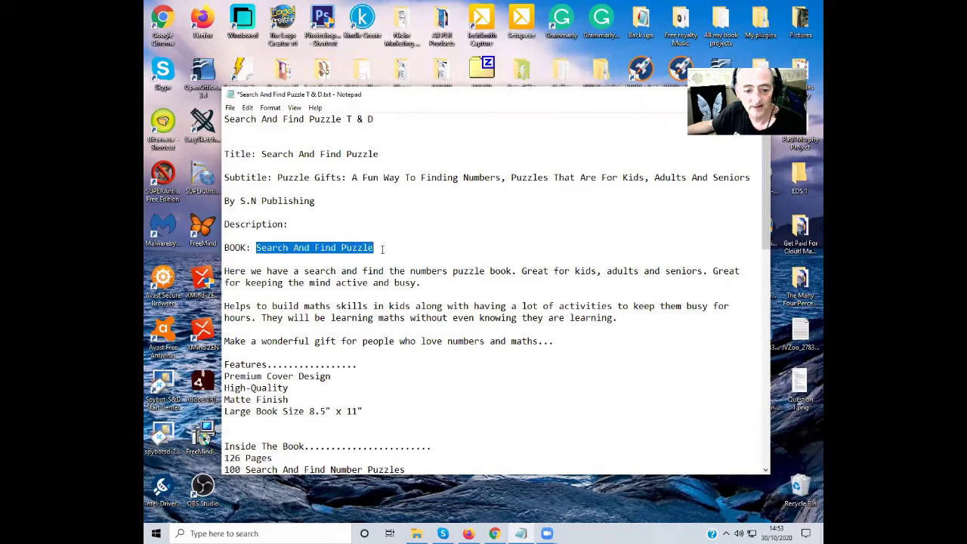
pyautogui.click(384, 249)
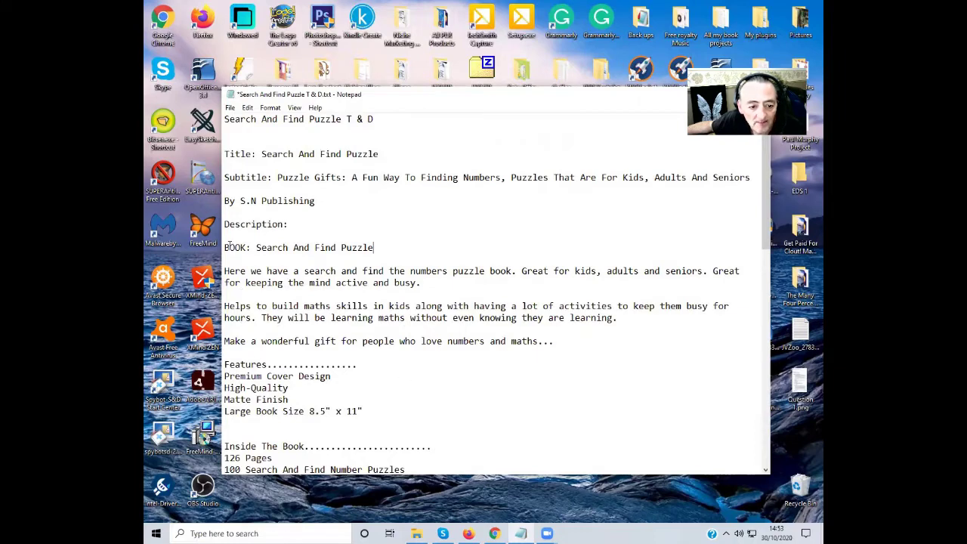
pyautogui.scroll(-1, 295, 341)
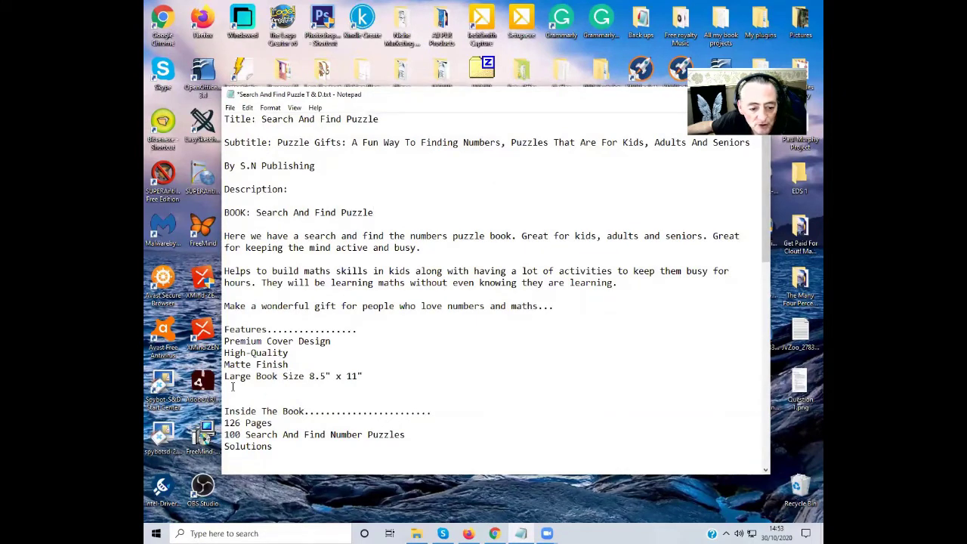
pyautogui.scroll(-1, 339, 393)
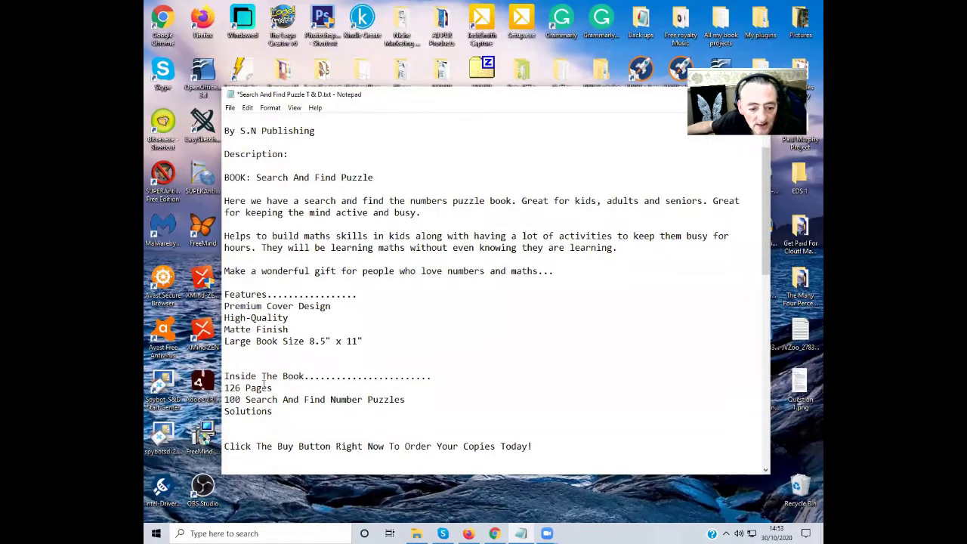
pyautogui.scroll(-1, 242, 372)
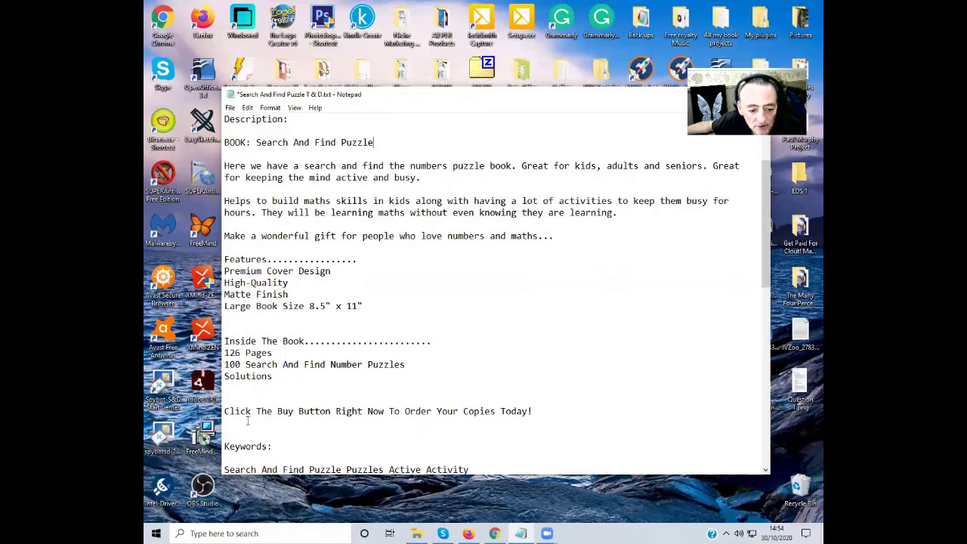
pyautogui.scroll(-1, 246, 419)
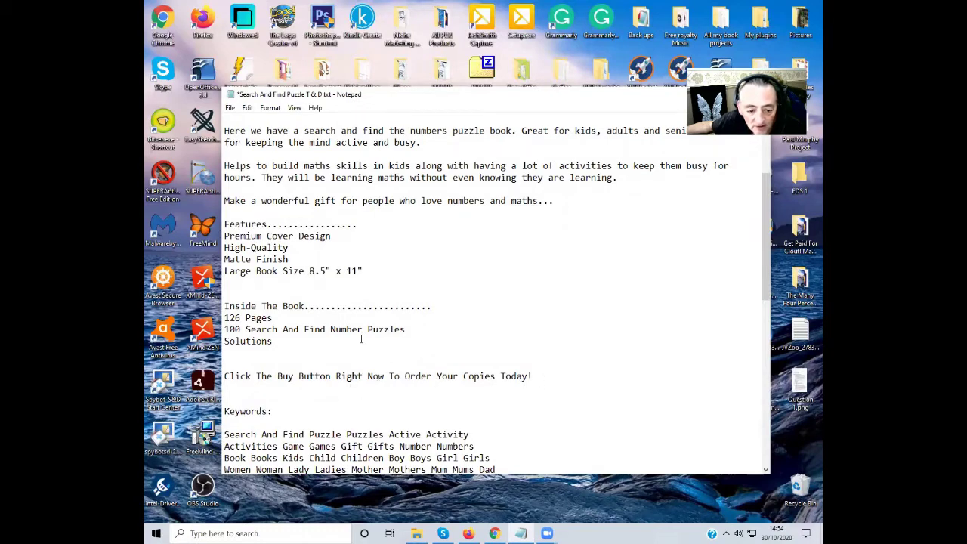
pyautogui.scroll(-3, 362, 341)
pyautogui.moveTo(226, 326); pyautogui.dragTo(511, 402)
pyautogui.click(471, 388)
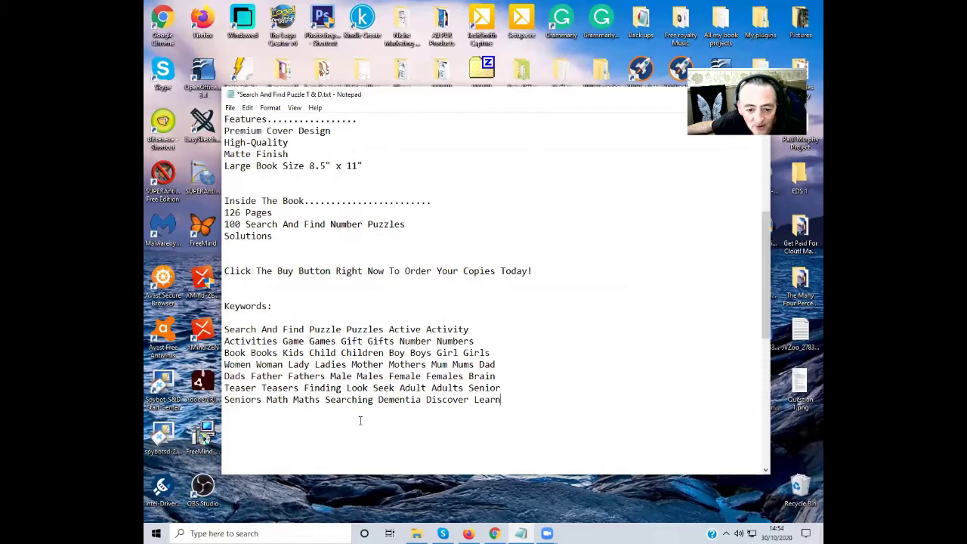
# - Select the full description text, from the "BOOK: Search And Find Puzzle" line through "Click The Buy Button Right Now To Order Your Copies Today!"
pyautogui.scroll(4, 378, 296)
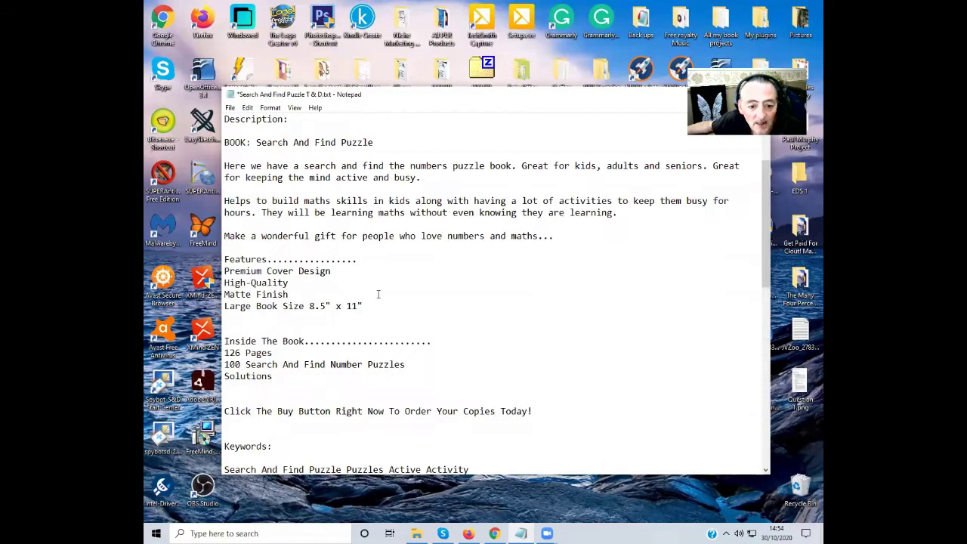
pyautogui.click(226, 142)
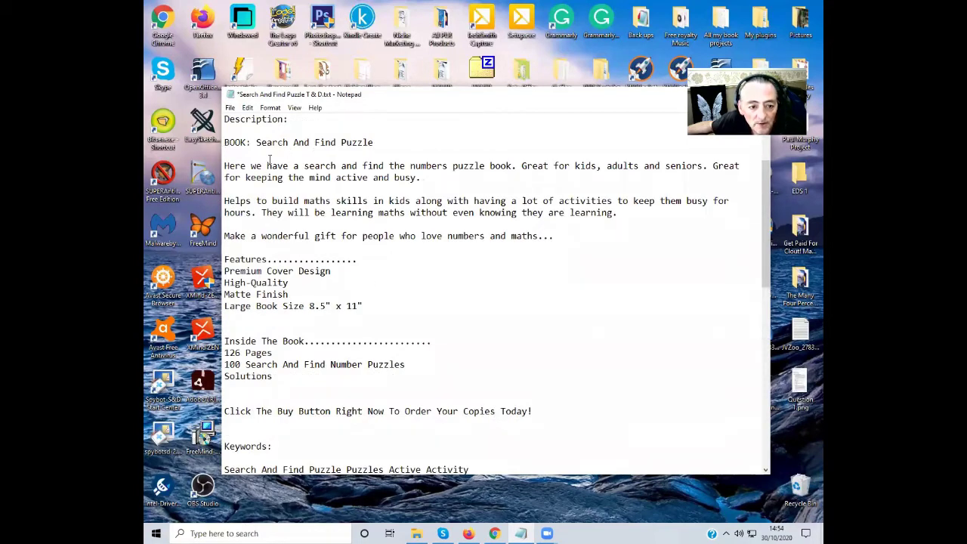
pyautogui.scroll(1, 266, 181)
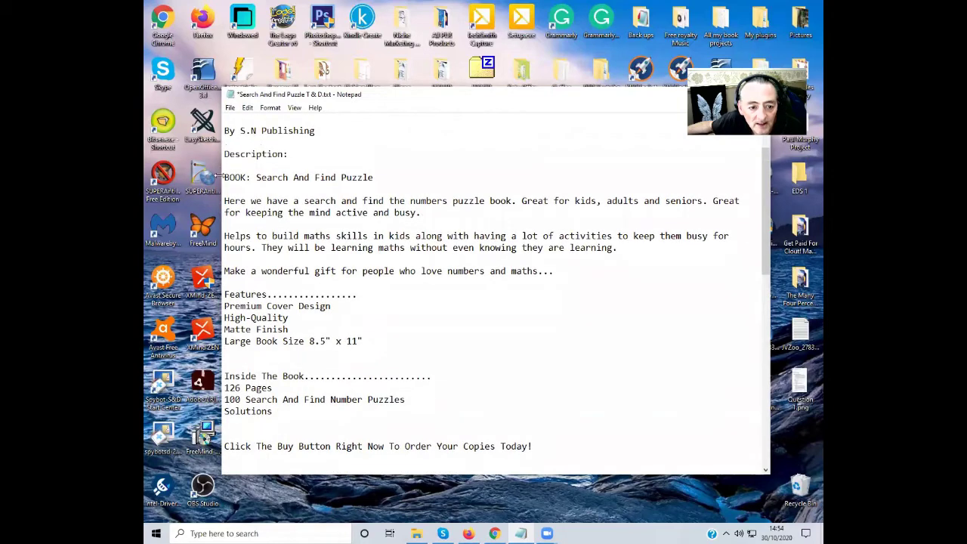
pyautogui.moveTo(225, 177); pyautogui.dragTo(553, 448)
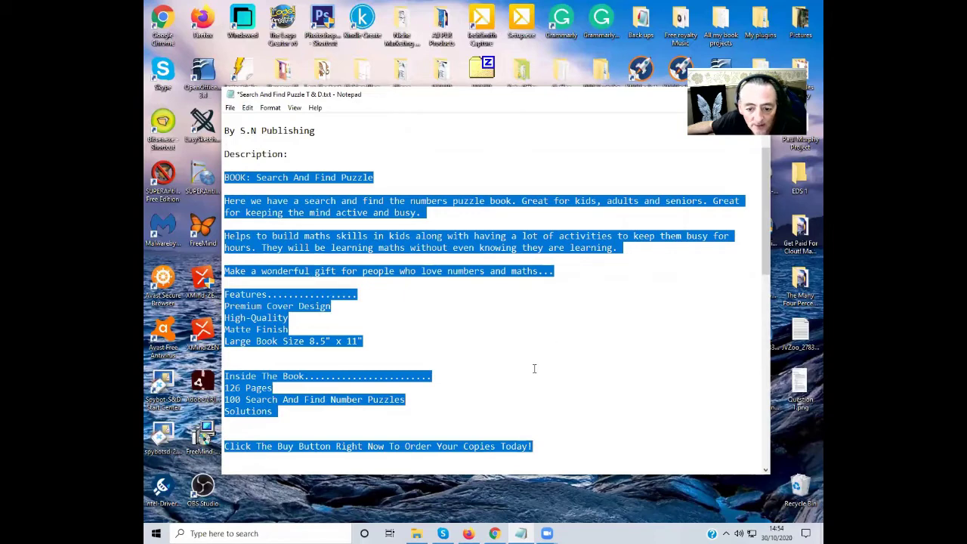
# - Switch to Firefox and review the Kindlepreneur Book Description Generator's instructions, Amazon formatting options and description text
pyautogui.click(469, 533)
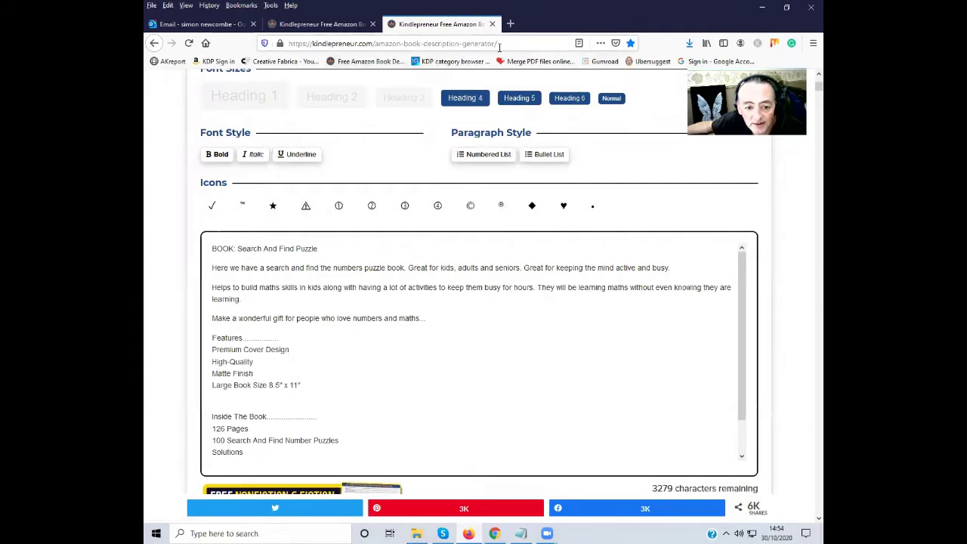
pyautogui.scroll(4, 306, 207)
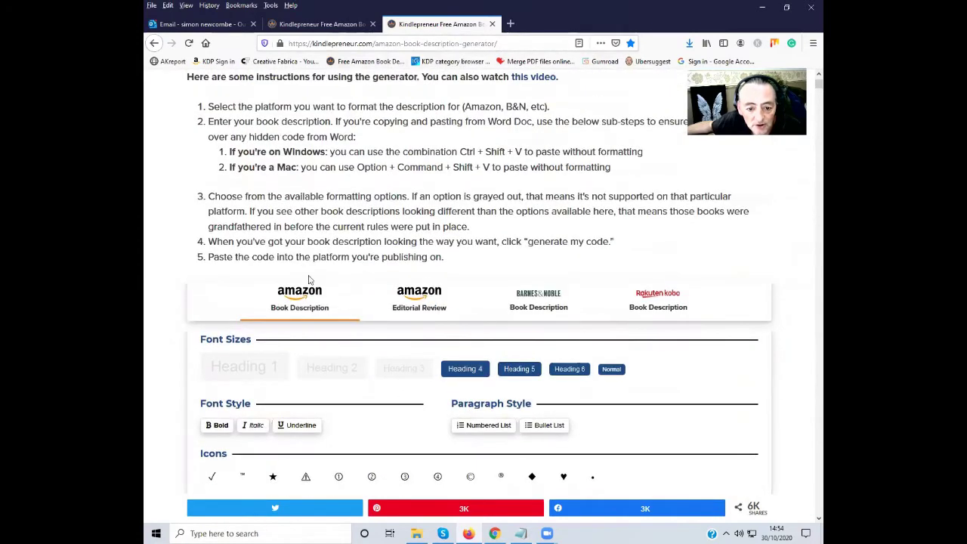
pyautogui.scroll(-4, 335, 255)
pyautogui.scroll(5, 340, 254)
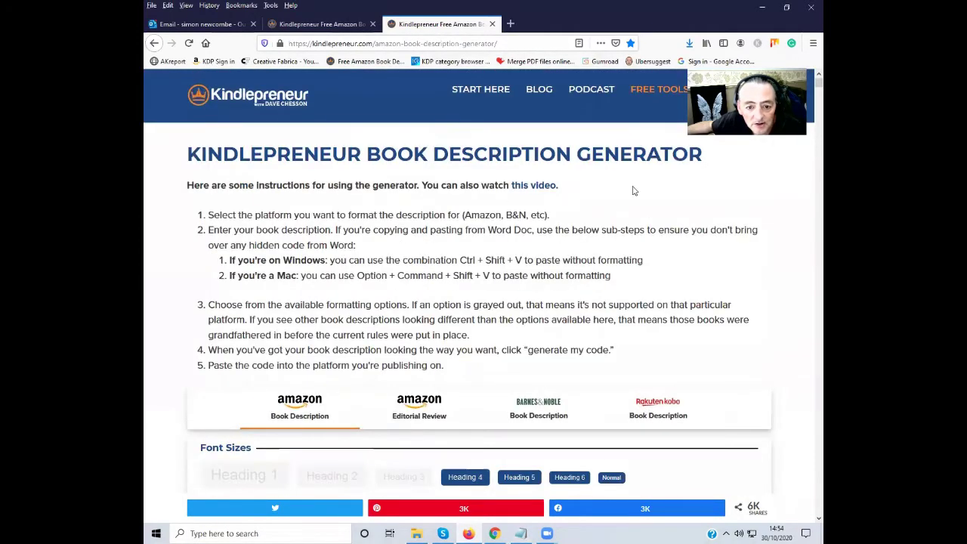
pyautogui.scroll(-5, 335, 255)
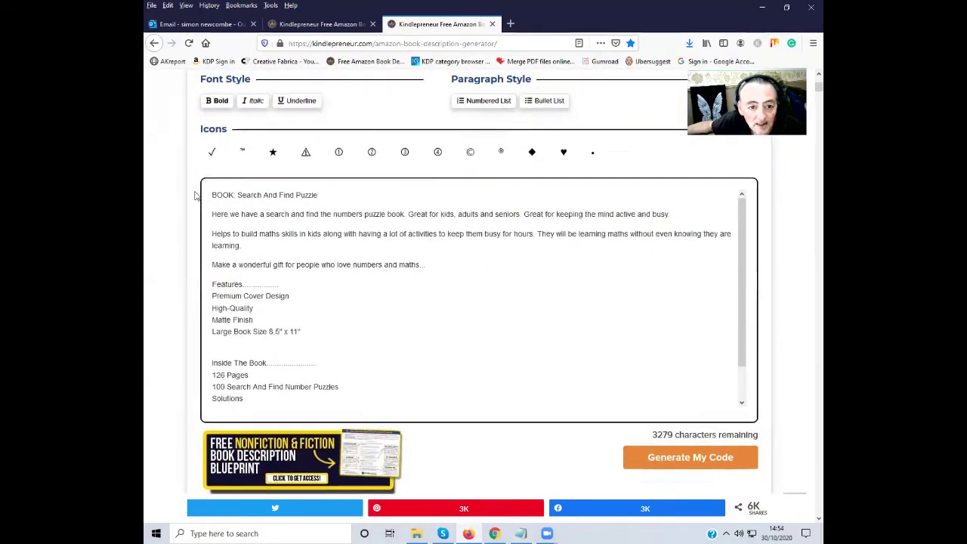
# - Format the "BOOK: Search And Find Puzzle" line in the description editor as bold and italic
pyautogui.scroll(1, 203, 227)
pyautogui.moveTo(213, 248); pyautogui.dragTo(324, 244)
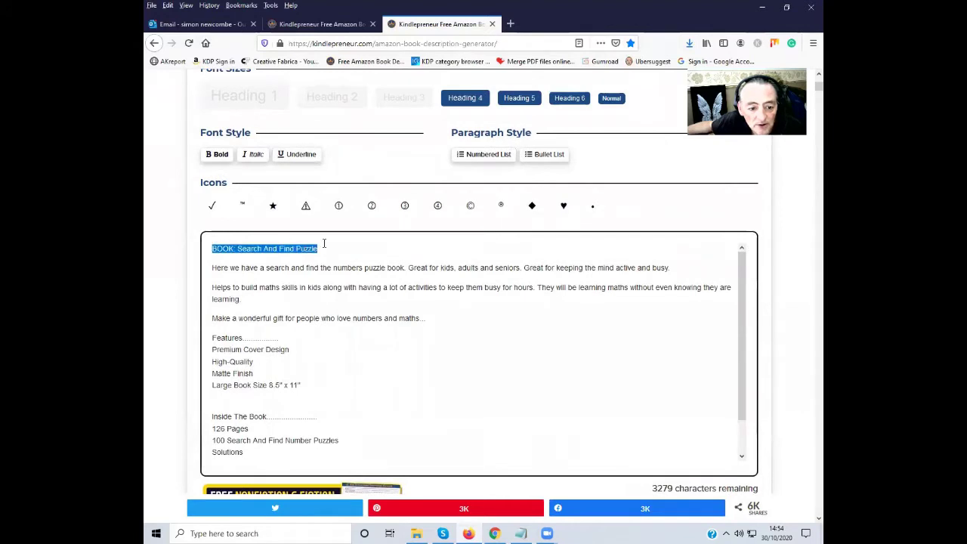
pyautogui.click(217, 155)
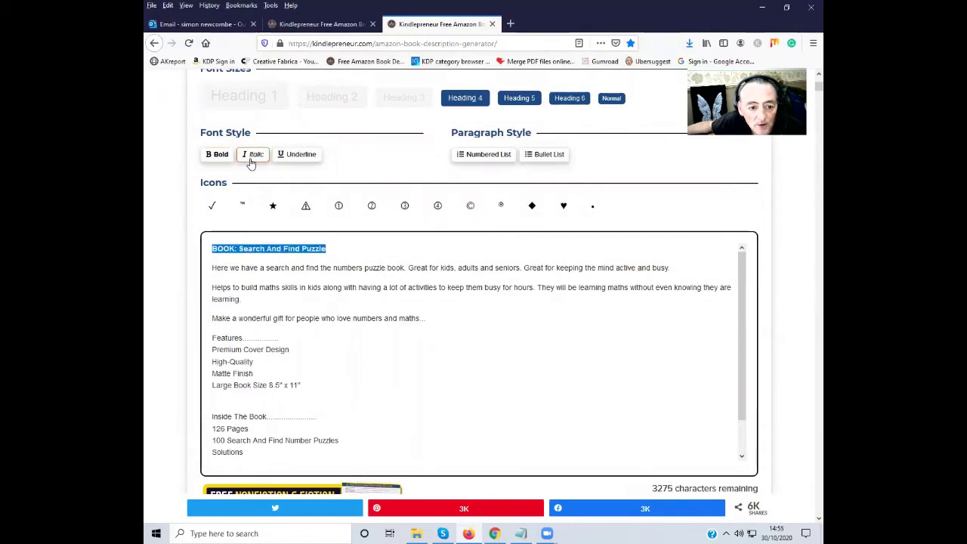
pyautogui.click(252, 155)
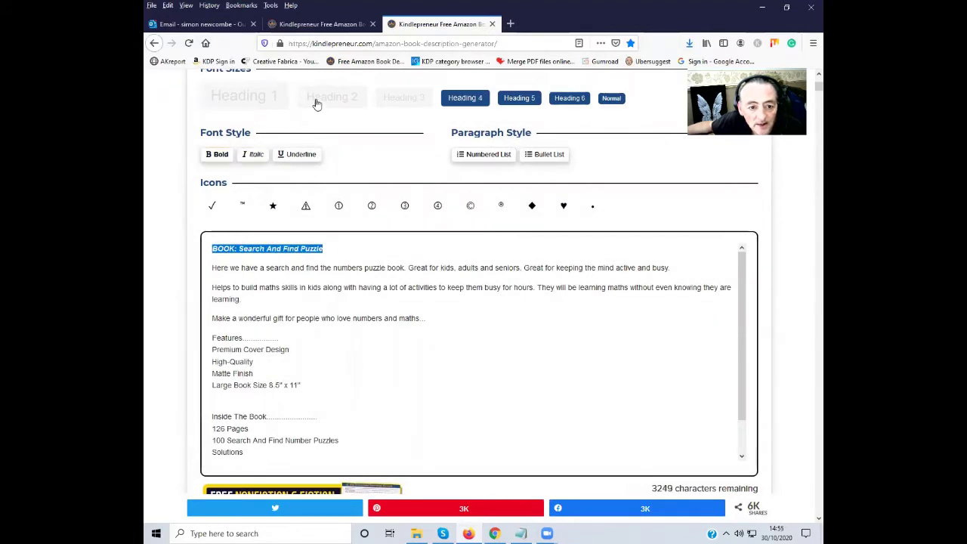
pyautogui.click(263, 99)
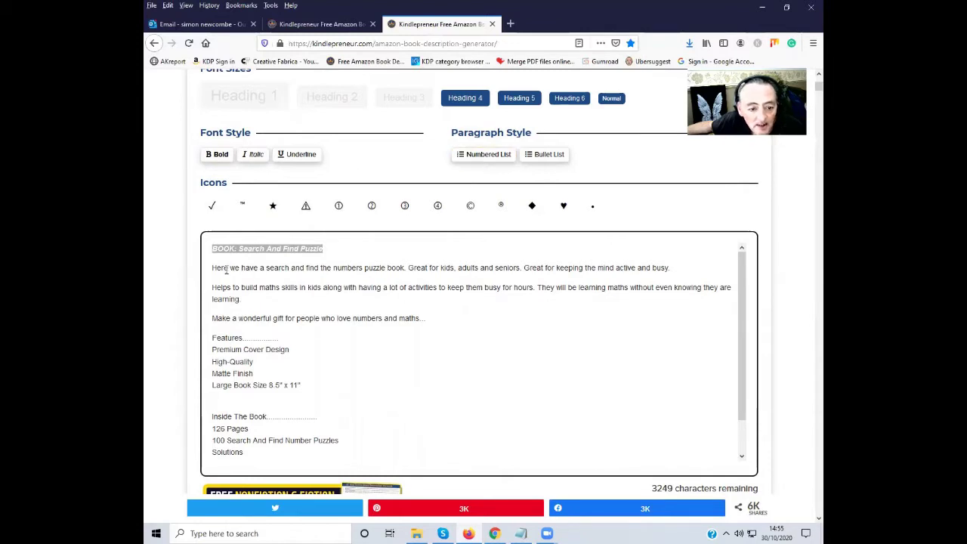
# - Make the "Features" heading in the description bold and italic
pyautogui.moveTo(214, 337); pyautogui.dragTo(278, 339)
pyautogui.click(216, 155)
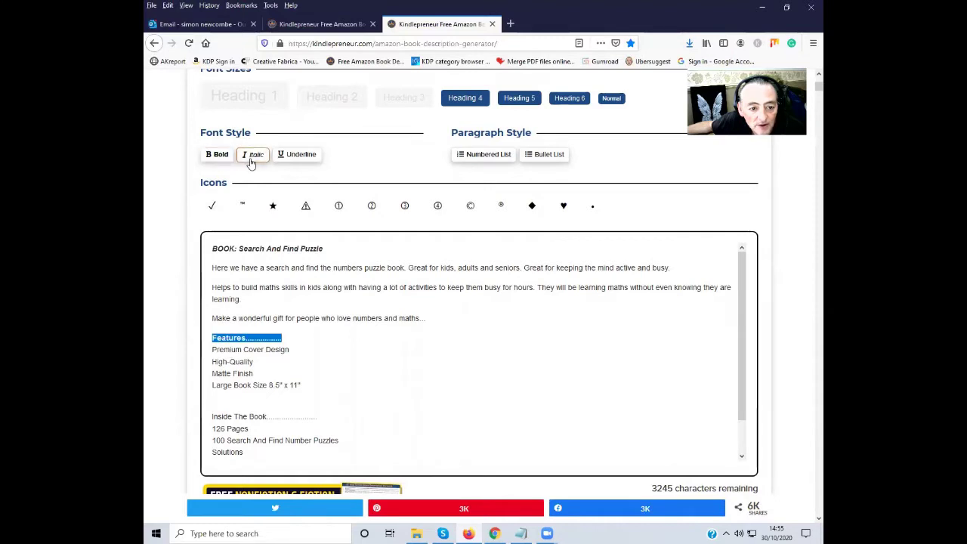
pyautogui.click(251, 155)
# - Turn the four feature lines, from "Premium Cover Design" to "Large Book Size 8.5" x 11"", into a bullet list
pyautogui.moveTo(213, 349); pyautogui.dragTo(302, 385)
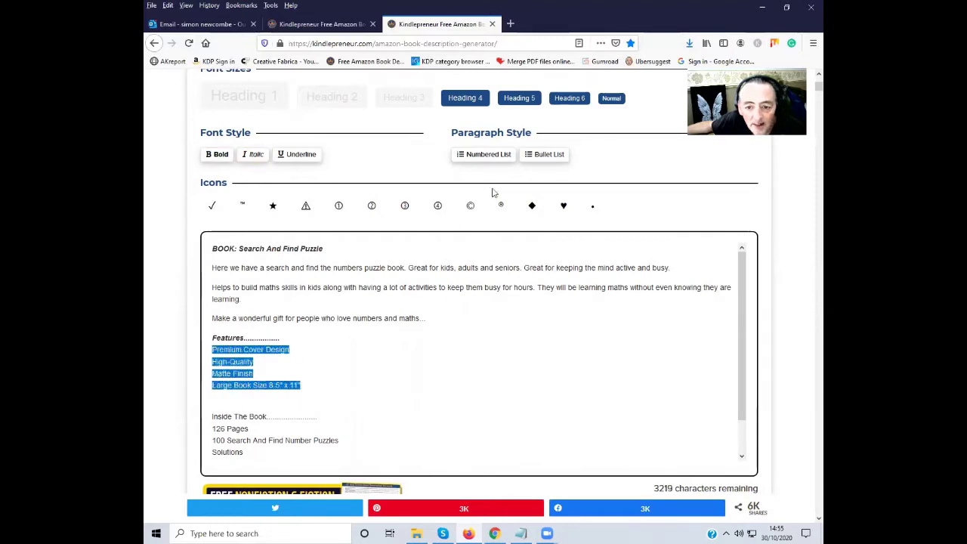
pyautogui.click(546, 154)
pyautogui.scroll(-1, 325, 417)
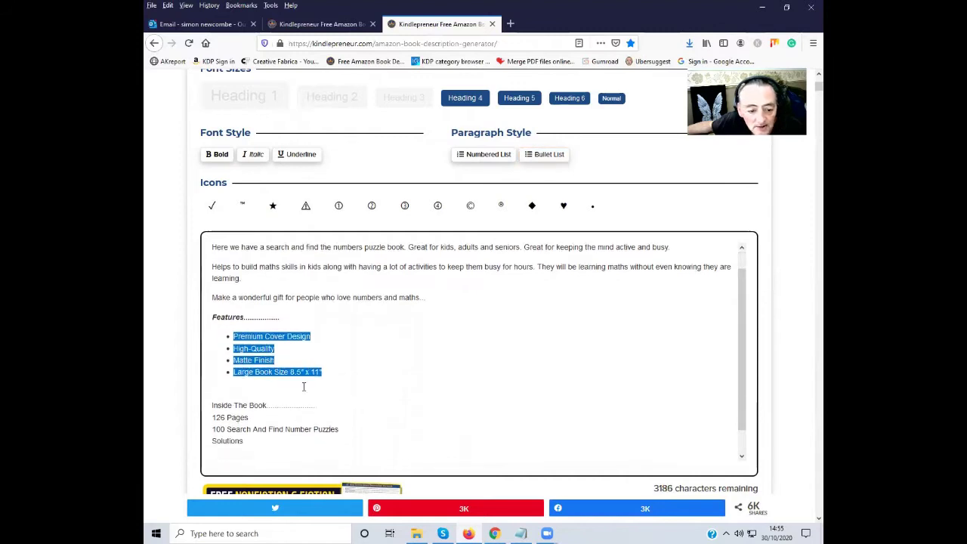
# - Make the "Inside The Book" heading bold and italic, and turn the three lines beneath it into a bullet list
pyautogui.moveTo(213, 380); pyautogui.dragTo(335, 378)
pyautogui.click(219, 155)
pyautogui.click(252, 155)
pyautogui.moveTo(211, 393); pyautogui.dragTo(249, 421)
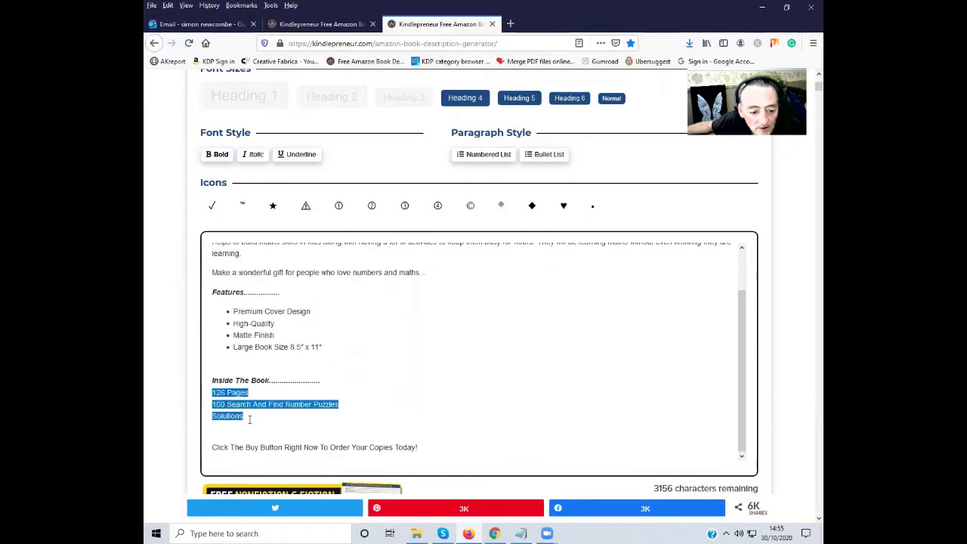
pyautogui.click(541, 156)
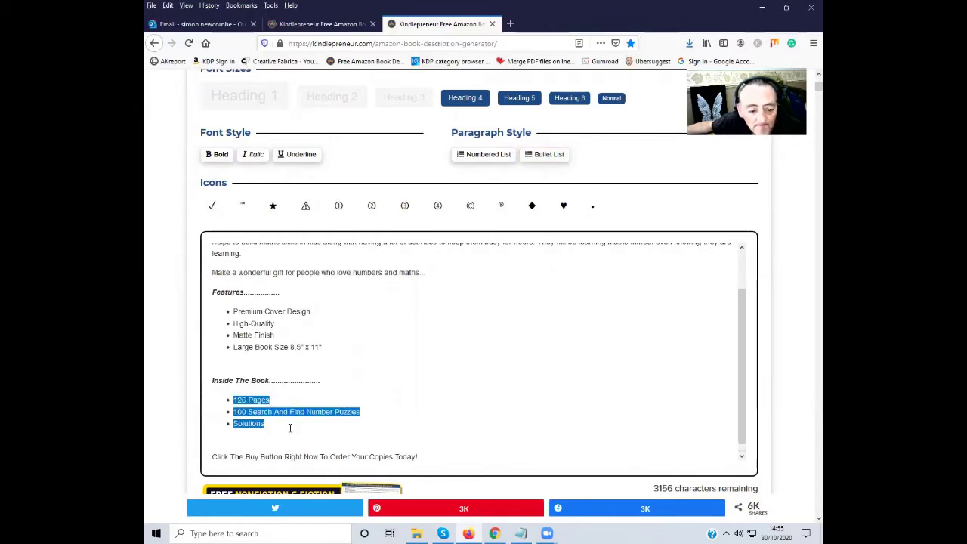
# - Make the closing line "Click The Buy Button Right Now To Order Your Copies Today!" bold and italic
pyautogui.moveTo(212, 451); pyautogui.dragTo(418, 446)
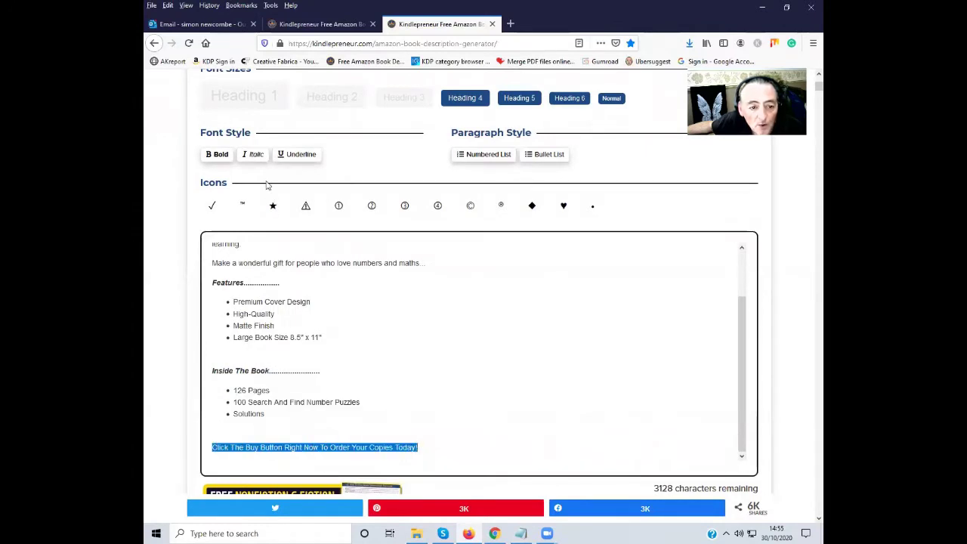
pyautogui.click(218, 155)
pyautogui.click(250, 155)
pyautogui.click(328, 101)
pyautogui.click(474, 451)
# - Generate the HTML code for the formatted description and copy all of it
pyautogui.scroll(-5, 476, 451)
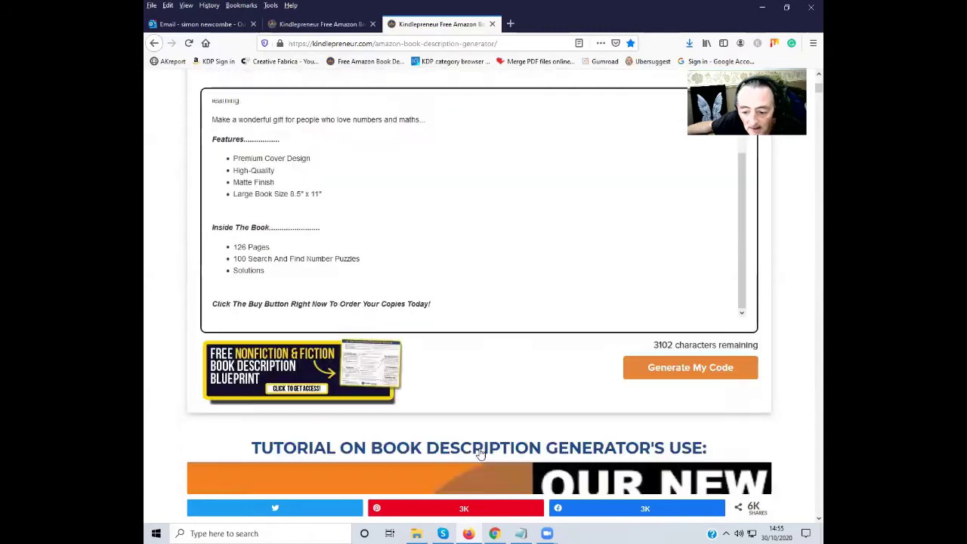
pyautogui.scroll(2, 480, 452)
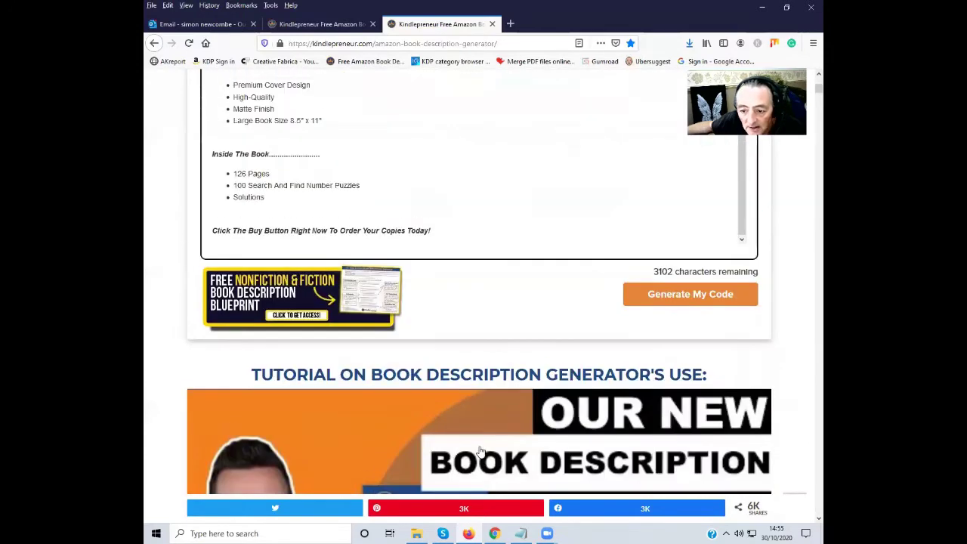
pyautogui.click(671, 294)
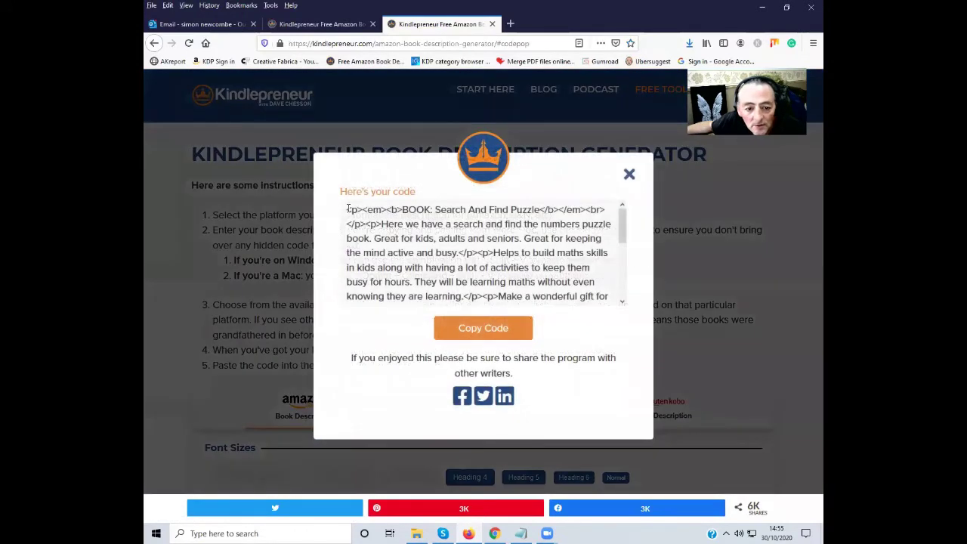
pyautogui.moveTo(348, 210); pyautogui.dragTo(589, 338)
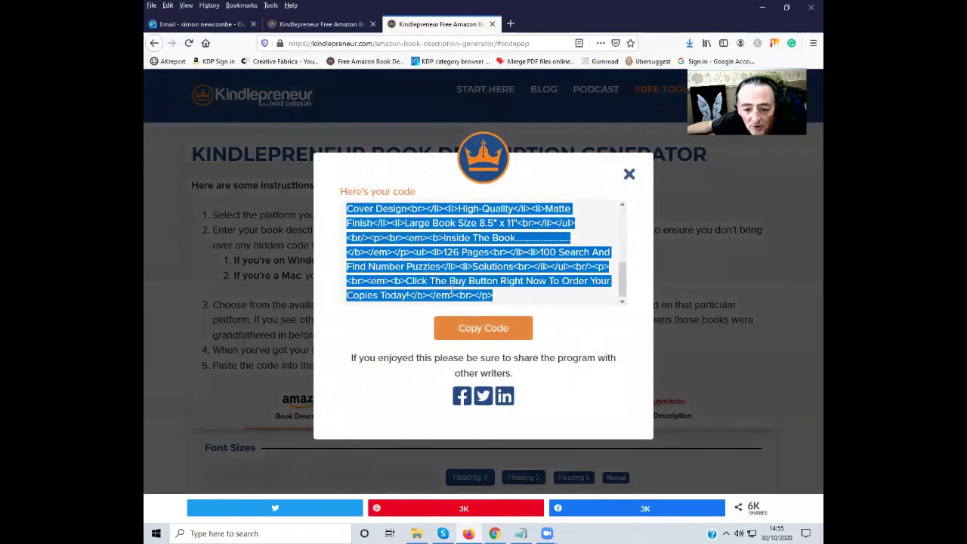
pyautogui.rightClick(455, 285)
pyautogui.click(489, 321)
# - Switch to the Notepad file, paste the description code below the keywords with two extra blank lines above it, and save the file
pyautogui.click(521, 534)
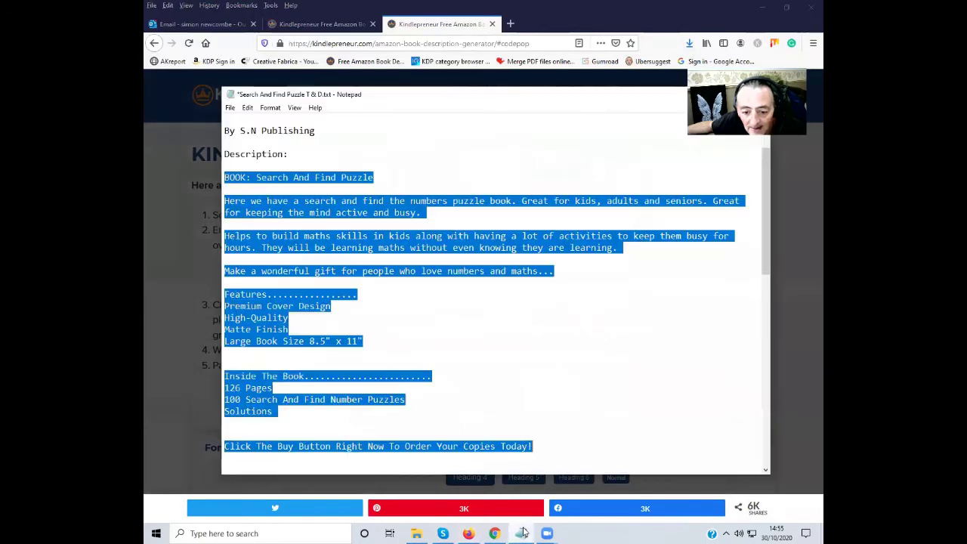
pyautogui.scroll(-9, 450, 389)
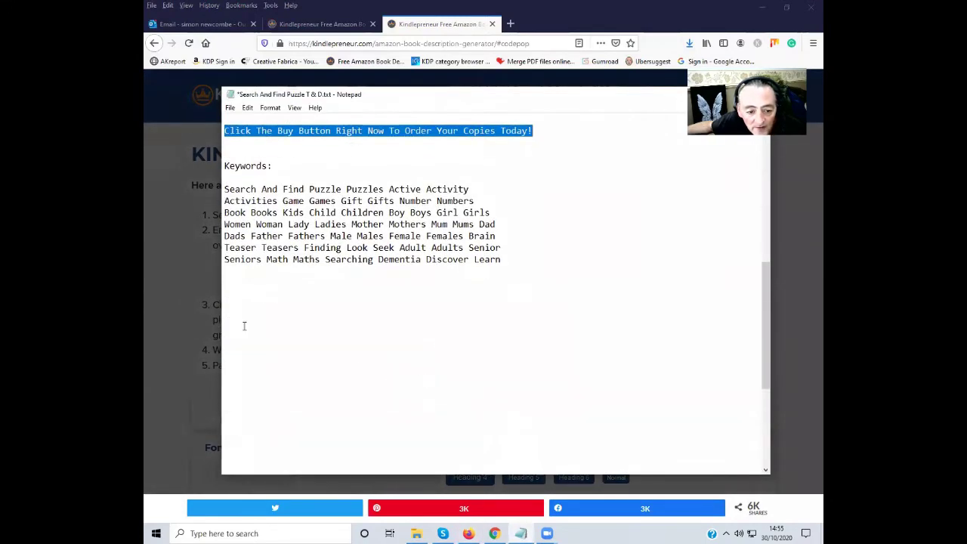
pyautogui.click(229, 300)
pyautogui.rightClick(228, 300)
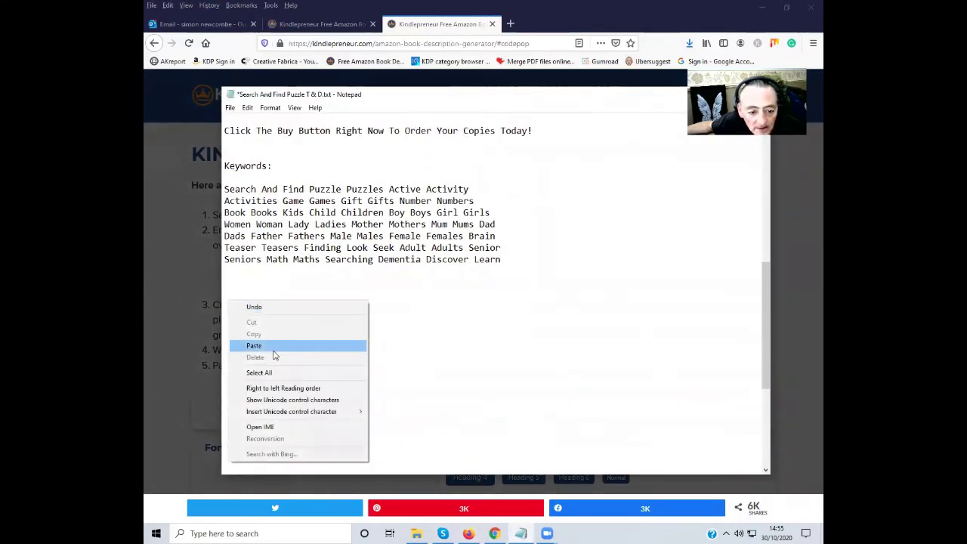
pyautogui.click(254, 345)
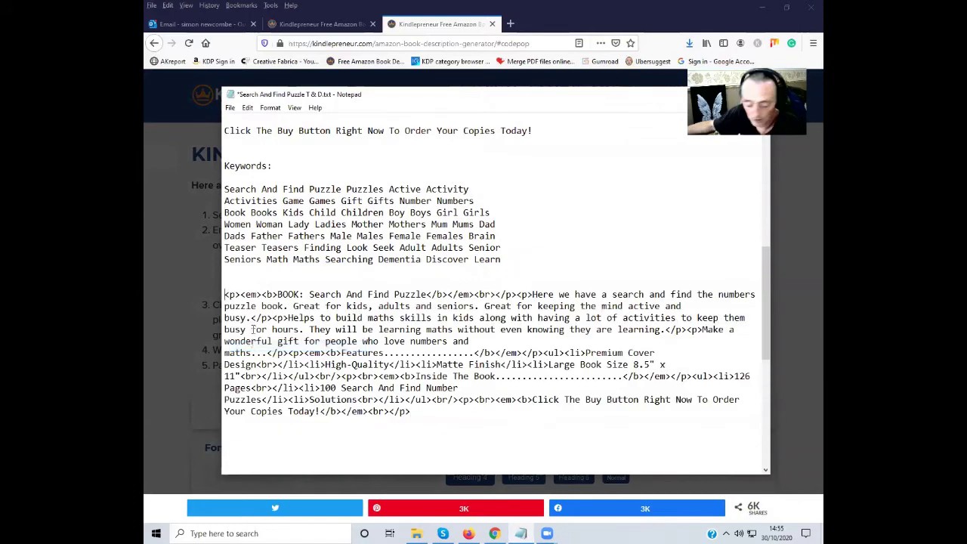
pyautogui.click(226, 295)
pyautogui.press('Return')
pyautogui.press('Return')
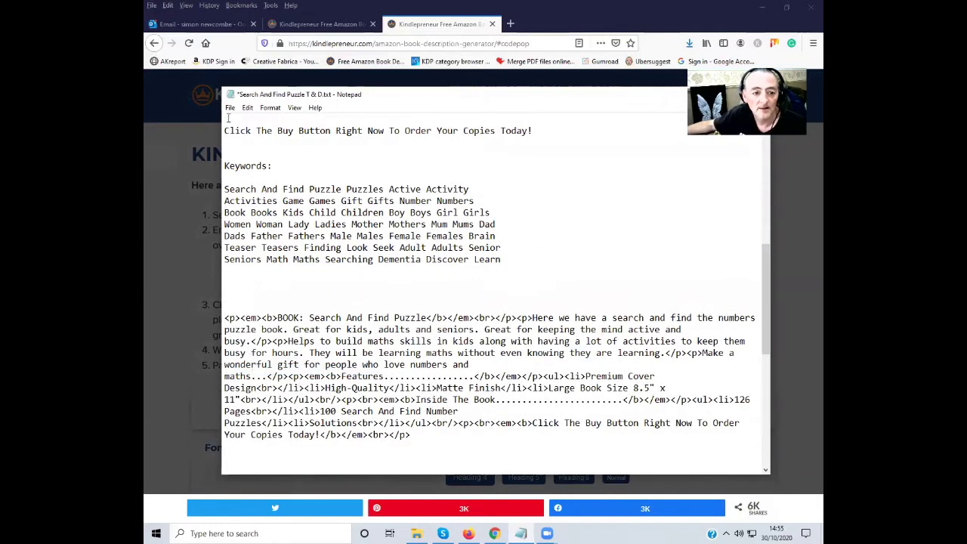
pyautogui.click(230, 108)
pyautogui.click(248, 154)
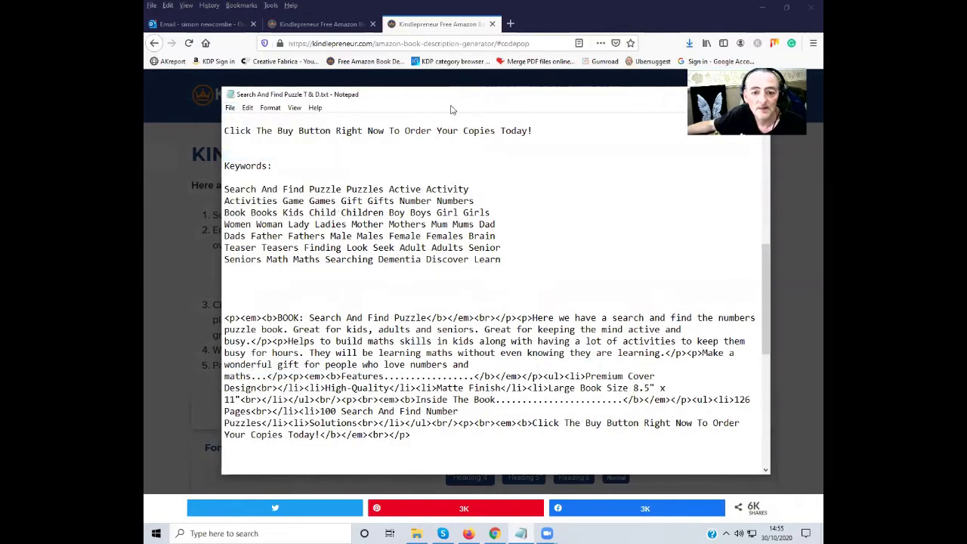
# - Copy the title "Search And Find Puzzle" from the text file and minimize Notepad
pyautogui.moveTo(455, 101); pyautogui.dragTo(448, 125)
pyautogui.scroll(10, 357, 229)
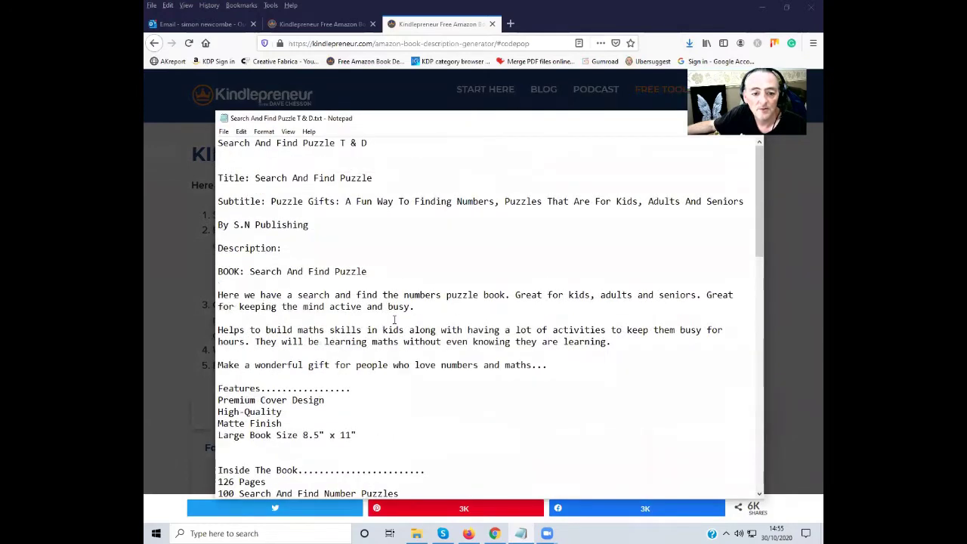
pyautogui.moveTo(255, 177); pyautogui.dragTo(372, 178)
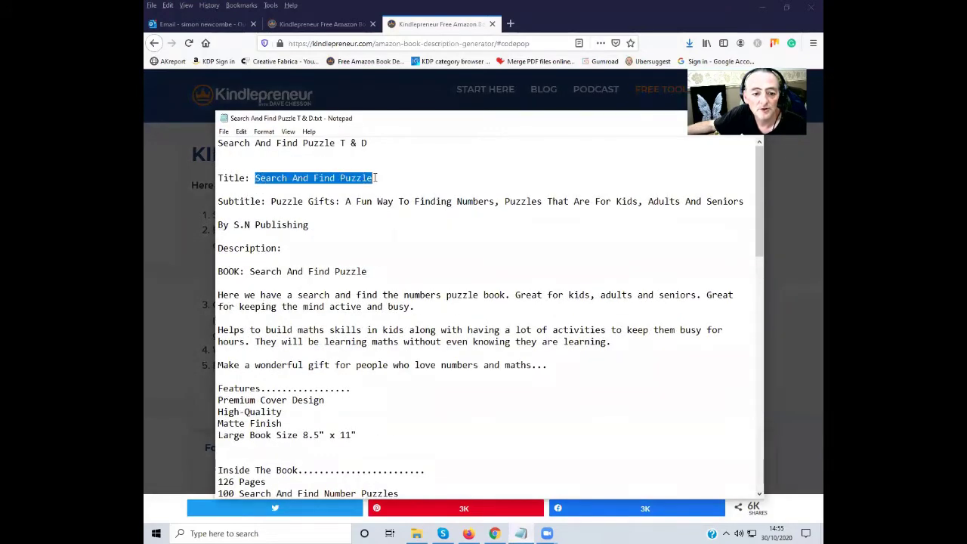
pyautogui.rightClick(356, 180)
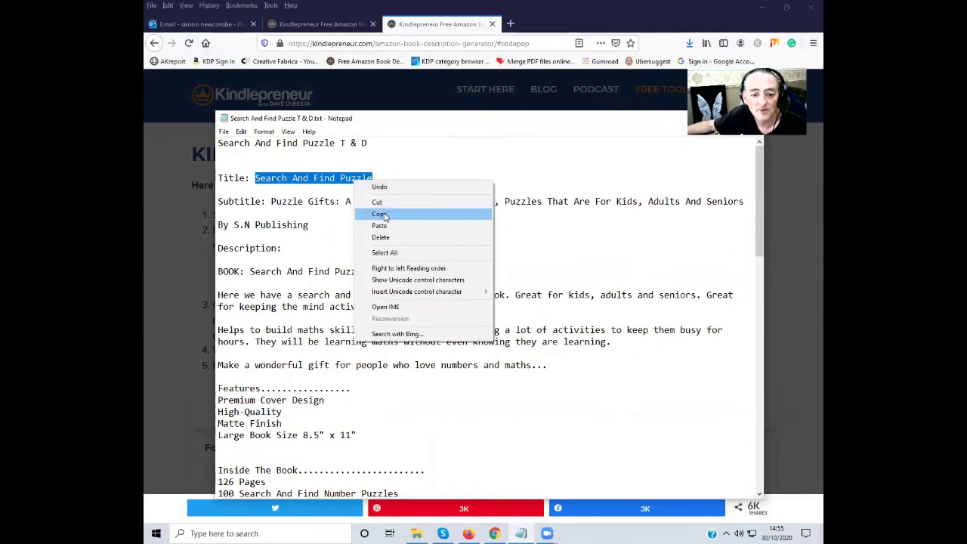
pyautogui.click(391, 216)
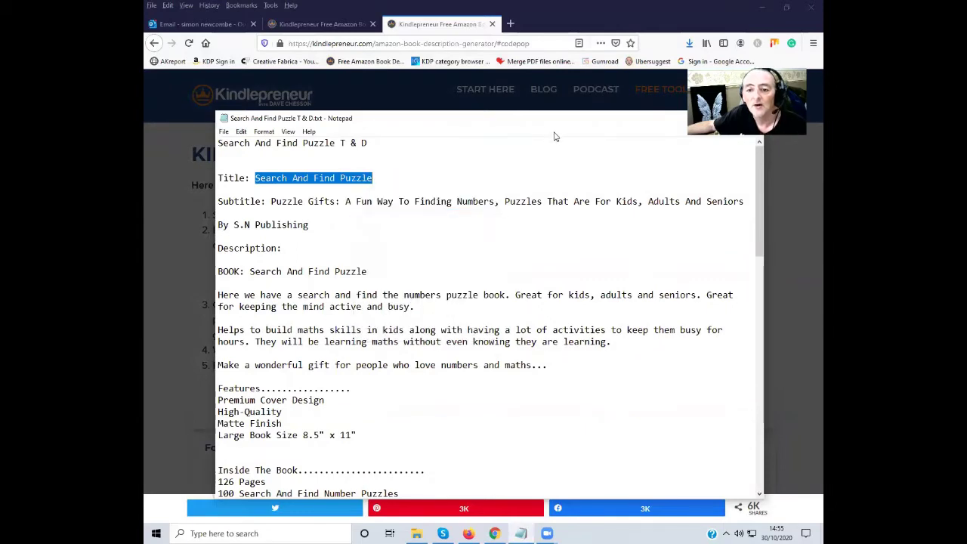
pyautogui.moveTo(554, 126); pyautogui.dragTo(516, 188)
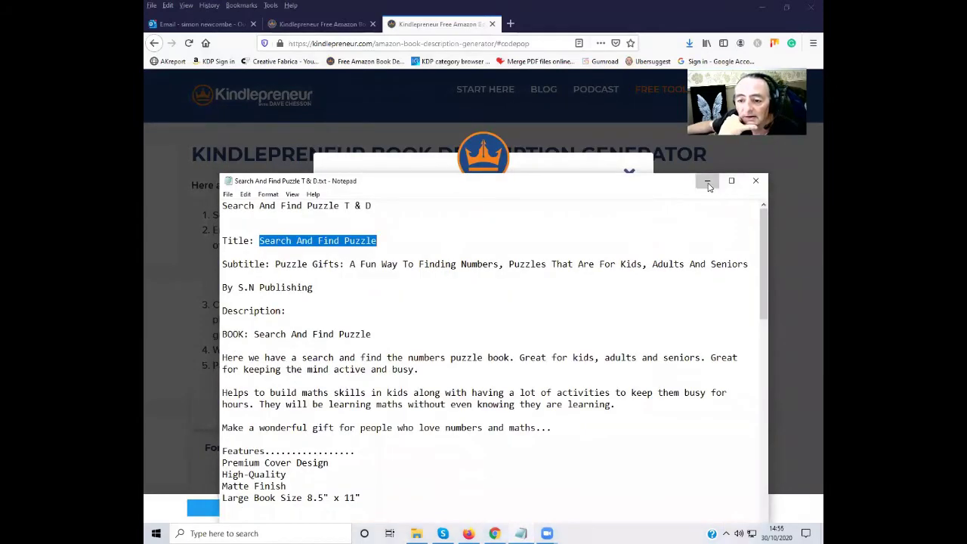
pyautogui.click(707, 182)
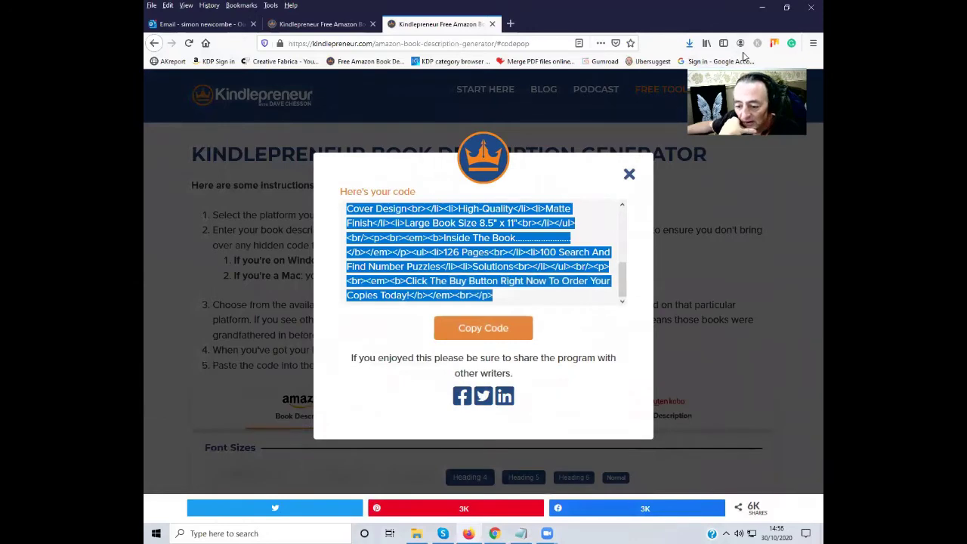
# - Close the generated code popup and sign in to KDP in a new tab with the saved e-mail and password, declining the login update
pyautogui.click(629, 174)
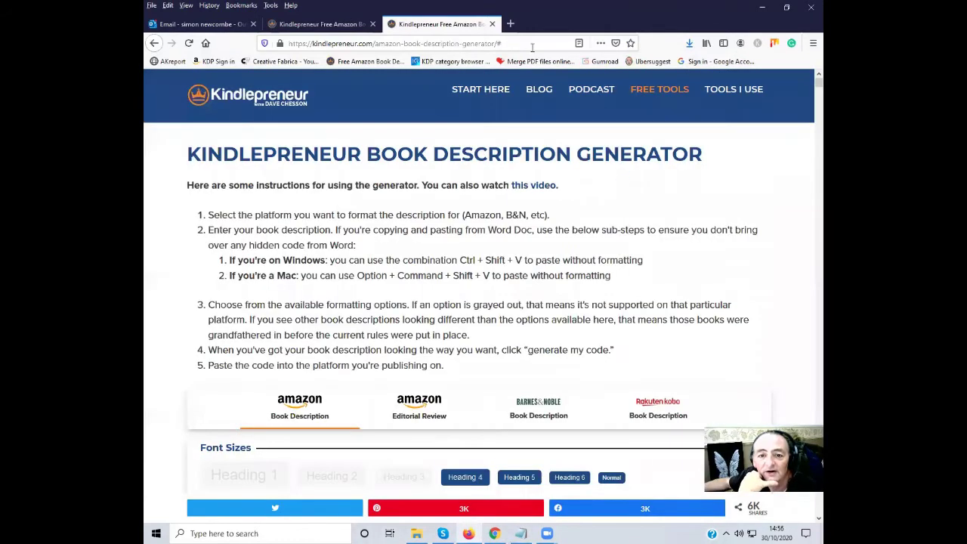
pyautogui.click(511, 24)
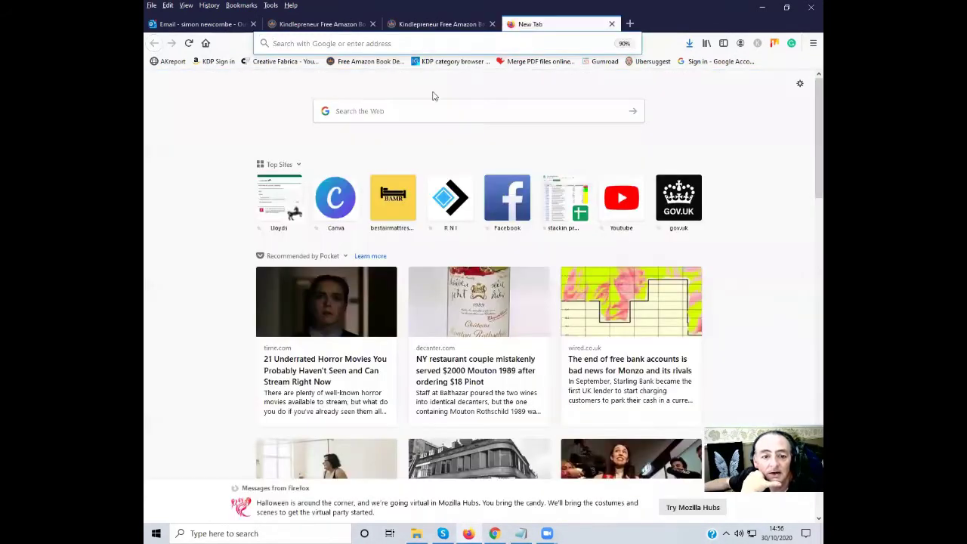
pyautogui.click(219, 64)
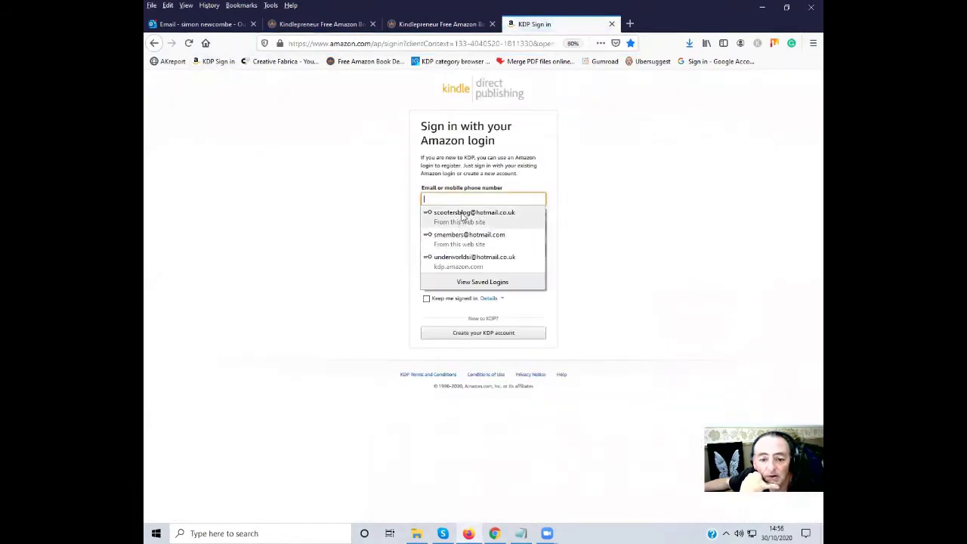
pyautogui.click(463, 214)
pyautogui.click(459, 252)
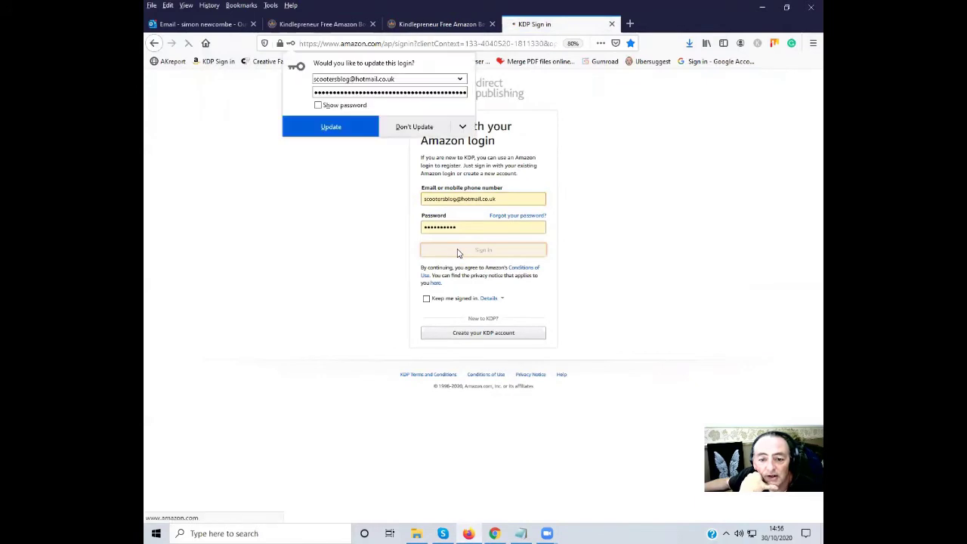
pyautogui.click(400, 127)
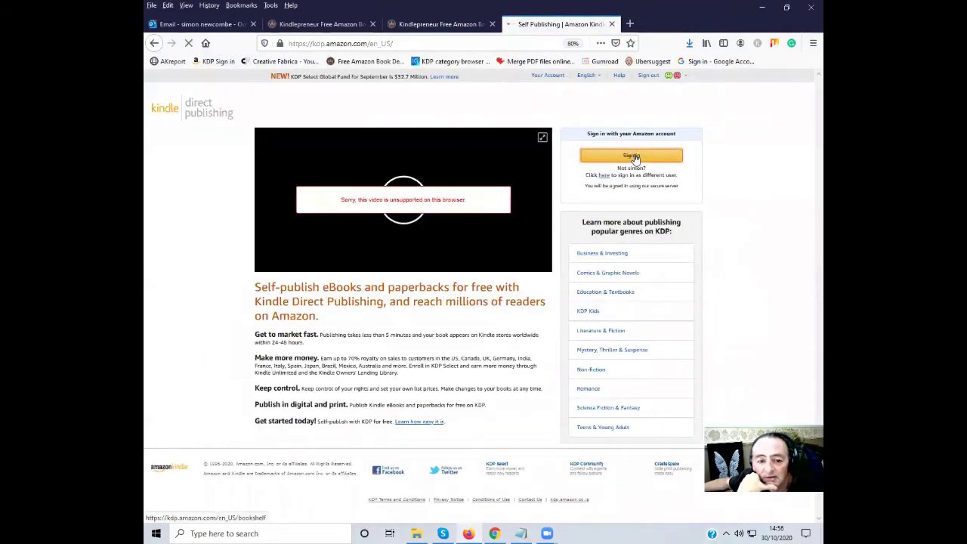
# - Create a new paperback title from the KDP bookshelf, signing in again with the saved account password
pyautogui.scroll(-3, 423, 267)
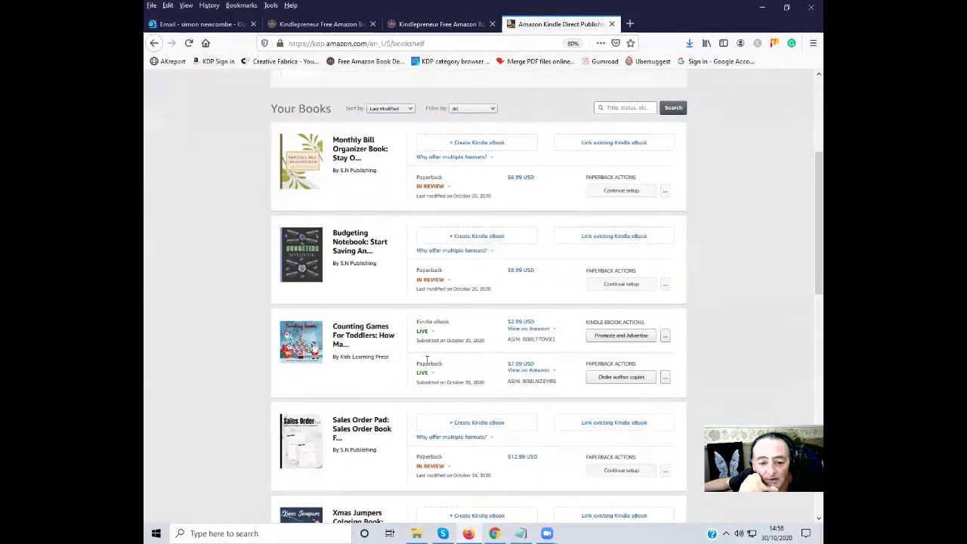
pyautogui.scroll(-3, 437, 341)
pyautogui.scroll(6, 411, 232)
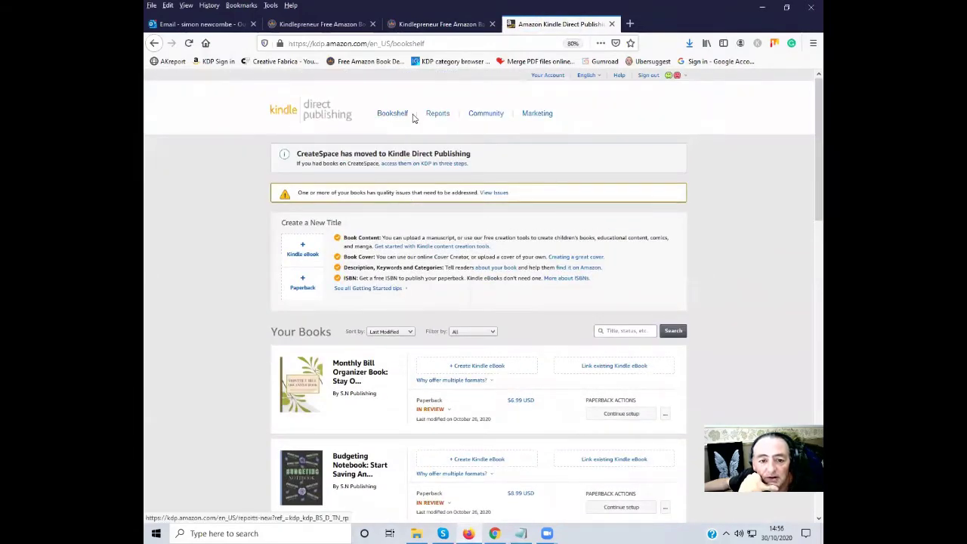
pyautogui.click(298, 285)
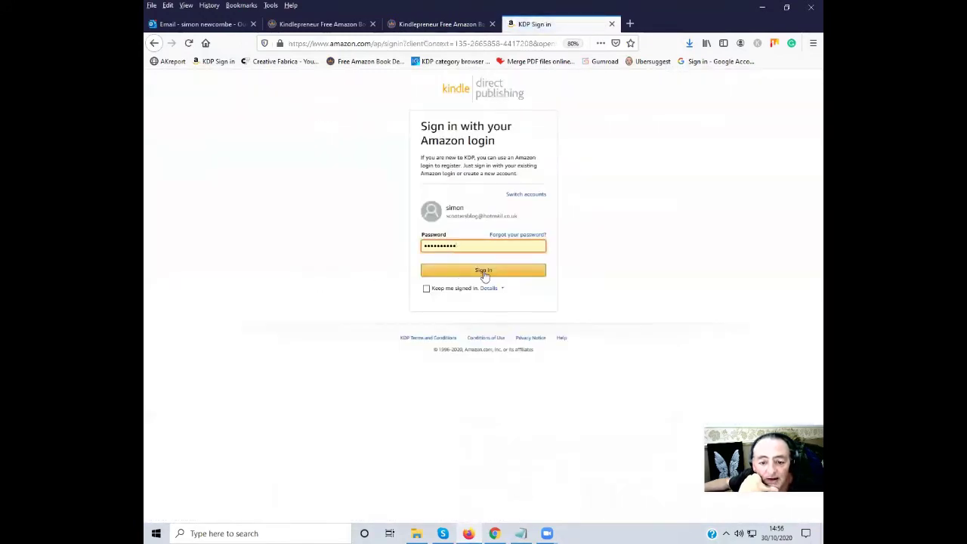
pyautogui.click(484, 271)
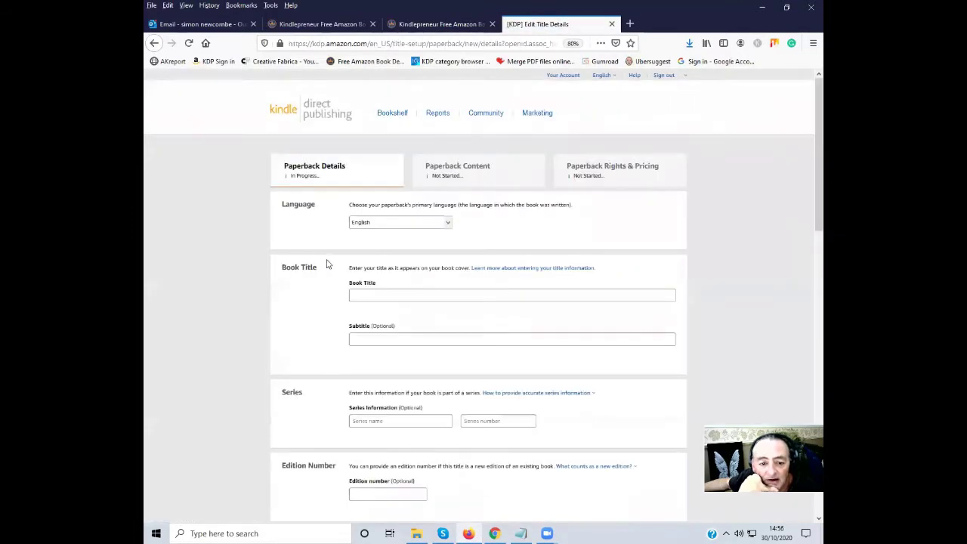
# - Paste "Search And Find Puzzle" as the paperback's book title
pyautogui.scroll(-1, 305, 266)
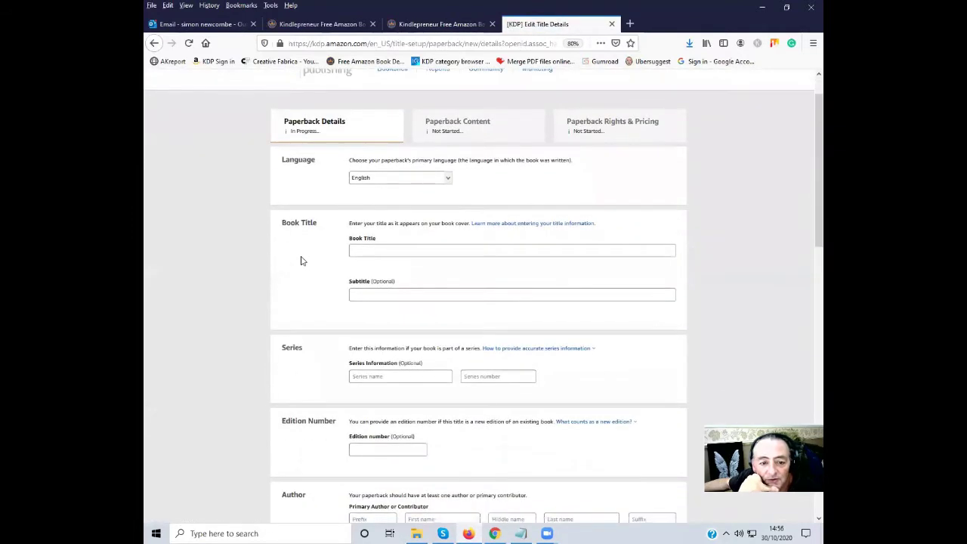
pyautogui.click(361, 250)
pyautogui.rightClick(360, 251)
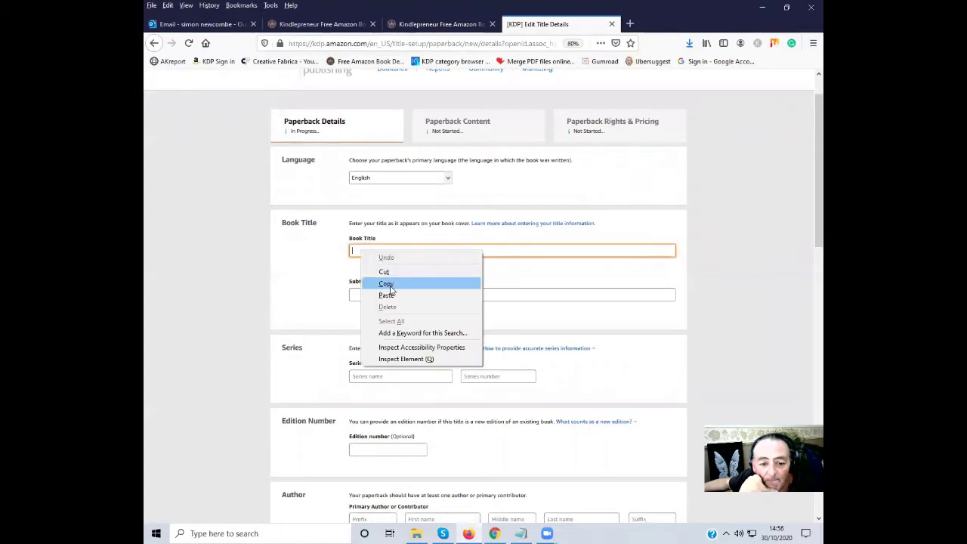
pyautogui.click(386, 295)
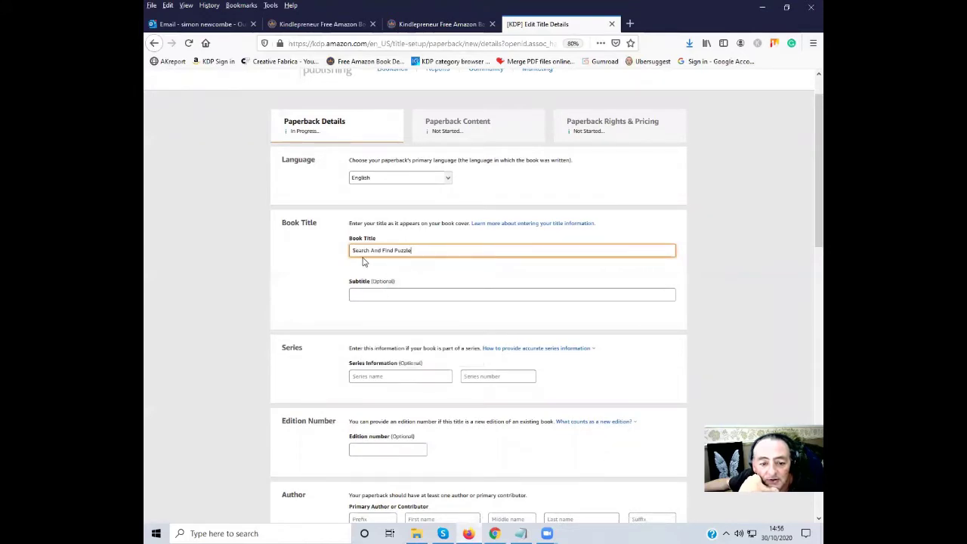
# - Copy "Puzzle Gifts: A Fun Way To Finding Numbers, Puzzles That Are For Kids, Adults And Seniors" from Notepad into the paperback's subtitle
pyautogui.scroll(-2, 424, 266)
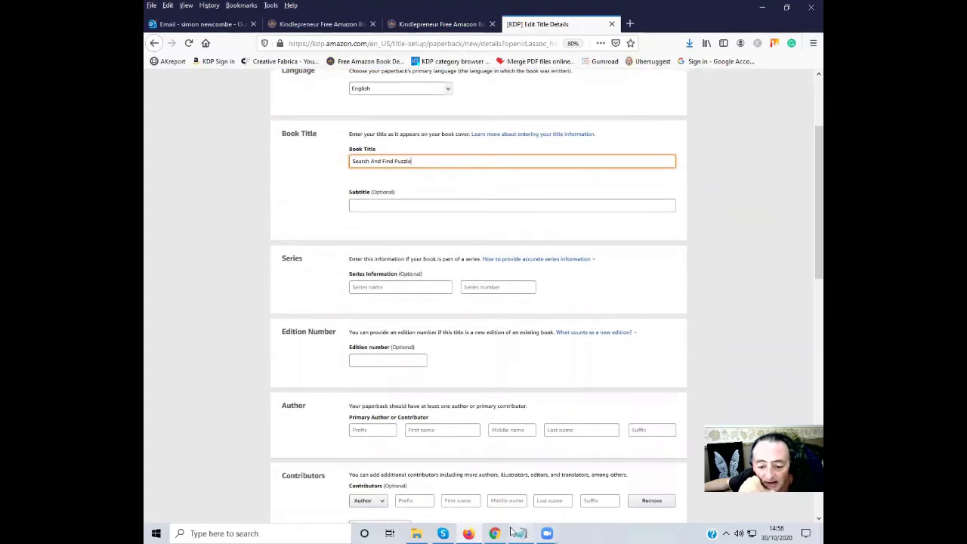
pyautogui.click(520, 533)
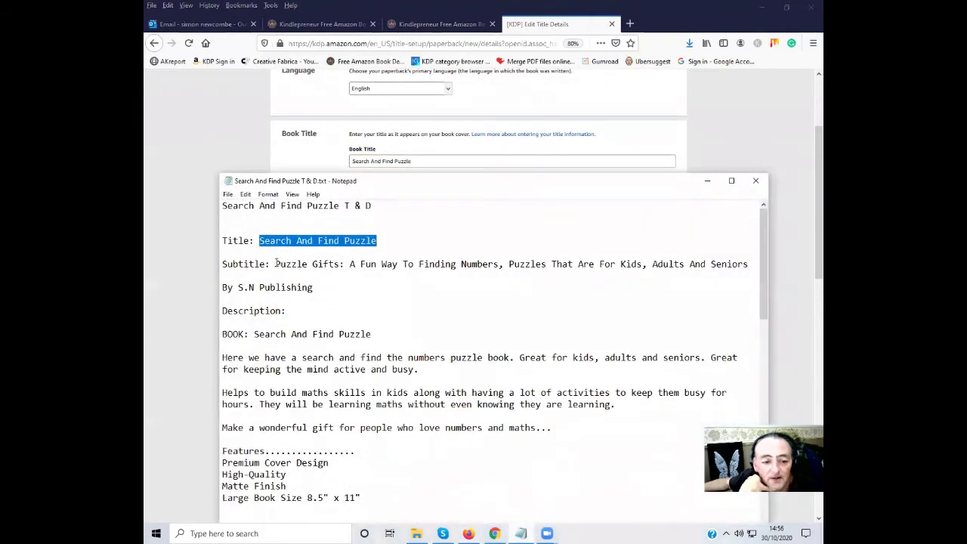
pyautogui.moveTo(276, 263); pyautogui.dragTo(749, 264)
pyautogui.rightClick(690, 265)
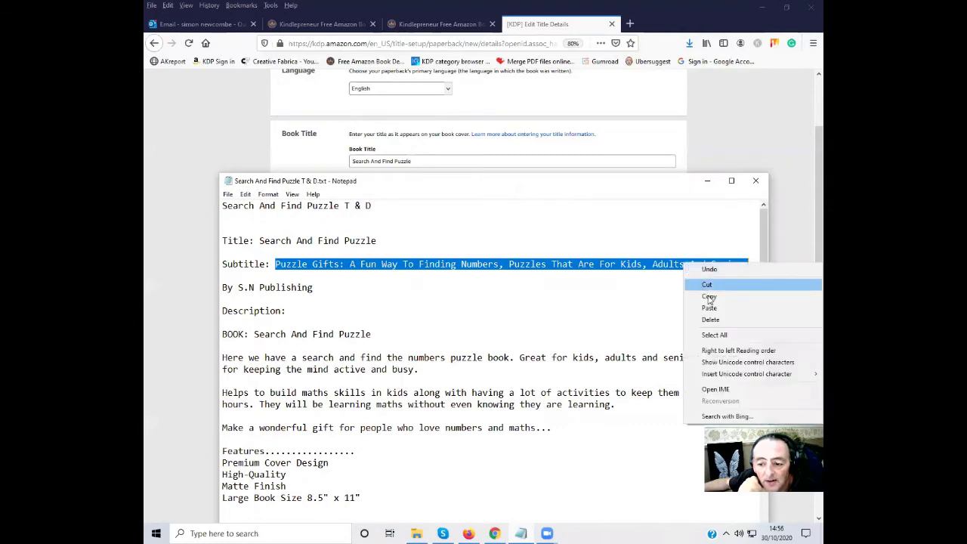
pyautogui.click(710, 297)
pyautogui.click(340, 166)
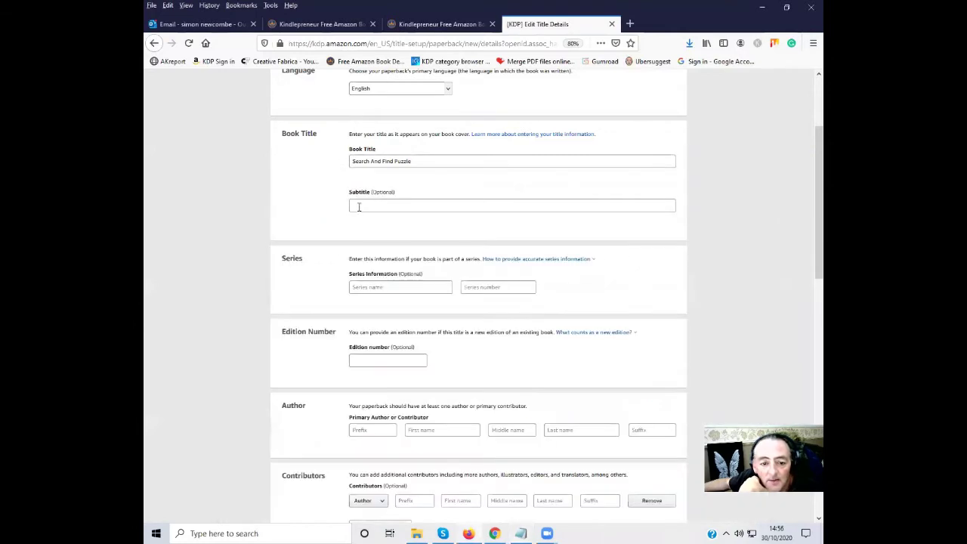
pyautogui.click(359, 208)
pyautogui.rightClick(359, 207)
pyautogui.click(398, 255)
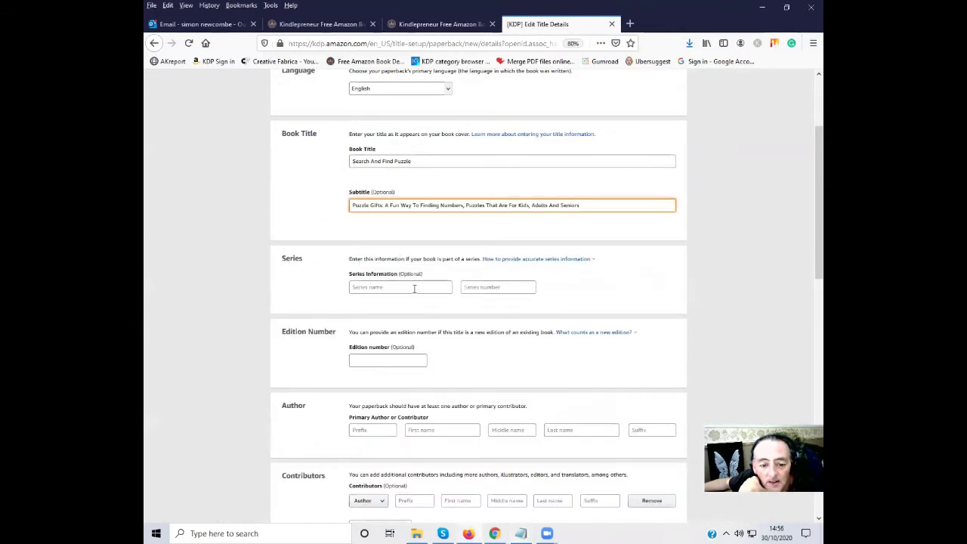
# - Enter the primary author with first name "S.N" and last name "Publishing"
pyautogui.scroll(-5, 415, 288)
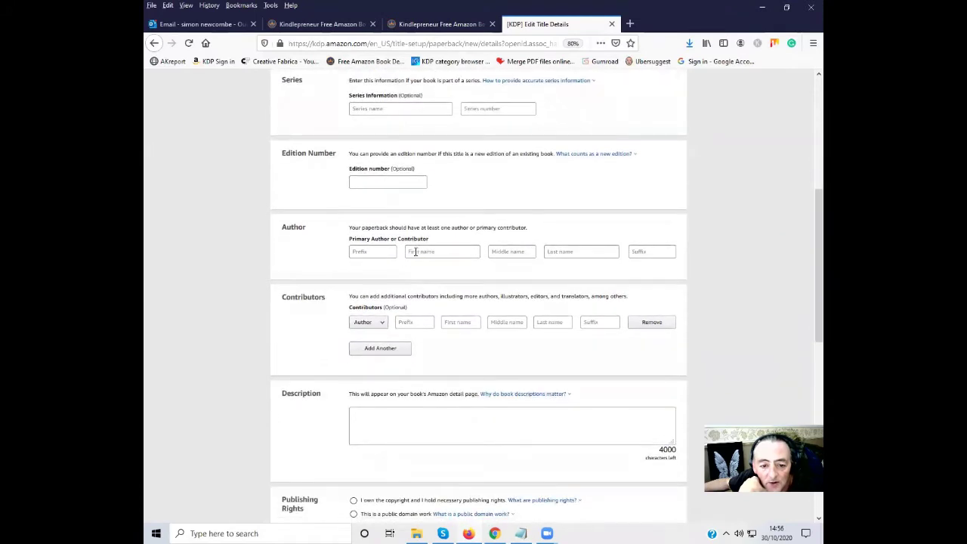
pyautogui.click(416, 253)
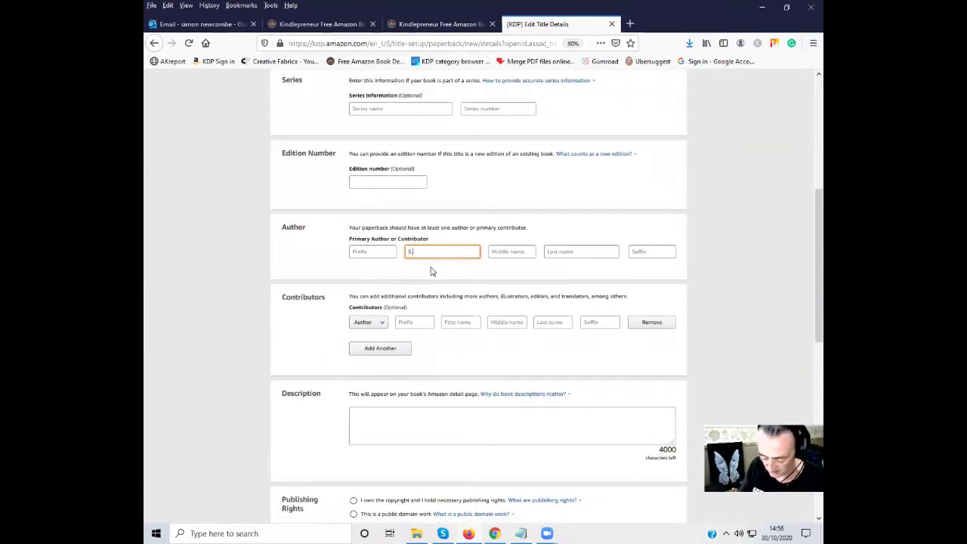
pyautogui.press('Tab')
pyautogui.press('Tab')
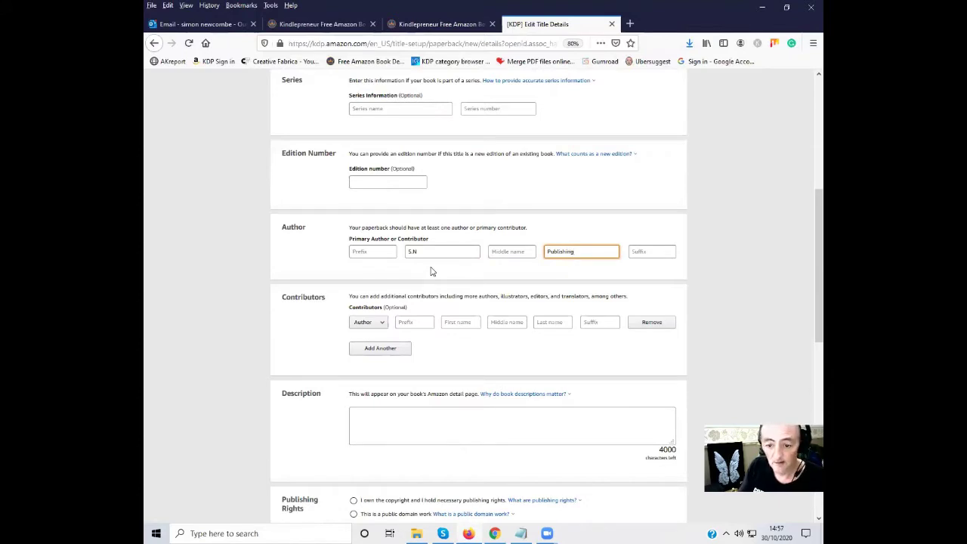
# - Copy the HTML-formatted description at the end of the Notepad file, minimize Notepad, and paste it as the book's description
pyautogui.scroll(-3, 457, 333)
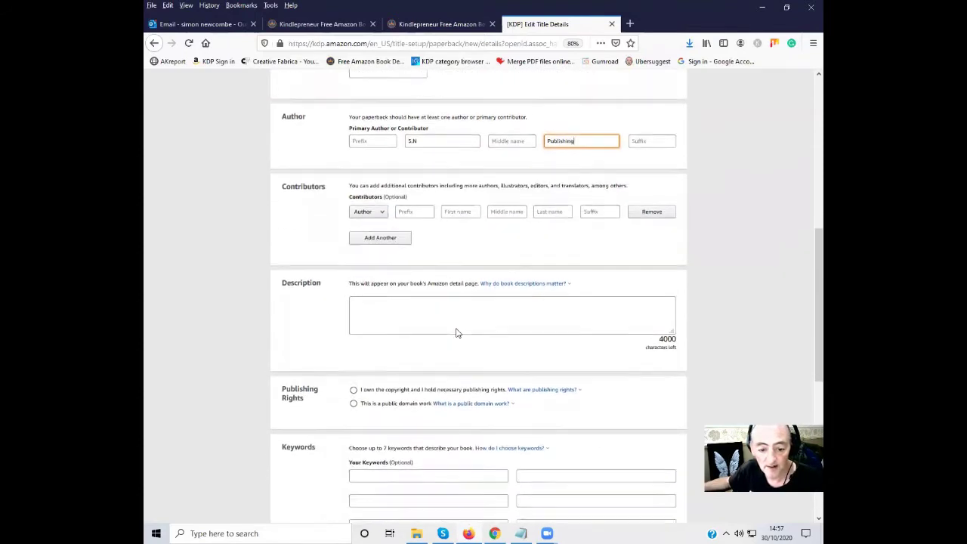
pyautogui.click(520, 534)
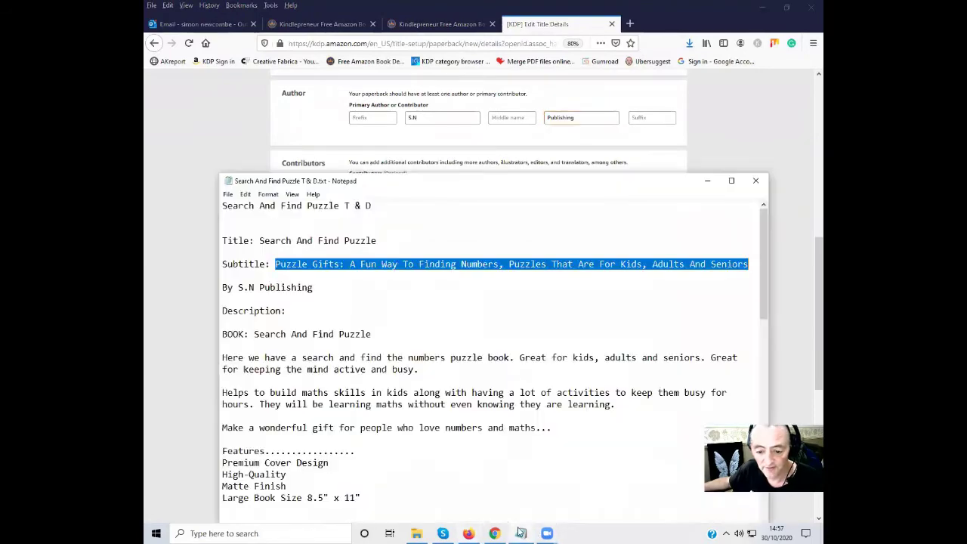
pyautogui.scroll(-12, 301, 375)
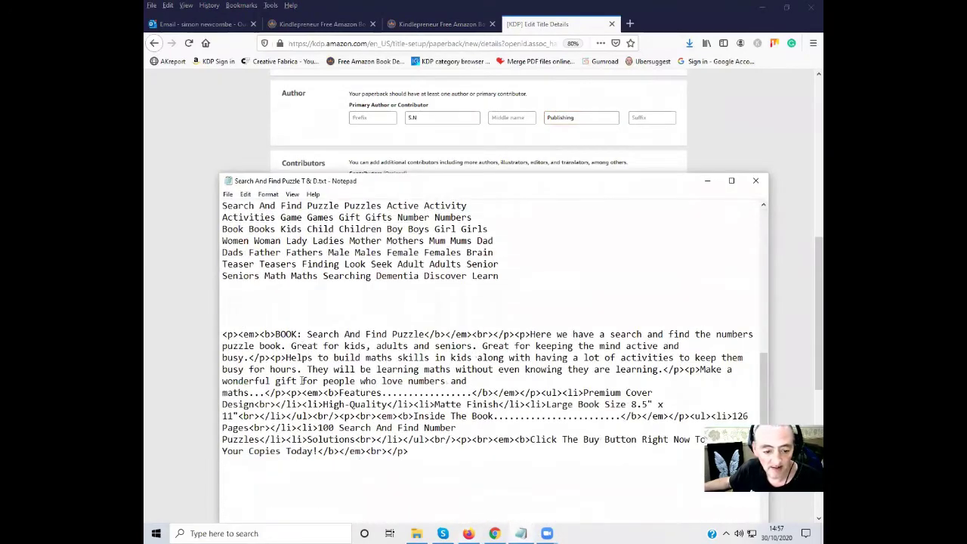
pyautogui.moveTo(225, 334); pyautogui.dragTo(518, 456)
pyautogui.scroll(-3, 518, 457)
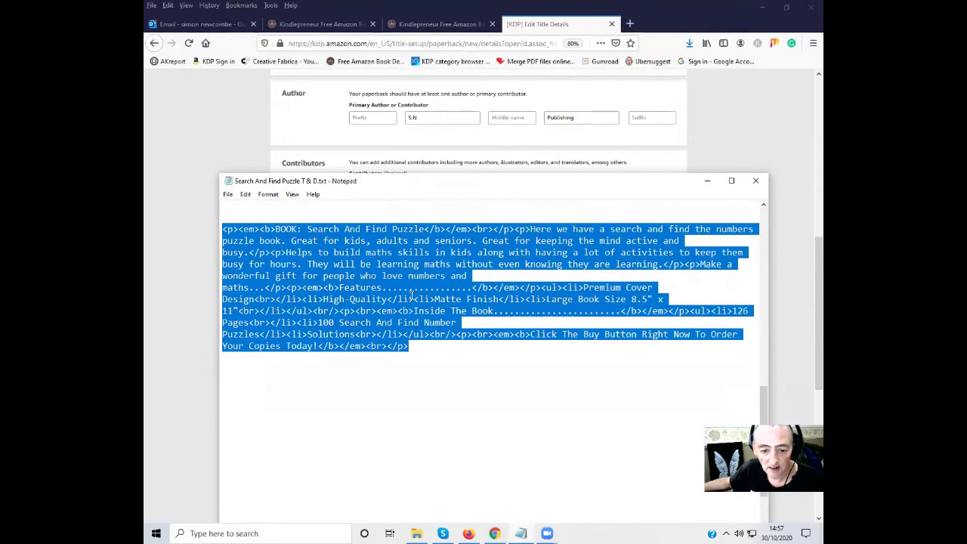
pyautogui.rightClick(412, 296)
pyautogui.click(444, 329)
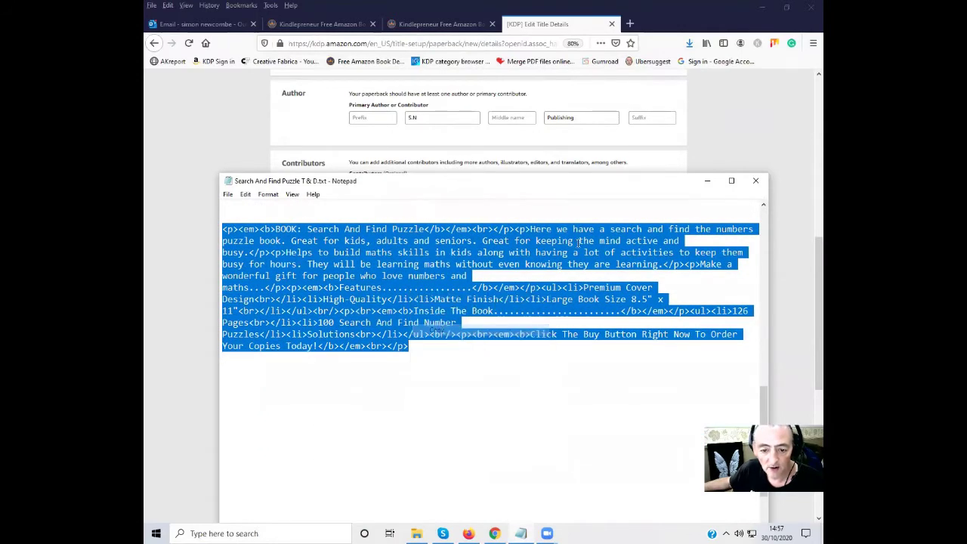
pyautogui.click(714, 187)
pyautogui.click(369, 288)
pyautogui.rightClick(369, 288)
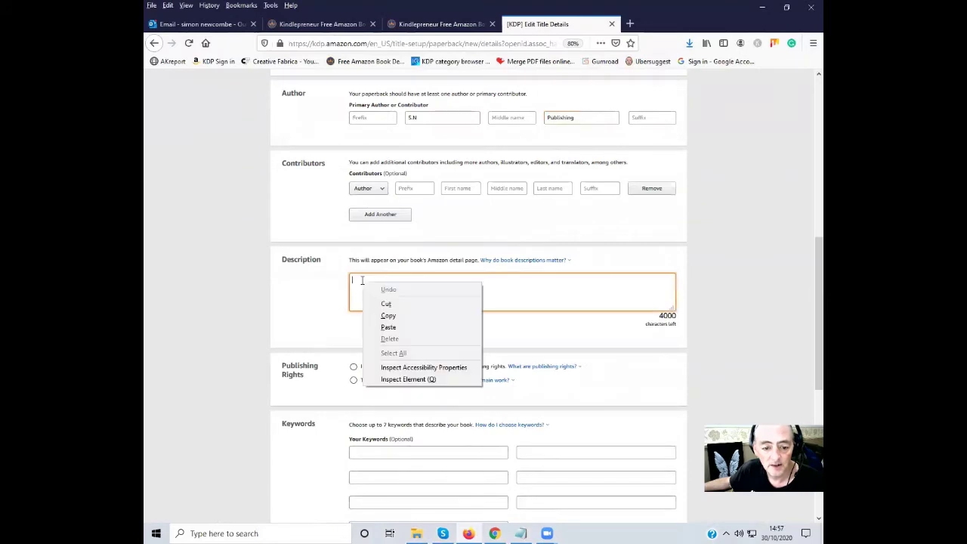
pyautogui.click(384, 329)
# - Declare under publishing rights that you own the copyright and hold the necessary publishing rights
pyautogui.scroll(-3, 383, 333)
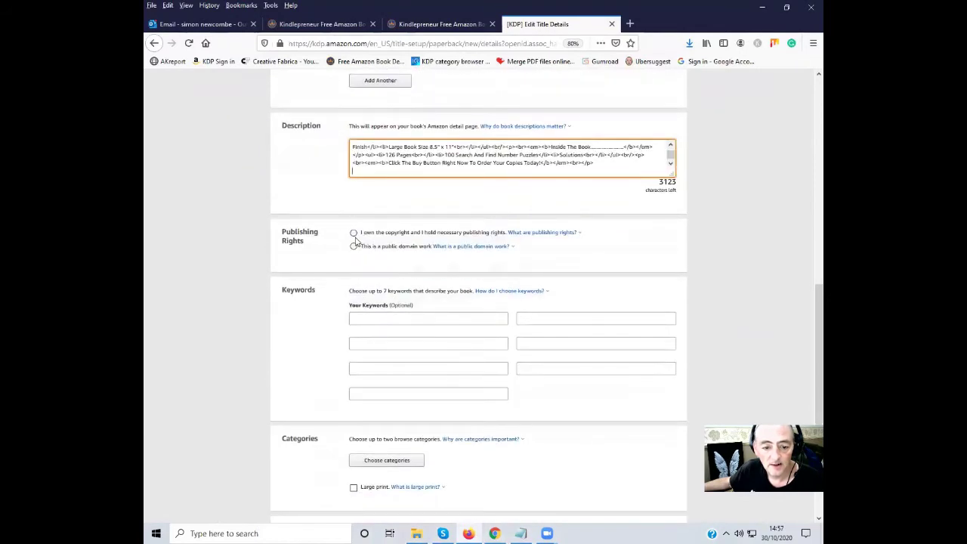
pyautogui.click(354, 234)
pyautogui.scroll(-2, 344, 306)
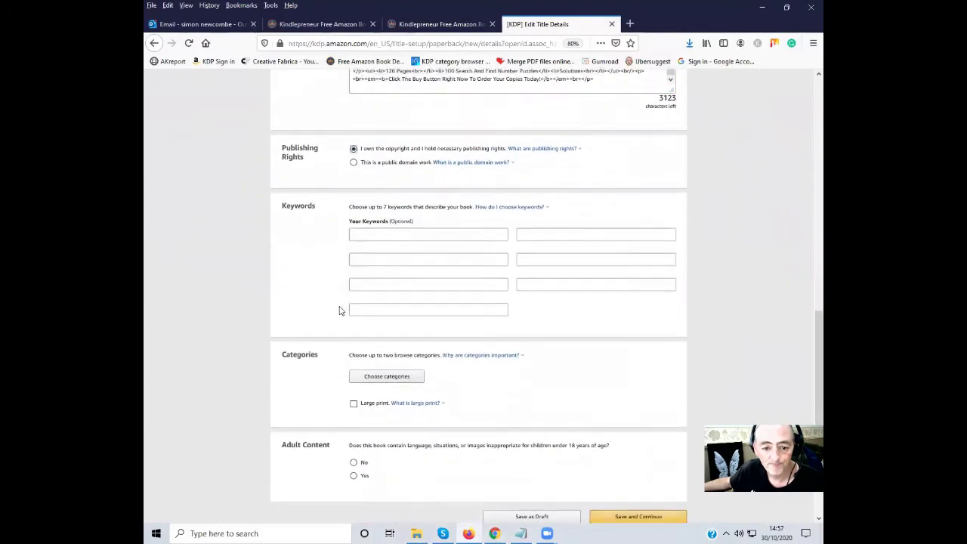
# - Copy the keyword line "Search And Find Puzzle Puzzles Active Activity" from Notepad into the first KDP keyword field
pyautogui.scroll(-2, 355, 249)
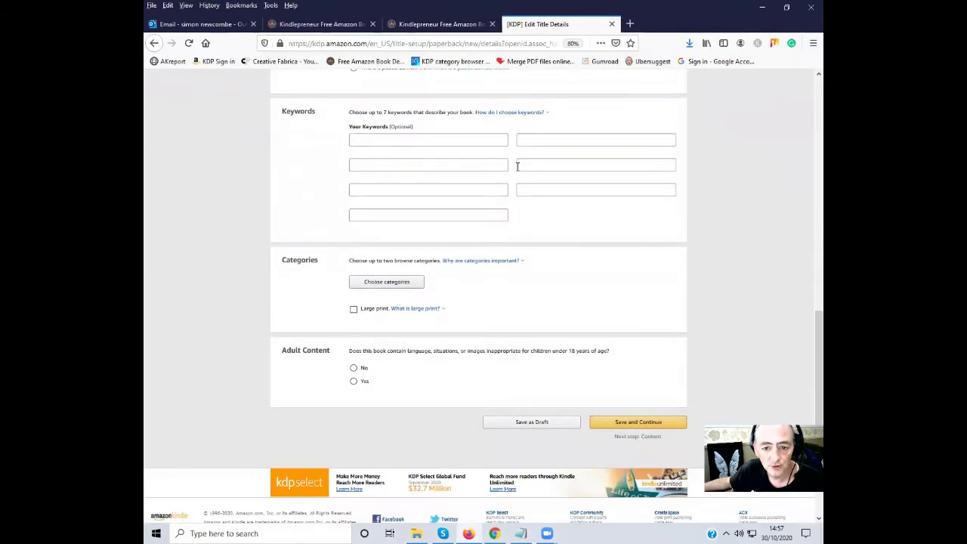
pyautogui.click(521, 533)
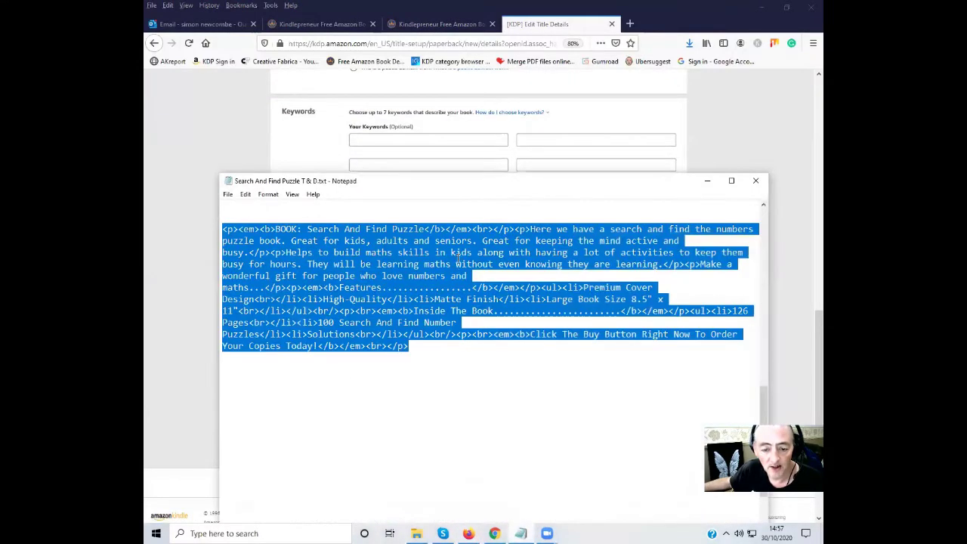
pyautogui.scroll(5, 458, 257)
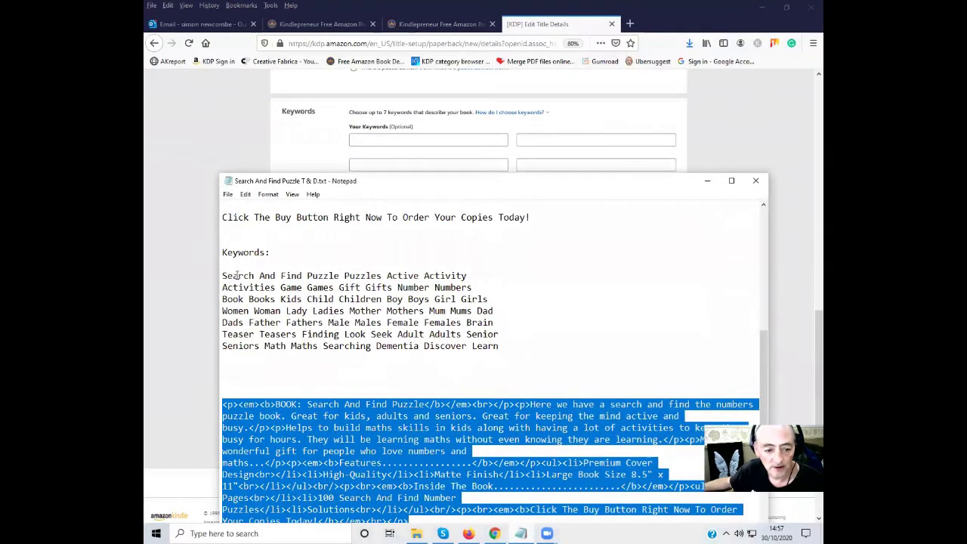
pyautogui.moveTo(225, 276); pyautogui.dragTo(466, 276)
pyautogui.rightClick(456, 277)
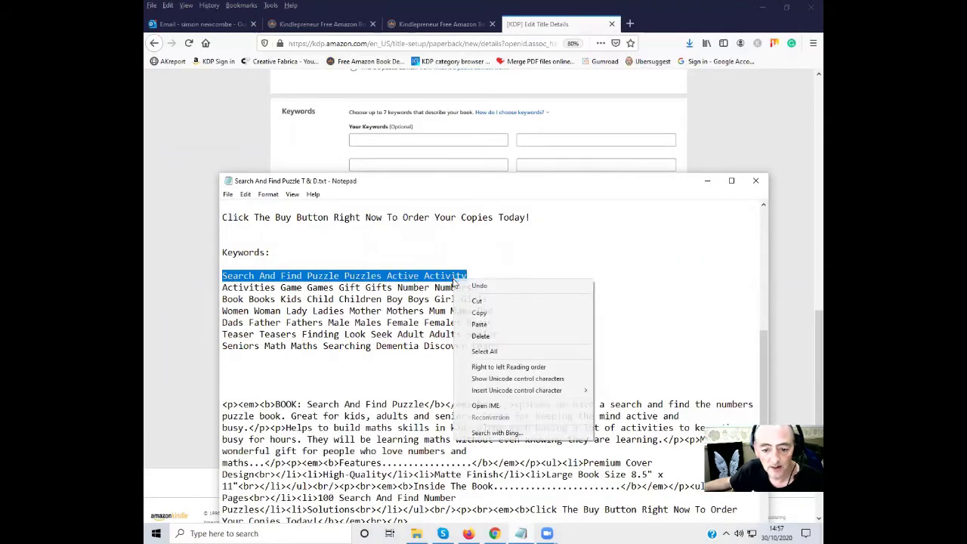
pyautogui.click(489, 314)
pyautogui.click(362, 139)
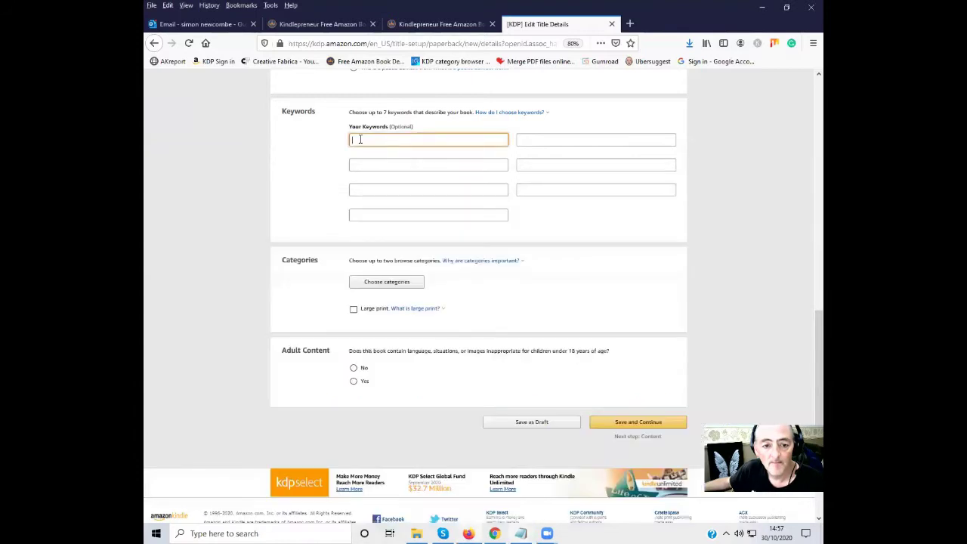
pyautogui.rightClick(363, 139)
pyautogui.click(391, 186)
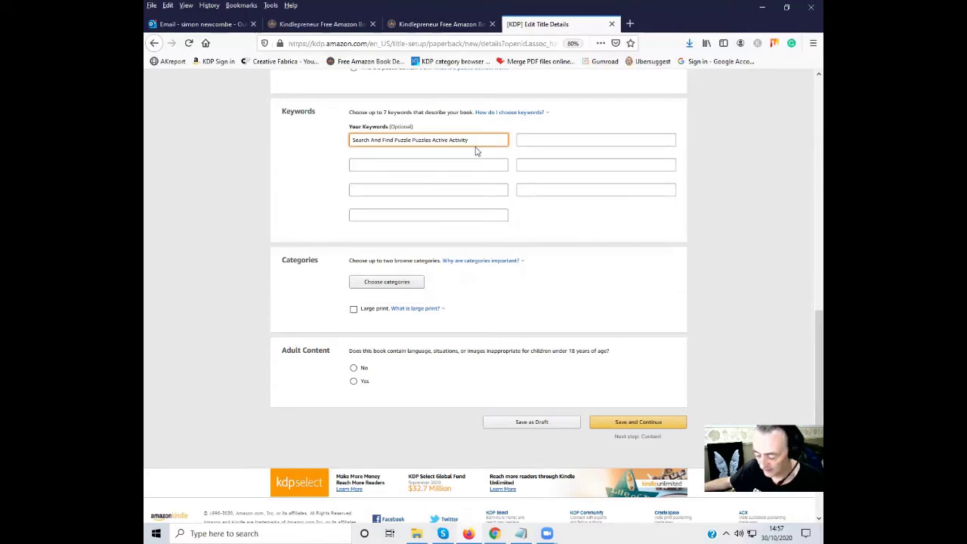
# - Copy the keyword line "Activities Game Games Gift Gifts Number Numbers" from Notepad into the second KDP keyword field
pyautogui.click(522, 533)
pyautogui.moveTo(224, 287); pyautogui.dragTo(469, 287)
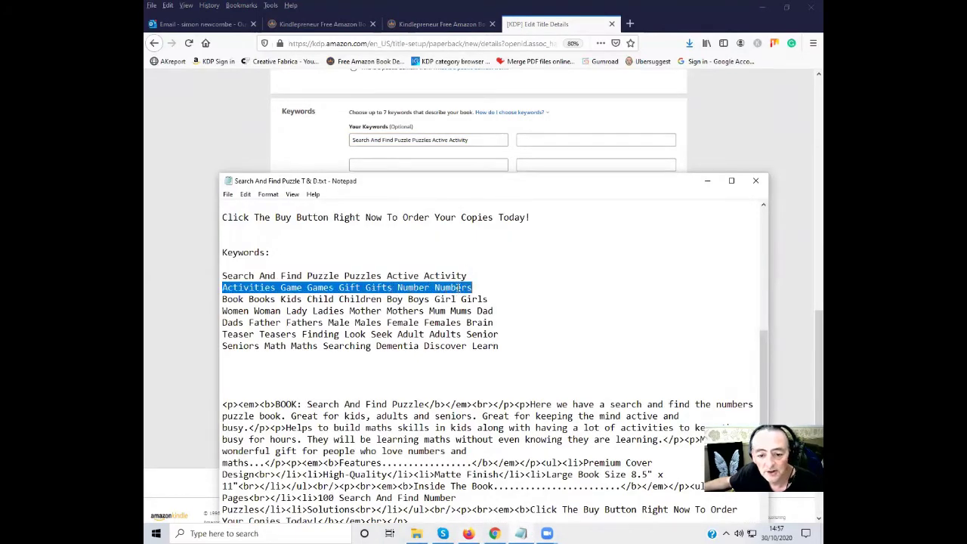
pyautogui.rightClick(458, 288)
pyautogui.click(476, 321)
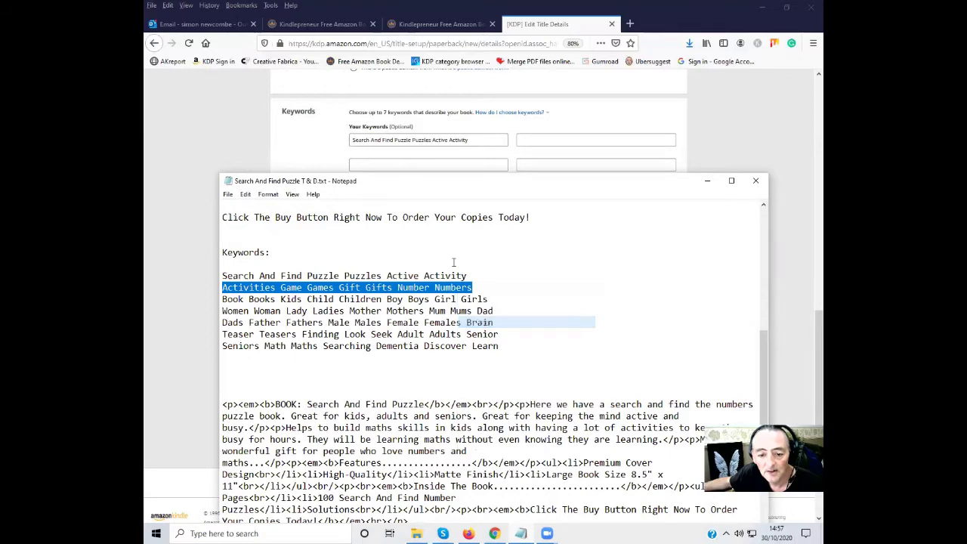
pyautogui.click(364, 166)
pyautogui.rightClick(361, 164)
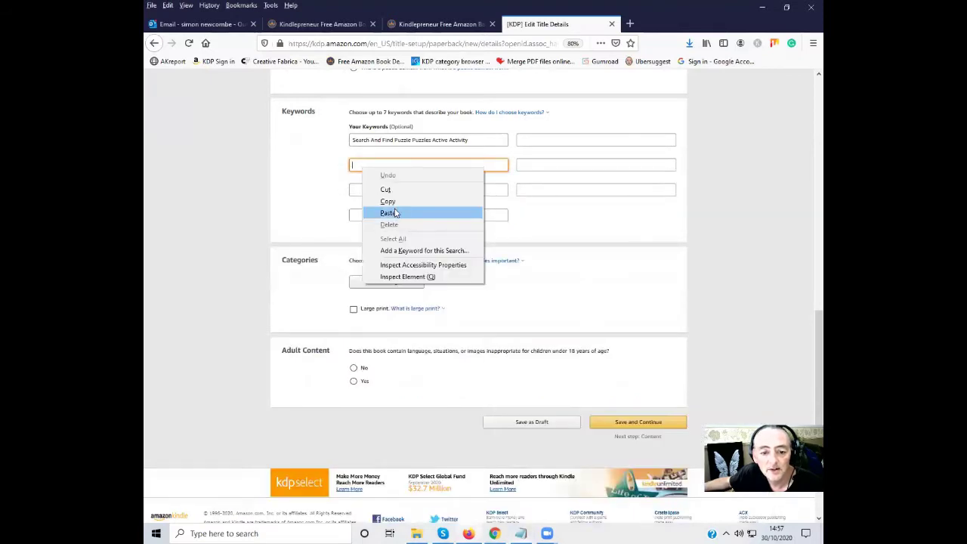
pyautogui.click(388, 213)
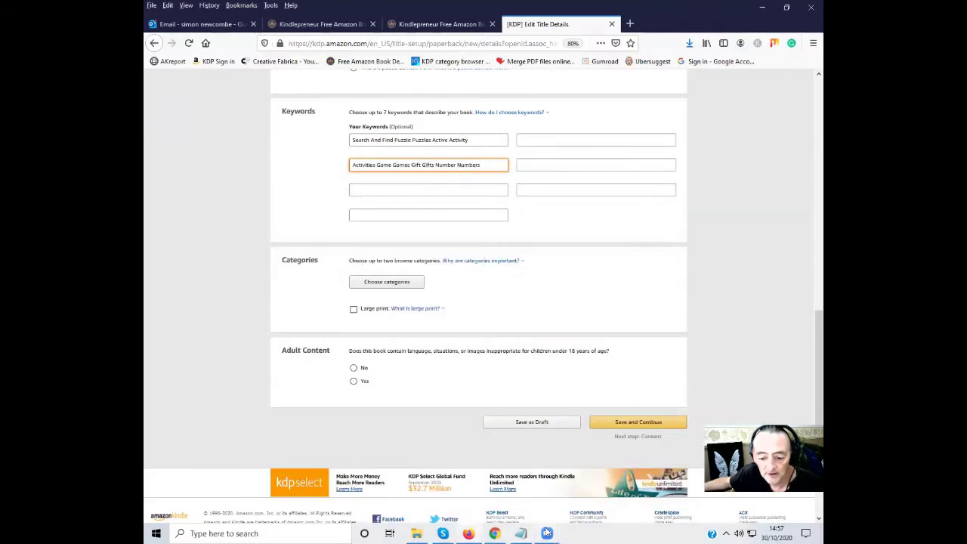
# - Copy the keyword line "Book Books Kids Child Children Boy Boys Girl Girls" from Notepad into the third KDP keyword field
pyautogui.click(521, 533)
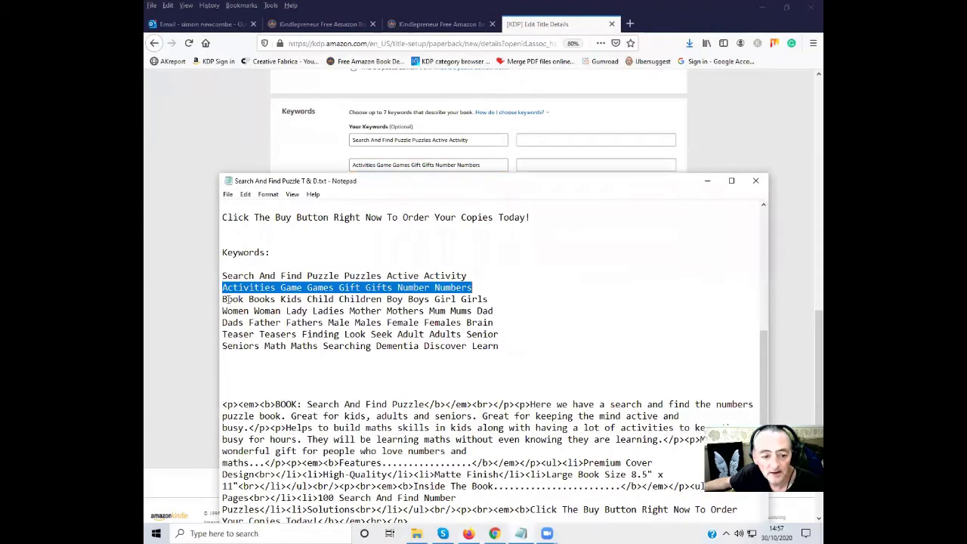
pyautogui.moveTo(223, 299); pyautogui.dragTo(488, 299)
pyautogui.rightClick(477, 301)
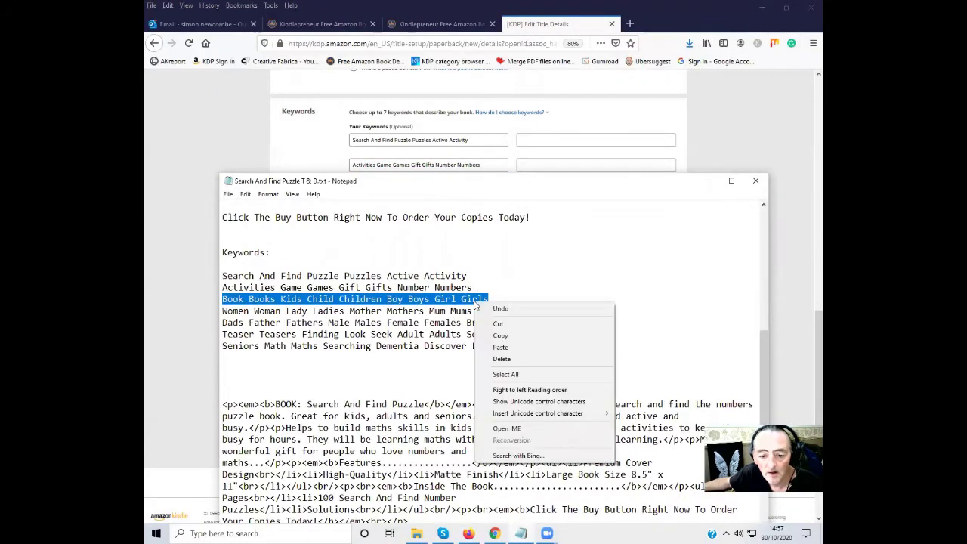
pyautogui.click(495, 337)
pyautogui.click(320, 163)
pyautogui.rightClick(363, 190)
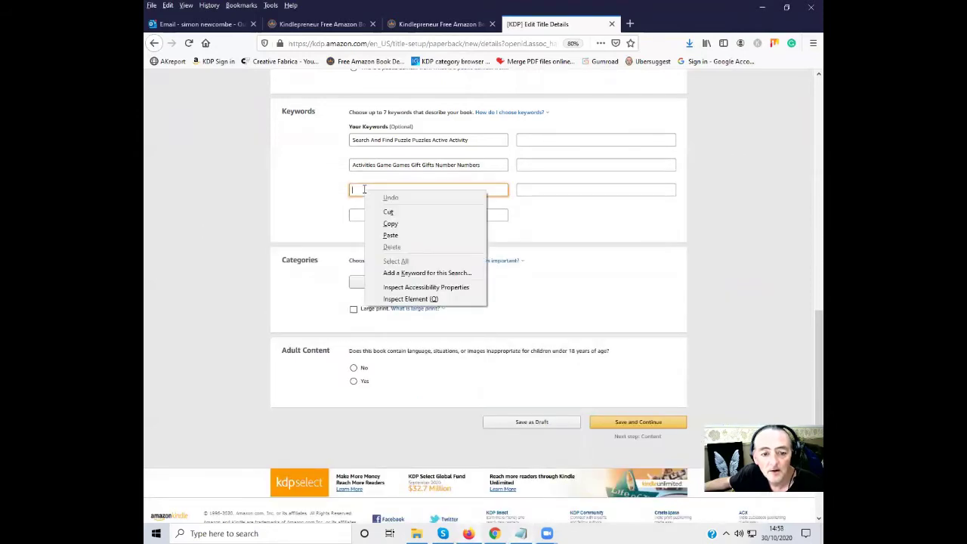
pyautogui.click(393, 235)
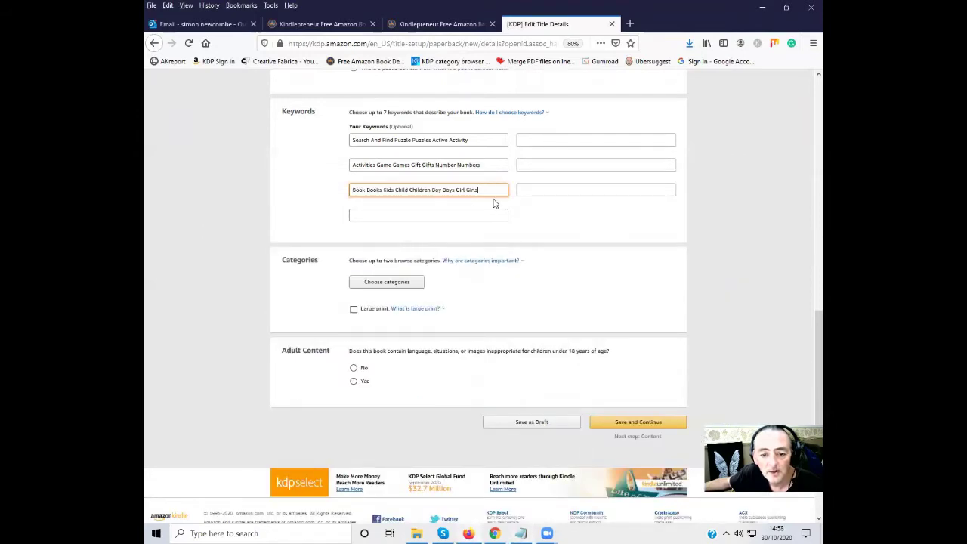
# - Copy "Women Woman Lady Ladies Mother Mothers Mum Mums Dad" from Notepad into the fourth KDP keyword field, moving Notepad clear of the keyword fields
pyautogui.click(520, 534)
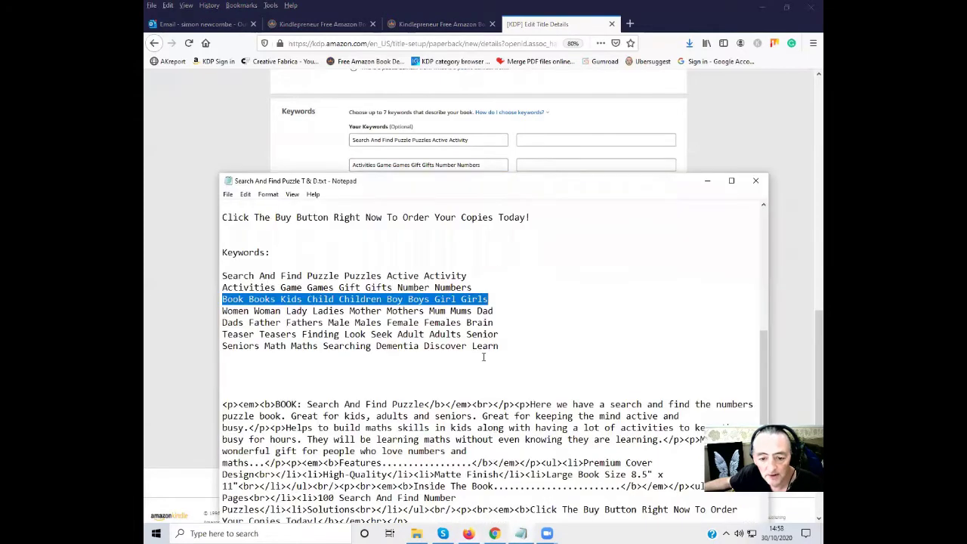
pyautogui.moveTo(224, 311); pyautogui.dragTo(496, 310)
pyautogui.rightClick(478, 313)
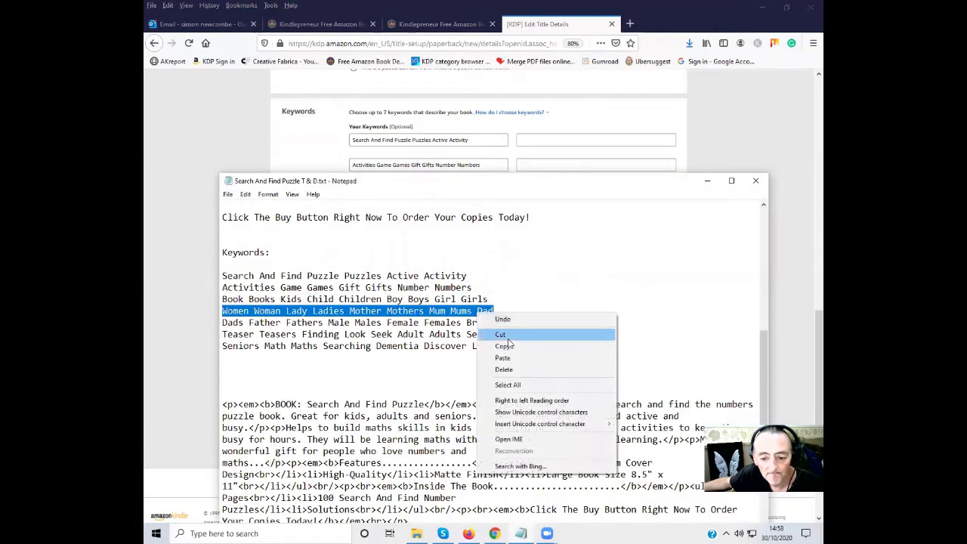
pyautogui.click(506, 346)
pyautogui.moveTo(484, 186); pyautogui.dragTo(479, 252)
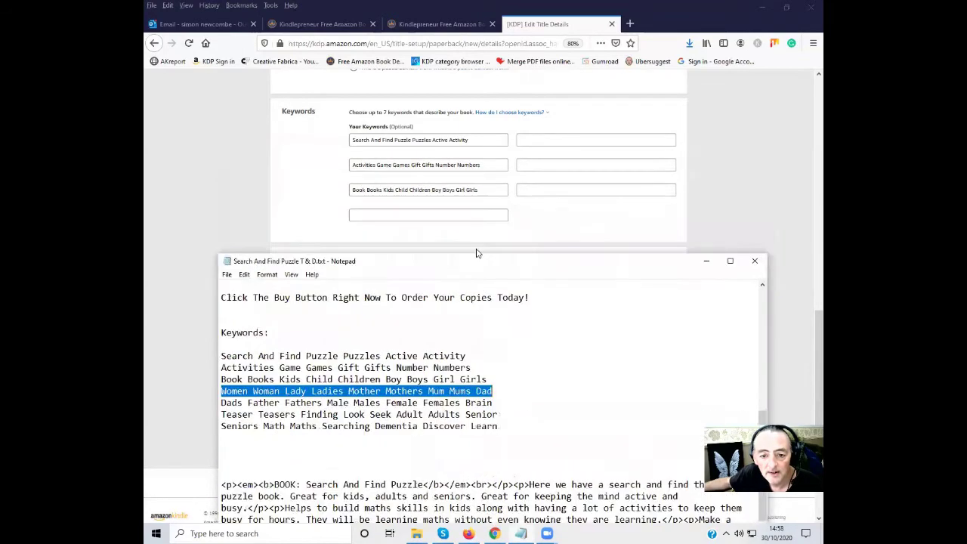
pyautogui.click(355, 215)
pyautogui.rightClick(357, 216)
pyautogui.click(383, 260)
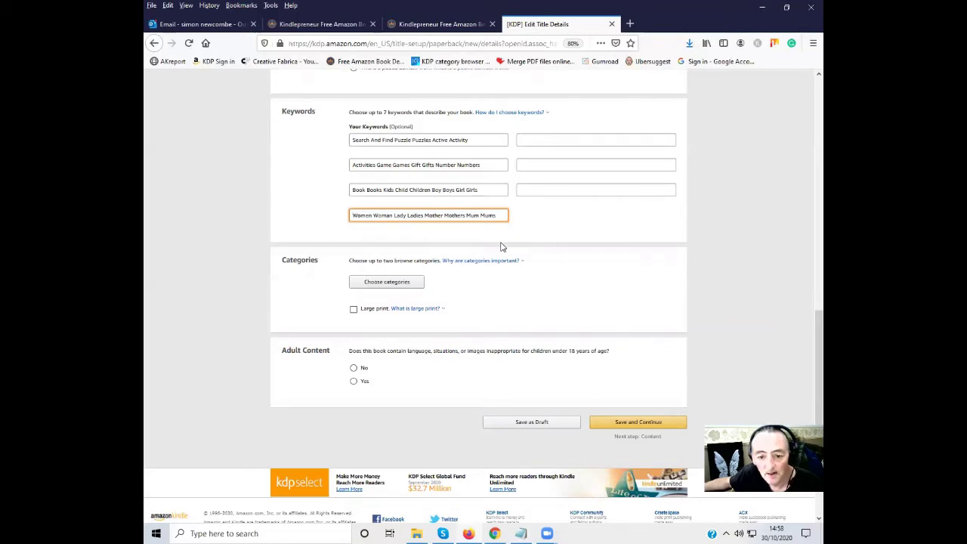
# - In Notepad, move "Dad" from the end of the fourth keyword line to the start of the fifth line
pyautogui.hotkey('alt', 'Tab')
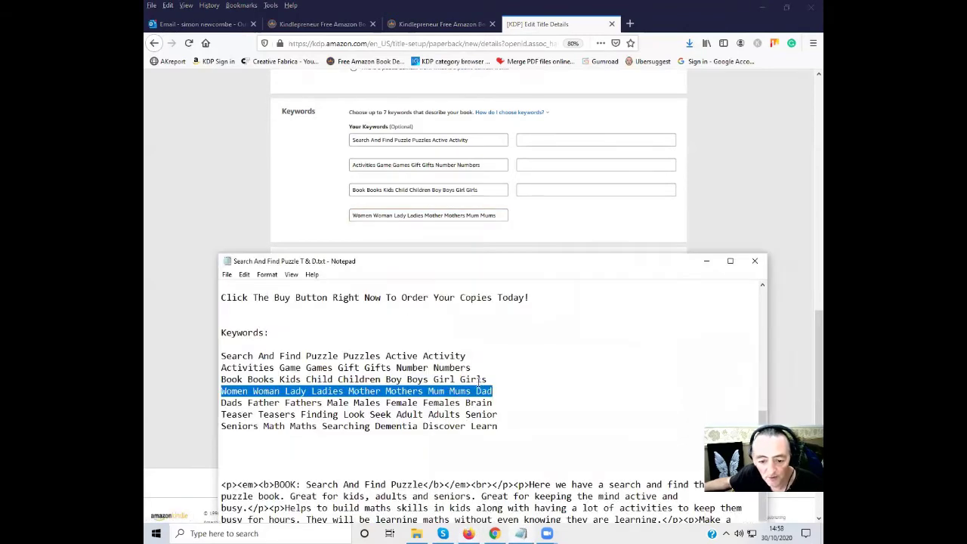
pyautogui.click(477, 391)
pyautogui.press('Return')
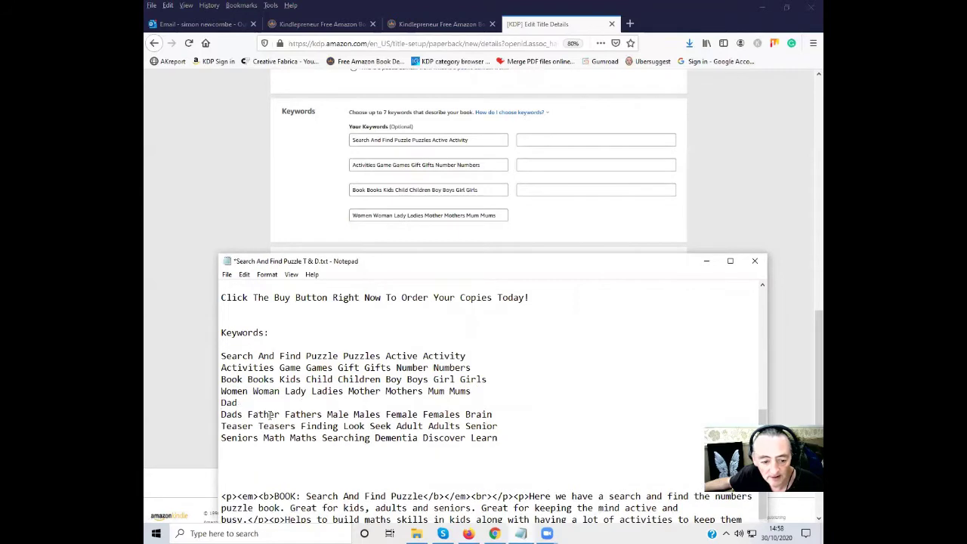
pyautogui.press('BackSpace')
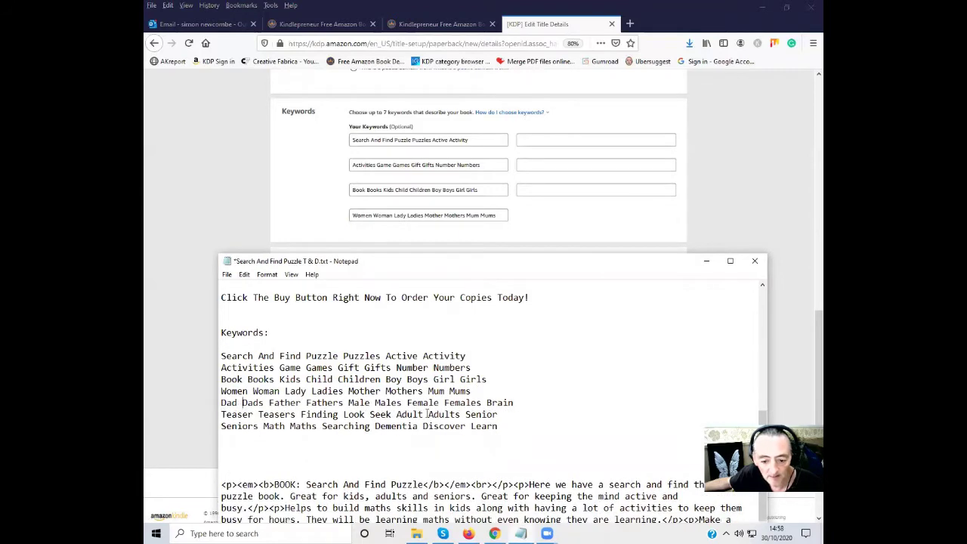
# - Copy the keyword line "Dad Dads Father Fathers Male Males Female Females Brain" from Notepad into the fifth KDP keyword field
pyautogui.moveTo(223, 403); pyautogui.dragTo(515, 403)
pyautogui.rightClick(488, 403)
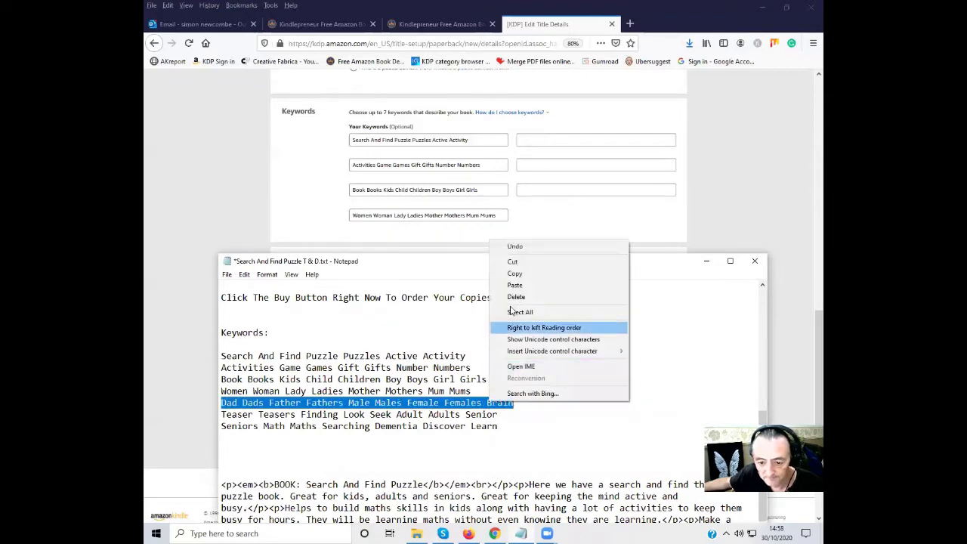
pyautogui.click(520, 275)
pyautogui.click(527, 143)
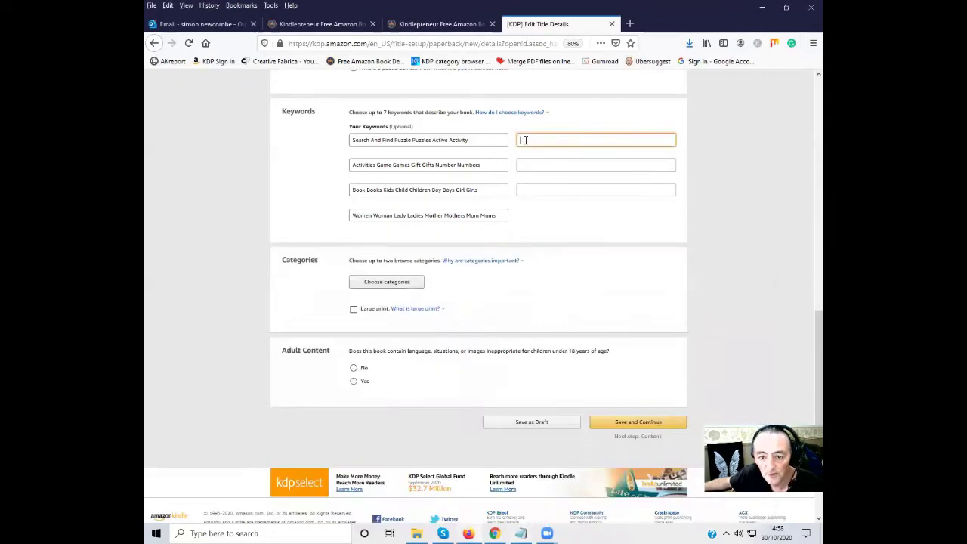
pyautogui.rightClick(527, 143)
pyautogui.click(553, 187)
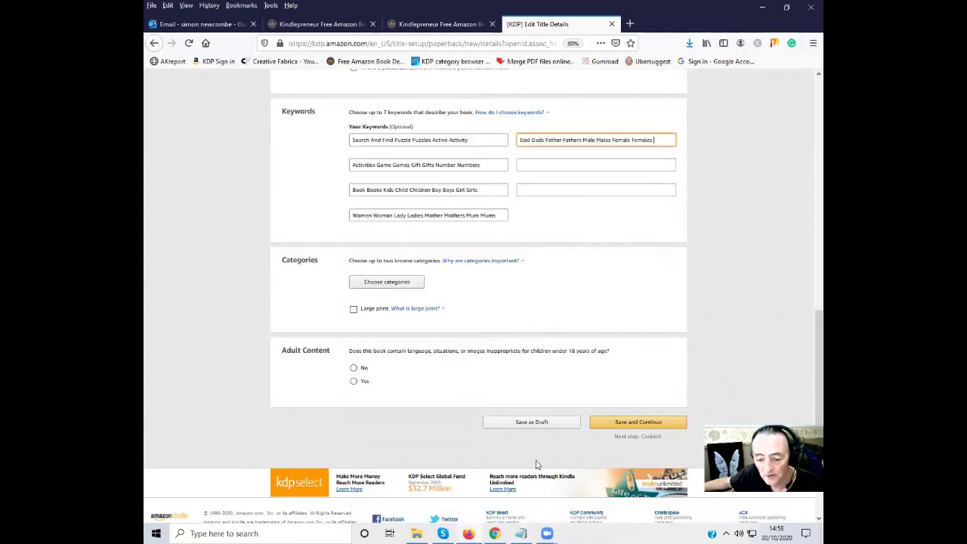
# - In Notepad, move "Brain" from the end of the fifth keyword line to the start of the sixth line
pyautogui.click(529, 533)
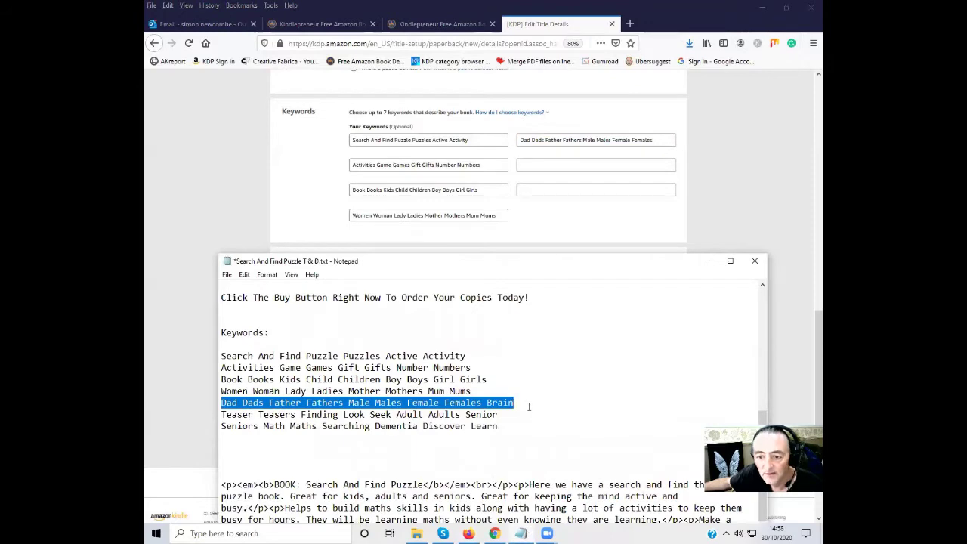
pyautogui.click(486, 403)
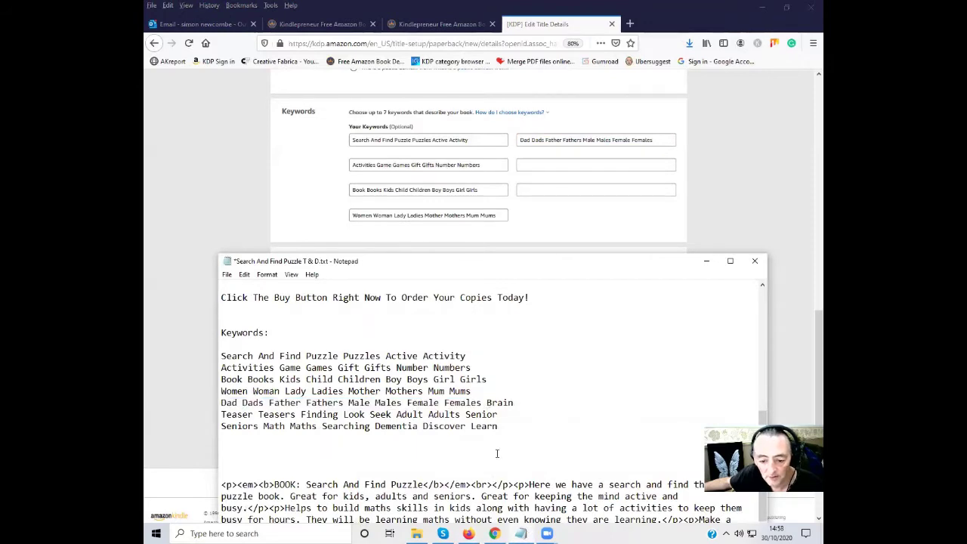
pyautogui.press('Return')
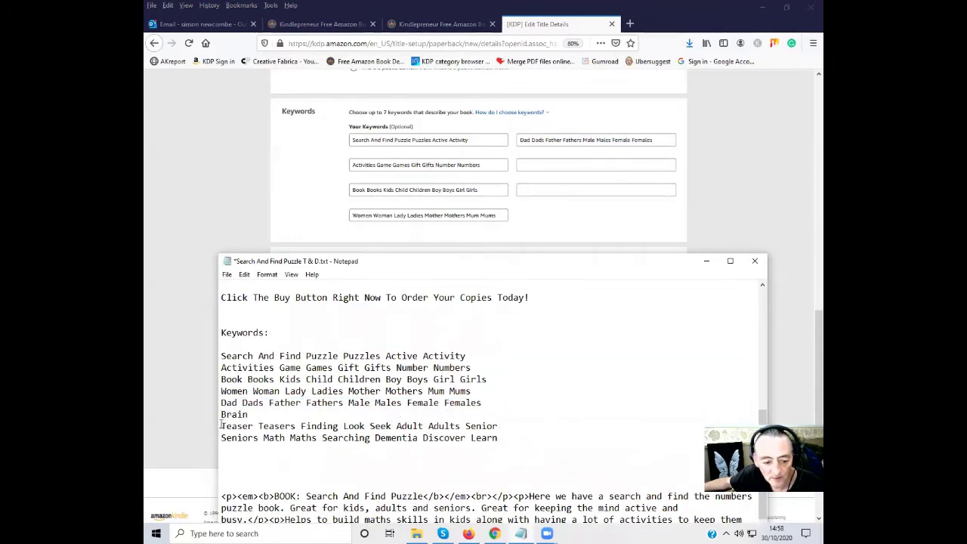
pyautogui.press('BackSpace')
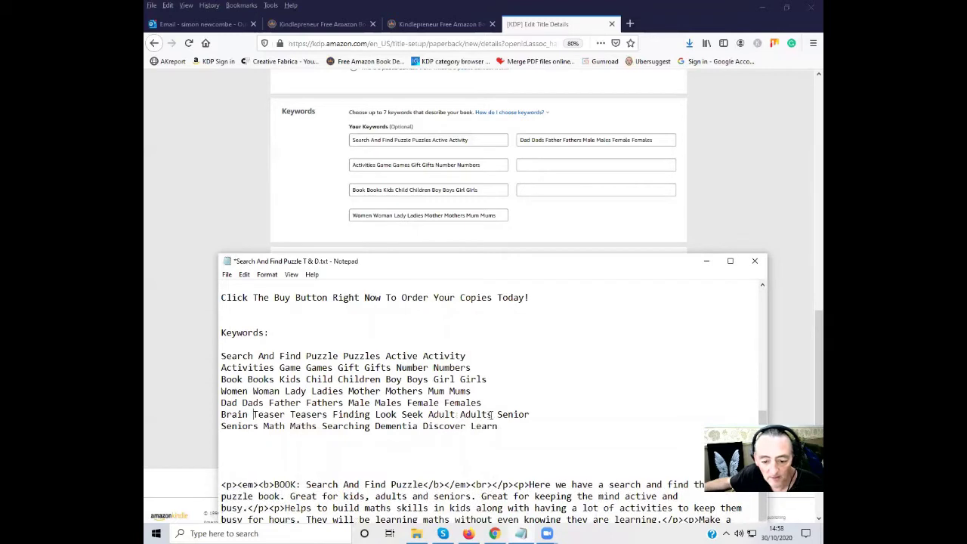
# - Copy "Brain Teaser Teasers Finding Look Seek Adult Adults" from Notepad into the sixth KDP keyword field and trim the entry to end at "Adult"
pyautogui.moveTo(492, 414); pyautogui.dragTo(225, 418)
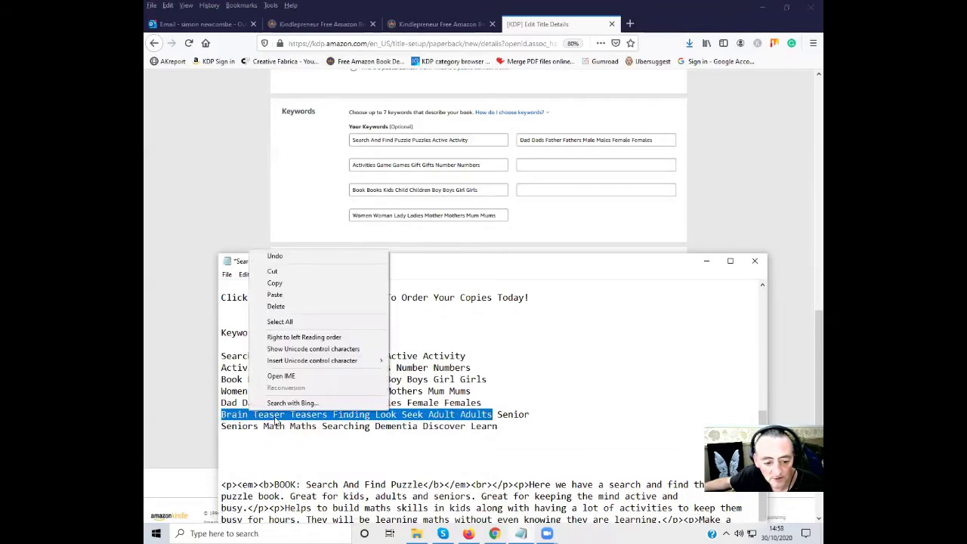
pyautogui.click(275, 282)
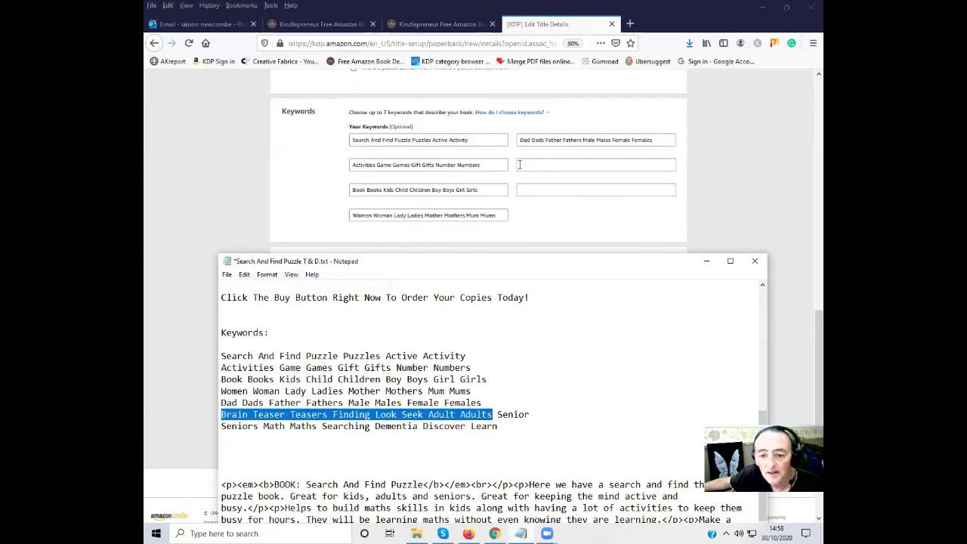
pyautogui.click(520, 165)
pyautogui.rightClick(521, 166)
pyautogui.click(552, 214)
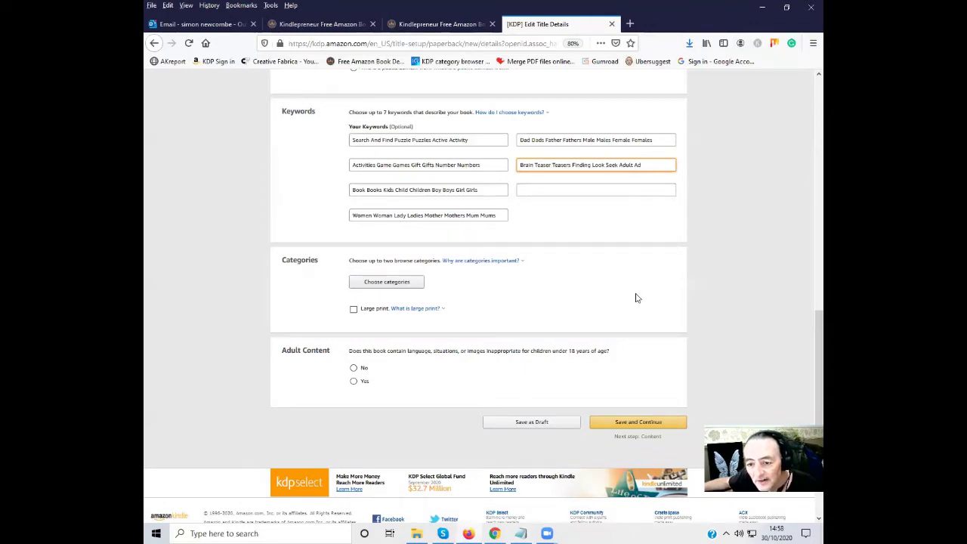
# - In Notepad, move "Adults Senior" to the start of the seventh keyword line and delete "Discover Learn" from its end
pyautogui.click(517, 534)
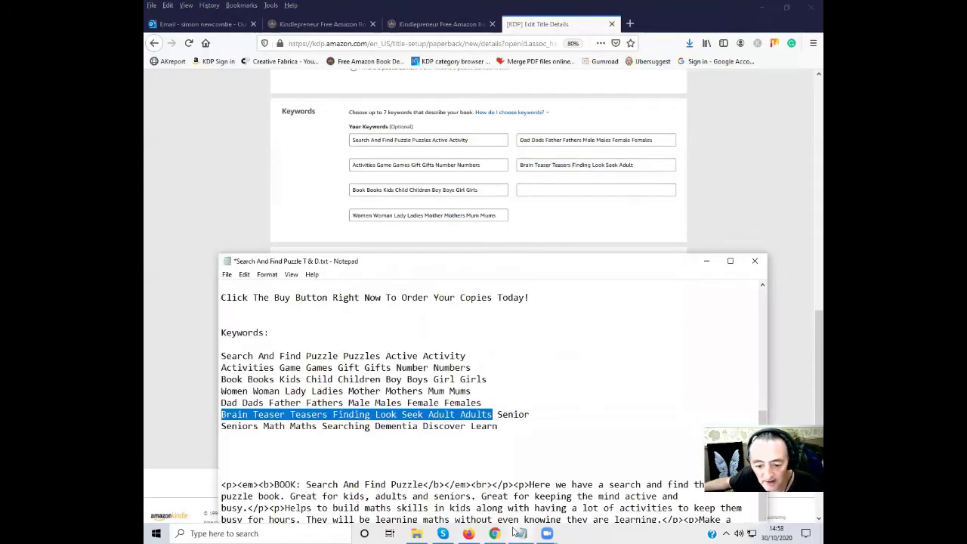
pyautogui.click(463, 414)
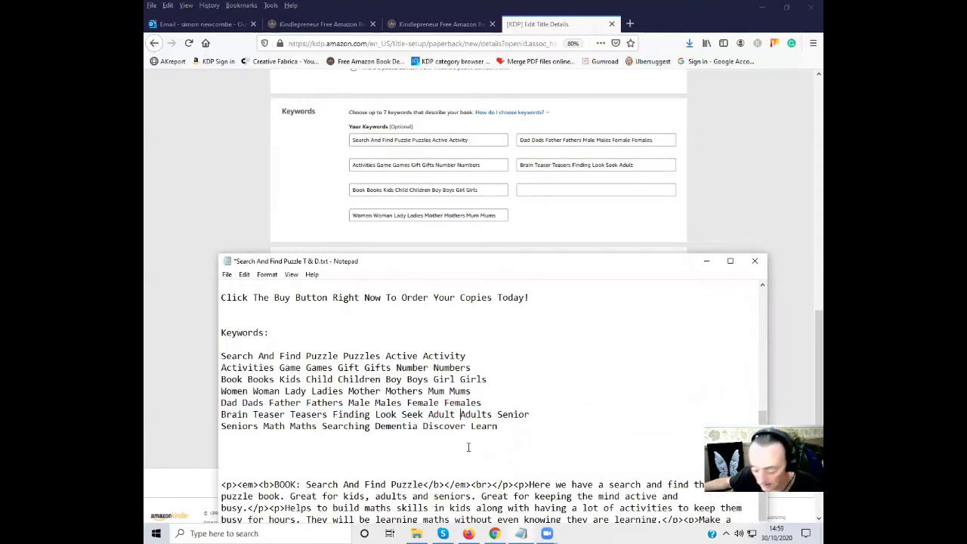
pyautogui.press('Return')
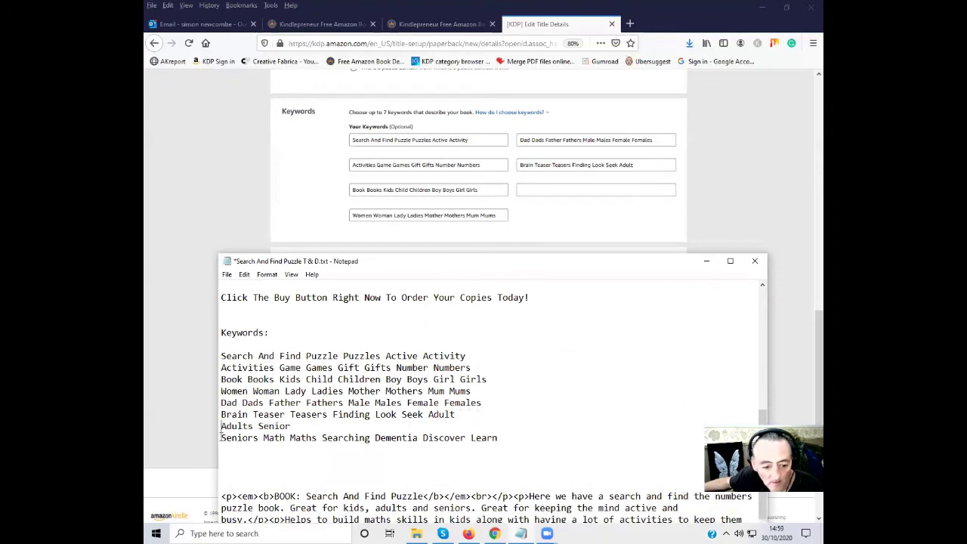
pyautogui.press('BackSpace')
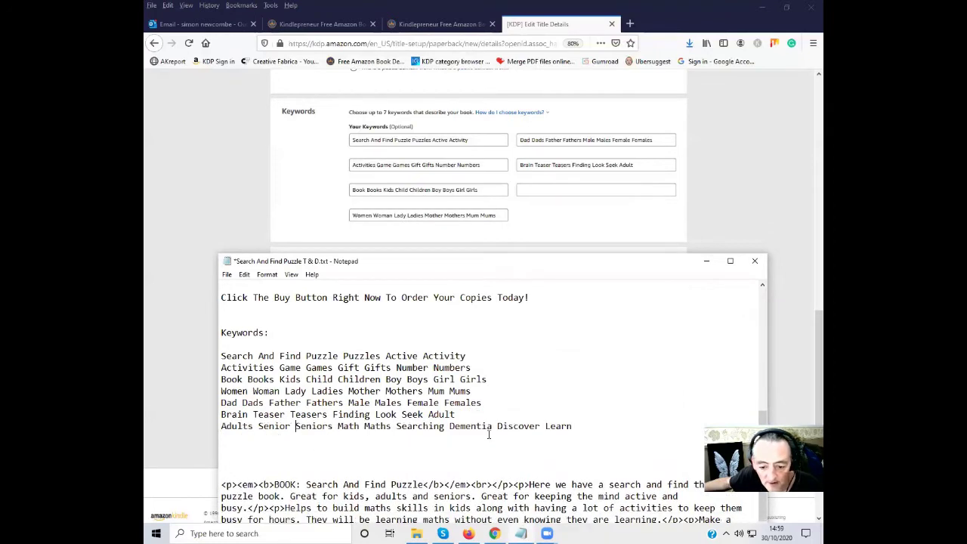
pyautogui.moveTo(498, 426); pyautogui.dragTo(574, 426)
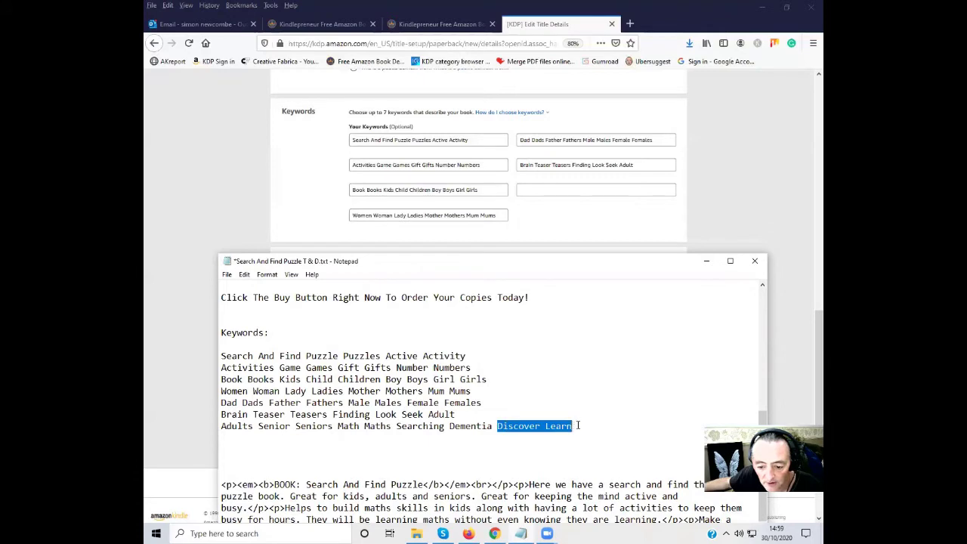
pyautogui.press('BackSpace')
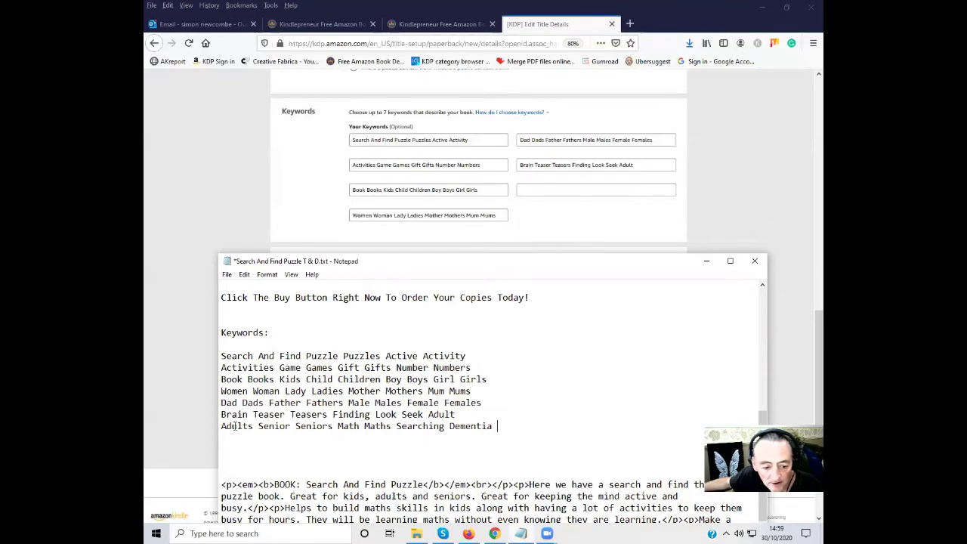
# - Copy "Adults Senior Seniors Math Maths Searching Dementia" from Notepad into the seventh KDP keyword field, remove "Senior" and complete "Dementia"
pyautogui.moveTo(224, 427); pyautogui.dragTo(492, 428)
pyautogui.rightClick(464, 427)
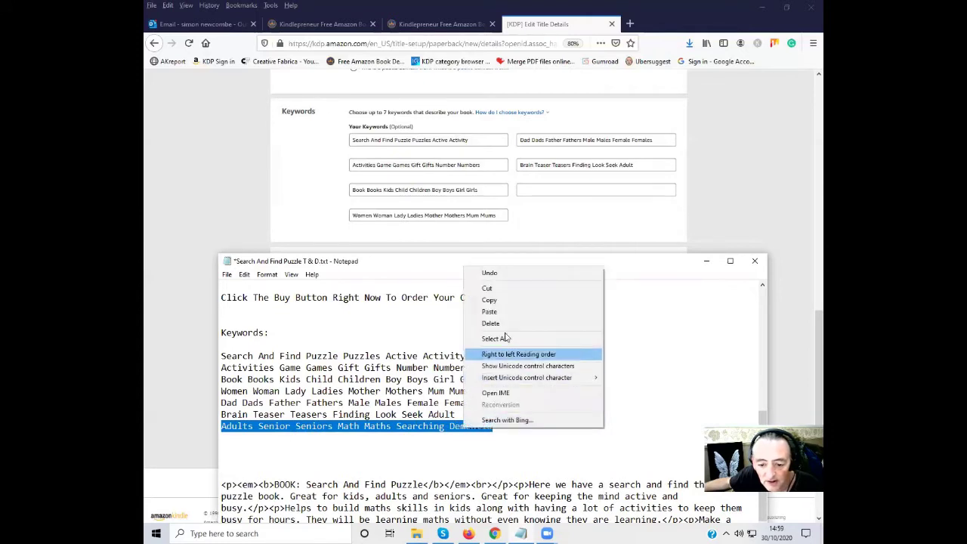
pyautogui.click(503, 305)
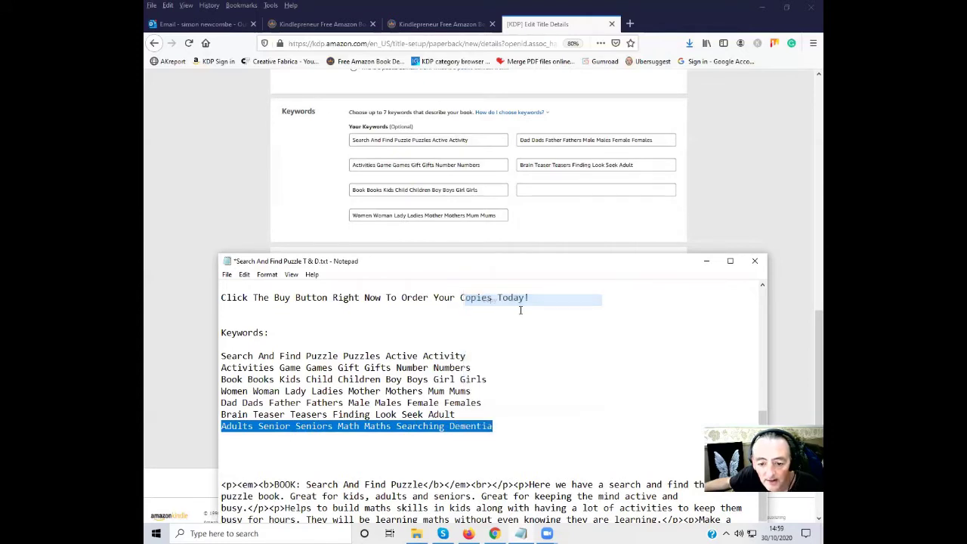
pyautogui.click(522, 189)
pyautogui.rightClick(522, 189)
pyautogui.click(560, 236)
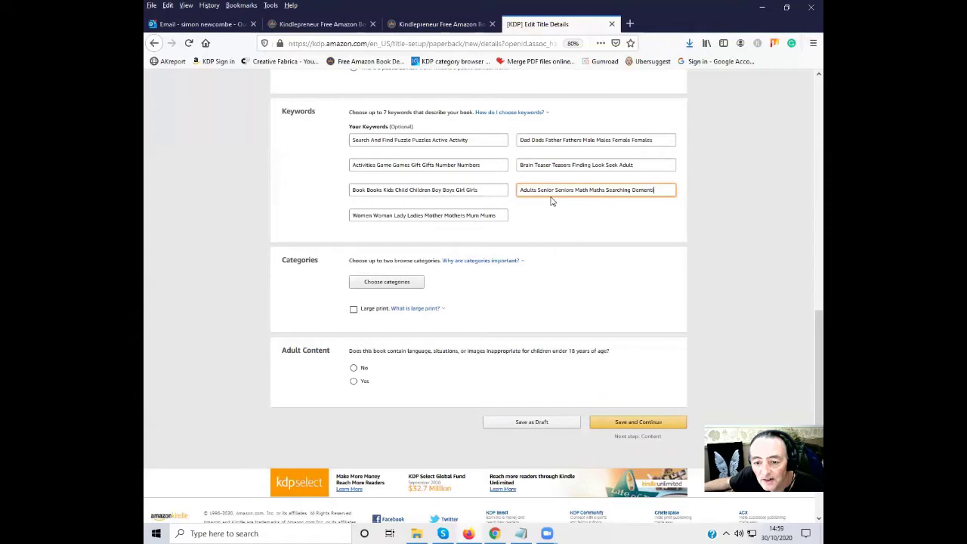
pyautogui.moveTo(556, 191); pyautogui.dragTo(539, 193)
pyautogui.press('BackSpace')
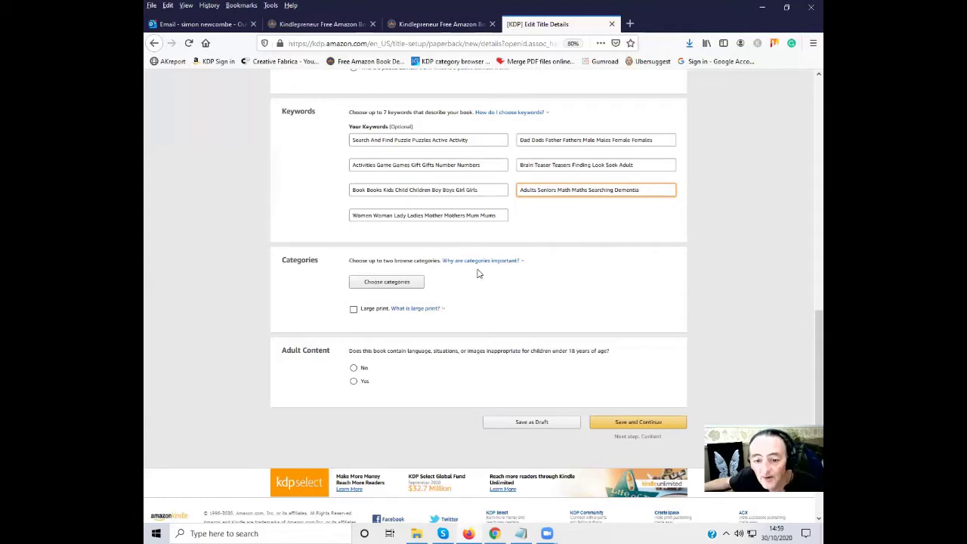
# - Delete "Senior" from the last keyword line in Notepad, save the text file and minimize it
pyautogui.click(521, 534)
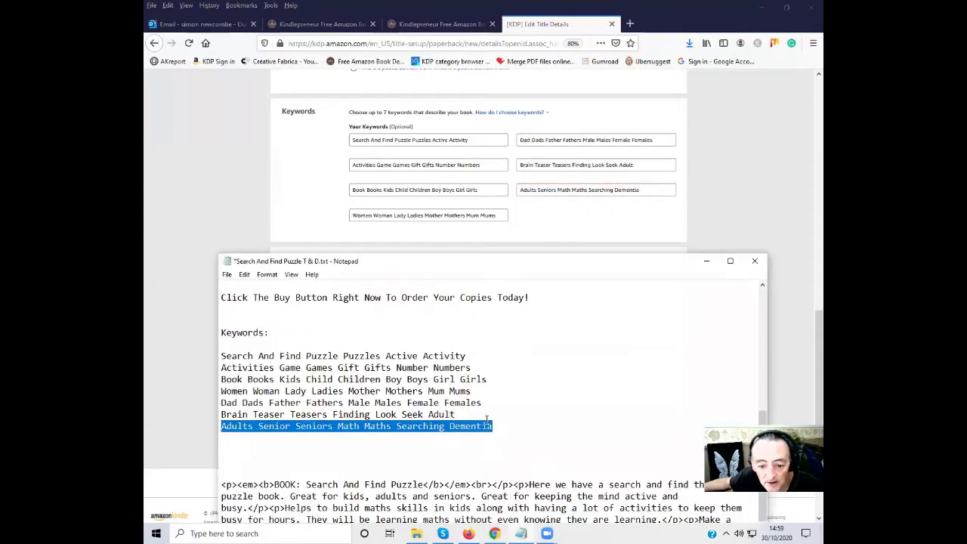
pyautogui.moveTo(295, 426); pyautogui.dragTo(259, 428)
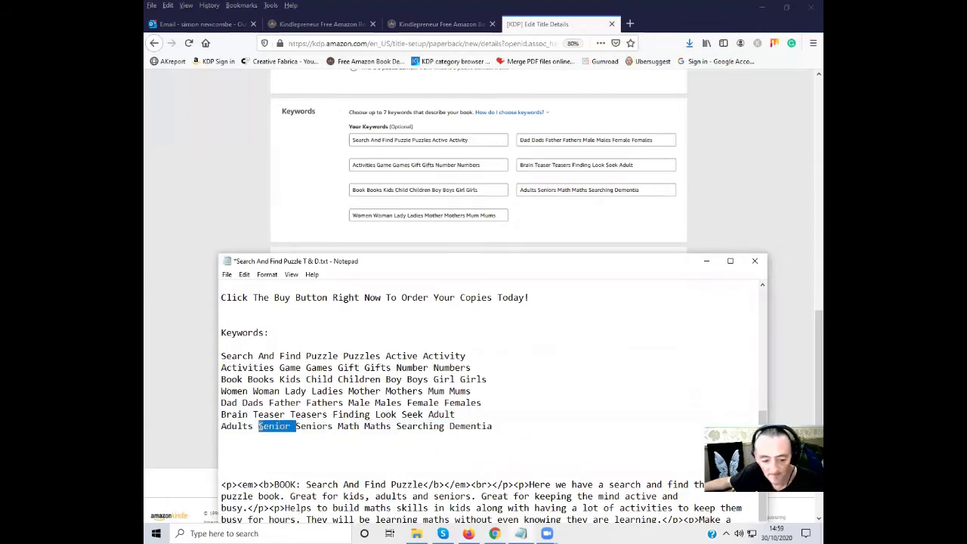
pyautogui.press('Delete')
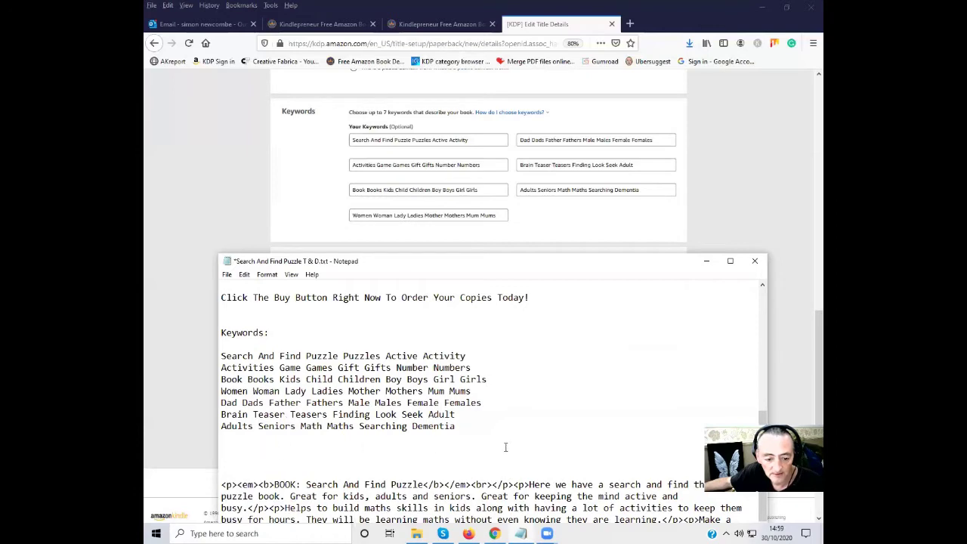
pyautogui.click(227, 275)
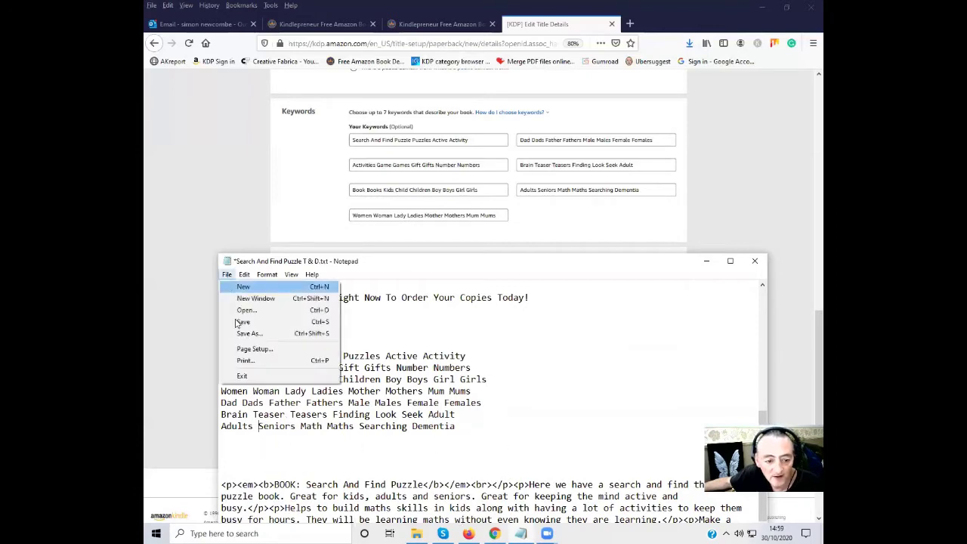
pyautogui.click(238, 322)
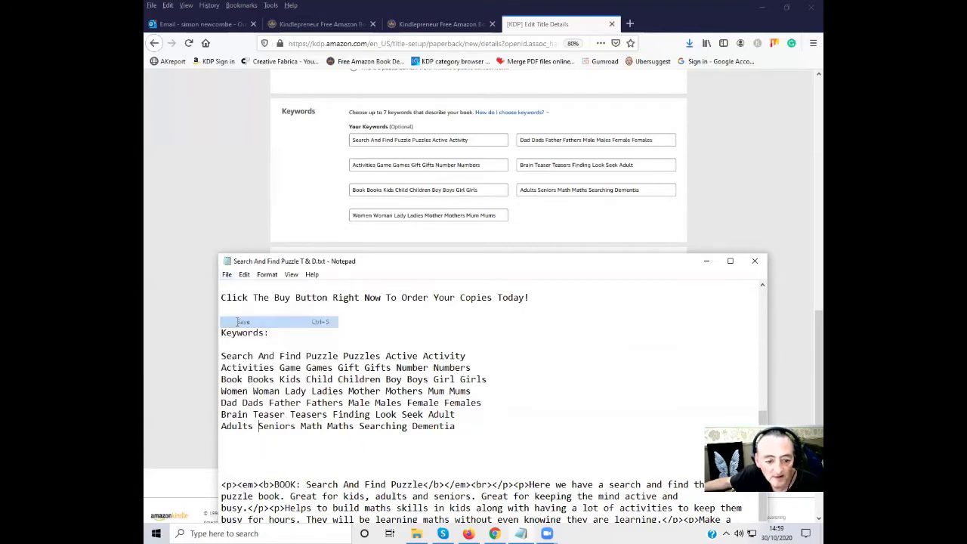
pyautogui.click(707, 261)
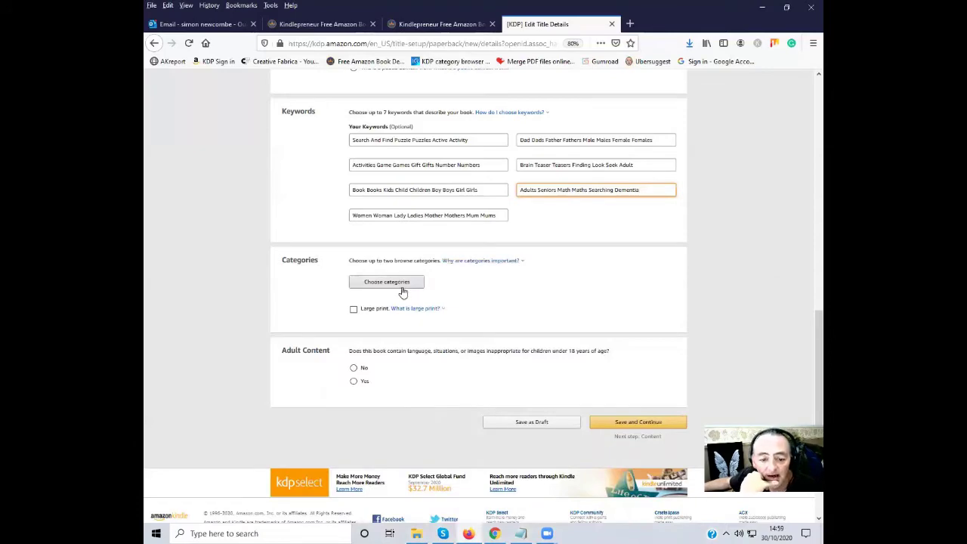
# - Copy the book title "Search And Find Puzzle" from the Book Title field of the paperback details
pyautogui.scroll(15, 434, 337)
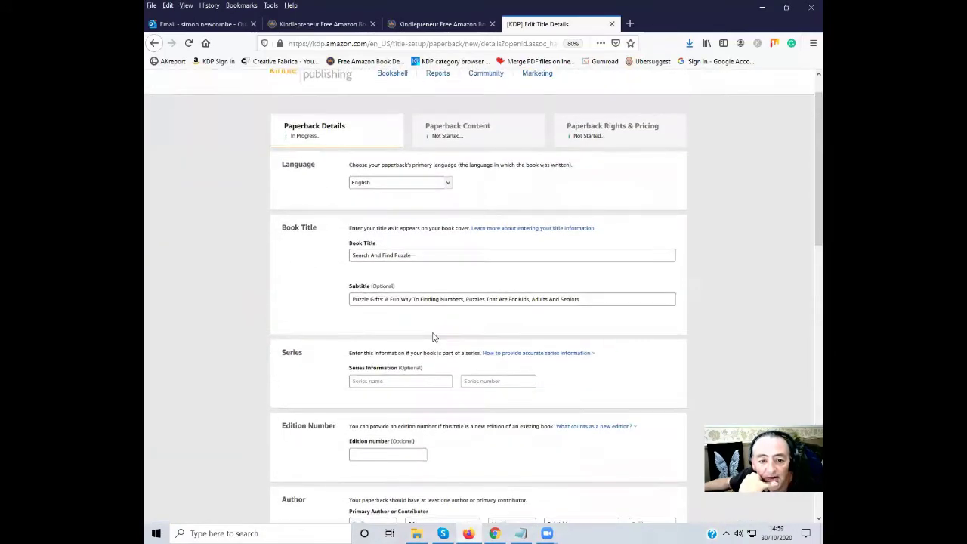
pyautogui.scroll(1, 434, 337)
pyautogui.moveTo(415, 297); pyautogui.dragTo(350, 303)
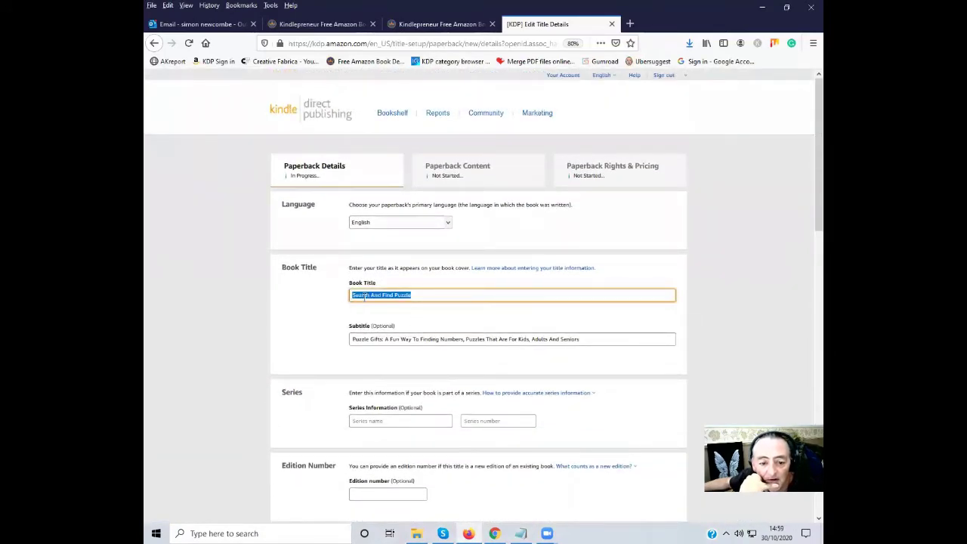
pyautogui.rightClick(365, 297)
pyautogui.click(399, 330)
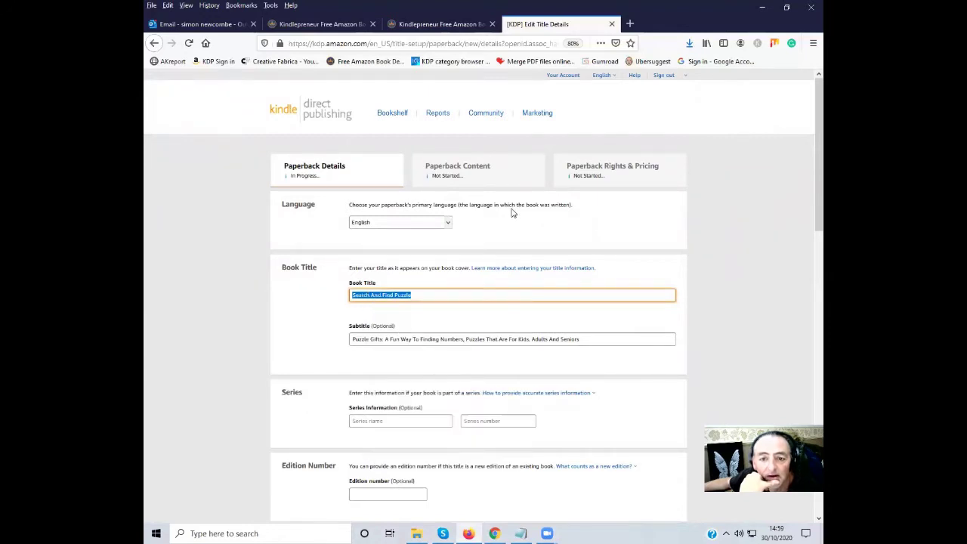
# - Open the KDP category browser in a new tab and paste the copied book title into its category search field
pyautogui.click(630, 24)
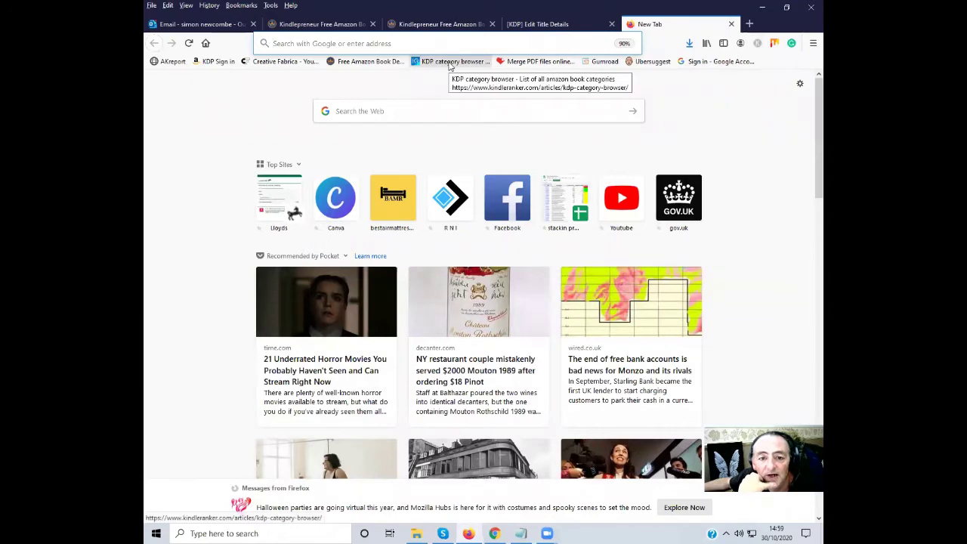
pyautogui.click(451, 64)
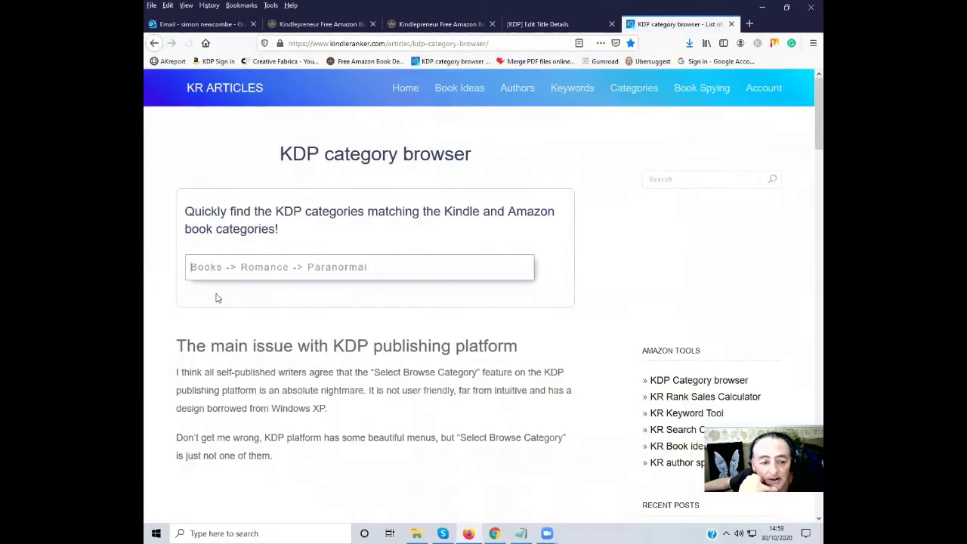
pyautogui.rightClick(208, 273)
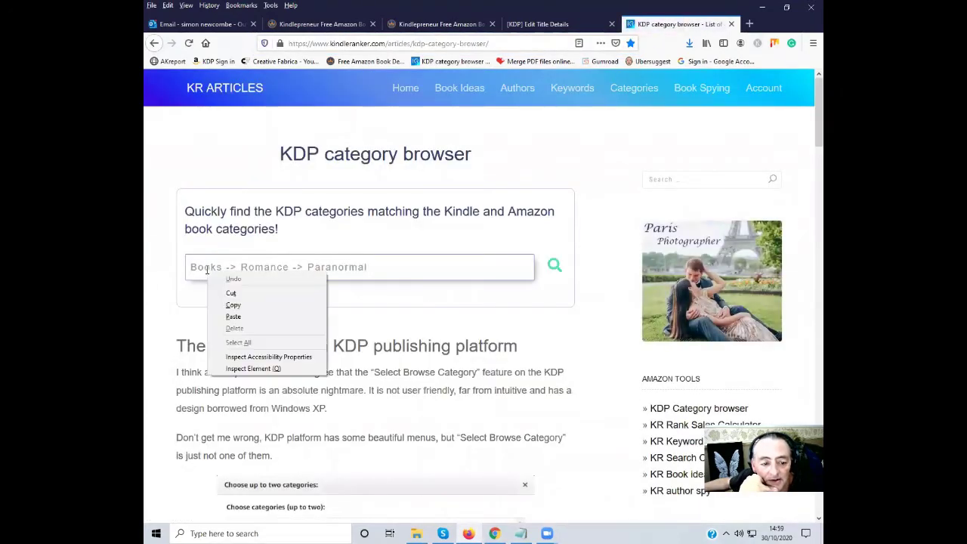
pyautogui.click(233, 317)
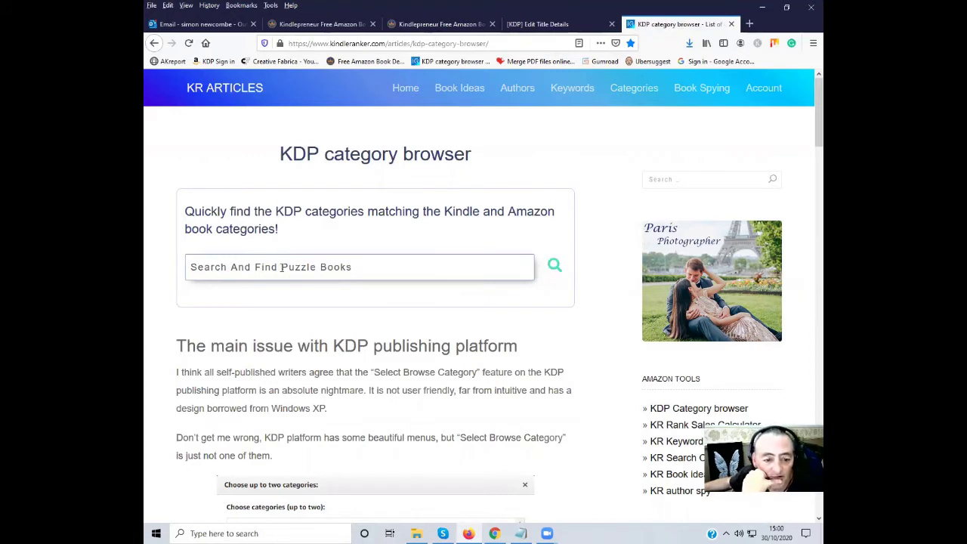
# - Shorten the category search text to "Puzzle Books", run the search and review the matching KDP categories
pyautogui.moveTo(282, 266); pyautogui.dragTo(185, 265)
pyautogui.press('BackSpace')
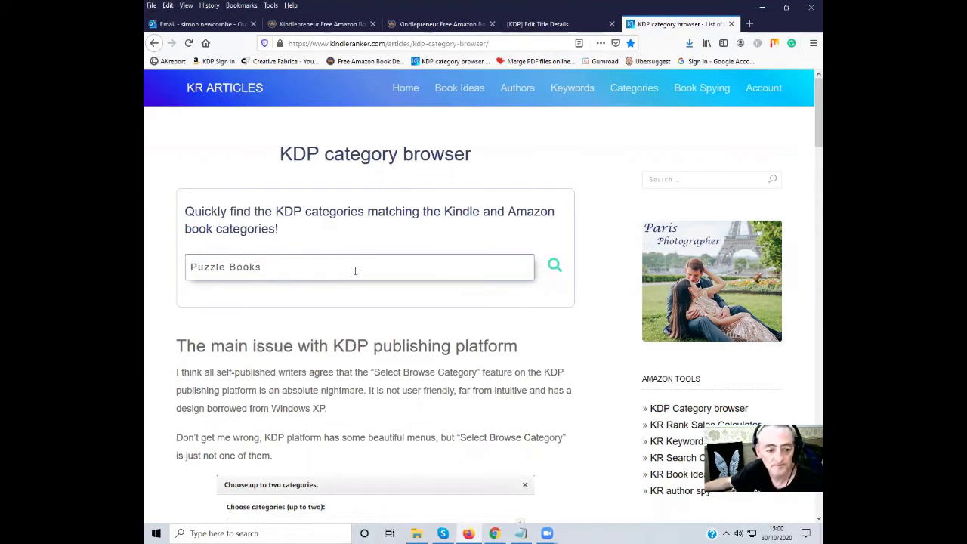
pyautogui.click(555, 265)
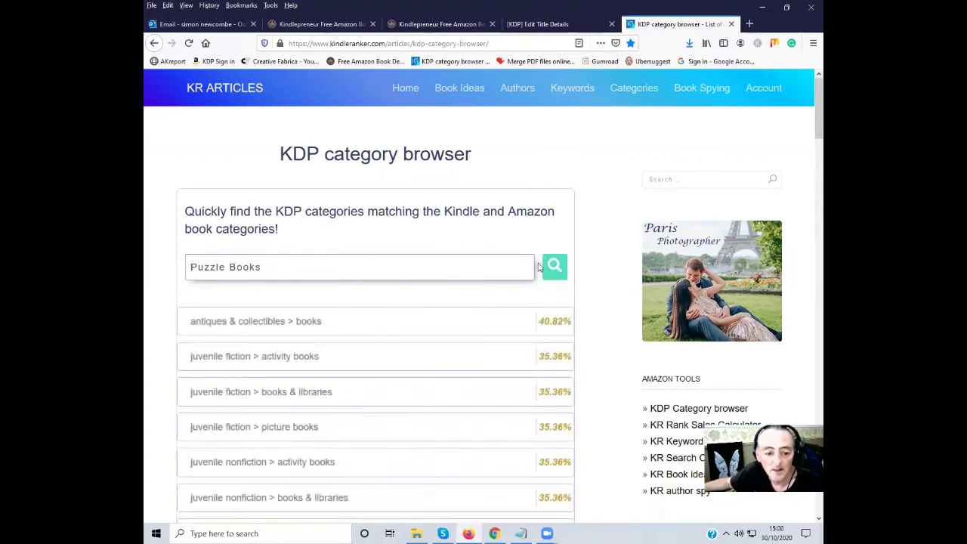
pyautogui.scroll(-4, 446, 281)
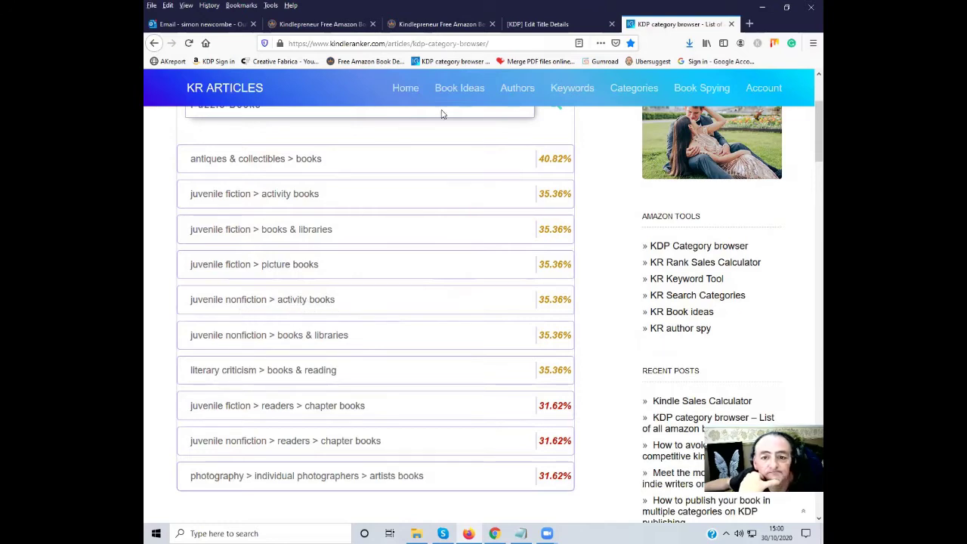
pyautogui.scroll(3, 442, 114)
# - Open the category chooser in the KDP paperback details and select Juvenile Fiction > Activity Books as a category
pyautogui.click(538, 25)
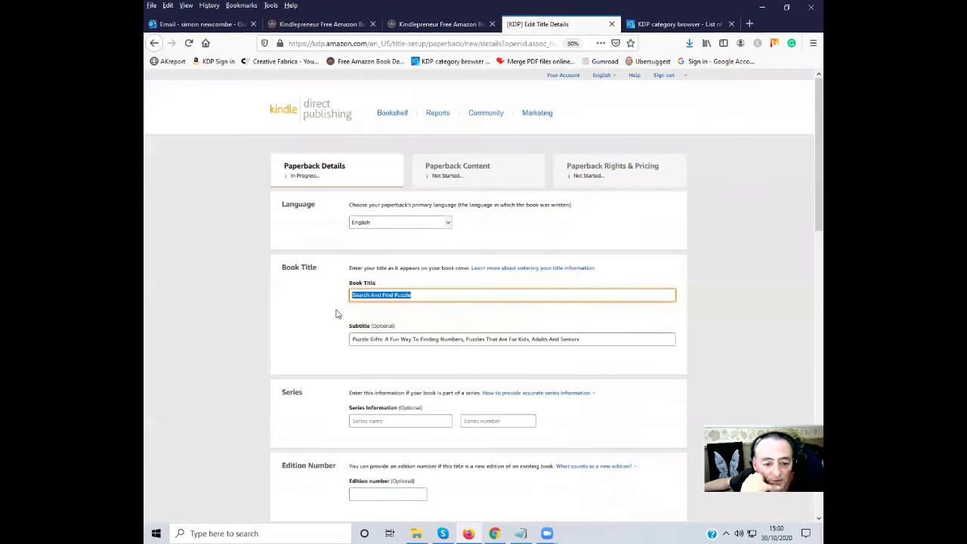
pyautogui.scroll(-4, 397, 322)
pyautogui.scroll(-10, 402, 325)
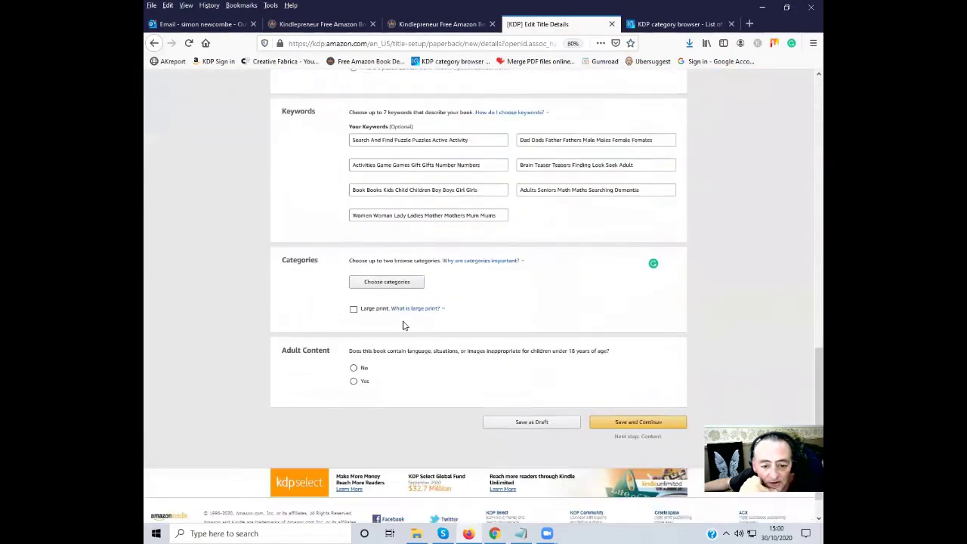
pyautogui.click(379, 238)
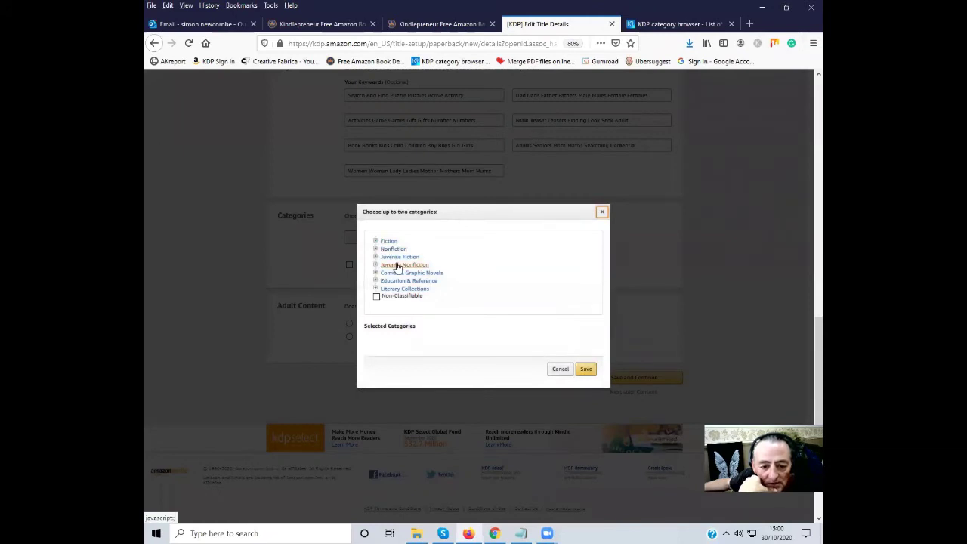
pyautogui.click(659, 25)
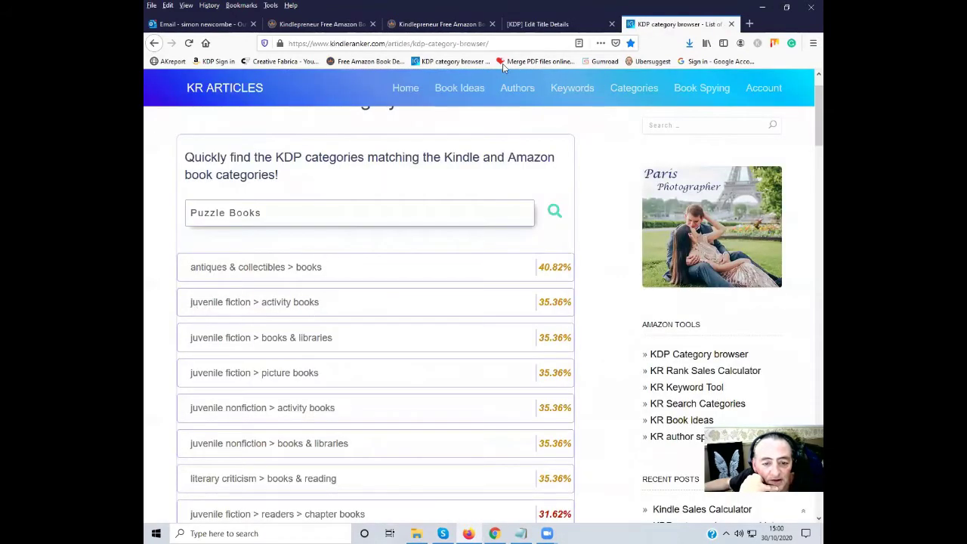
pyautogui.click(540, 24)
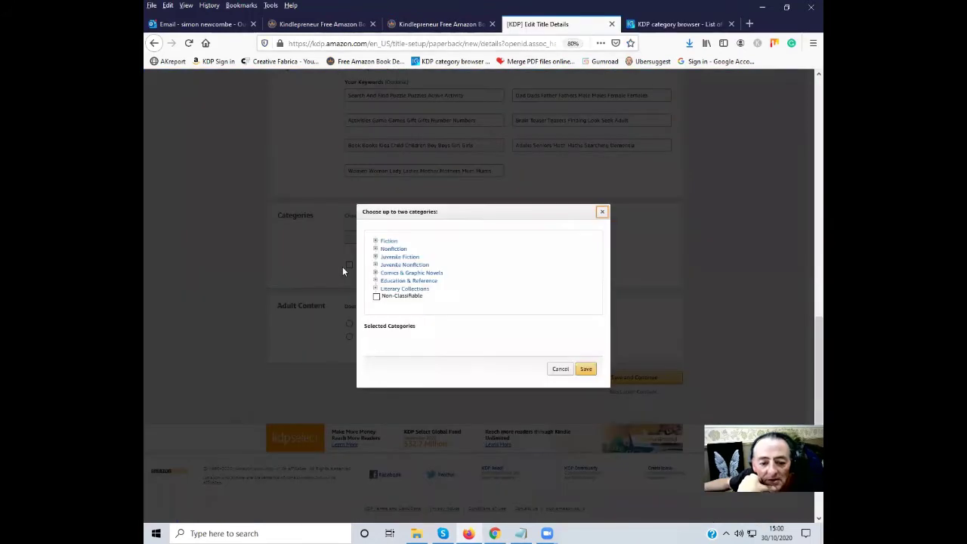
pyautogui.click(399, 258)
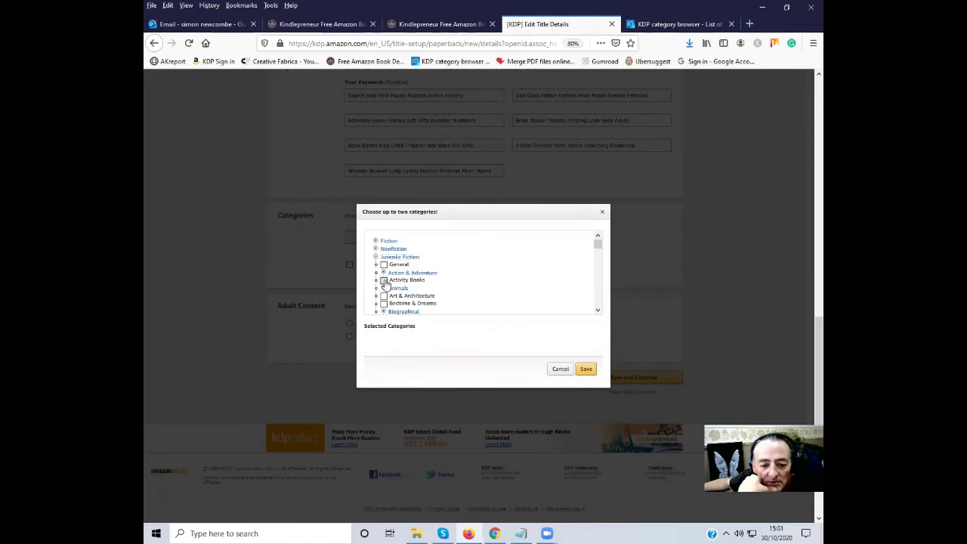
pyautogui.click(384, 281)
pyautogui.click(401, 259)
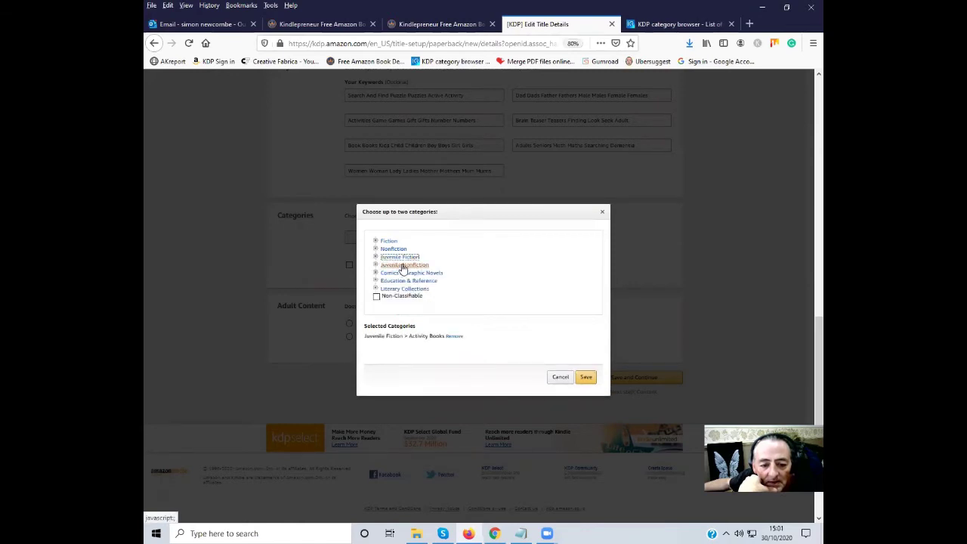
# - Expand Nonfiction in the category chooser and look through its subcategories for a suitable second category
pyautogui.click(397, 249)
pyautogui.scroll(-2, 426, 285)
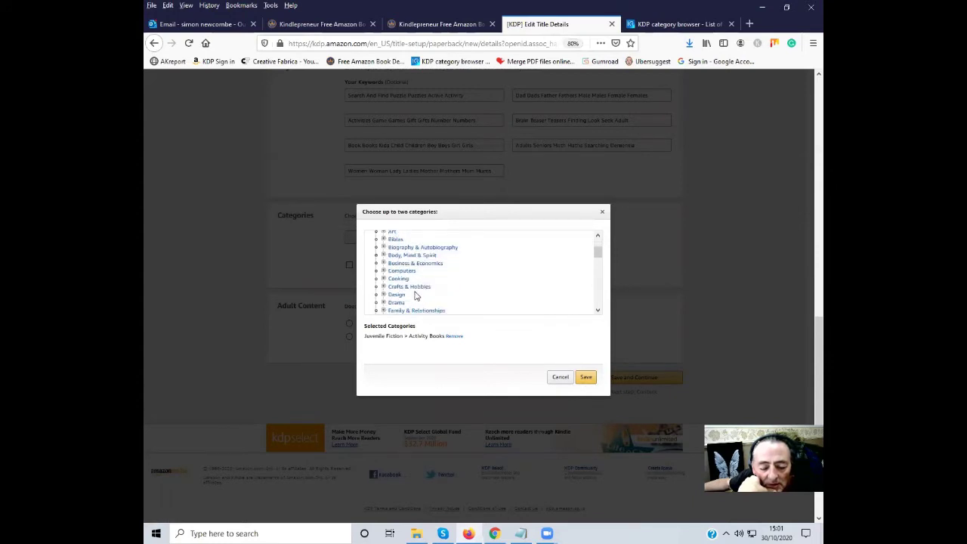
pyautogui.scroll(-3, 414, 295)
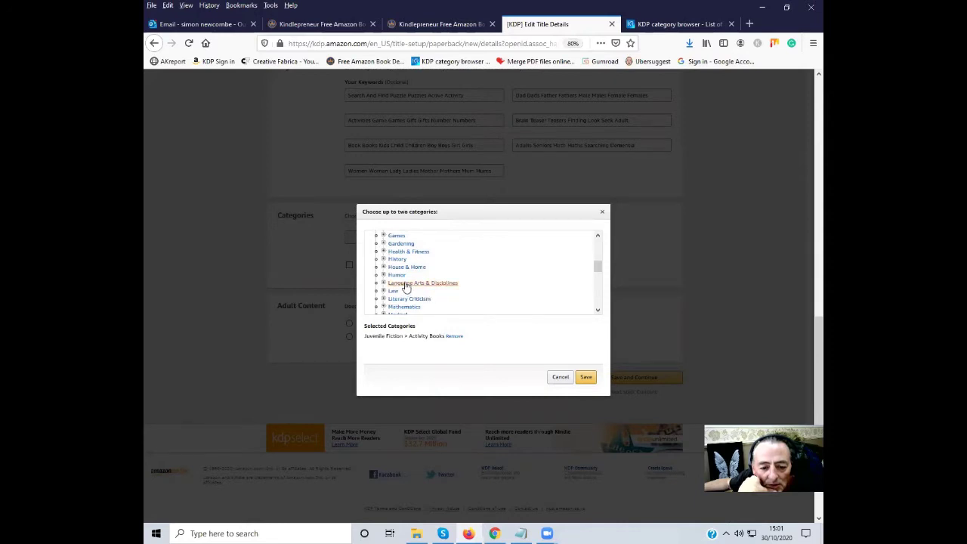
pyautogui.scroll(-2, 408, 288)
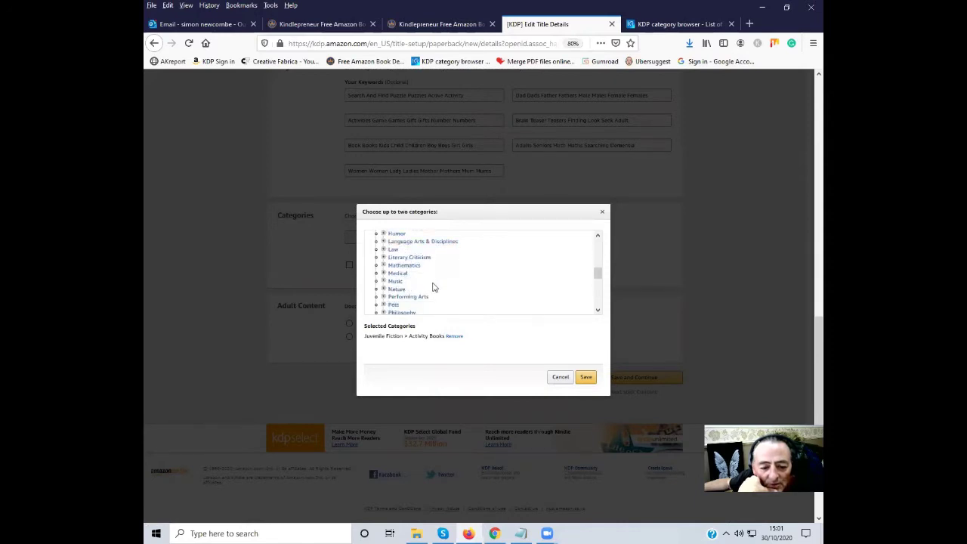
pyautogui.scroll(-1, 432, 295)
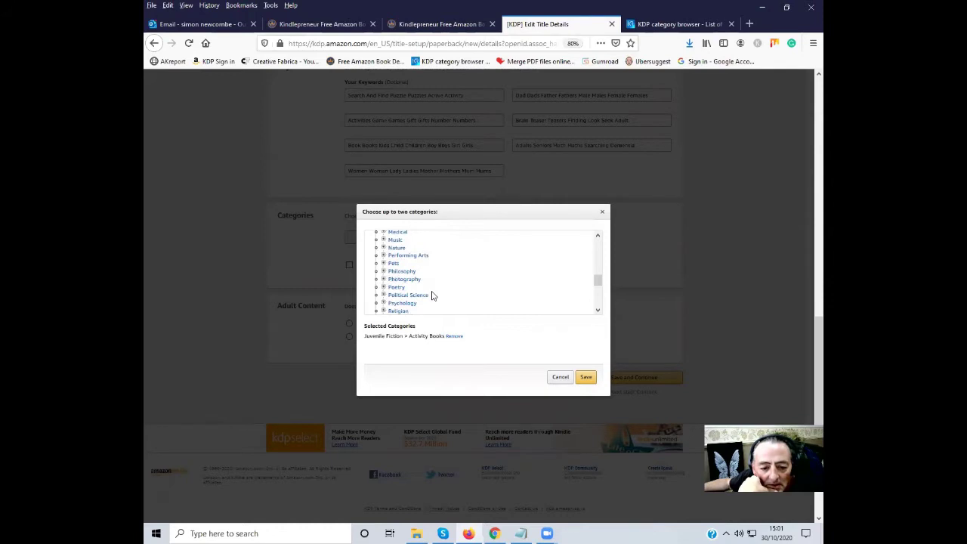
pyautogui.scroll(-1, 433, 296)
pyautogui.scroll(3, 431, 286)
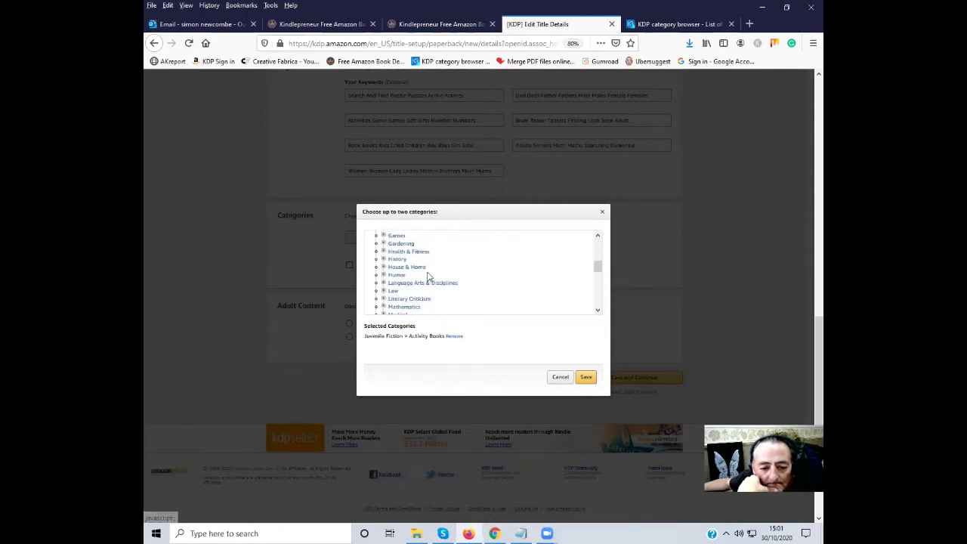
pyautogui.scroll(1, 427, 281)
pyautogui.scroll(1, 425, 277)
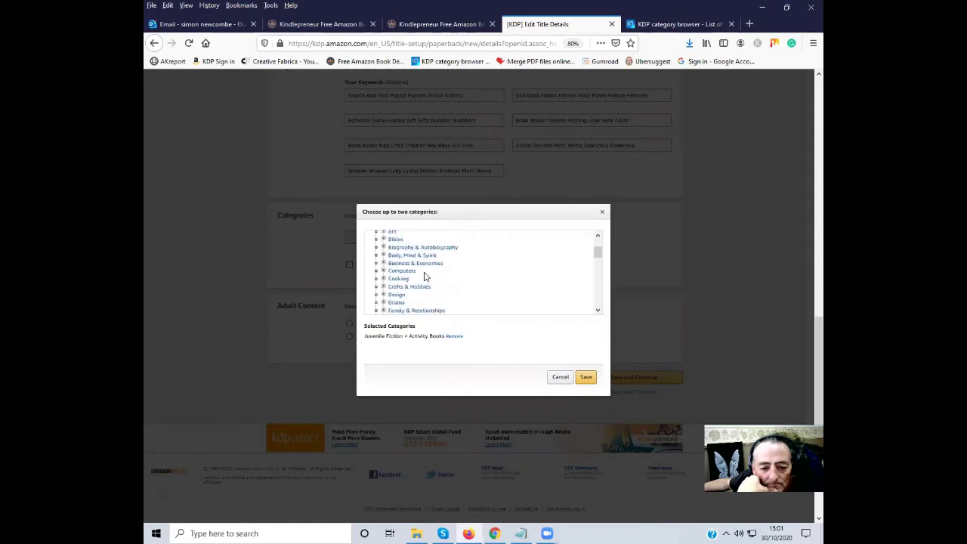
# - Expand Crafts & Hobbies under Nonfiction and examine its subcategories for one that suits the puzzle book
pyautogui.click(425, 288)
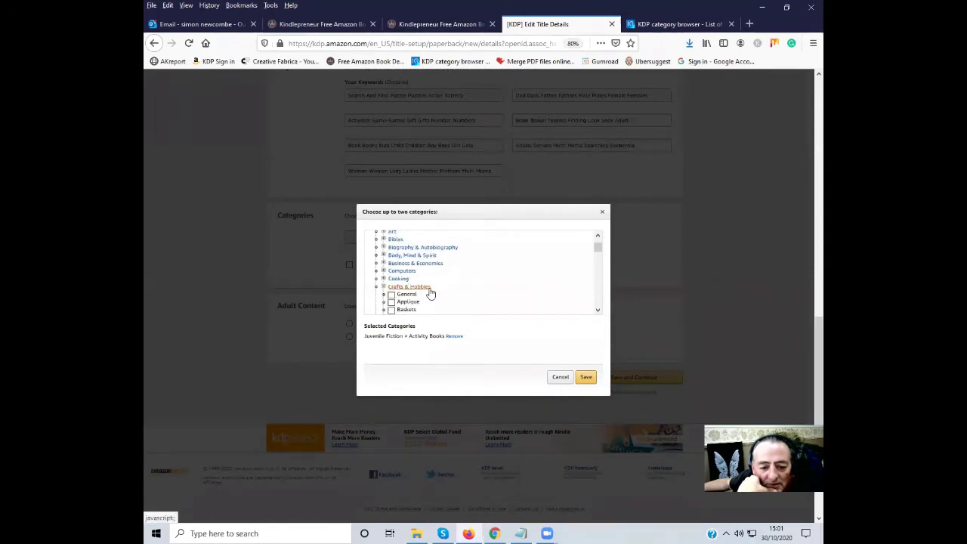
pyautogui.scroll(-1, 430, 293)
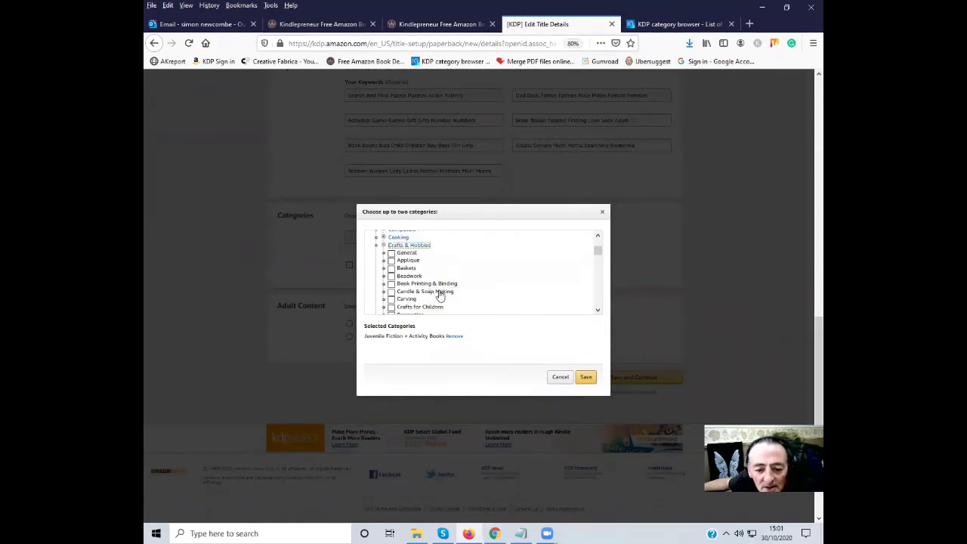
pyautogui.scroll(-3, 440, 295)
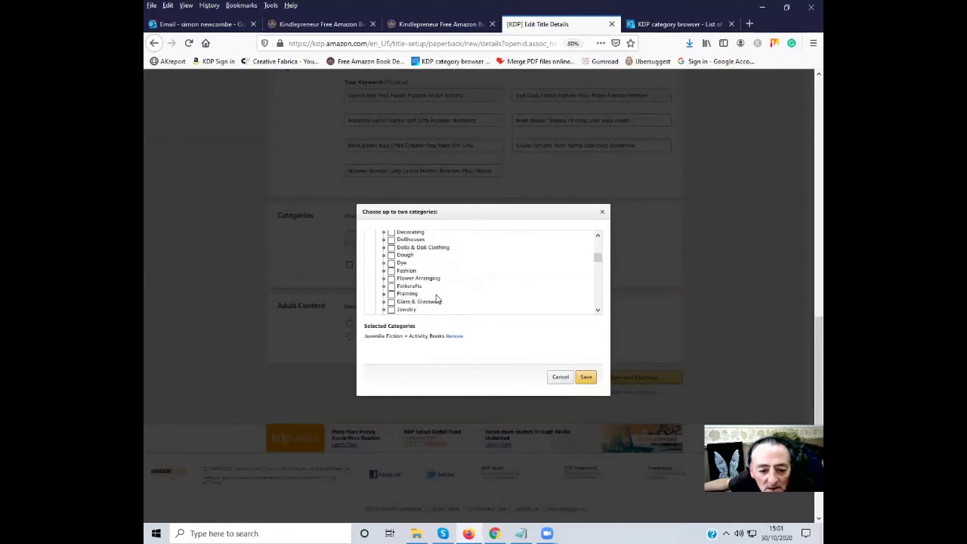
pyautogui.scroll(-5, 437, 301)
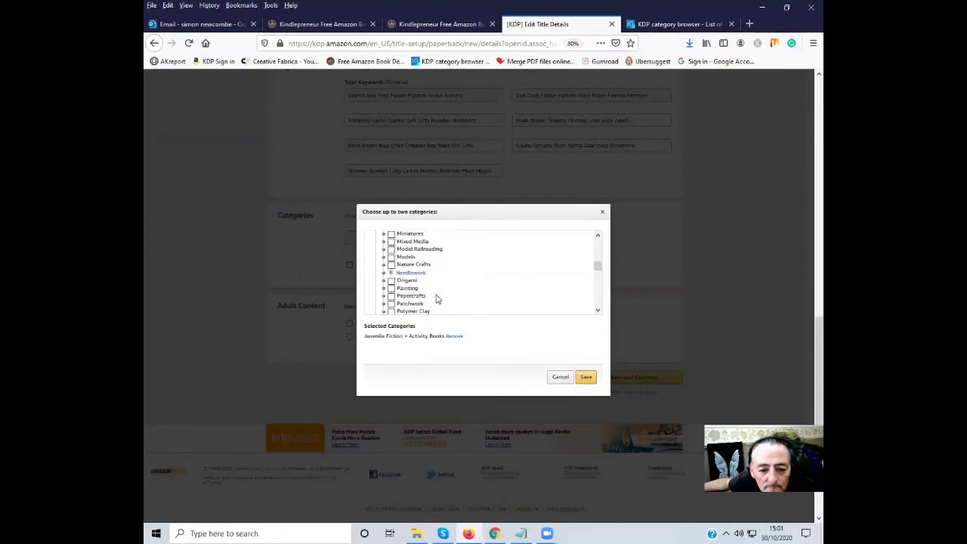
pyautogui.scroll(-1, 436, 300)
pyautogui.scroll(-2, 457, 297)
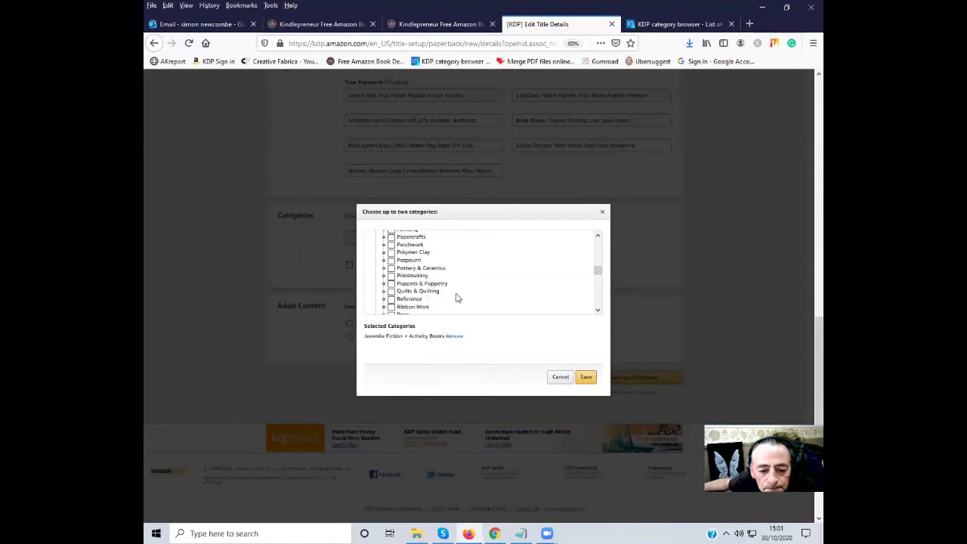
pyautogui.scroll(-2, 457, 297)
pyautogui.scroll(-5, 457, 297)
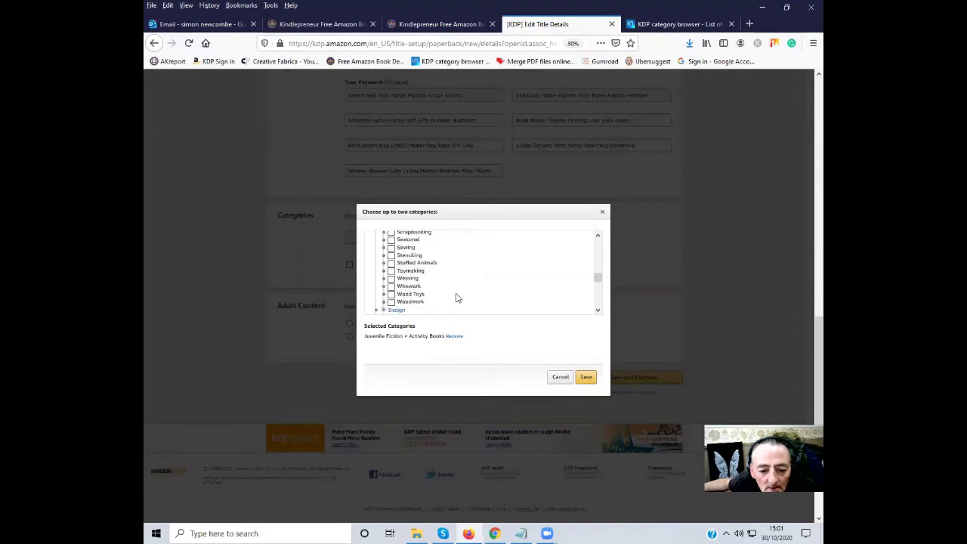
pyautogui.scroll(-2, 457, 298)
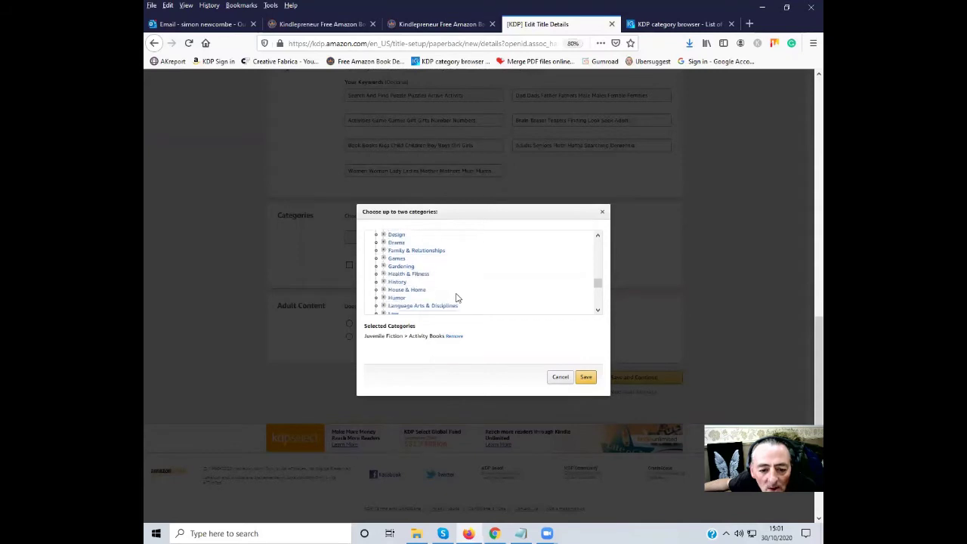
pyautogui.scroll(-2, 437, 292)
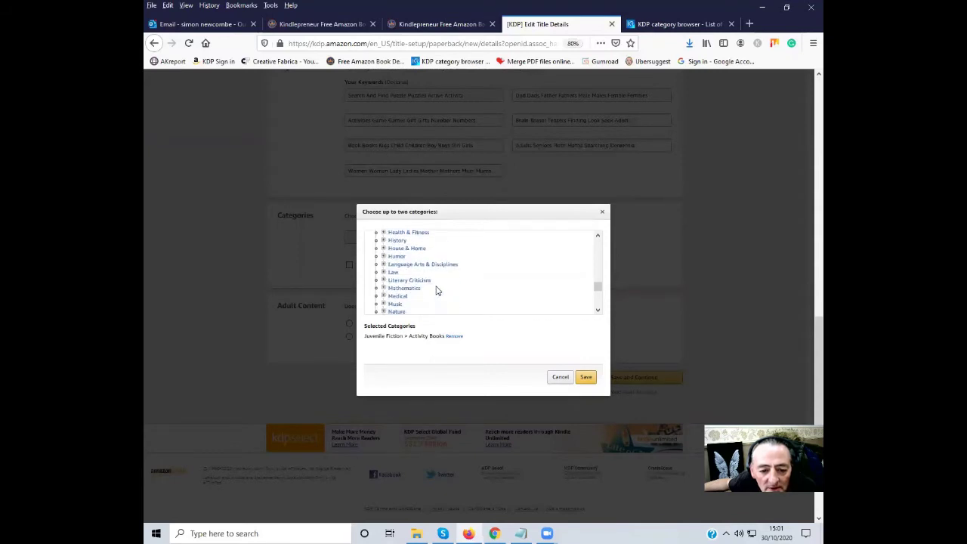
# - Expand Humor under Nonfiction and examine the subcategories of its Topic and Form groups
pyautogui.click(397, 256)
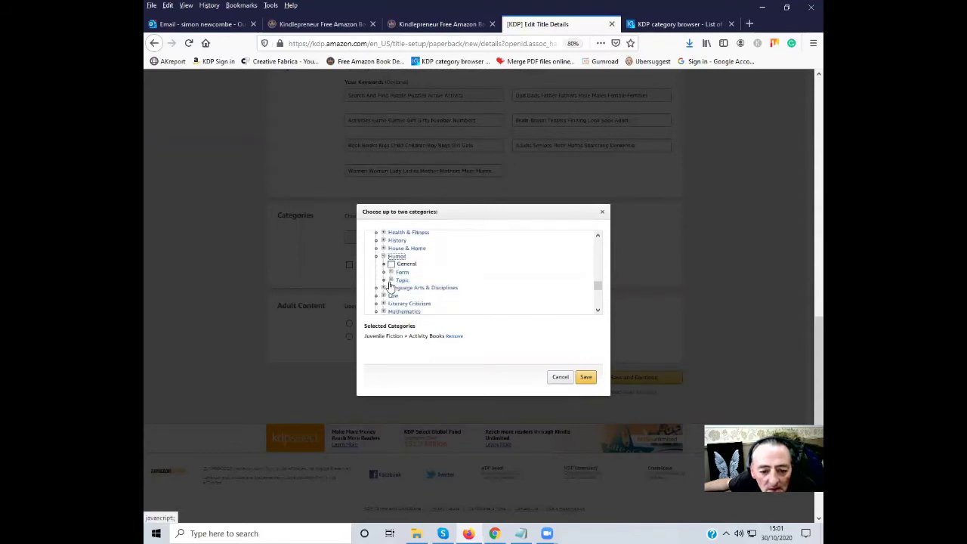
pyautogui.click(401, 280)
pyautogui.scroll(-4, 418, 298)
pyautogui.scroll(4, 444, 290)
pyautogui.click(401, 272)
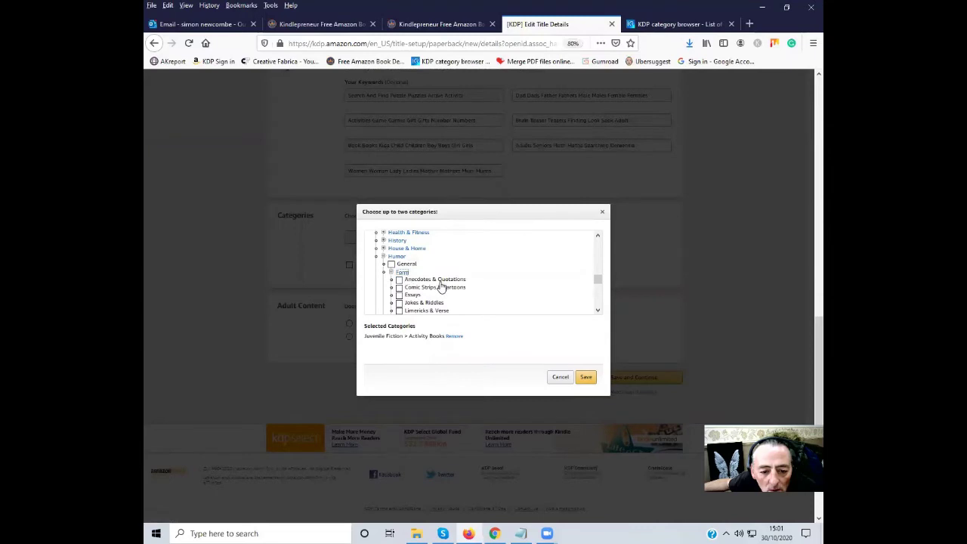
pyautogui.scroll(-2, 442, 287)
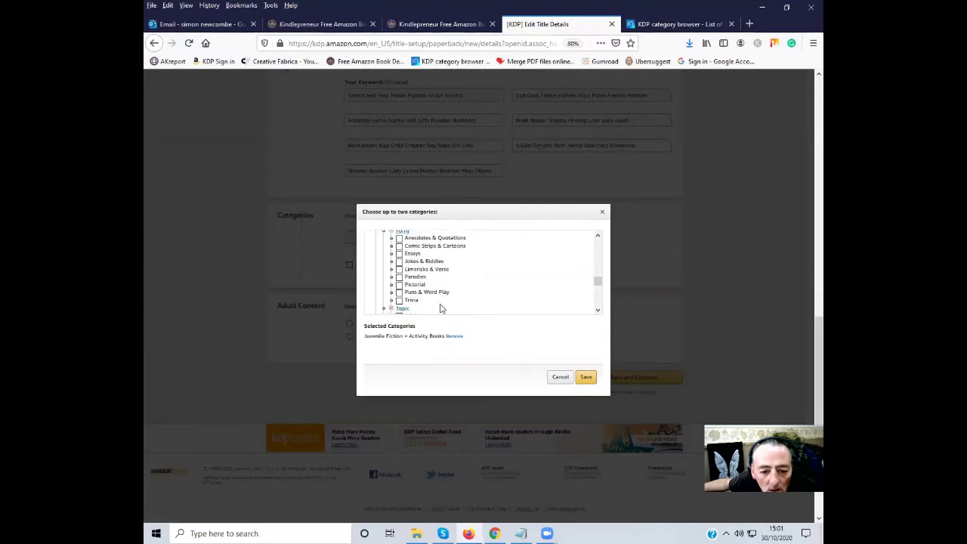
pyautogui.scroll(-2, 441, 295)
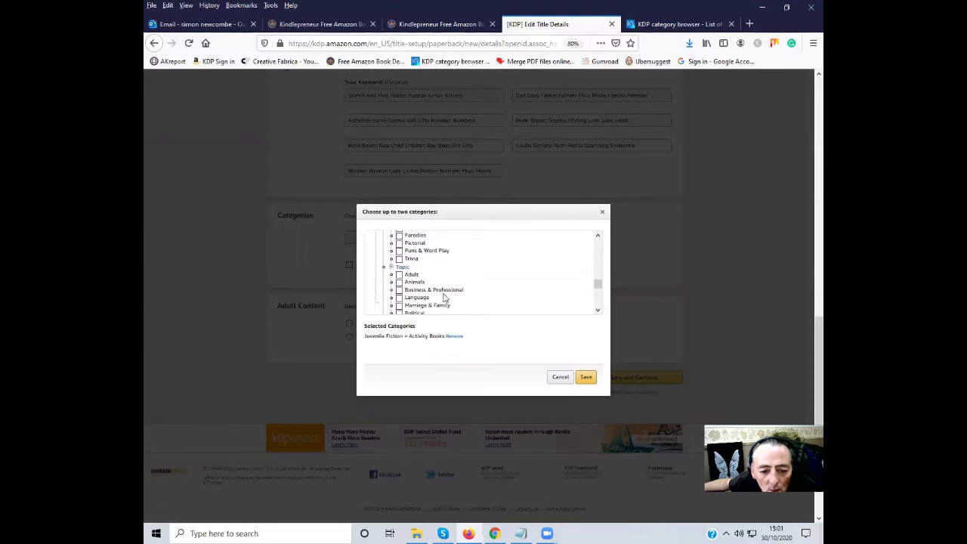
pyautogui.scroll(-3, 446, 300)
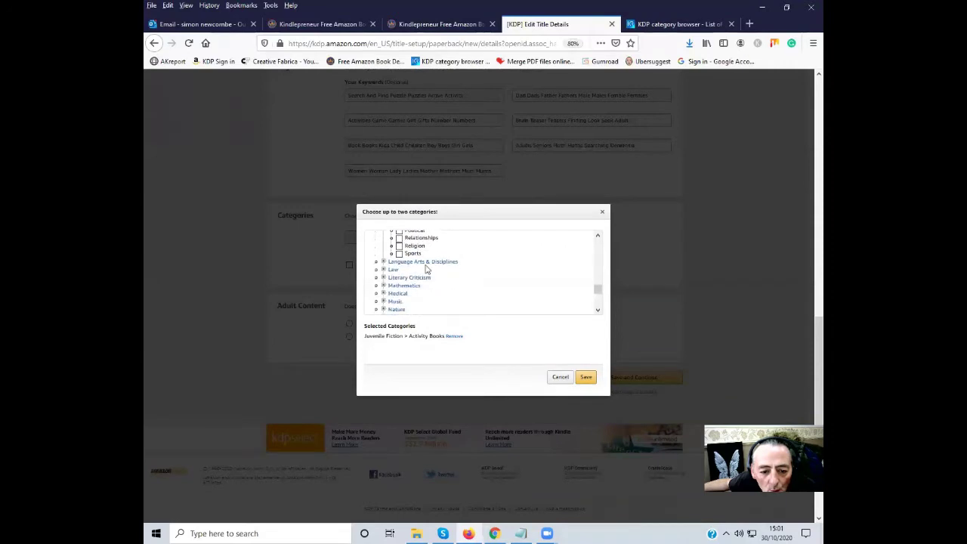
# - Expand Language Arts & Disciplines under Nonfiction and examine its subcategories for one that suits the puzzle book
pyautogui.click(421, 262)
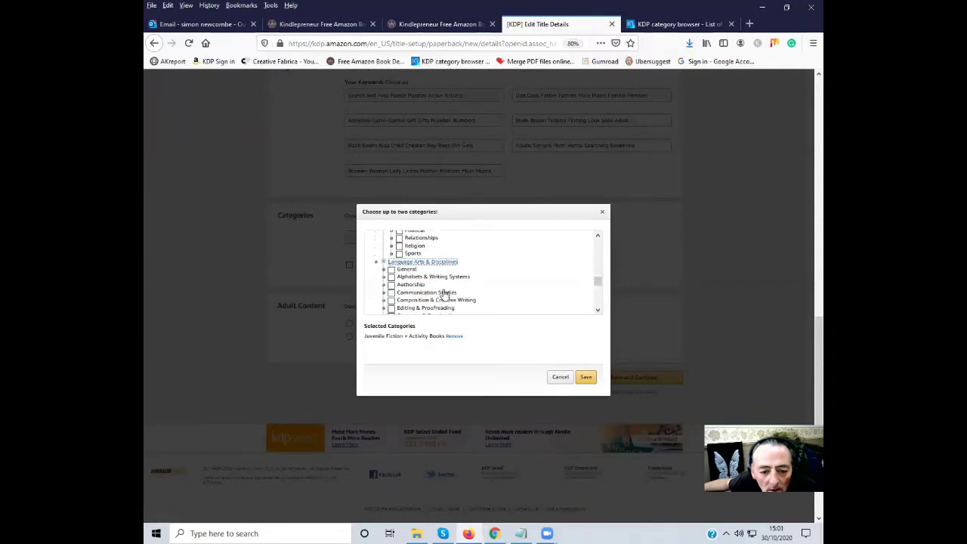
pyautogui.scroll(-3, 444, 293)
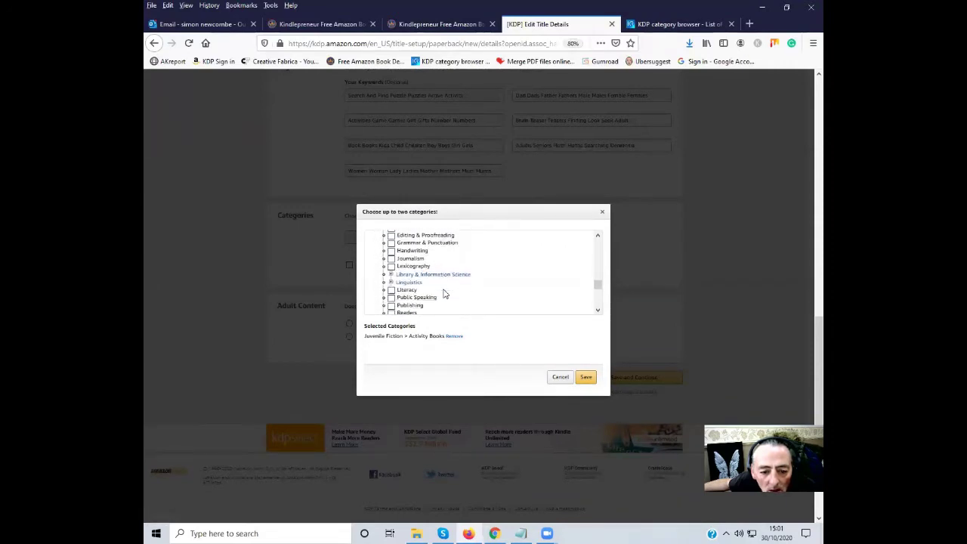
pyautogui.scroll(-1, 445, 295)
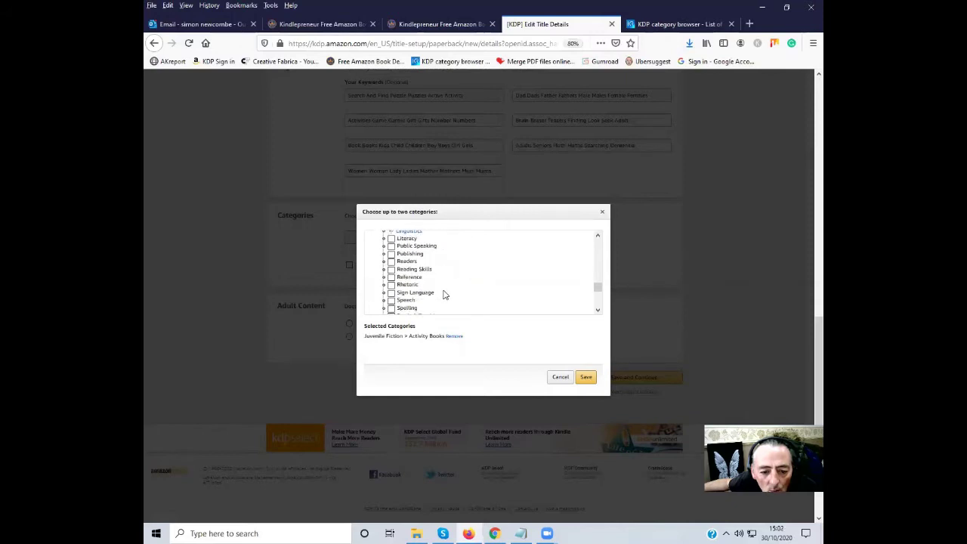
pyautogui.scroll(12, 444, 294)
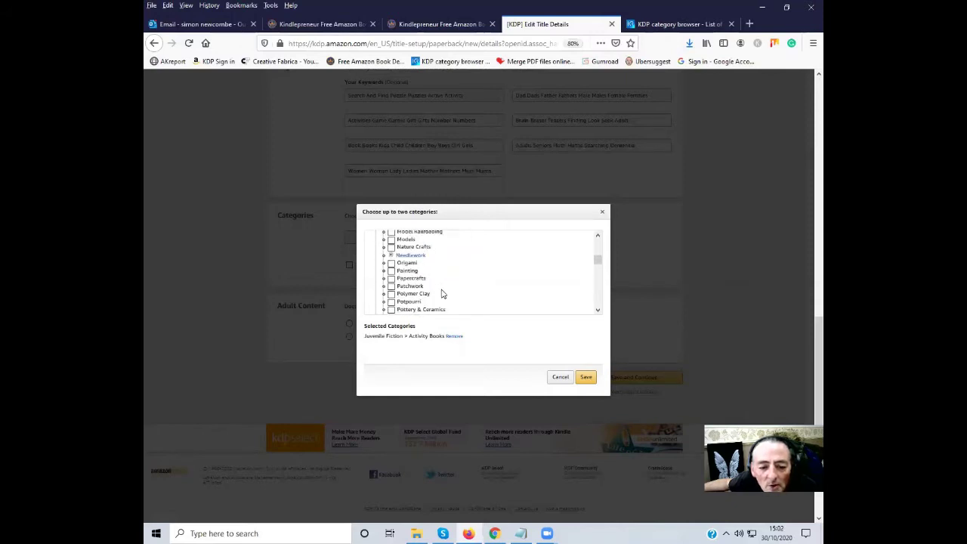
pyautogui.scroll(5, 443, 293)
pyautogui.click(407, 287)
pyautogui.scroll(2, 420, 296)
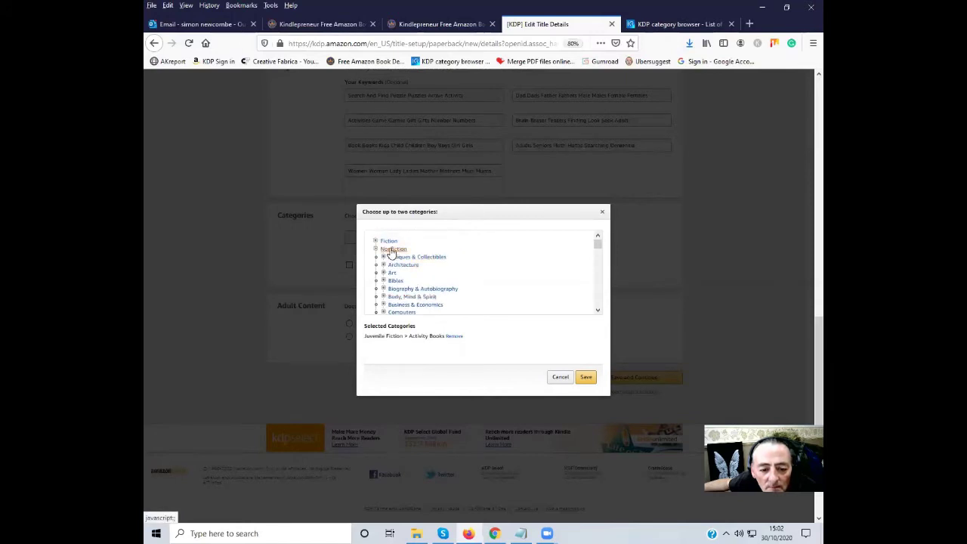
# - Collapse Nonfiction and select Juvenile Nonfiction > Games & Activities > Puzzles as the second category
pyautogui.click(391, 251)
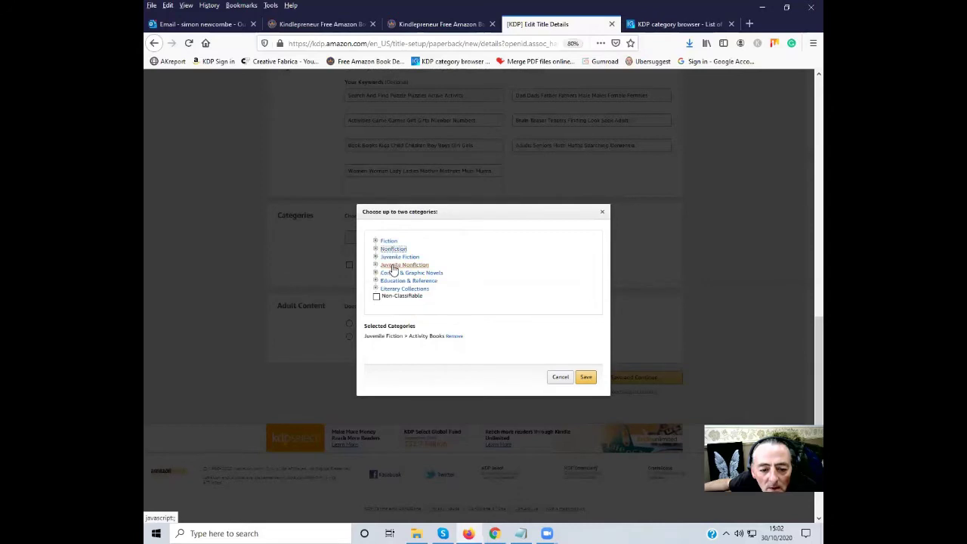
pyautogui.click(393, 266)
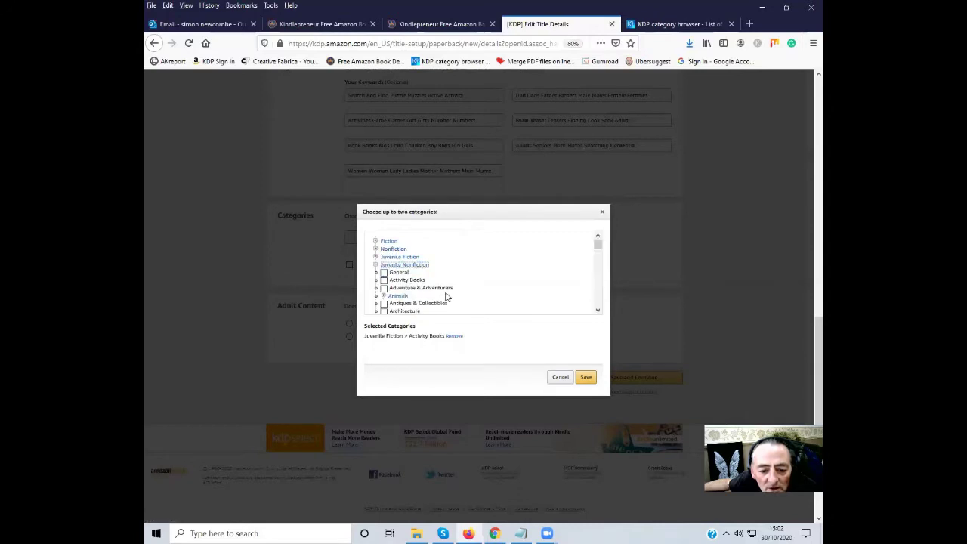
pyautogui.scroll(-2, 421, 300)
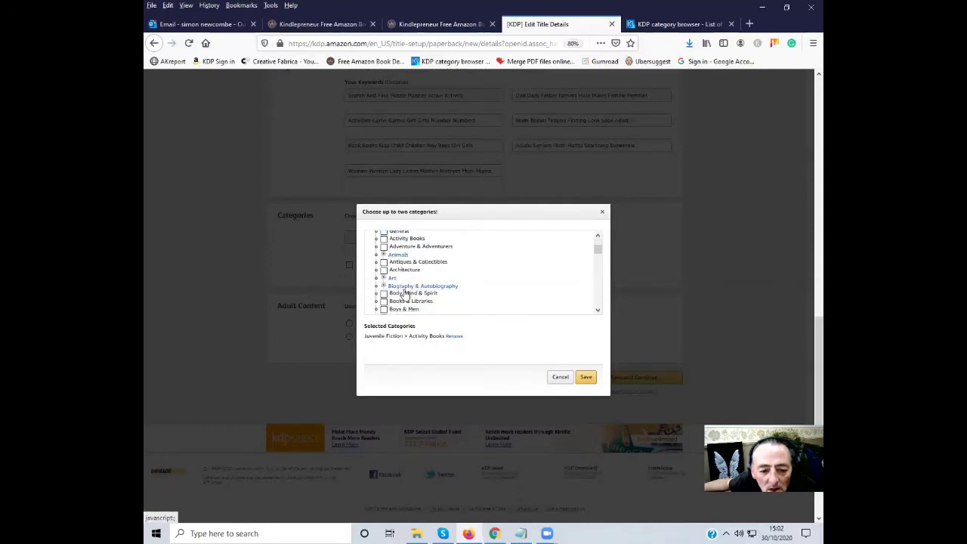
pyautogui.scroll(-1, 420, 297)
pyautogui.scroll(-1, 420, 295)
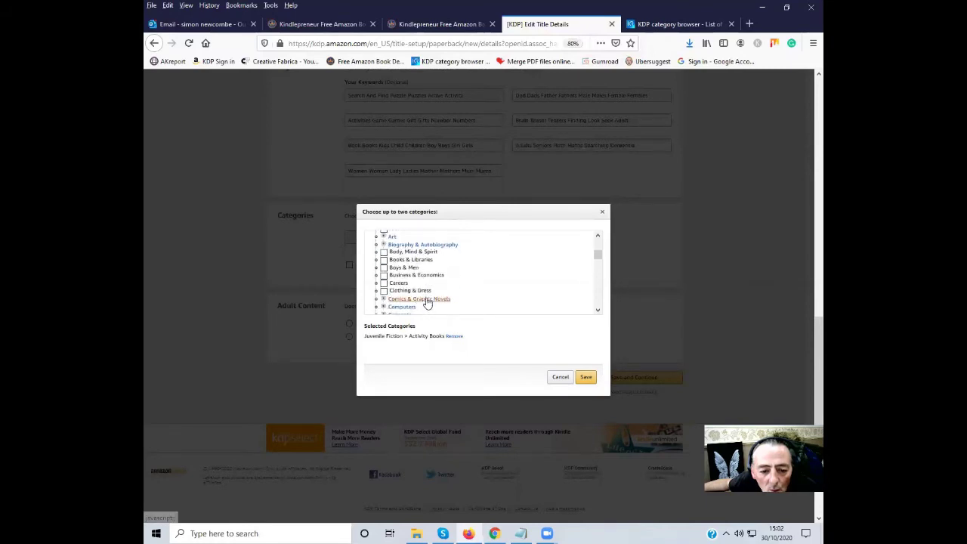
pyautogui.scroll(-2, 425, 300)
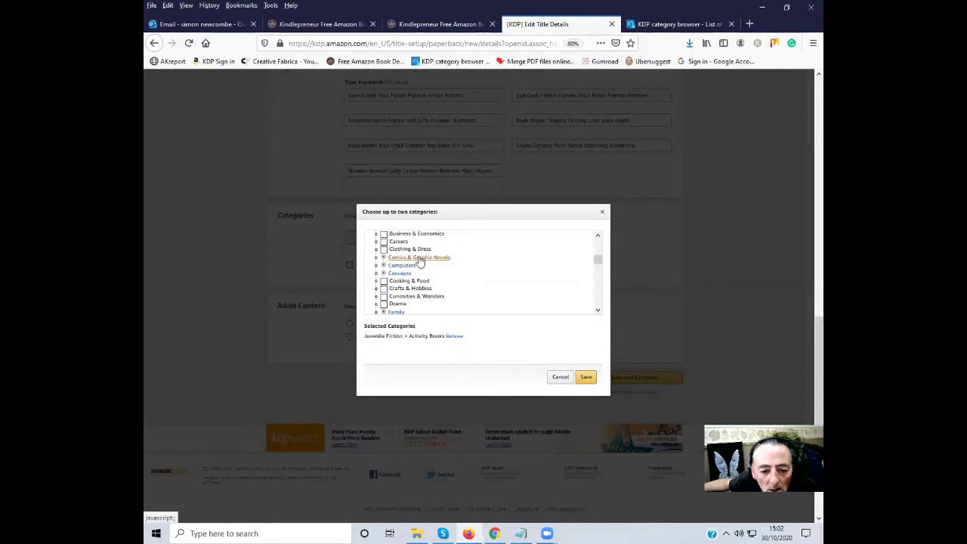
pyautogui.scroll(-1, 421, 273)
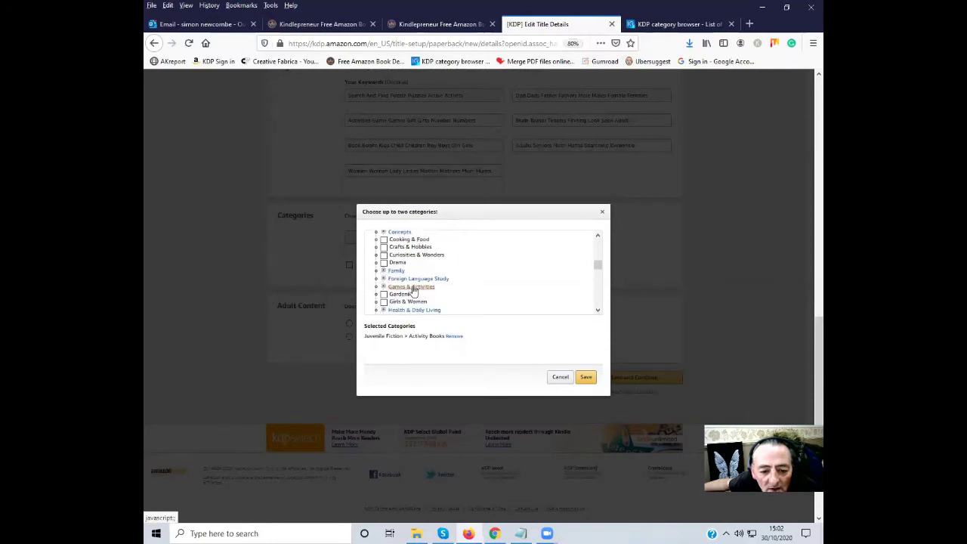
pyautogui.click(414, 288)
pyautogui.scroll(-1, 446, 296)
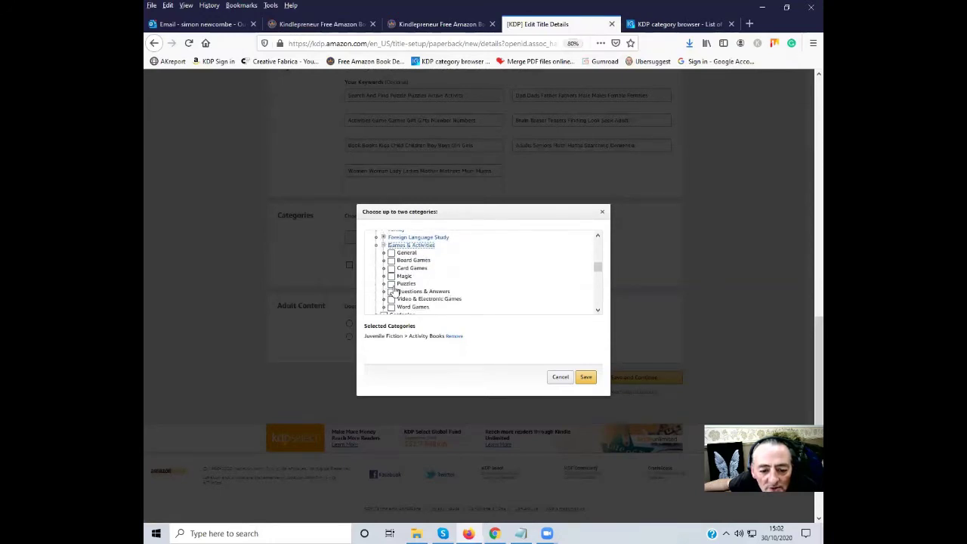
pyautogui.click(391, 284)
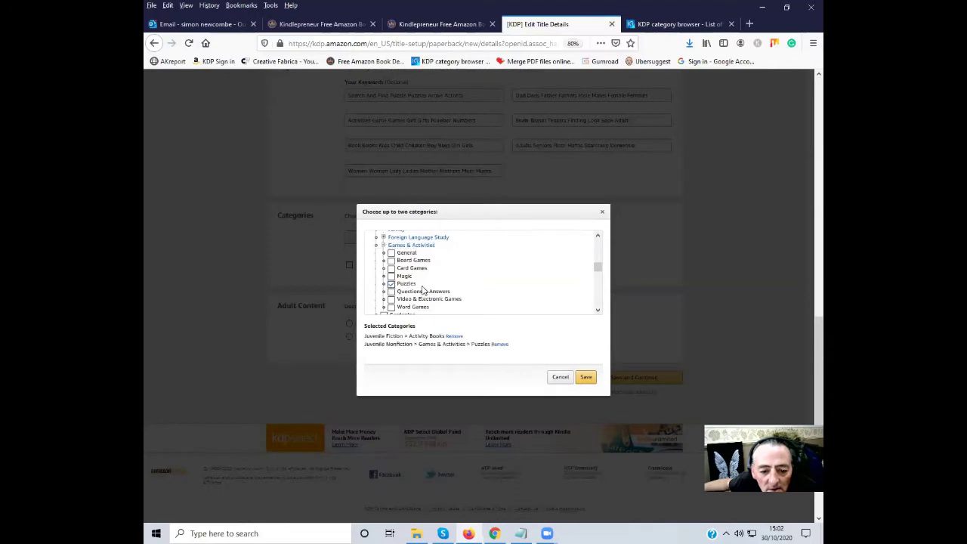
# - Look through the other Juvenile Nonfiction categories for alternatives and save the two selected categories
pyautogui.scroll(6, 423, 291)
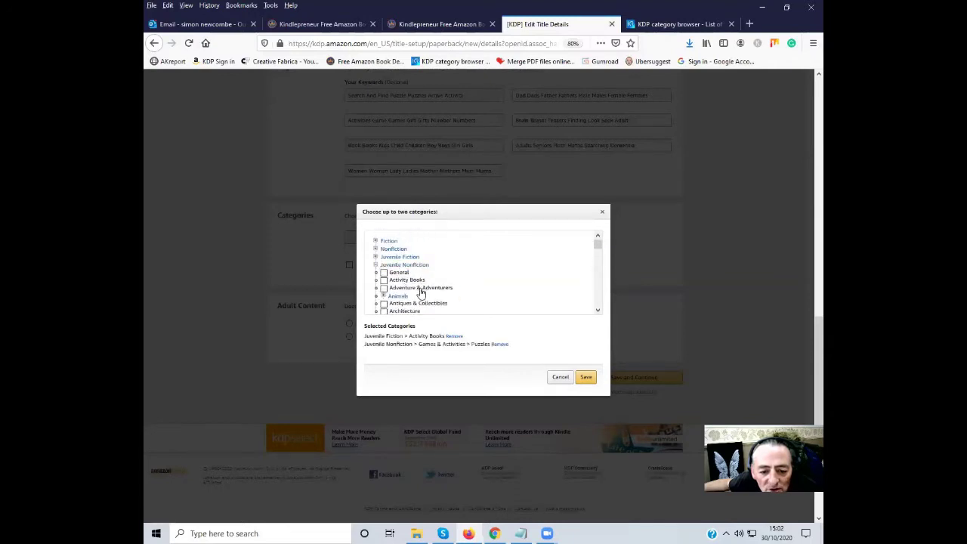
pyautogui.scroll(-5, 422, 294)
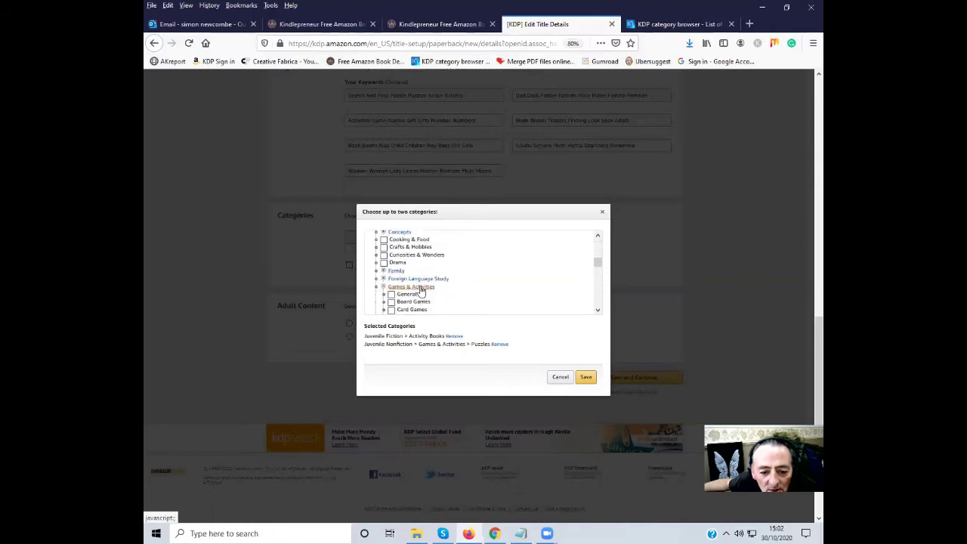
pyautogui.scroll(-2, 422, 291)
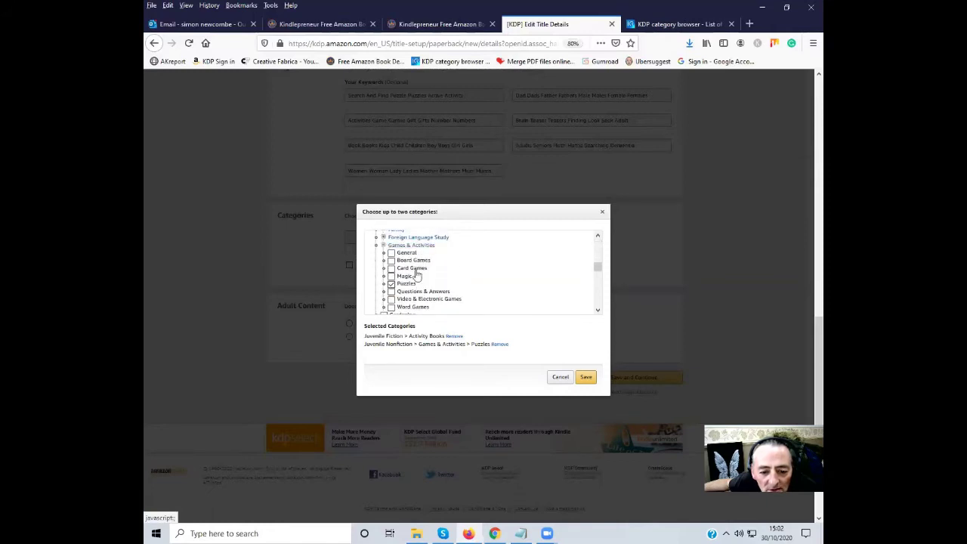
pyautogui.scroll(-2, 422, 294)
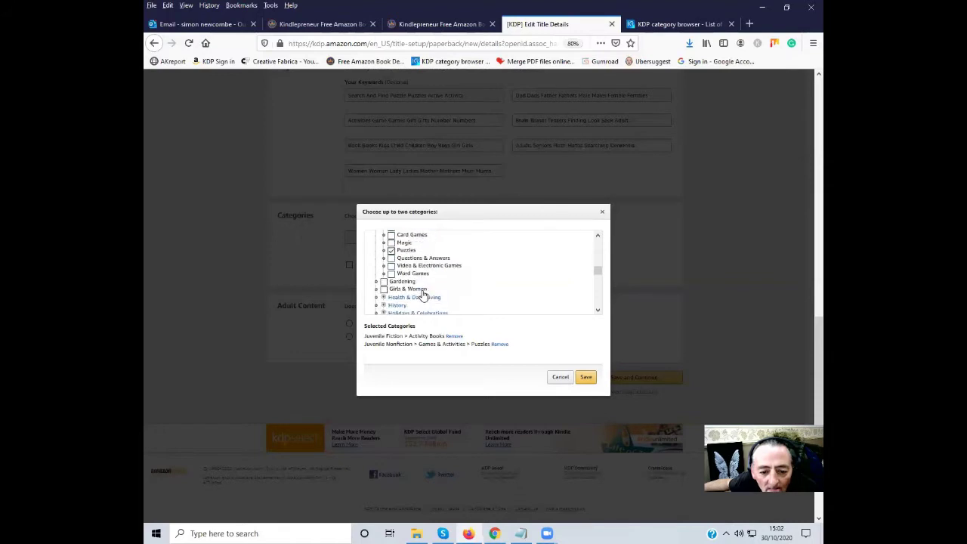
pyautogui.scroll(-3, 423, 294)
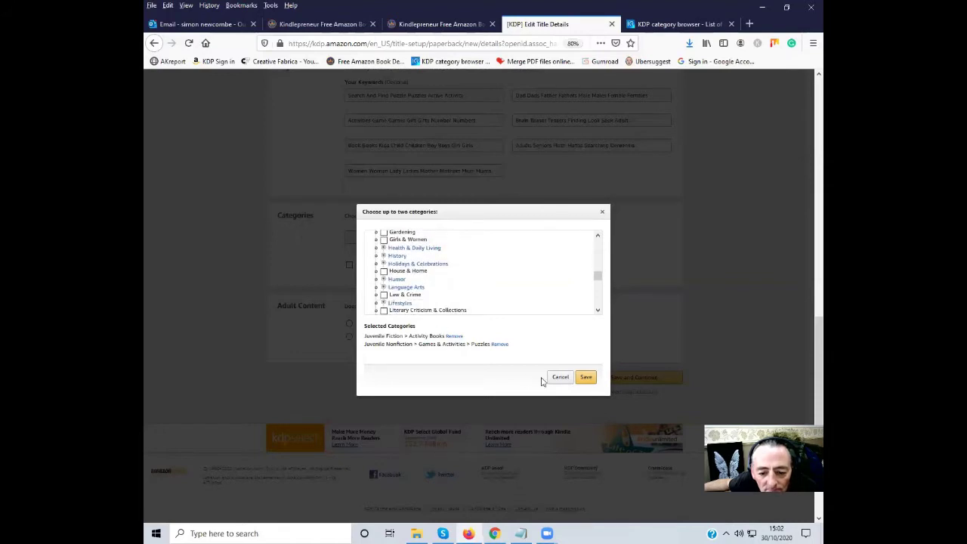
pyautogui.click(586, 380)
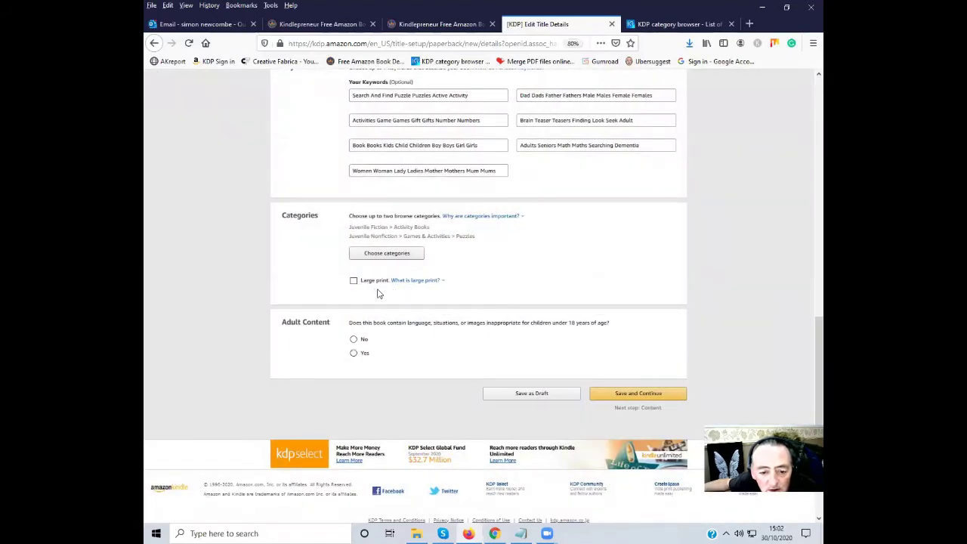
# - Answer No to the adult content question, then save the paperback details and continue to Paperback Content
pyautogui.click(354, 340)
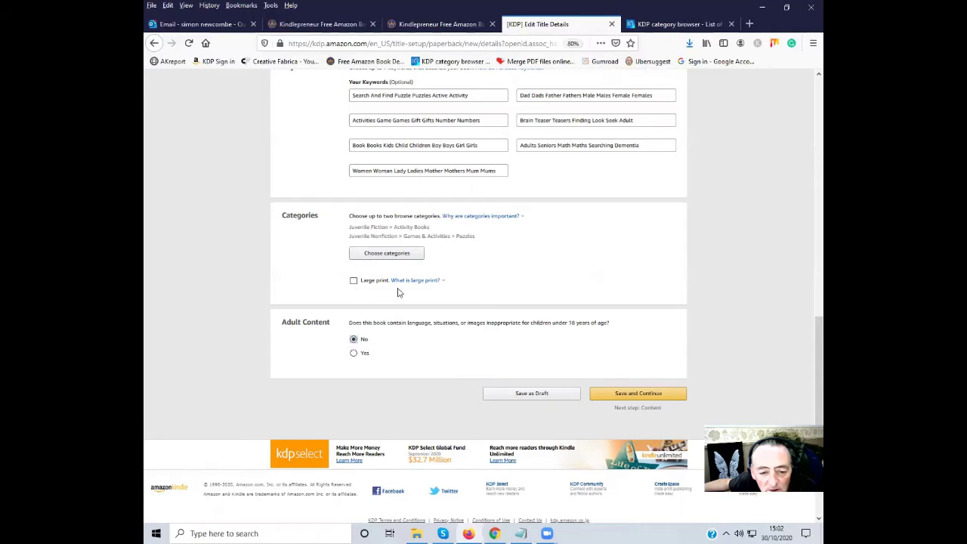
pyautogui.click(631, 394)
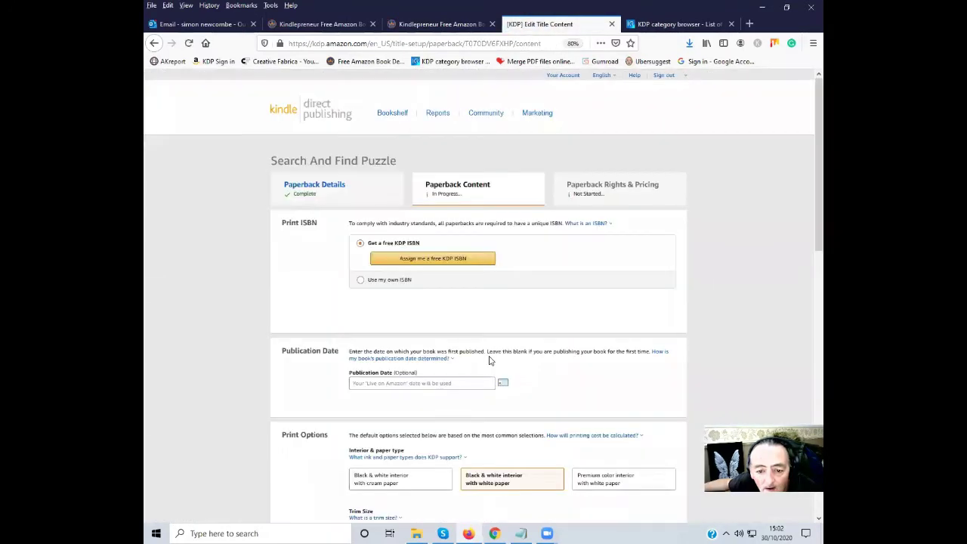
# - Assign a free KDP ISBN to the paperback and set its publication date to 10/30/2020
pyautogui.click(432, 260)
pyautogui.click(701, 320)
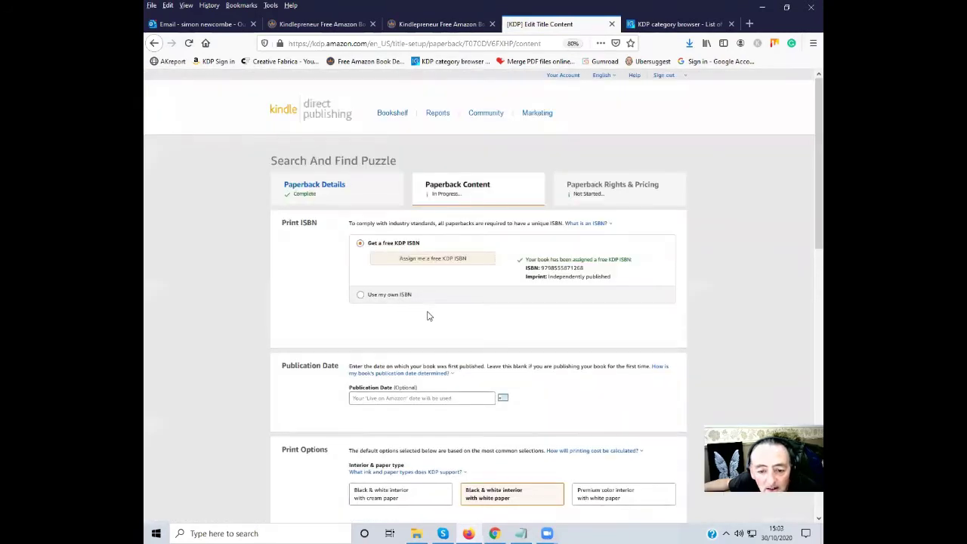
pyautogui.scroll(-2, 426, 317)
pyautogui.click(427, 318)
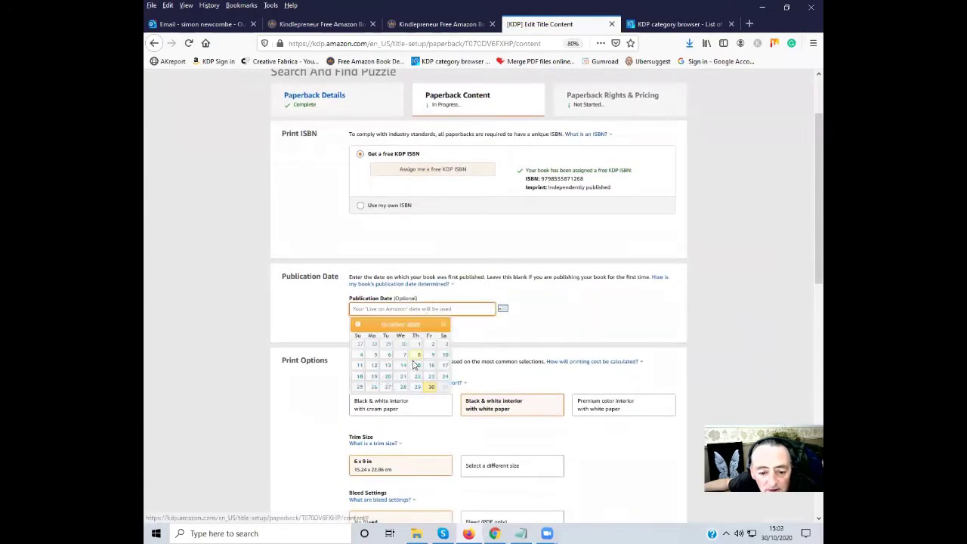
pyautogui.click(428, 385)
# - Change the paperback's trim size to 8.5 x 11 in under Print Options
pyautogui.scroll(-3, 500, 361)
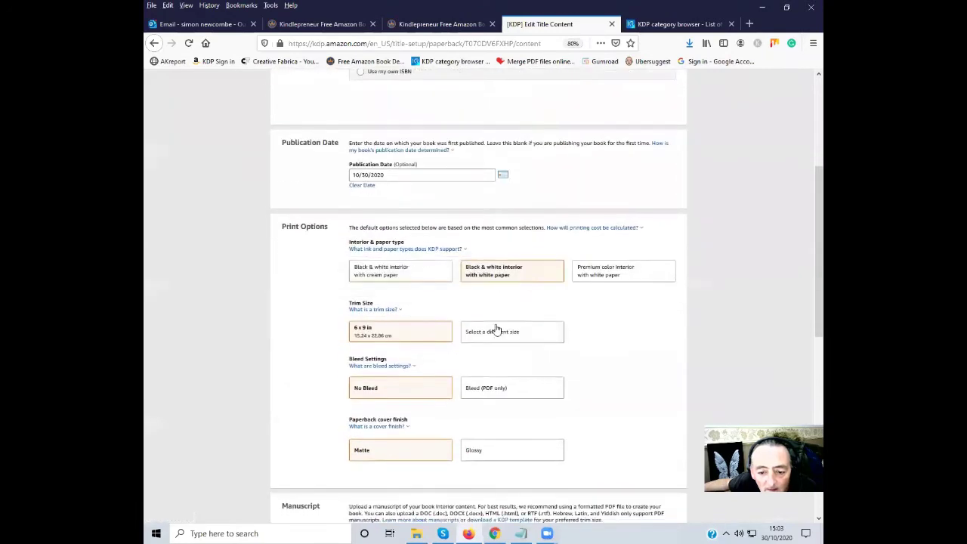
pyautogui.scroll(-1, 462, 302)
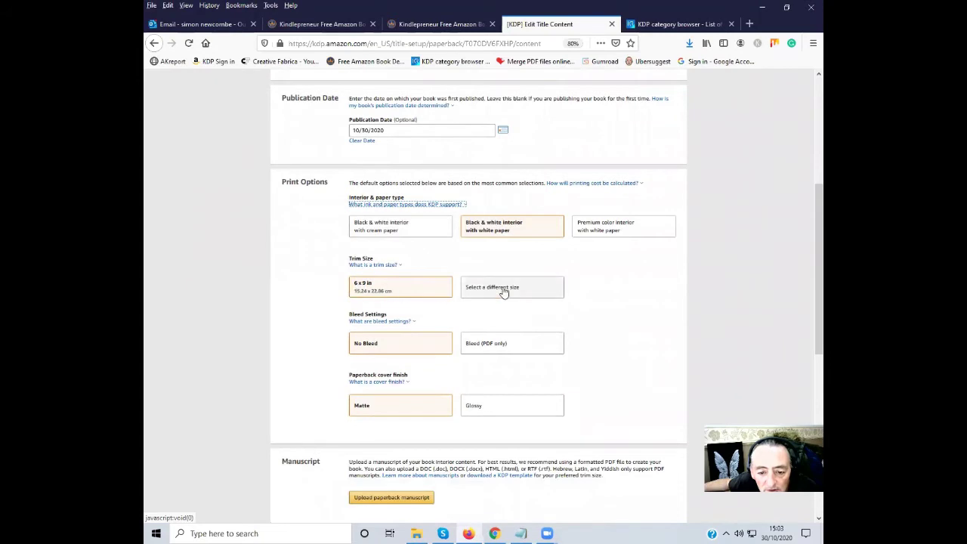
pyautogui.click(503, 293)
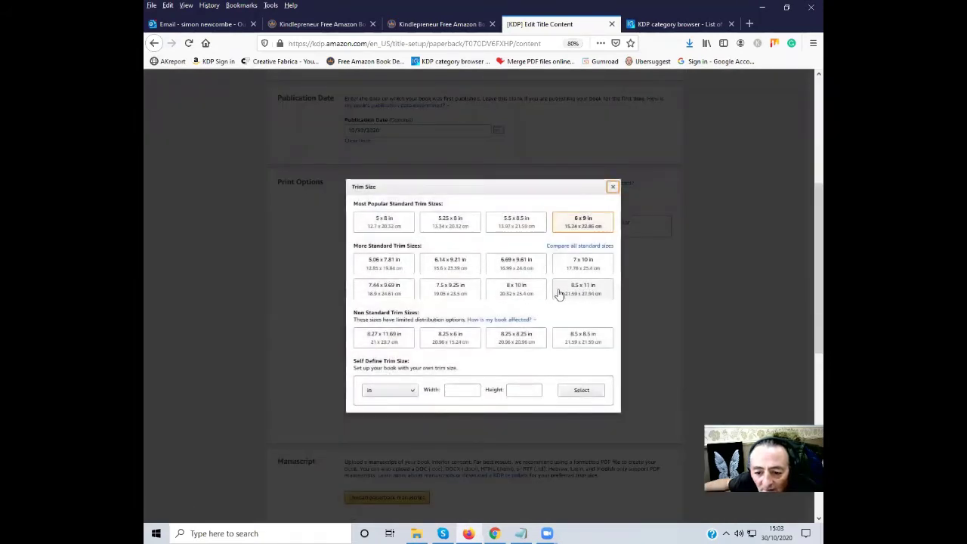
pyautogui.click(579, 292)
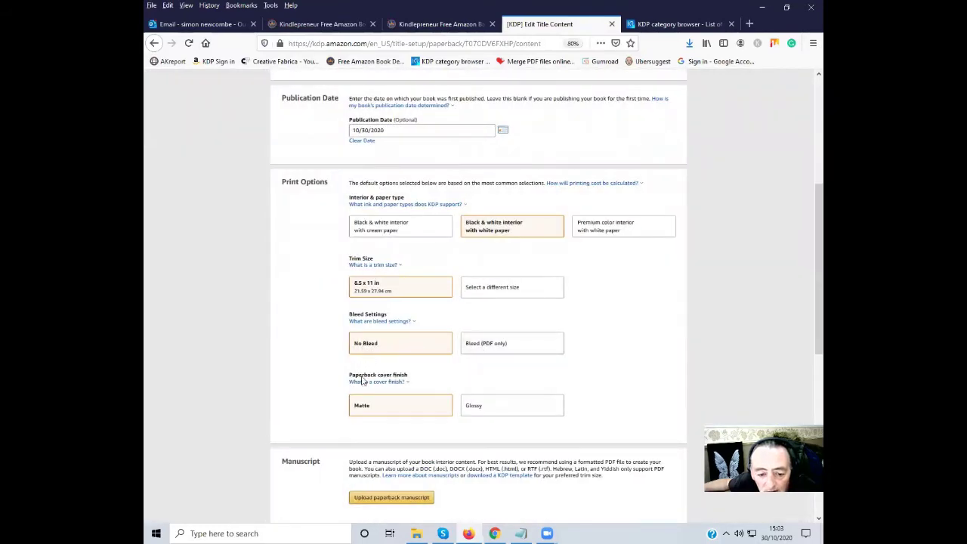
# - Upload 1 Search And Find Puzzle.pdf from the Search and find Puzzle folder as the manuscript, showing the files as large icons
pyautogui.scroll(-1, 363, 411)
pyautogui.scroll(-5, 363, 411)
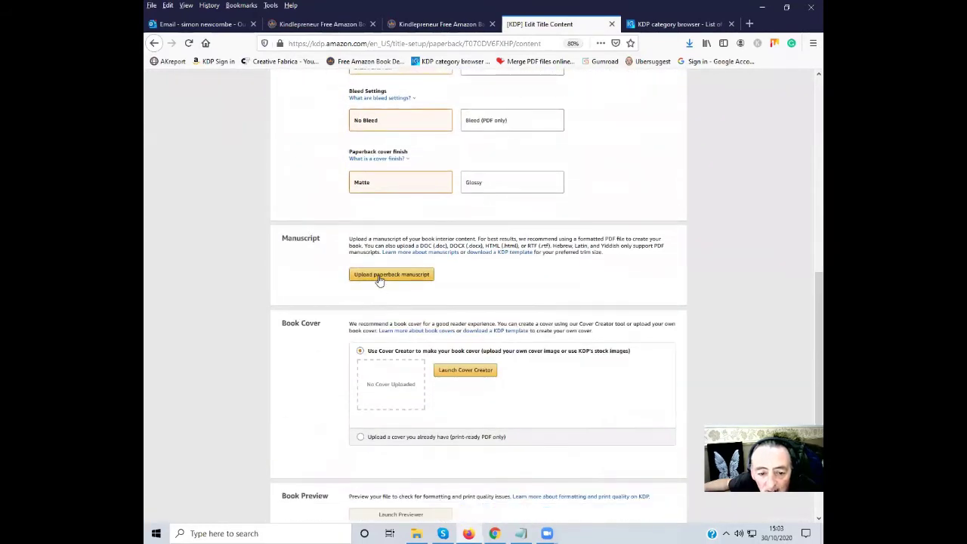
pyautogui.click(380, 276)
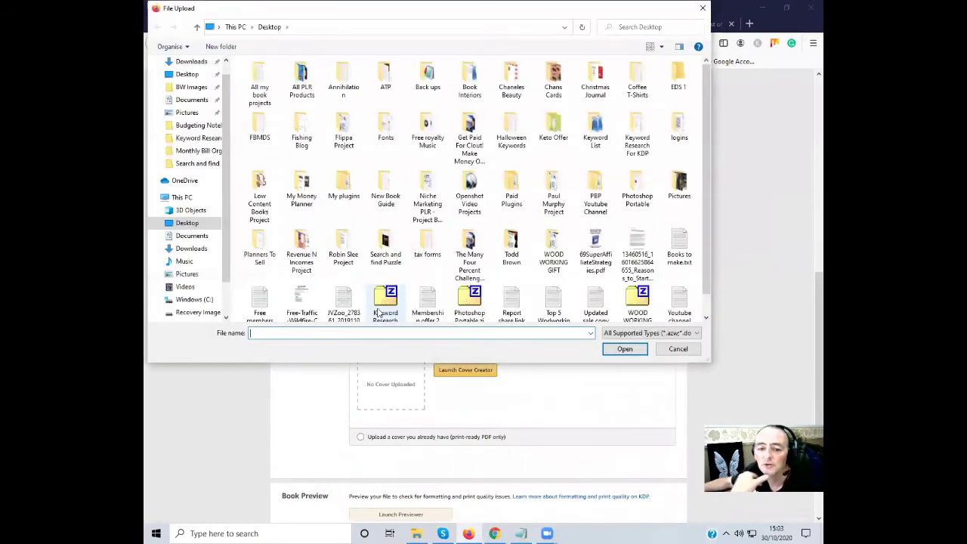
pyautogui.doubleClick(386, 242)
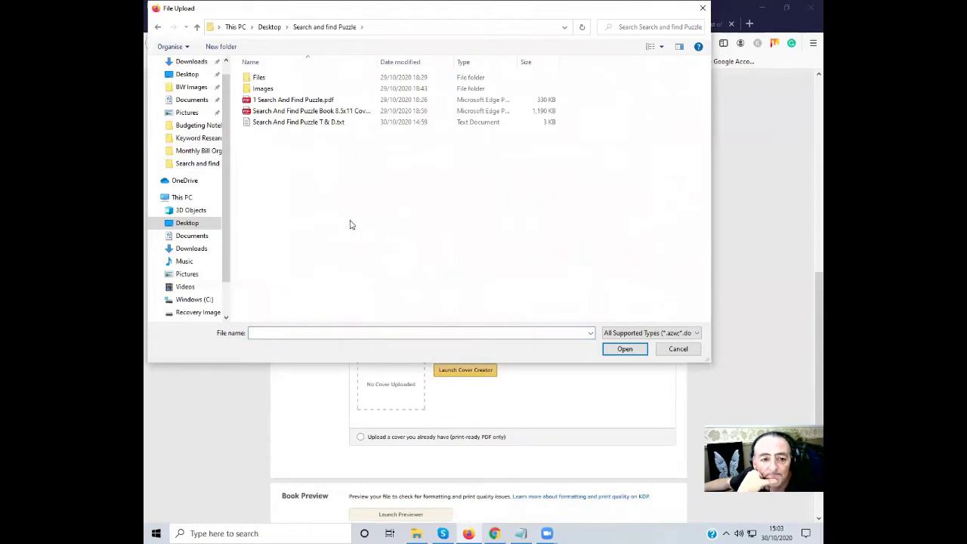
pyautogui.click(662, 47)
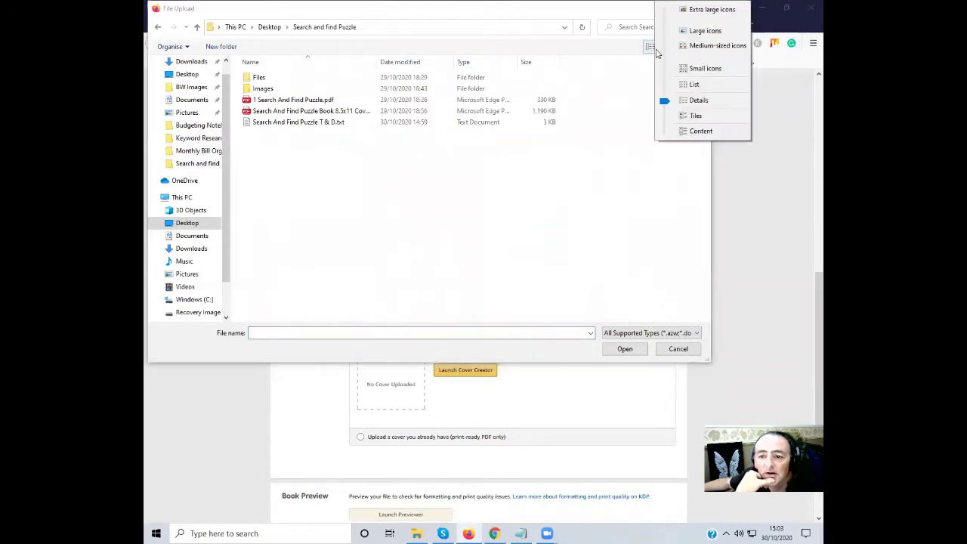
pyautogui.click(703, 31)
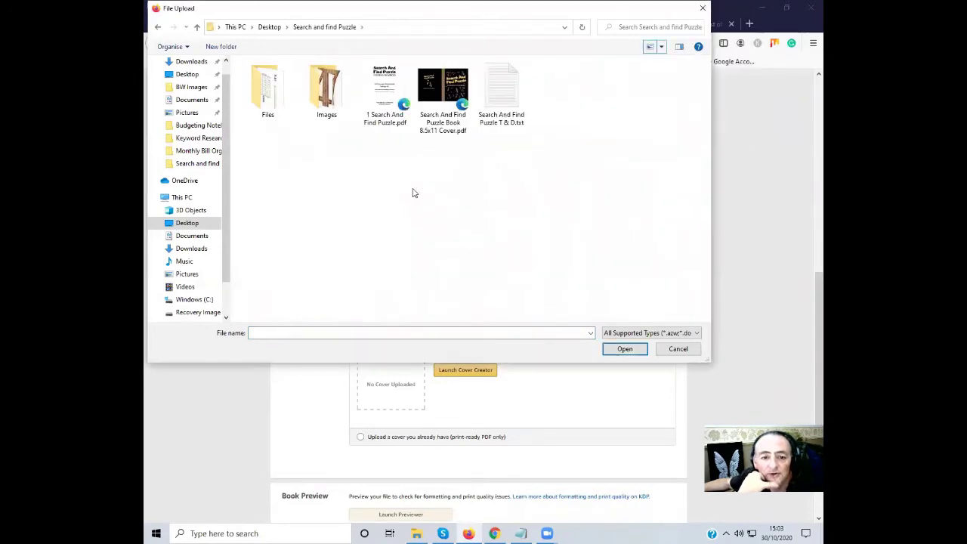
pyautogui.click(382, 100)
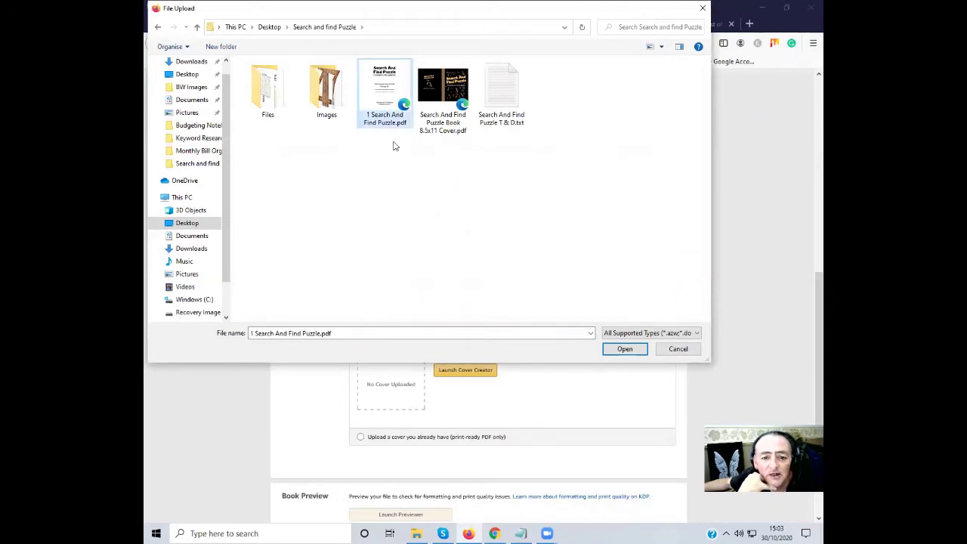
pyautogui.click(624, 349)
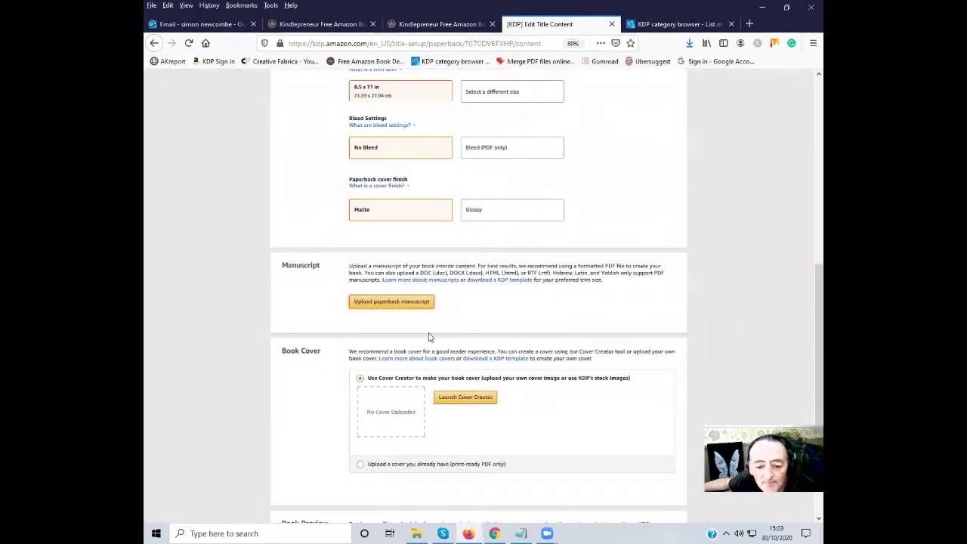
# - Choose to upload an existing print-ready cover, upload Search And Find Puzzle Book 8.5x11 Cover.pdf, and launch the book previewer
pyautogui.scroll(-3, 439, 332)
pyautogui.click(428, 329)
pyautogui.click(467, 283)
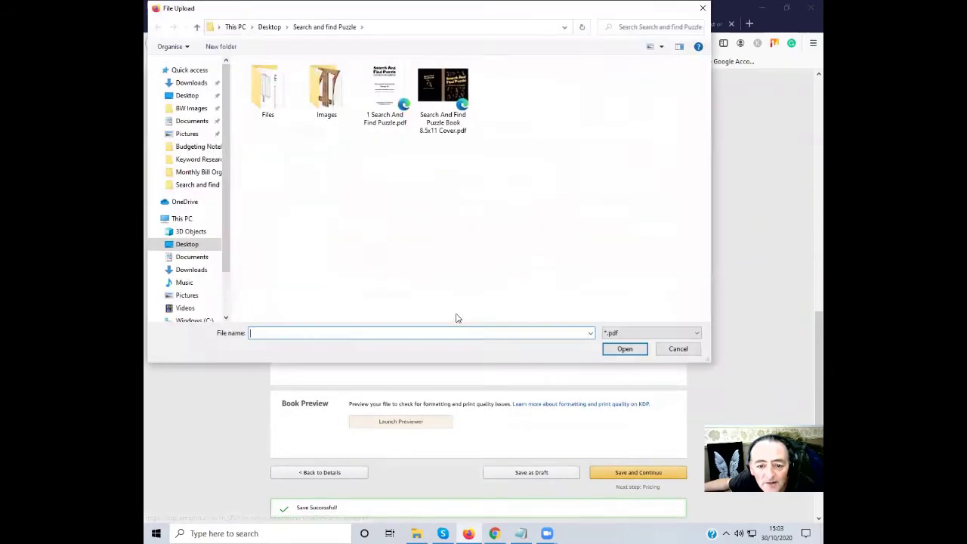
pyautogui.click(443, 88)
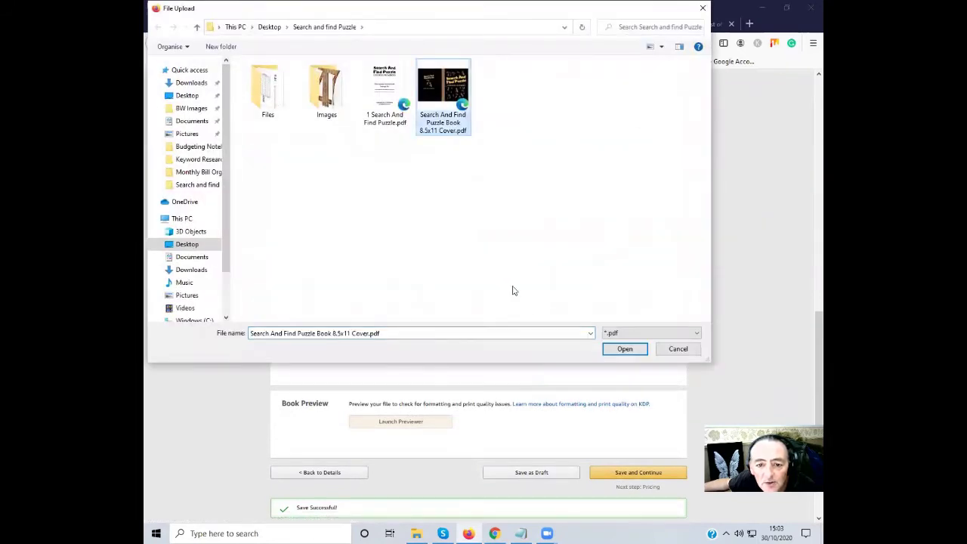
pyautogui.click(623, 349)
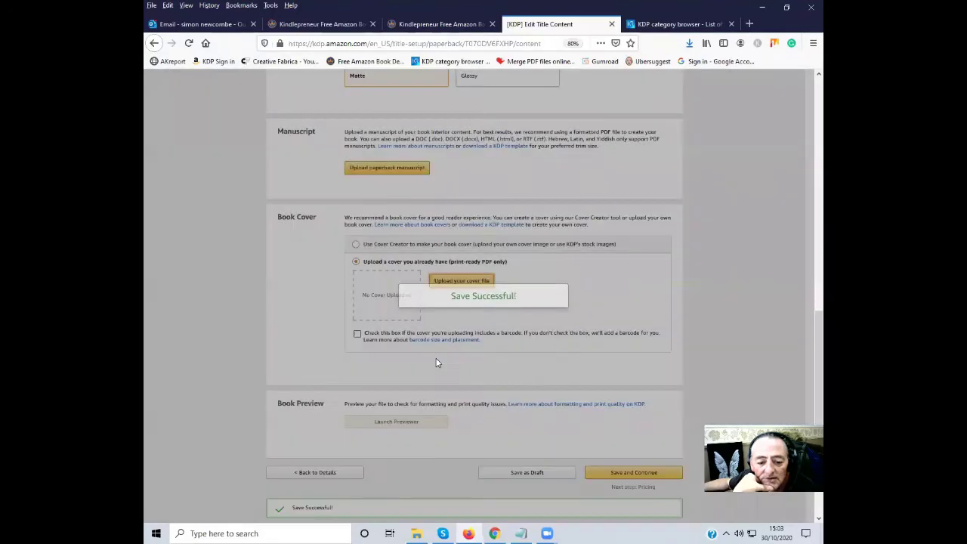
pyautogui.scroll(-2, 454, 408)
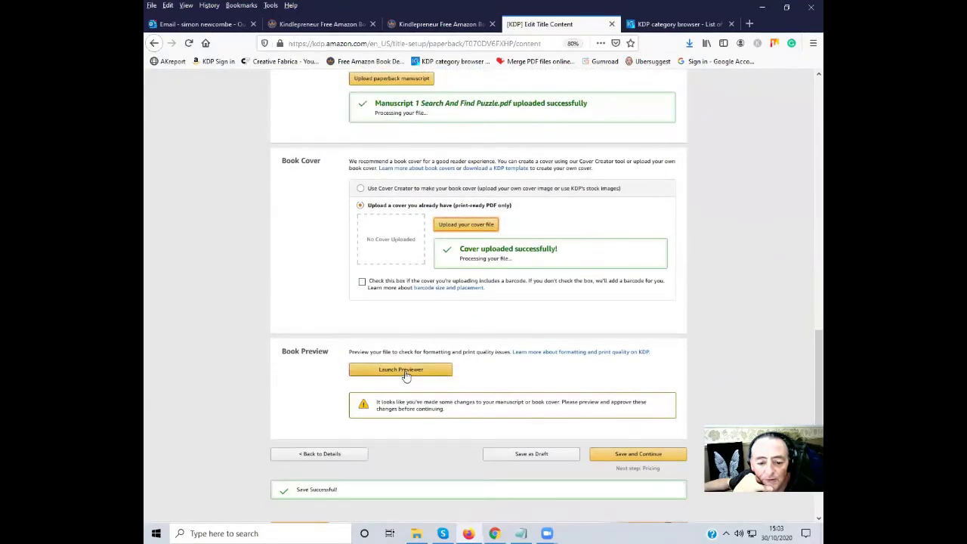
pyautogui.click(402, 370)
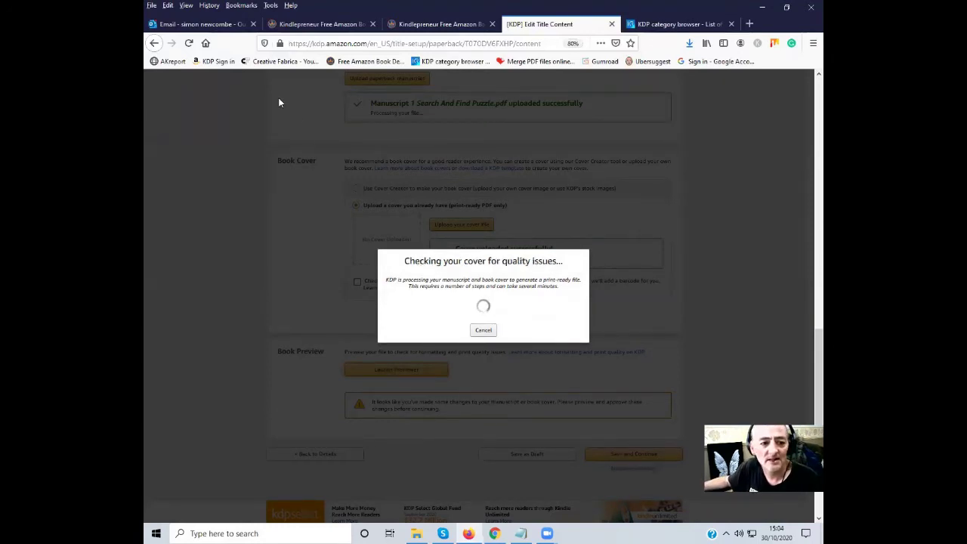
pyautogui.click(179, 23)
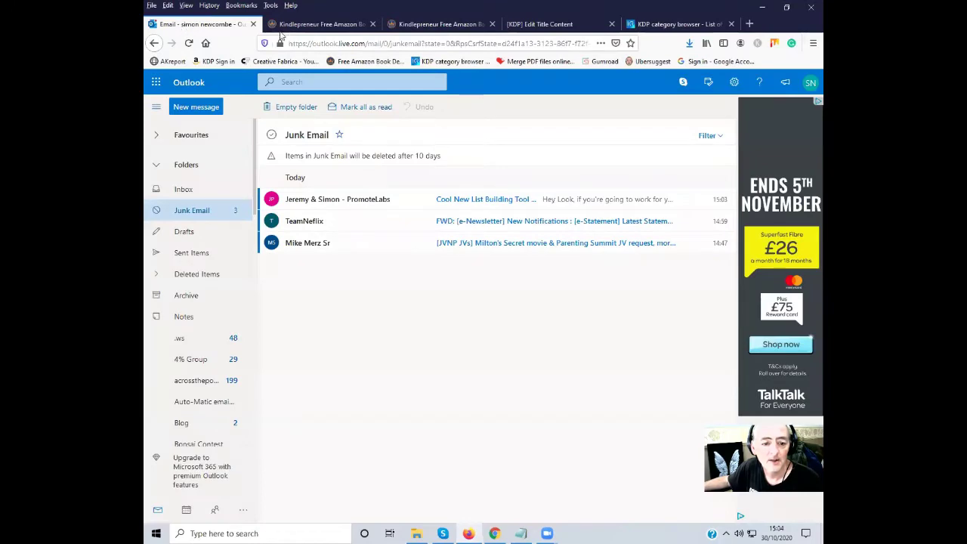
pyautogui.click(296, 28)
pyautogui.click(430, 31)
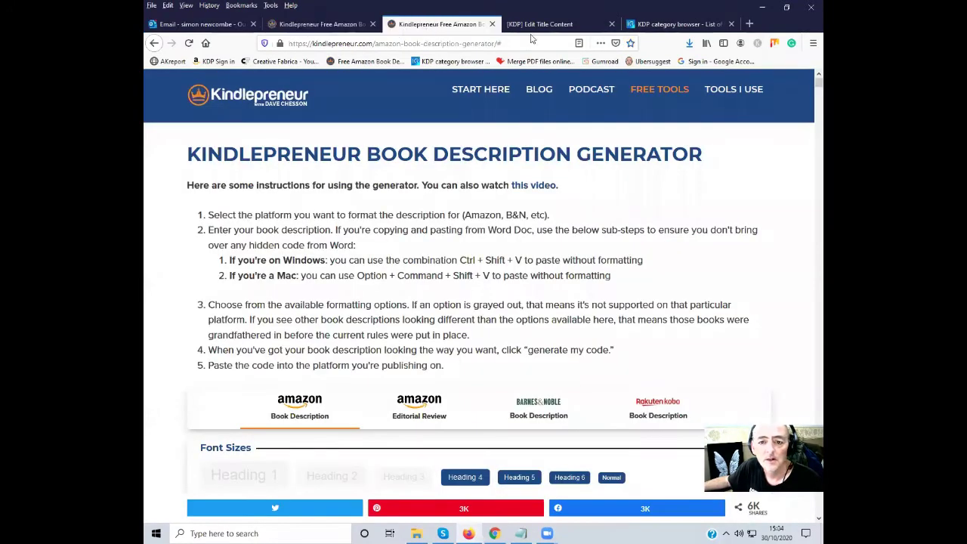
pyautogui.click(551, 25)
pyautogui.click(669, 26)
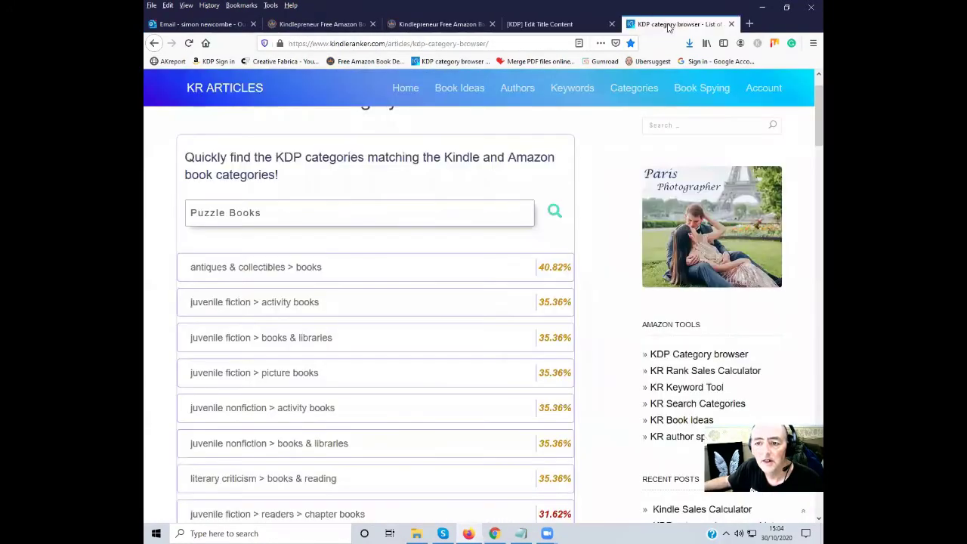
pyautogui.click(541, 24)
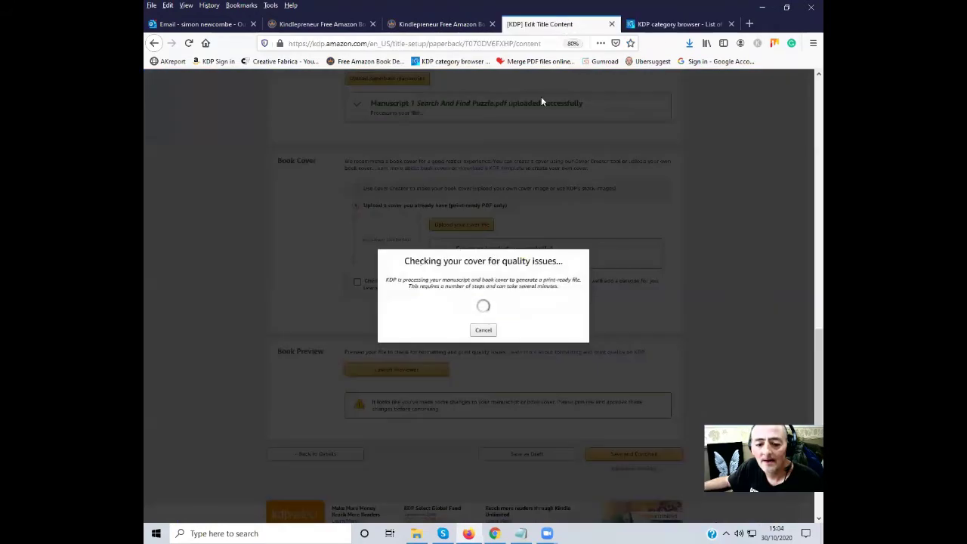
pyautogui.click(520, 533)
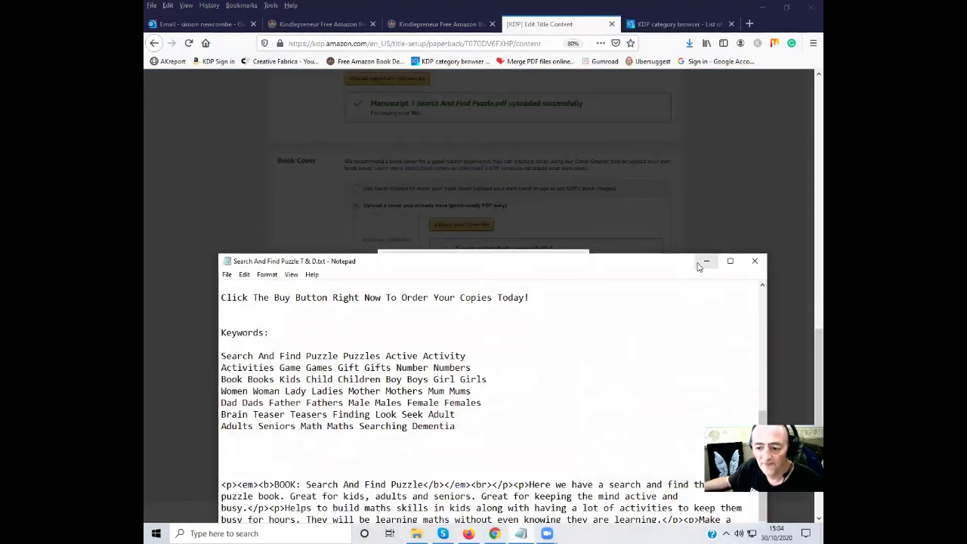
pyautogui.click(705, 262)
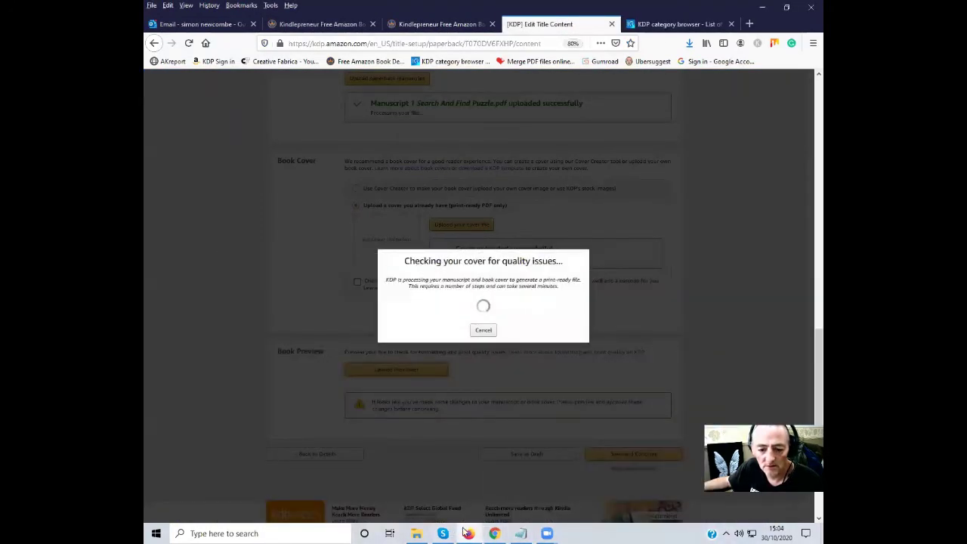
# - Open Books to make.txt from the desktop and go to the coloring book ideas below the keyword table
pyautogui.click(466, 533)
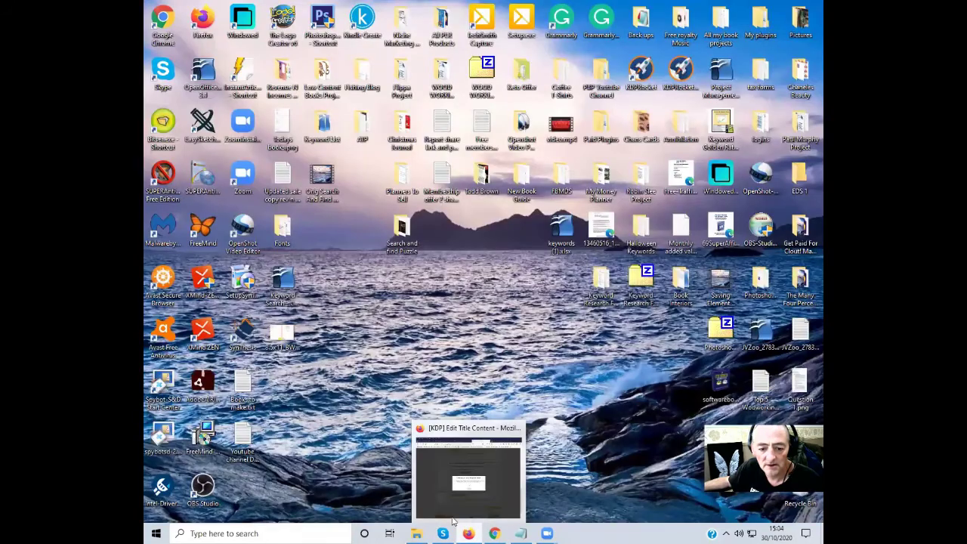
pyautogui.doubleClick(246, 380)
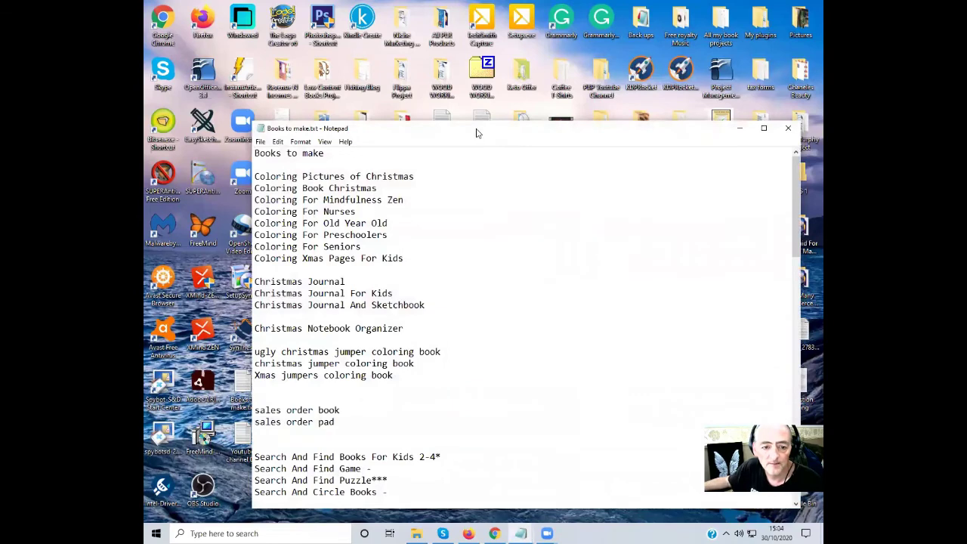
pyautogui.moveTo(476, 133); pyautogui.dragTo(457, 60)
pyautogui.scroll(-12, 431, 284)
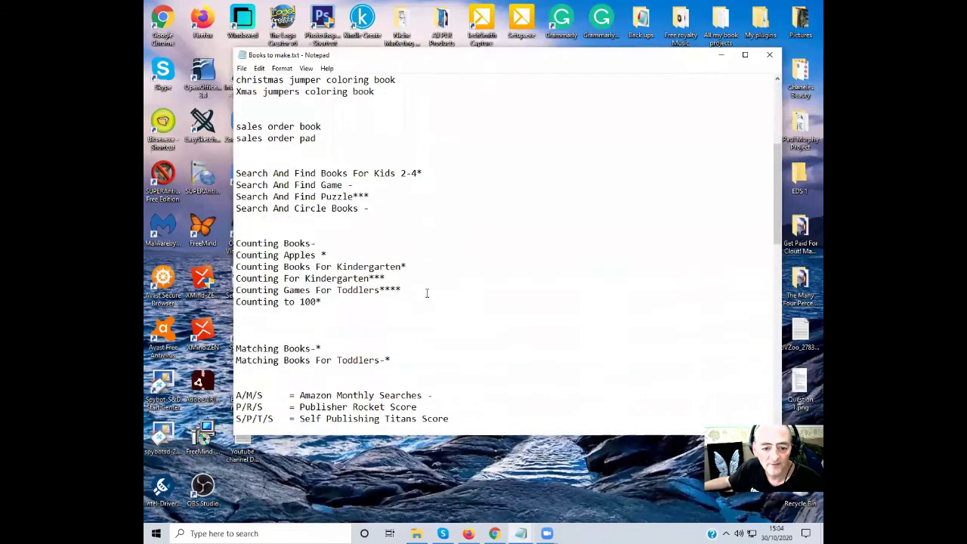
pyautogui.scroll(-5, 427, 293)
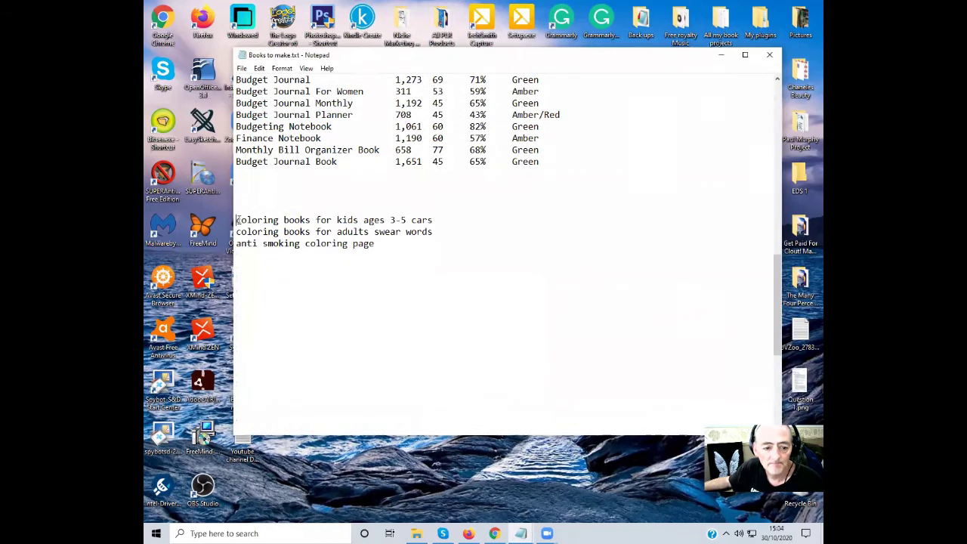
# - Examine the three coloring ideas one by one: kids ages 3-5 cars, adults swear words, and anti smoking coloring page
pyautogui.moveTo(237, 220); pyautogui.dragTo(444, 217)
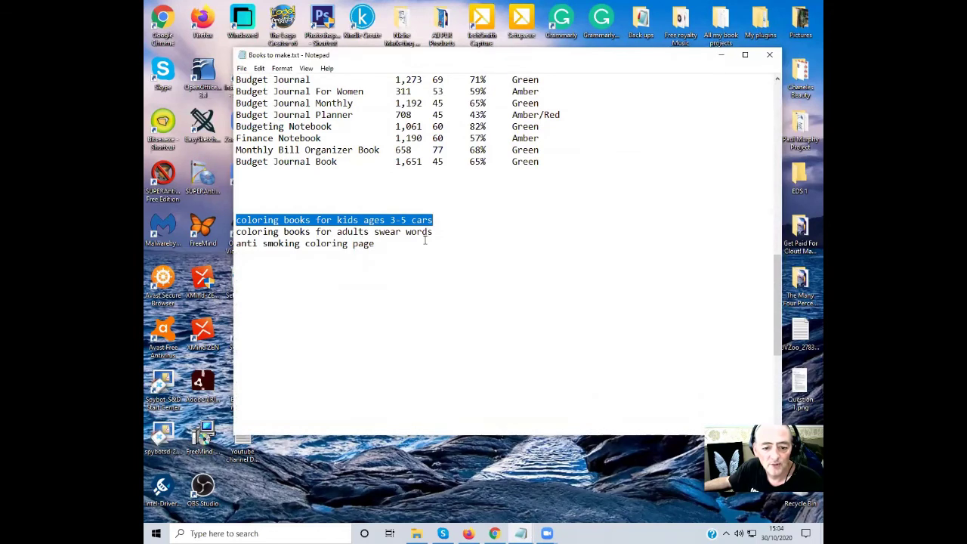
pyautogui.moveTo(436, 234); pyautogui.dragTo(238, 232)
pyautogui.click(442, 238)
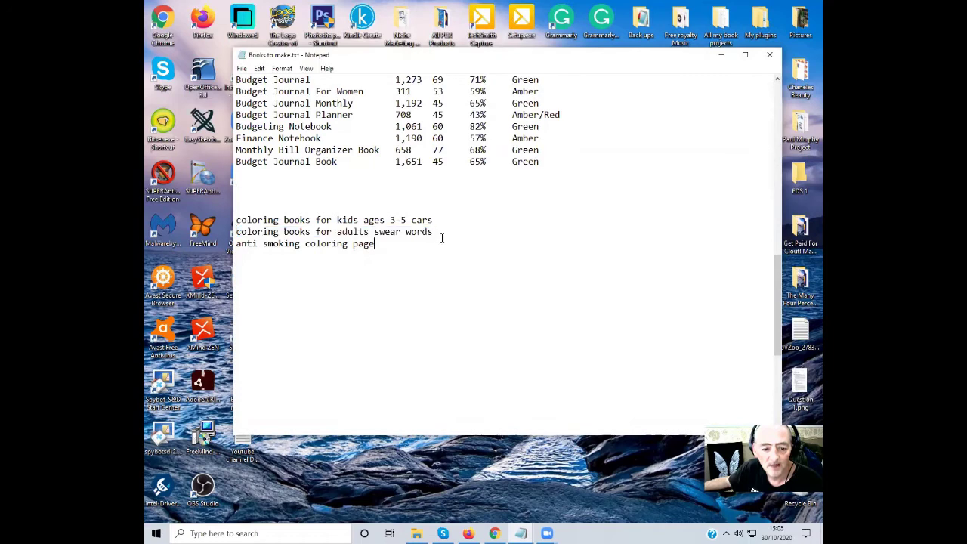
pyautogui.moveTo(436, 232); pyautogui.dragTo(236, 233)
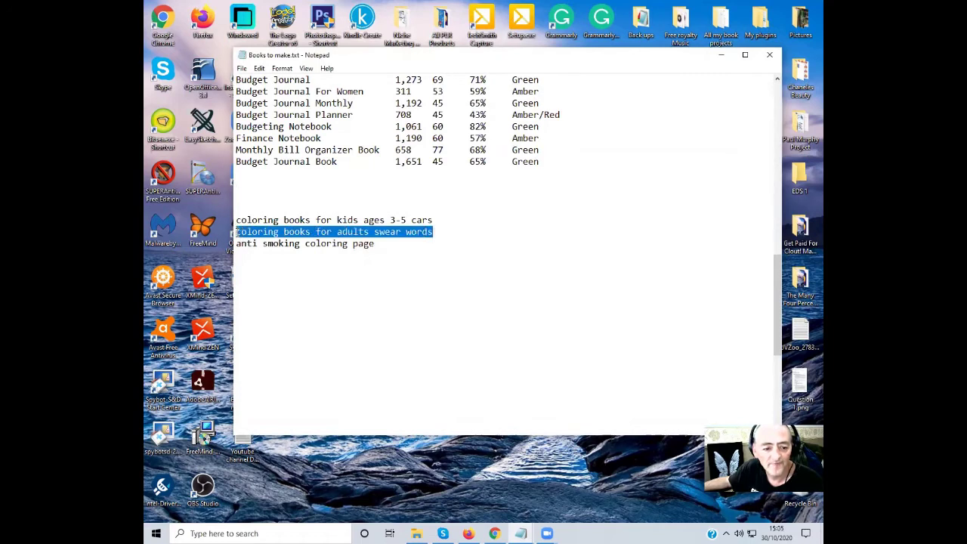
pyautogui.click(436, 232)
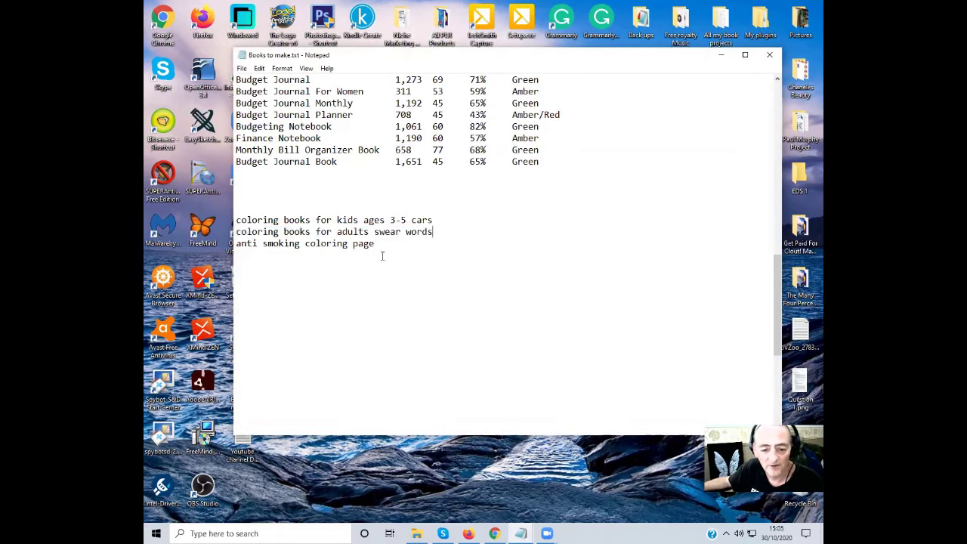
pyautogui.moveTo(378, 243); pyautogui.dragTo(199, 252)
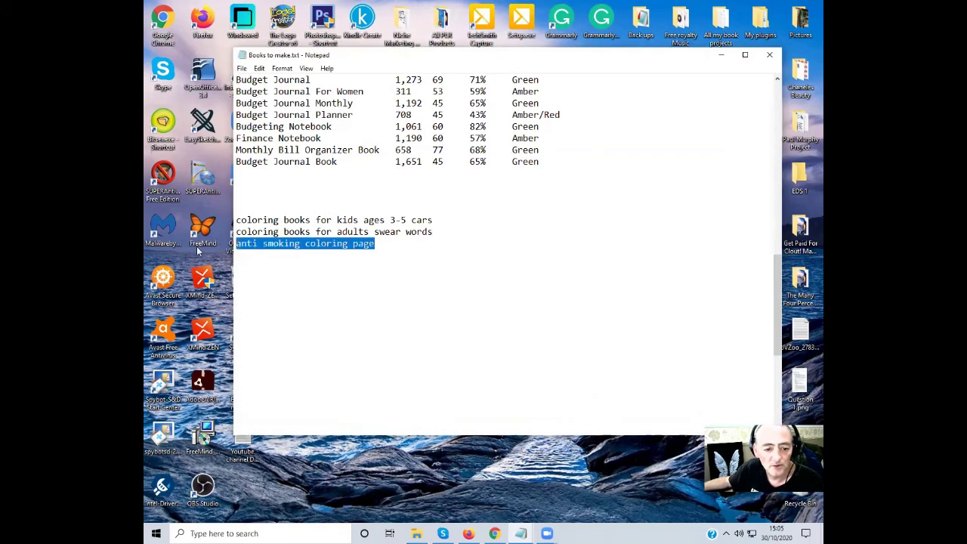
pyautogui.click(381, 246)
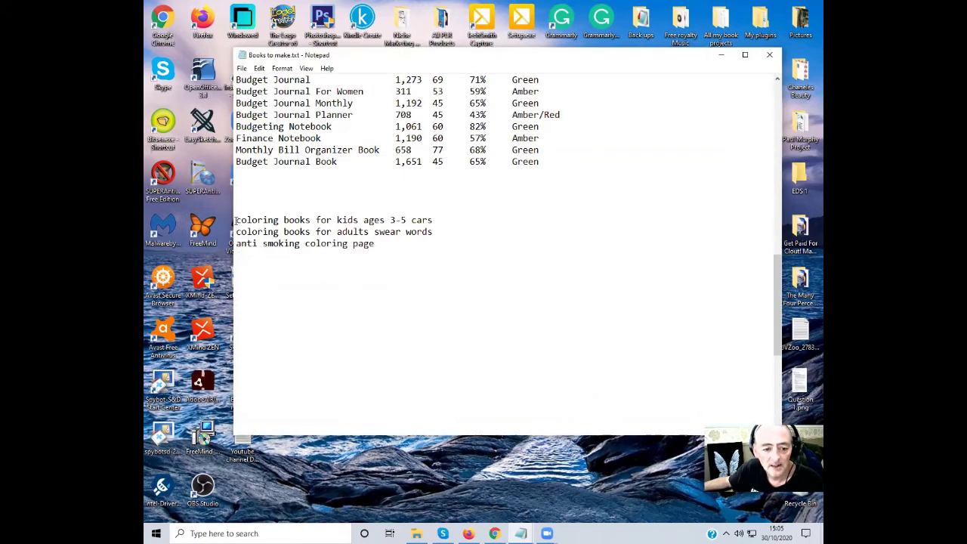
pyautogui.moveTo(235, 220); pyautogui.dragTo(442, 220)
pyautogui.click(433, 220)
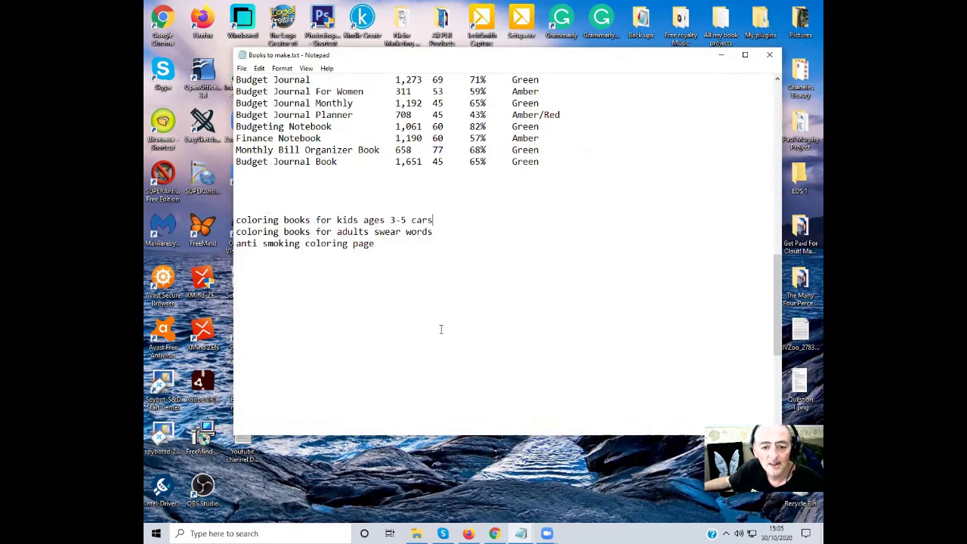
# - Review the Publisher Rocket keyword table and highlight the line "coloring books for kids ages 3-5 cars"
pyautogui.scroll(4, 370, 229)
pyautogui.scroll(1, 335, 241)
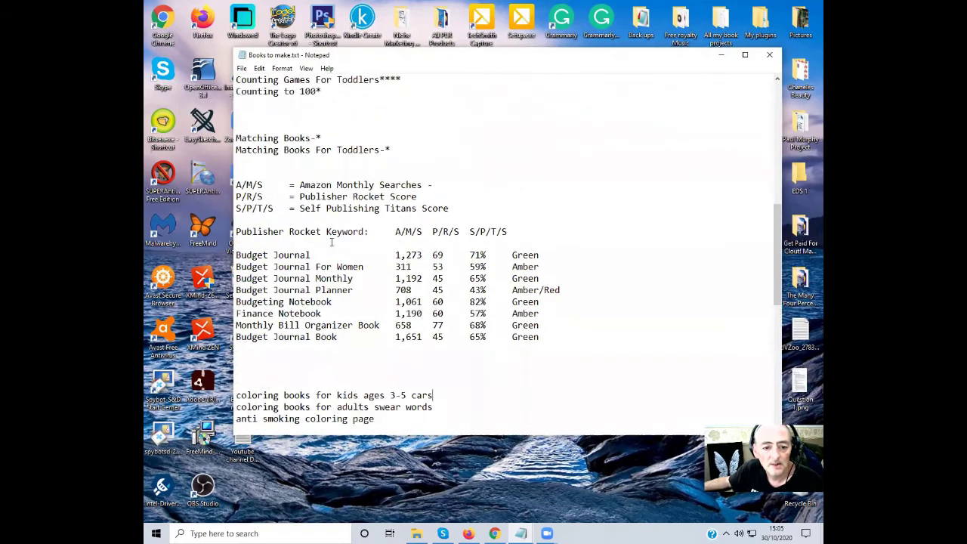
pyautogui.scroll(-3, 369, 316)
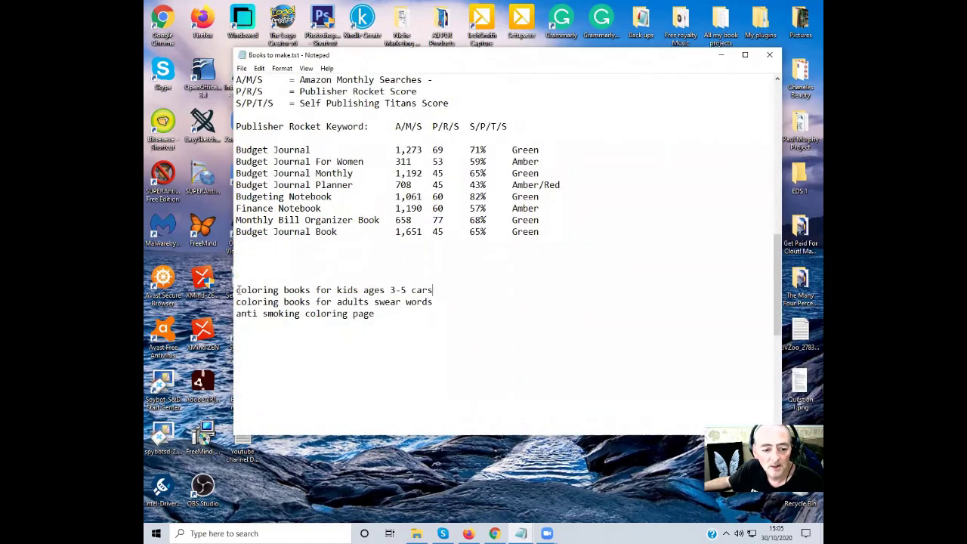
pyautogui.moveTo(237, 291)
pyautogui.mouseDown()
pyautogui.moveTo(442, 294)
pyautogui.moveTo(238, 293)
pyautogui.mouseUp()
pyautogui.click(442, 293)
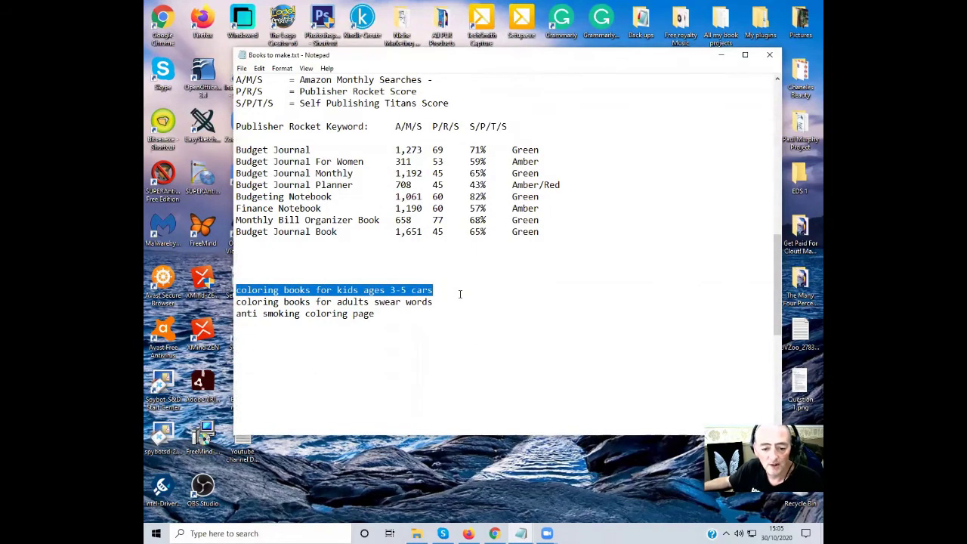
# - Check KDP's file processing in Firefox and return to Books to make.txt in Notepad
pyautogui.click(470, 533)
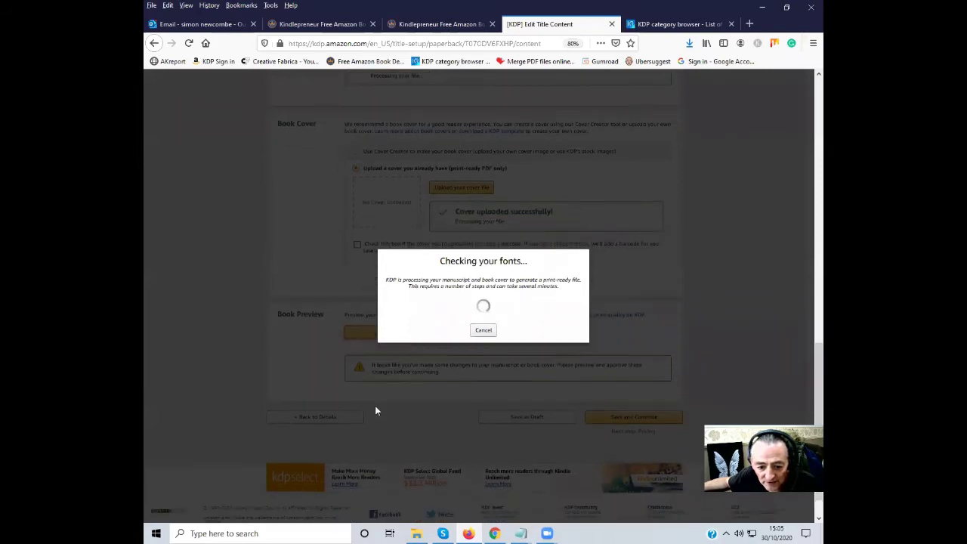
pyautogui.scroll(-1, 375, 400)
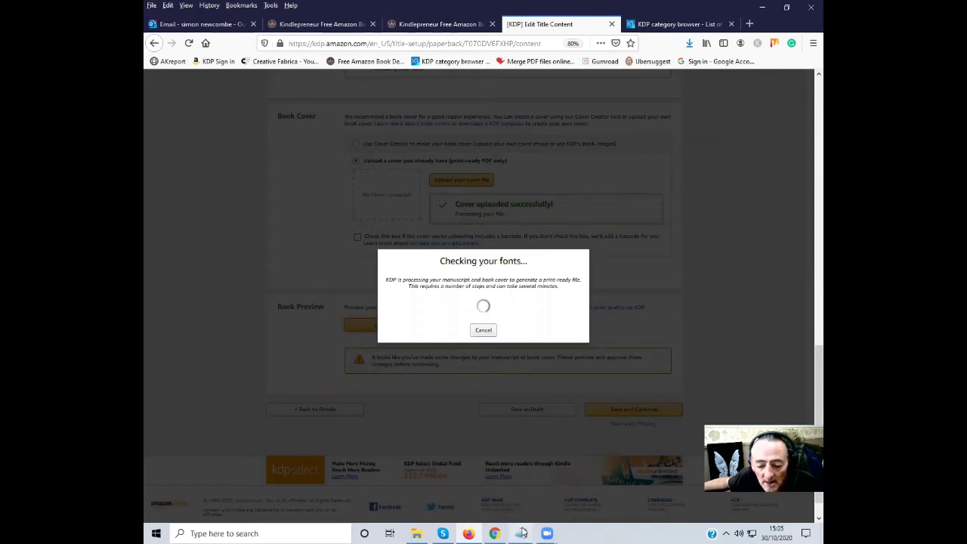
pyautogui.moveTo(532, 533)
pyautogui.click(565, 502)
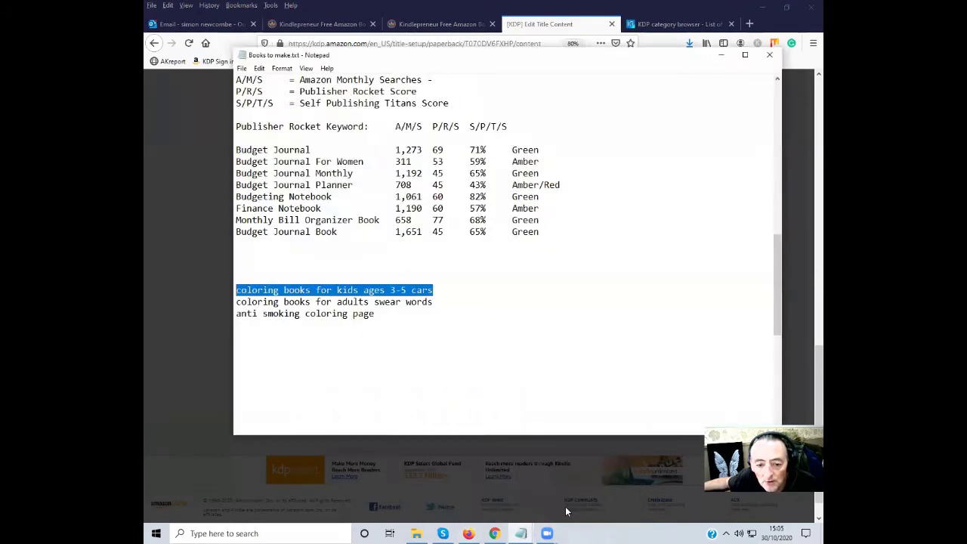
pyautogui.scroll(1, 503, 309)
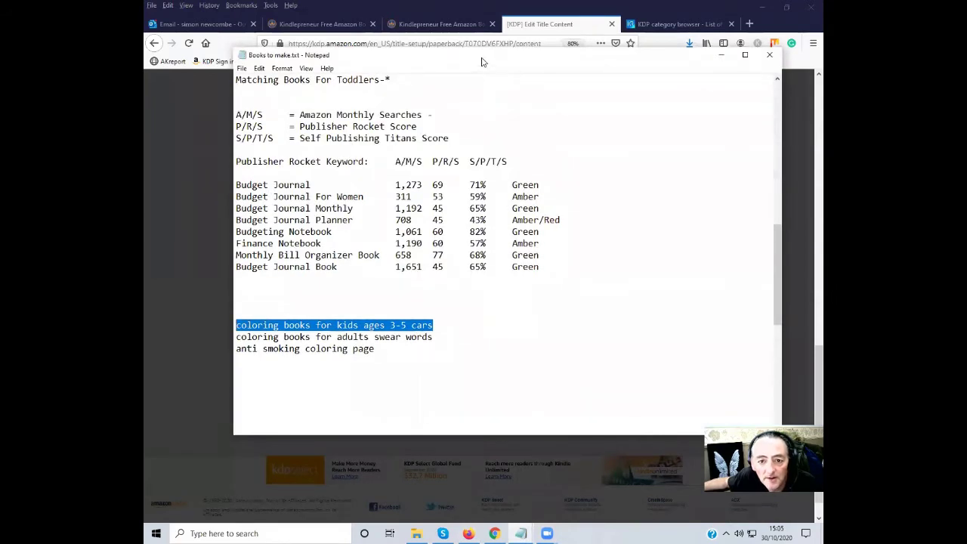
pyautogui.moveTo(480, 56); pyautogui.dragTo(466, 86)
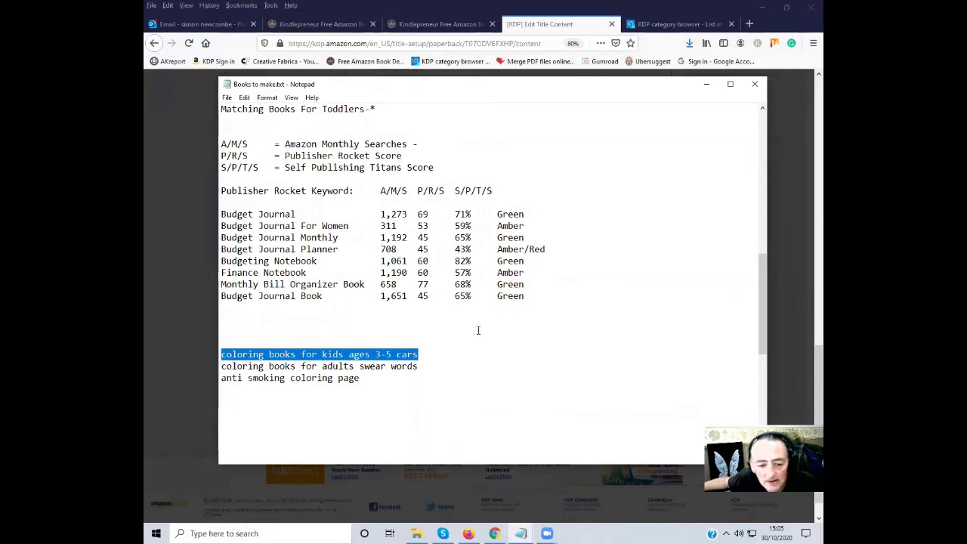
# - Examine the A/M/S, P/R/S and S/P/T/S legend with the budget journal keyword scores, and return to the start of the book list
pyautogui.scroll(1, 270, 249)
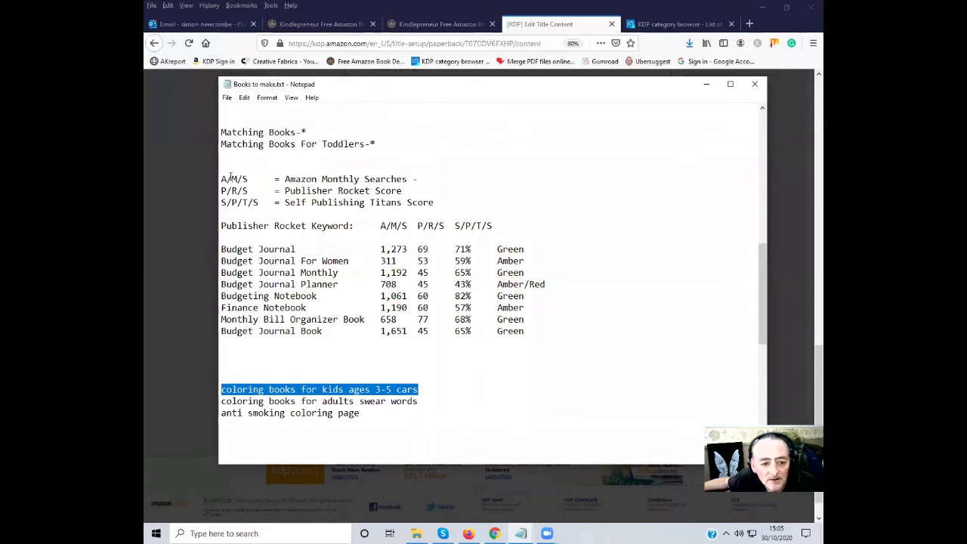
pyautogui.moveTo(221, 180); pyautogui.dragTo(436, 210)
pyautogui.click(382, 249)
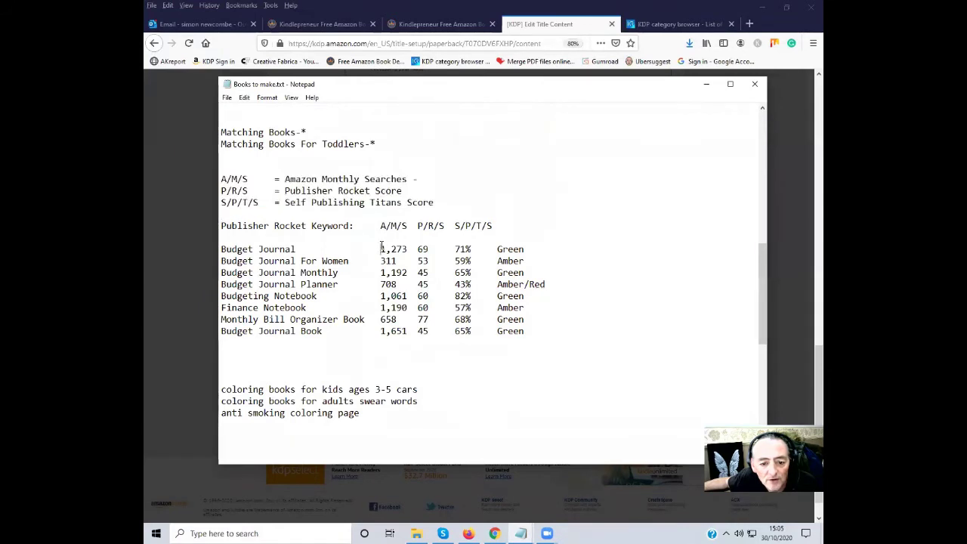
pyautogui.moveTo(381, 248); pyautogui.dragTo(408, 249)
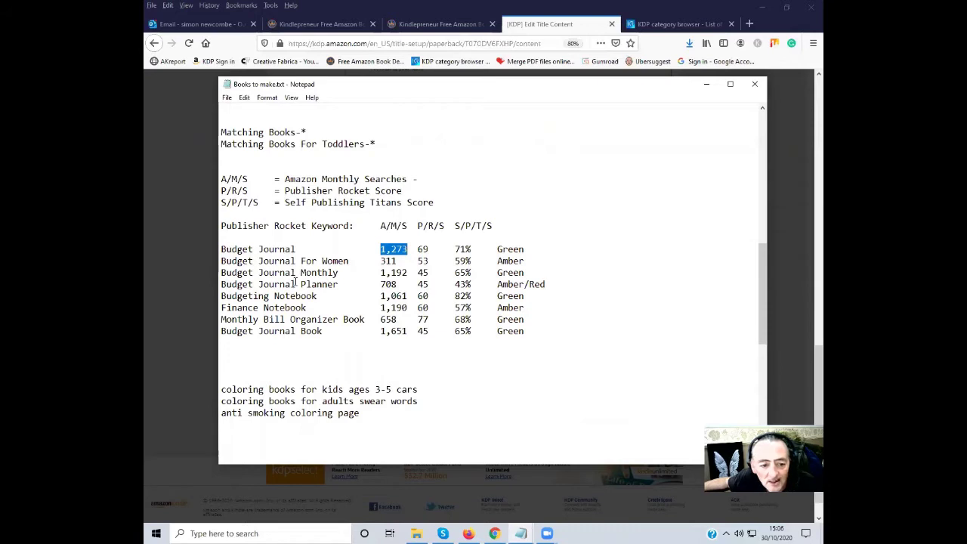
pyautogui.moveTo(224, 179)
pyautogui.mouseDown()
pyautogui.moveTo(424, 193)
pyautogui.moveTo(551, 331)
pyautogui.moveTo(224, 331)
pyautogui.moveTo(218, 179)
pyautogui.mouseUp()
pyautogui.click(544, 331)
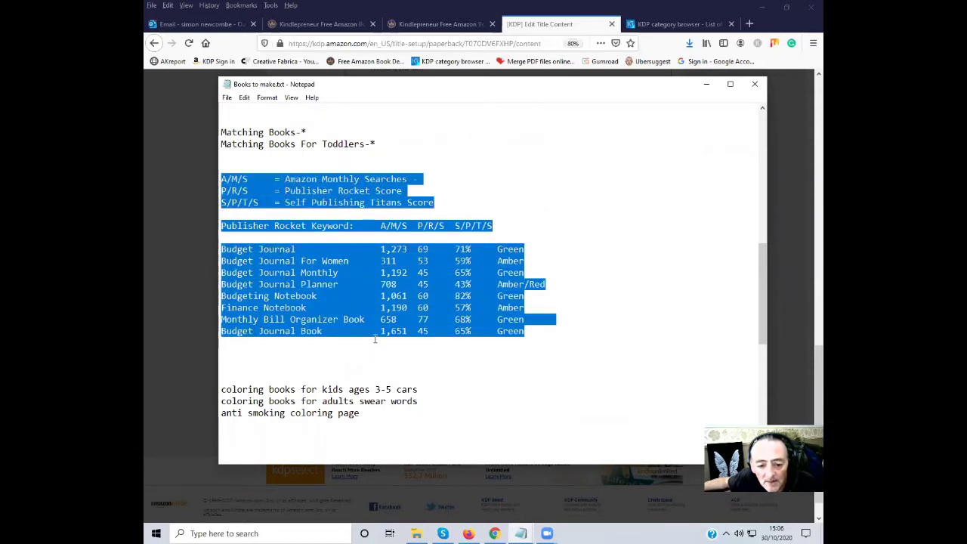
pyautogui.scroll(12, 327, 190)
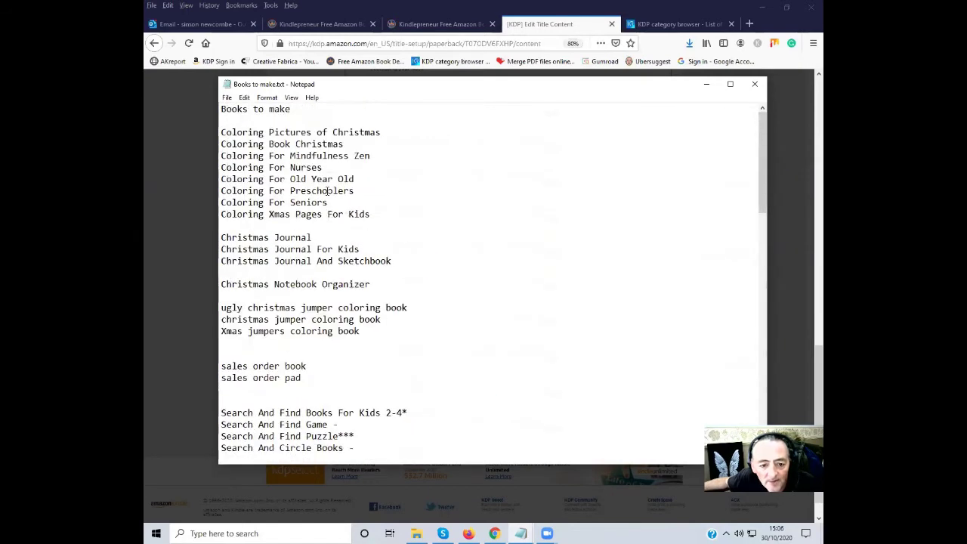
# - Review the book list and highlight it from "Coloring Pictures of Christmas" down to the S/P/T/S legend line
pyautogui.scroll(-14, 326, 190)
pyautogui.scroll(7, 327, 190)
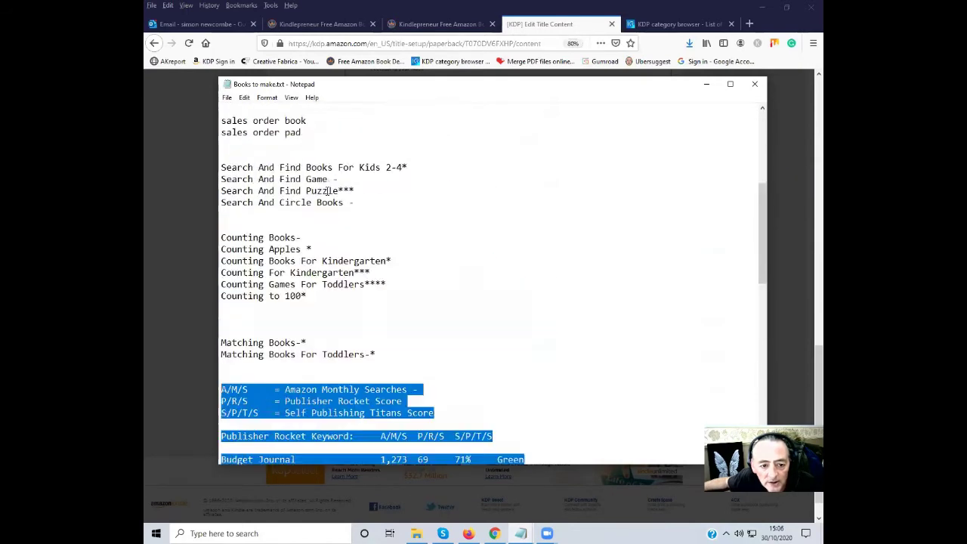
pyautogui.scroll(7, 326, 190)
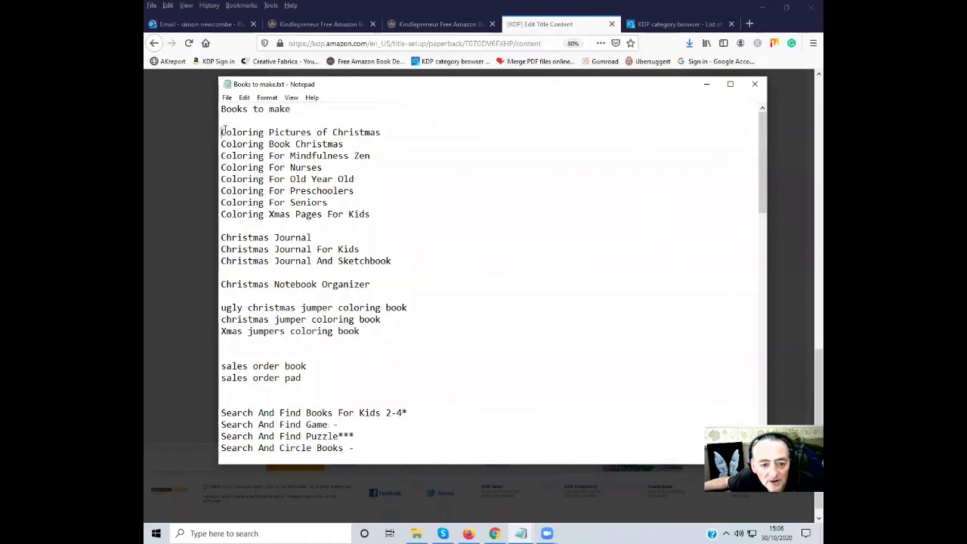
pyautogui.moveTo(221, 131); pyautogui.dragTo(483, 356)
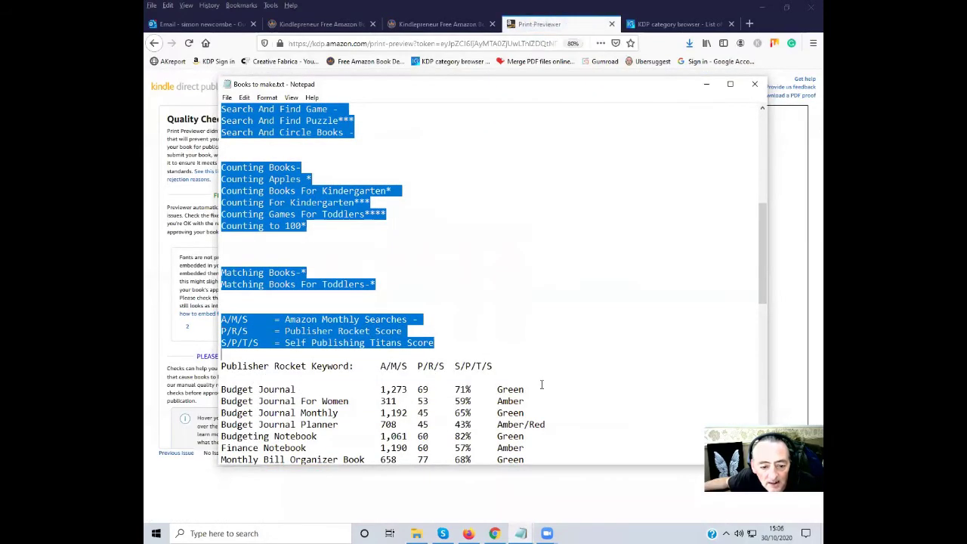
pyautogui.scroll(-3, 541, 385)
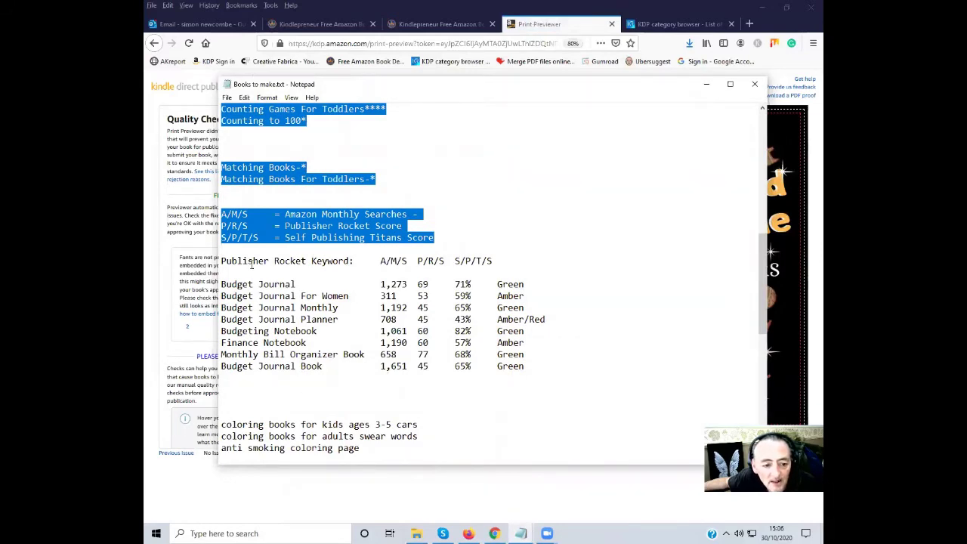
pyautogui.scroll(-1, 334, 341)
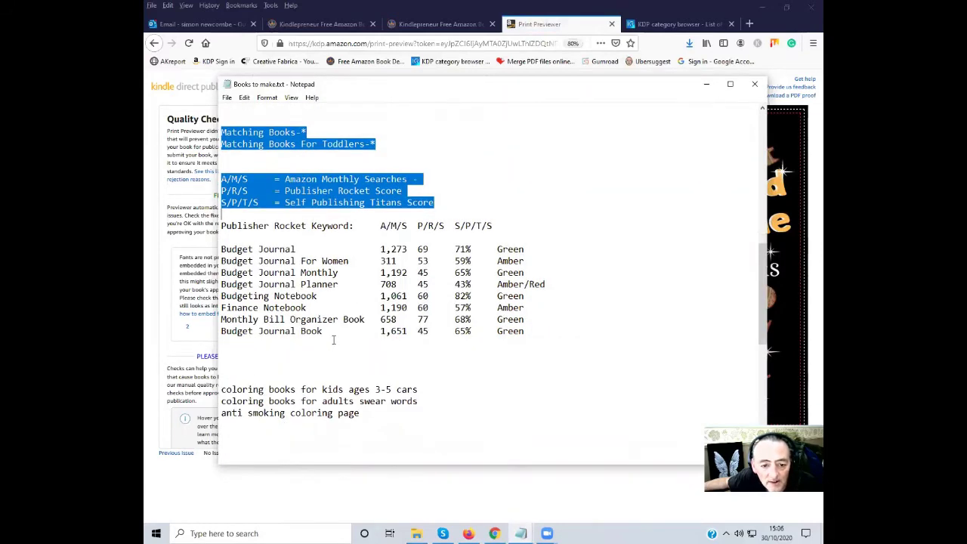
# - Highlight the Publisher Rocket keyword table from its header to the Budget Journal Book row, then clear the selection
pyautogui.click(434, 344)
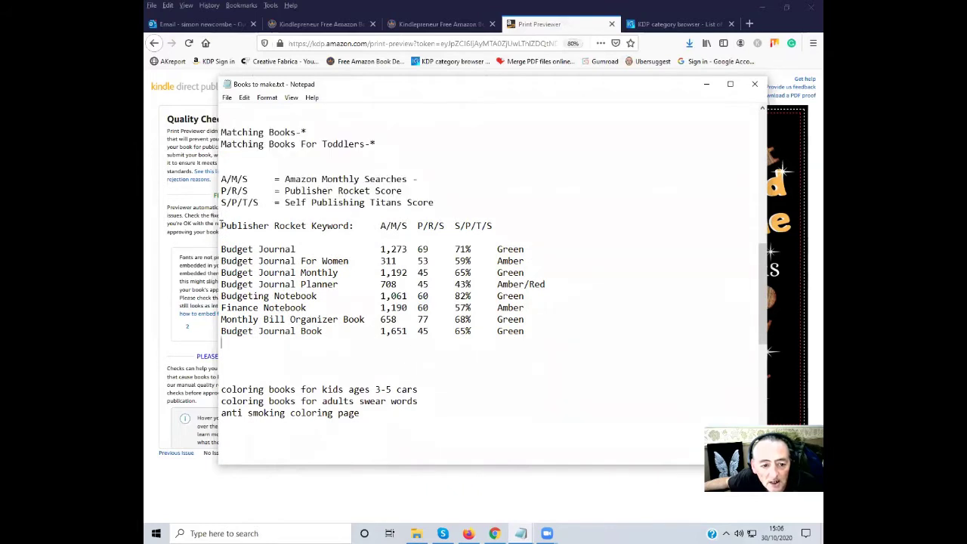
pyautogui.moveTo(221, 226)
pyautogui.mouseDown()
pyautogui.moveTo(506, 225)
pyautogui.moveTo(550, 333)
pyautogui.moveTo(332, 332)
pyautogui.moveTo(227, 249)
pyautogui.moveTo(221, 225)
pyautogui.mouseUp()
pyautogui.click(544, 332)
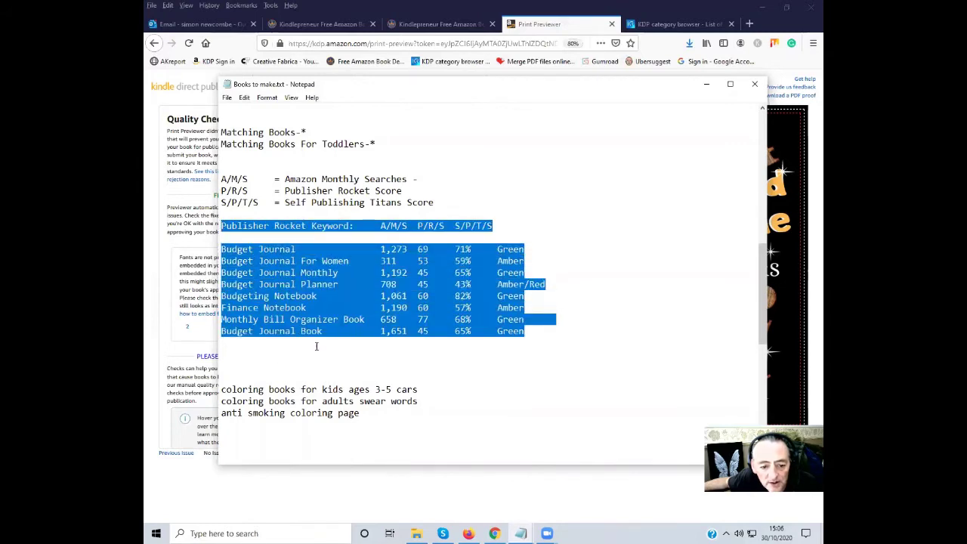
pyautogui.click(517, 345)
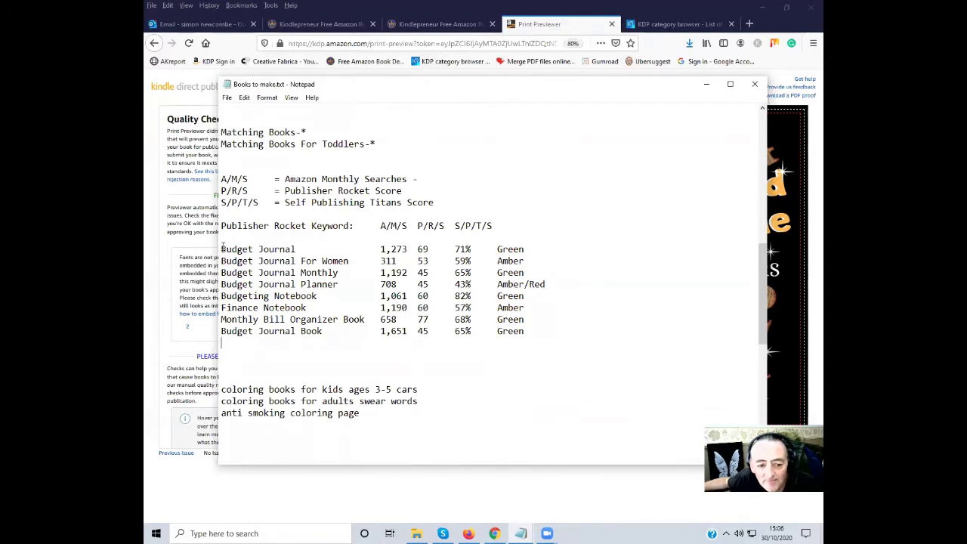
# - Examine the Green and Amber ratings of the budget journal keywords by highlighting the rows from Budget Journal to Budget Journal Book
pyautogui.moveTo(223, 246); pyautogui.dragTo(497, 296)
pyautogui.click(527, 331)
pyautogui.click(522, 310)
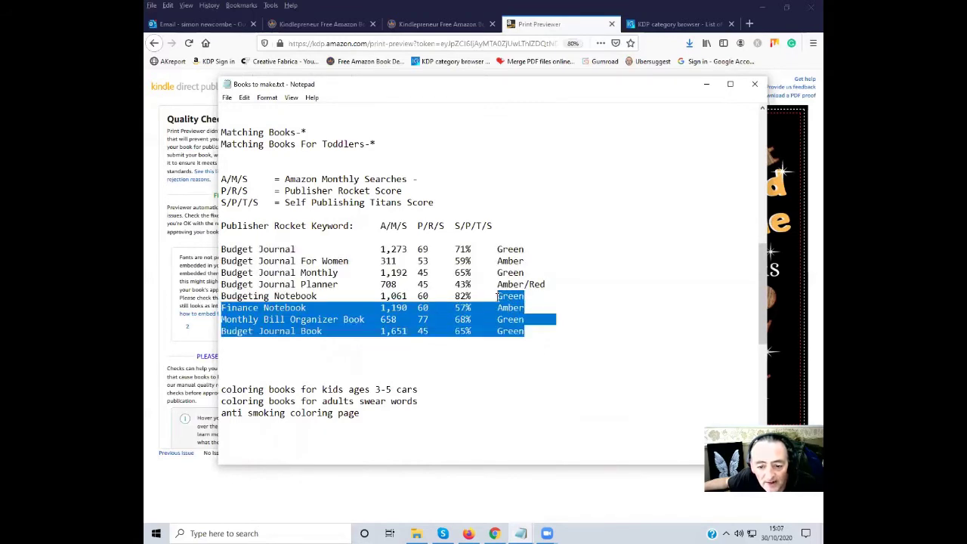
pyautogui.click(527, 331)
pyautogui.moveTo(527, 331); pyautogui.dragTo(492, 250)
pyautogui.click(529, 331)
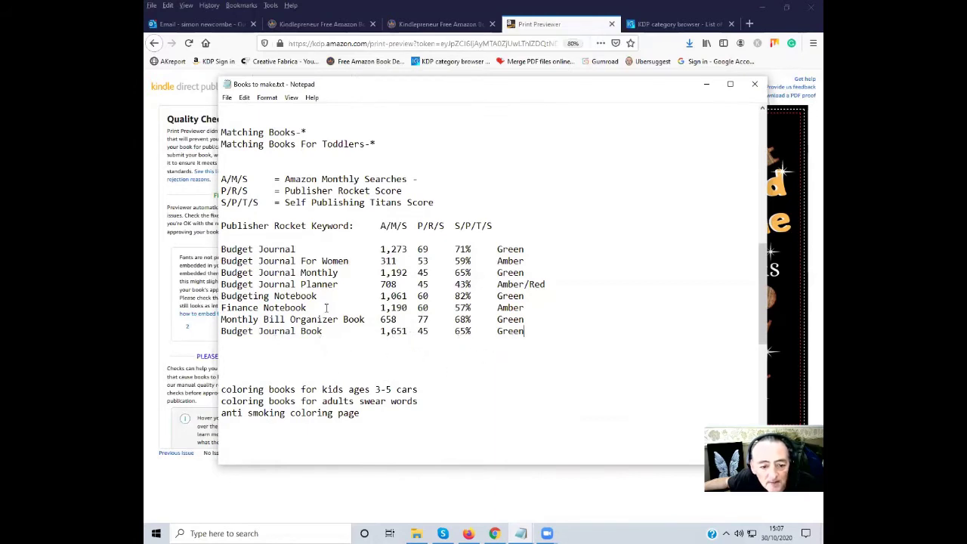
# - Go over the entire Publisher Rocket keyword table again, comparing the A/M/S, P/R/S and S/P/T/S scores of each keyword
pyautogui.moveTo(226, 225); pyautogui.dragTo(529, 333)
pyautogui.click(539, 338)
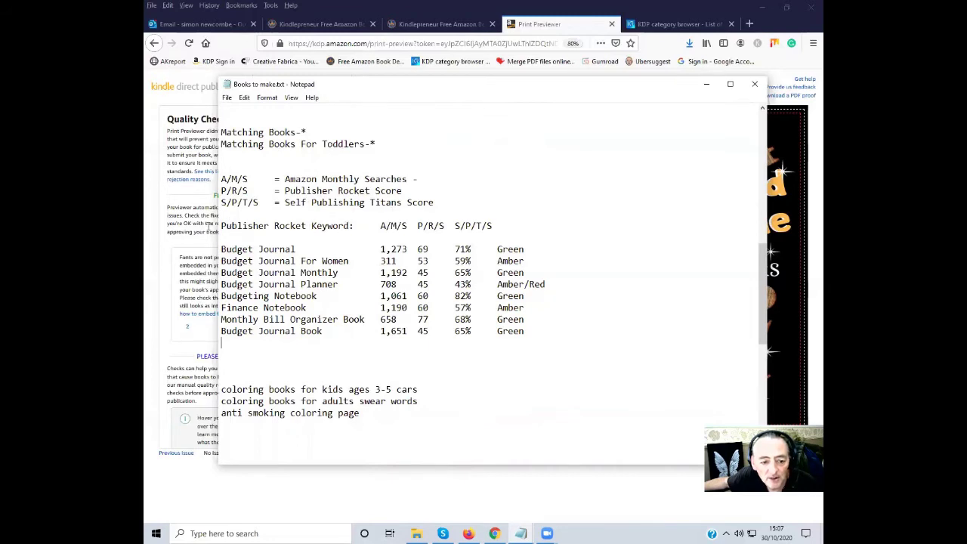
pyautogui.moveTo(220, 225)
pyautogui.mouseDown()
pyautogui.moveTo(298, 226)
pyautogui.moveTo(526, 333)
pyautogui.moveTo(226, 319)
pyautogui.moveTo(239, 226)
pyautogui.moveTo(221, 226)
pyautogui.mouseUp()
pyautogui.click(530, 340)
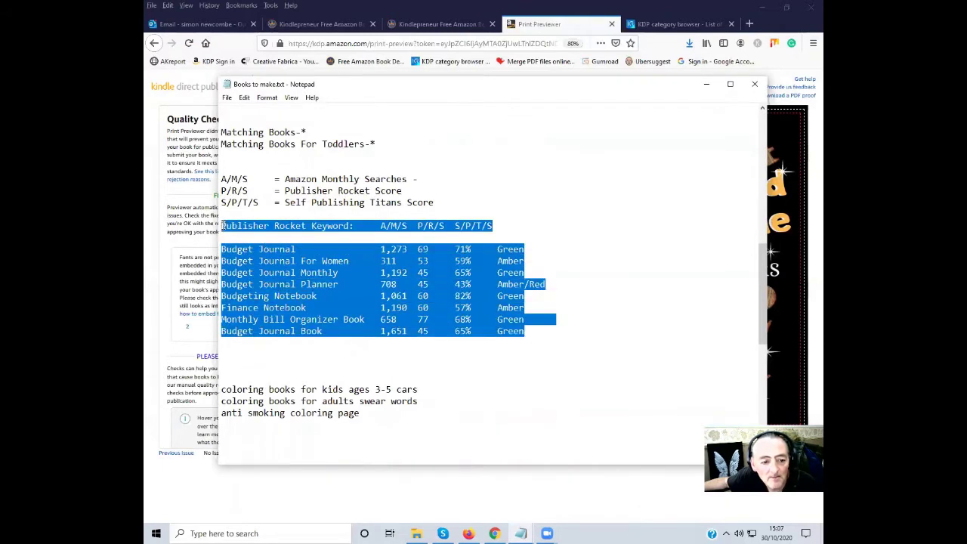
pyautogui.click(541, 332)
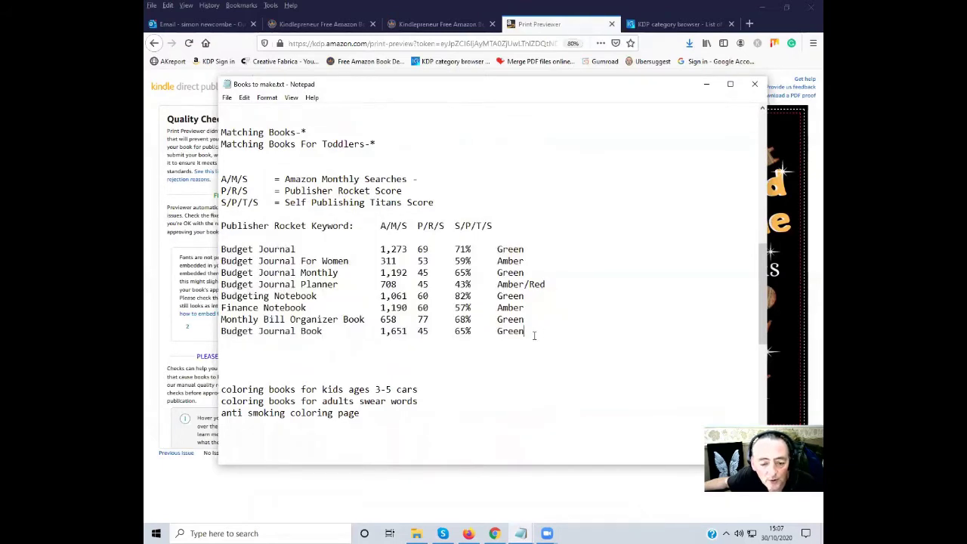
pyautogui.moveTo(533, 332); pyautogui.dragTo(218, 224)
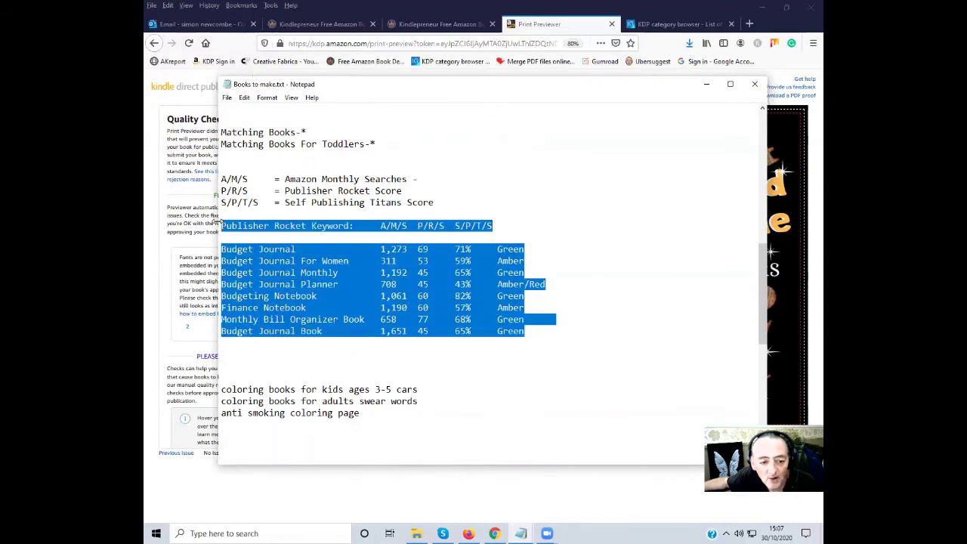
pyautogui.click(534, 335)
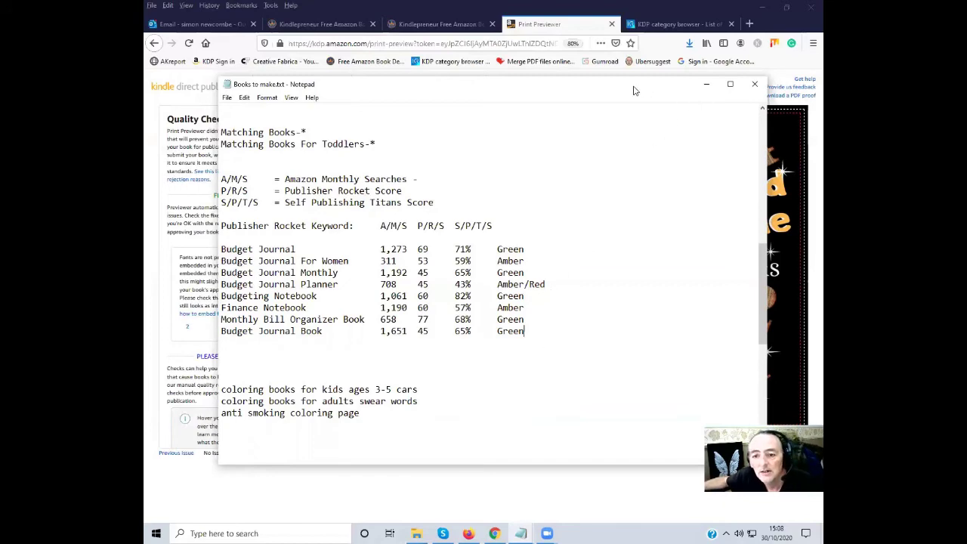
# - Minimize the Books to make.txt notes and read through the Quality Check remarks in KDP's Print Previewer
pyautogui.moveTo(634, 89); pyautogui.dragTo(657, 137)
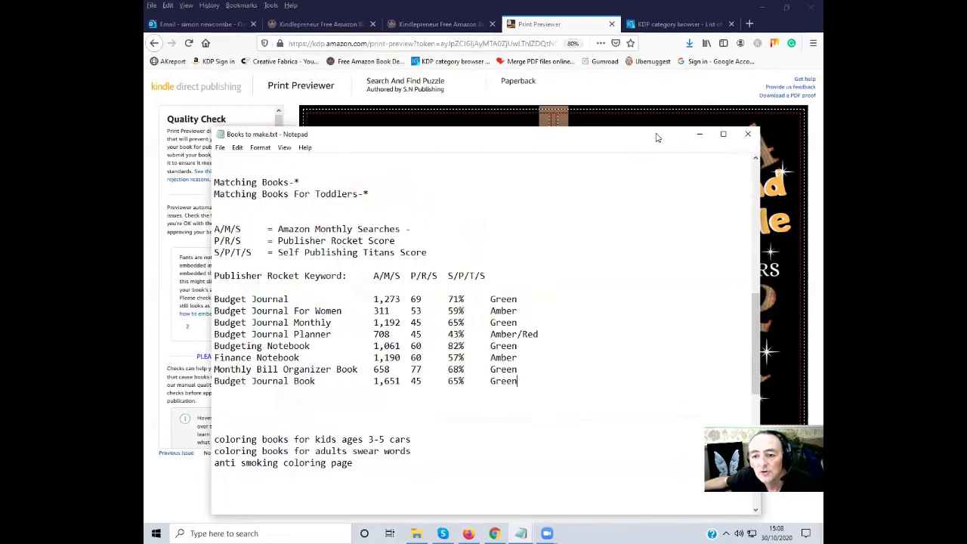
pyautogui.click(701, 135)
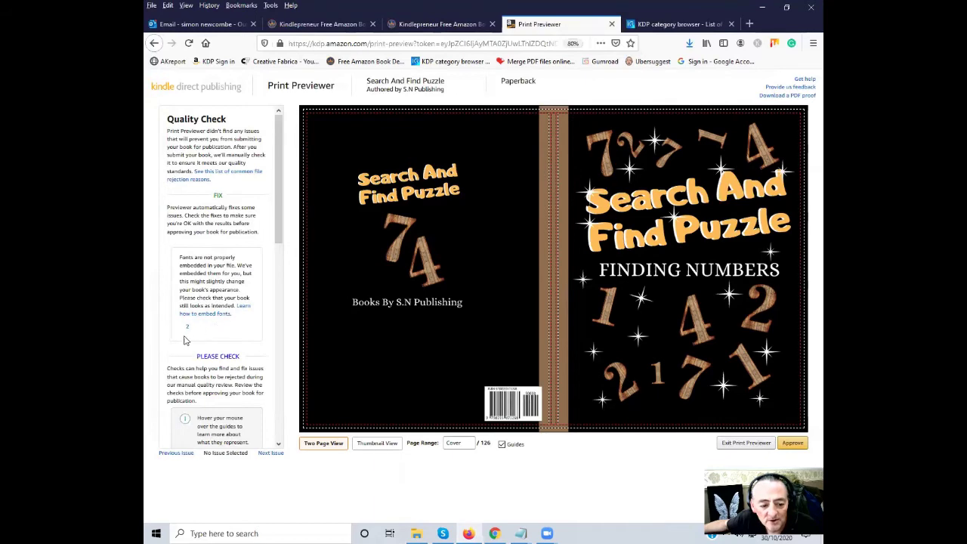
pyautogui.scroll(-8, 214, 366)
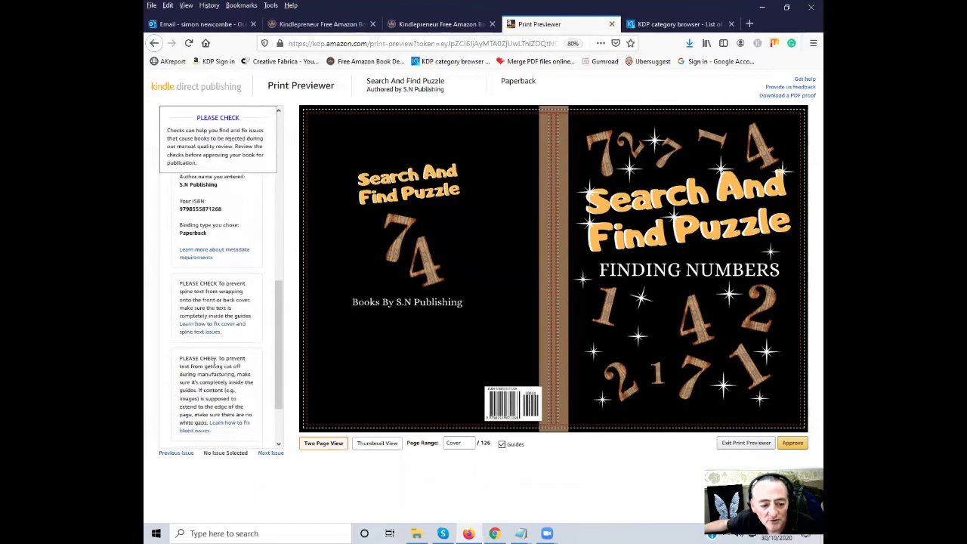
pyautogui.scroll(8, 214, 366)
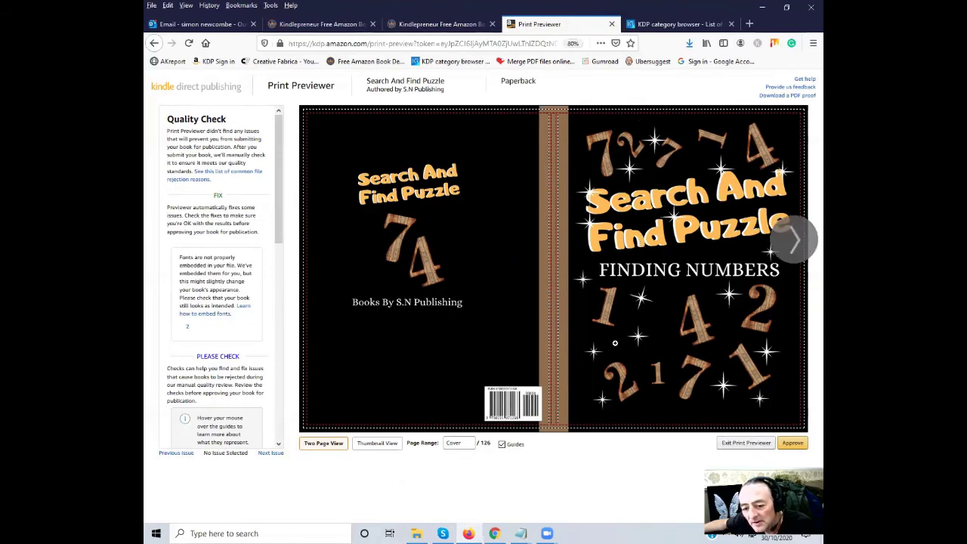
# - Inspect the title page and the first number puzzles in the print preview, up to pages 4-5
pyautogui.click(796, 241)
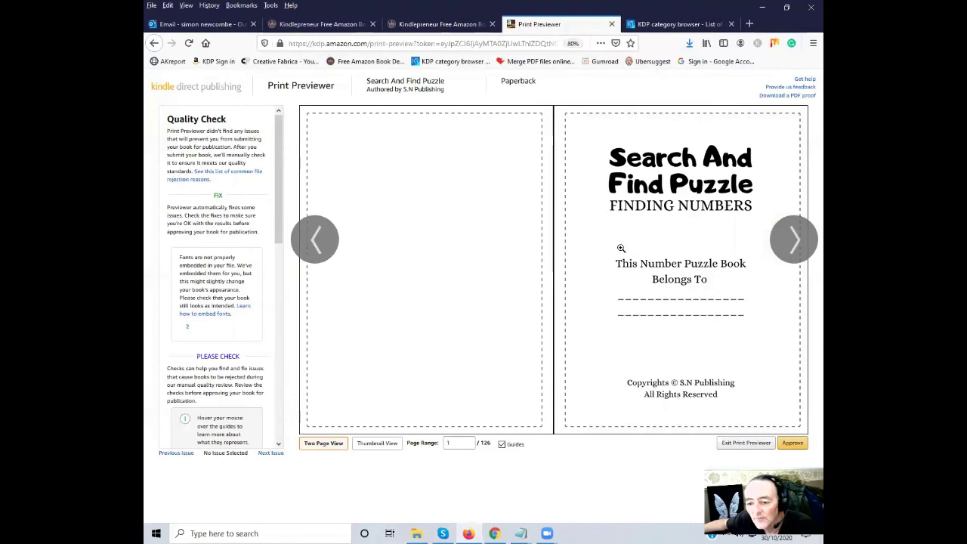
pyautogui.click(793, 242)
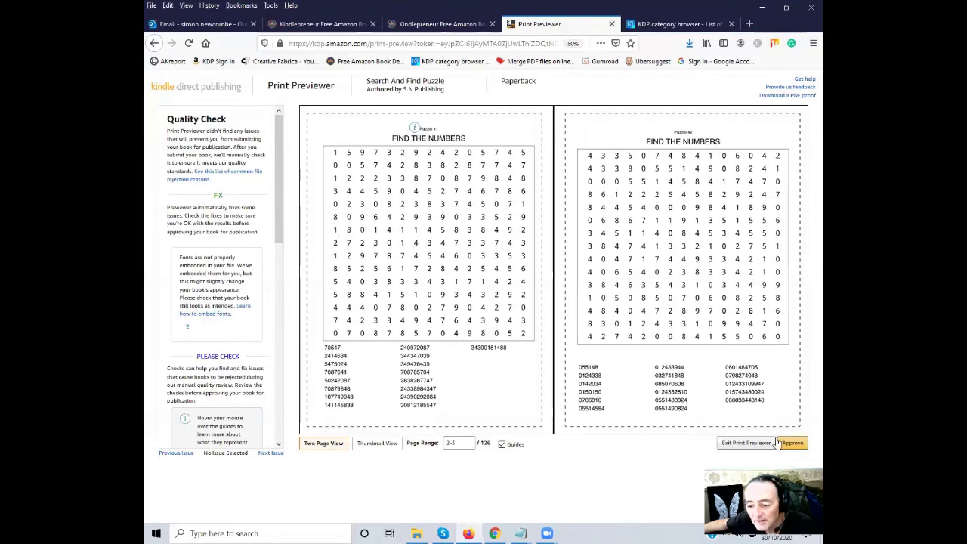
pyautogui.click(800, 246)
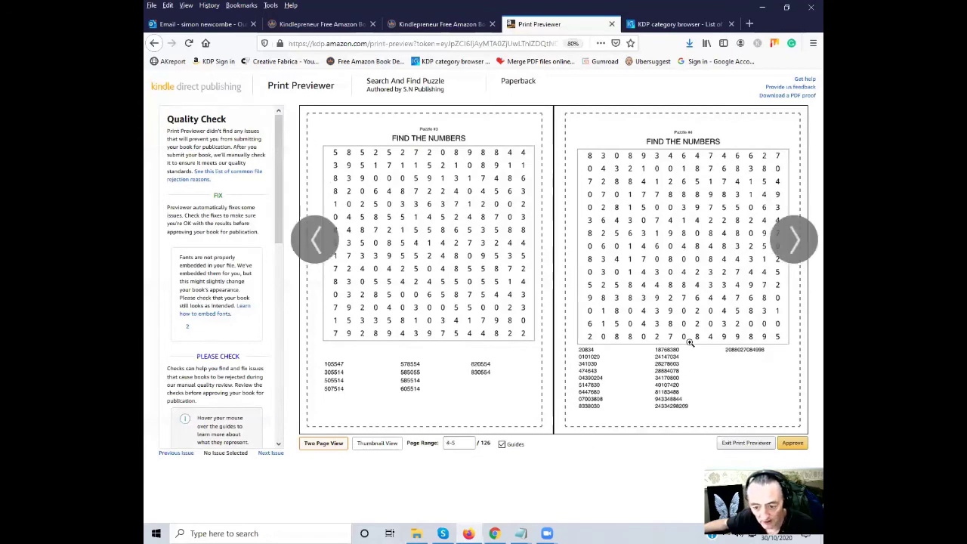
# - Page through the remaining number puzzles in the print preview up to the solutions on pages 106-107
pyautogui.click(797, 242)
pyautogui.click(797, 242)
pyautogui.click(797, 242)
pyautogui.click(798, 242)
pyautogui.click(798, 242)
pyautogui.click(798, 242)
pyautogui.click(798, 242)
pyautogui.click(798, 242)
pyautogui.click(797, 242)
pyautogui.click(797, 242)
pyautogui.click(798, 242)
pyautogui.click(797, 242)
pyautogui.click(797, 242)
pyautogui.click(798, 242)
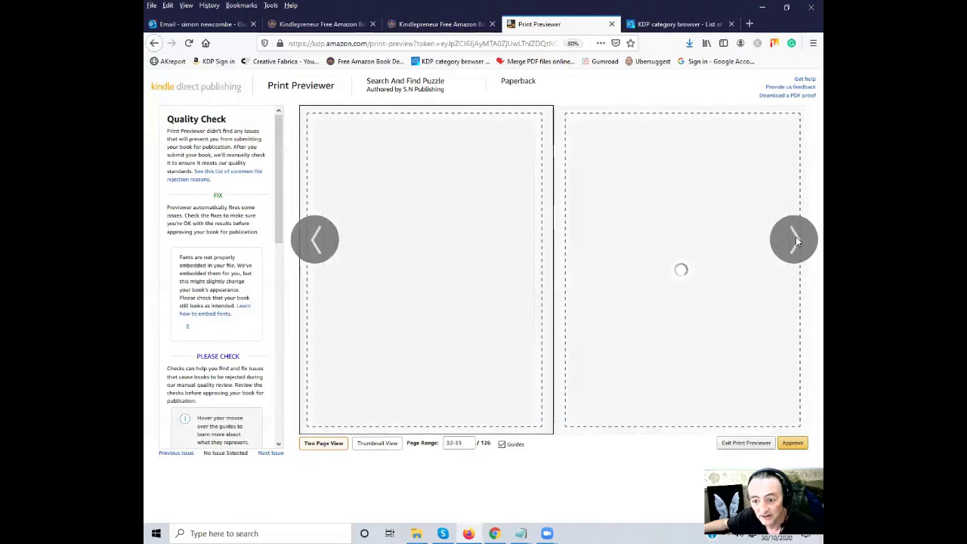
pyautogui.click(797, 242)
pyautogui.click(797, 242)
pyautogui.rightClick(797, 242)
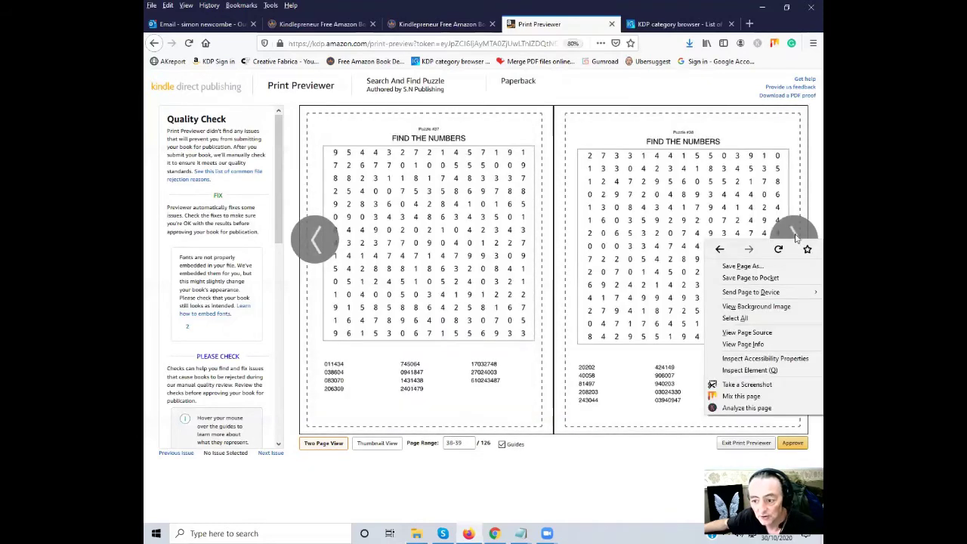
pyautogui.click(795, 238)
pyautogui.click(795, 238)
pyautogui.click(795, 238)
pyautogui.click(795, 238)
pyautogui.click(795, 239)
pyautogui.click(796, 239)
pyautogui.click(795, 239)
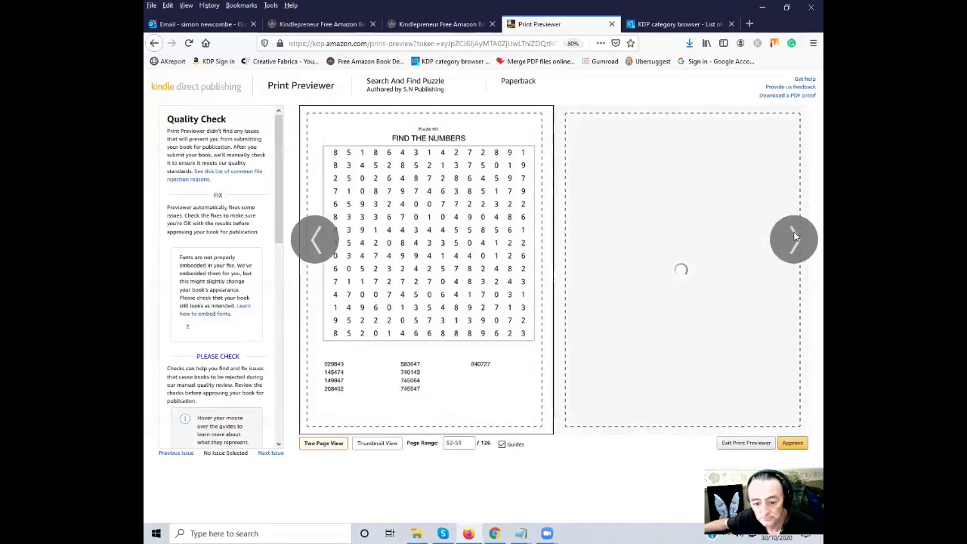
pyautogui.click(796, 239)
pyautogui.click(795, 239)
pyautogui.click(796, 239)
pyautogui.click(795, 239)
pyautogui.click(795, 239)
pyautogui.click(795, 239)
pyautogui.click(795, 239)
pyautogui.click(795, 239)
pyautogui.click(795, 239)
pyautogui.click(795, 238)
pyautogui.click(795, 239)
pyautogui.click(795, 239)
pyautogui.click(795, 239)
pyautogui.click(796, 239)
pyautogui.click(796, 239)
pyautogui.click(795, 238)
pyautogui.click(795, 239)
pyautogui.click(795, 238)
pyautogui.click(795, 239)
pyautogui.click(796, 239)
pyautogui.click(795, 239)
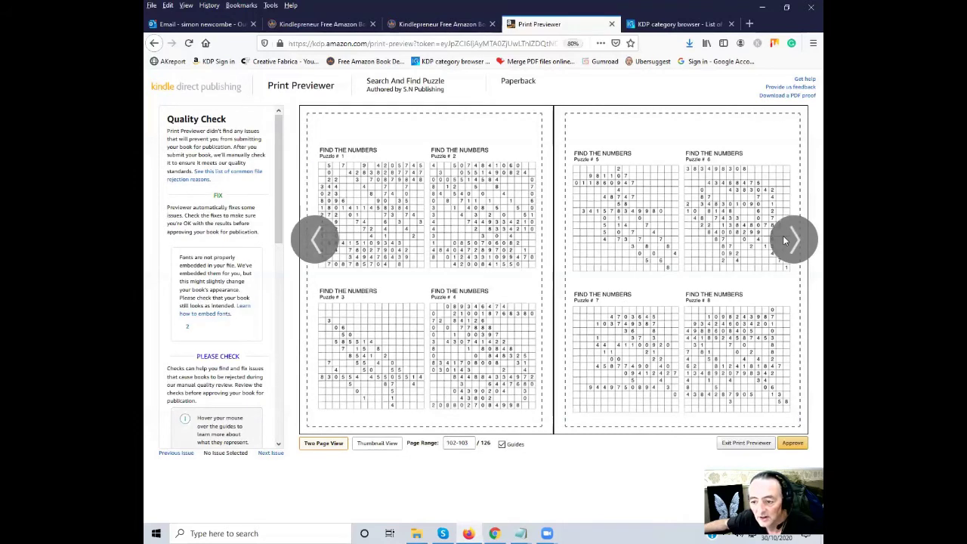
pyautogui.click(784, 240)
pyautogui.click(785, 240)
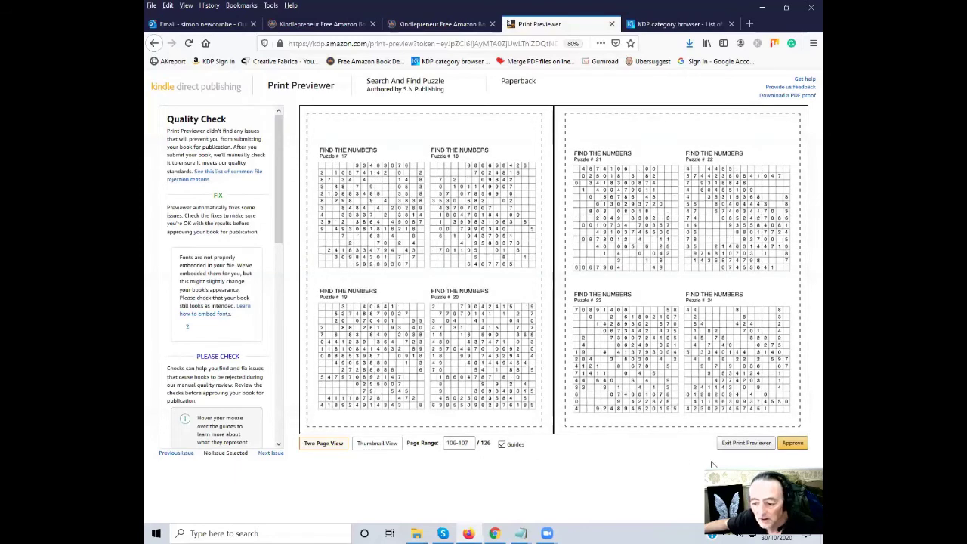
# - Approve the print preview, check the printing cost summary, and save the paperback content to continue to pricing
pyautogui.click(792, 443)
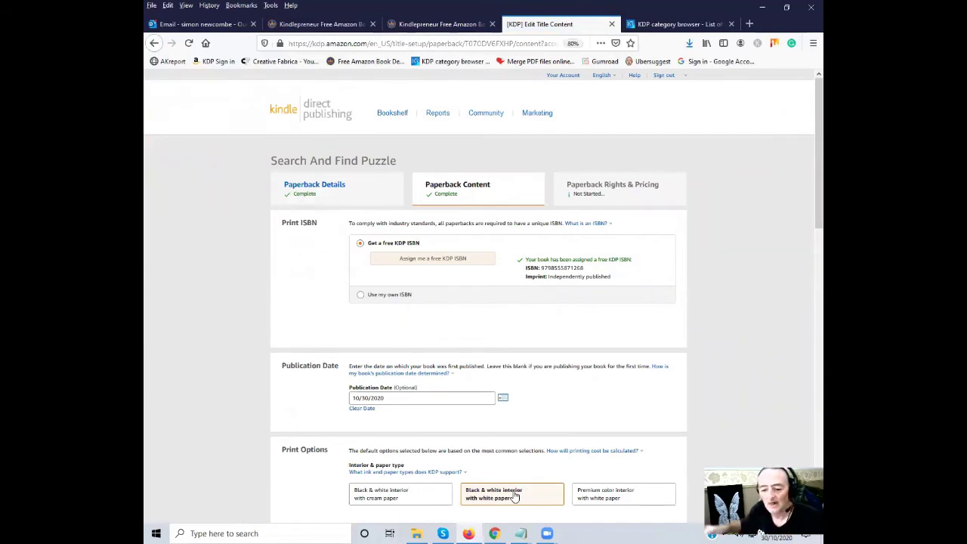
pyautogui.scroll(-2, 474, 300)
pyautogui.scroll(-10, 474, 300)
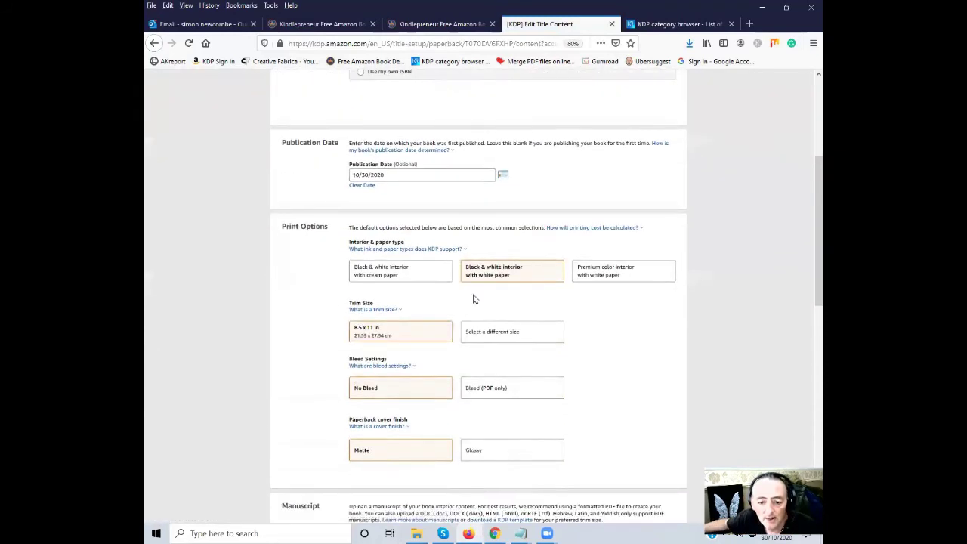
pyautogui.scroll(-2, 474, 300)
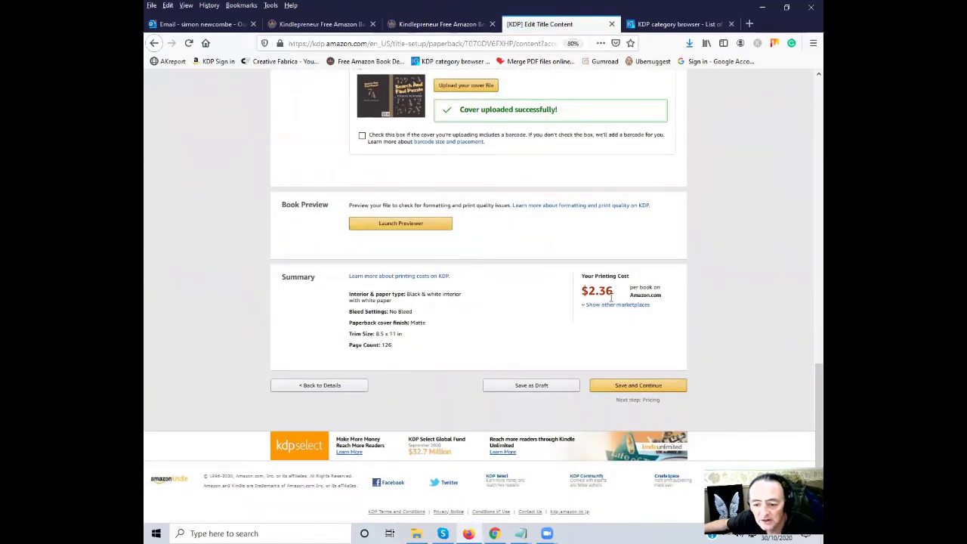
pyautogui.click(635, 387)
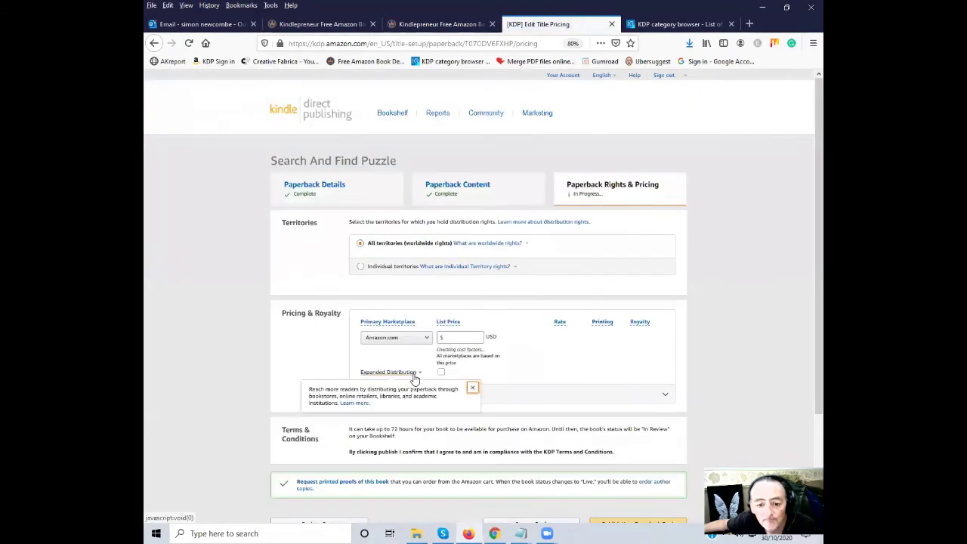
# - Expand the 7 other marketplaces under Pricing & Royalty and enable Expanded Distribution for the paperback
pyautogui.scroll(-2, 560, 372)
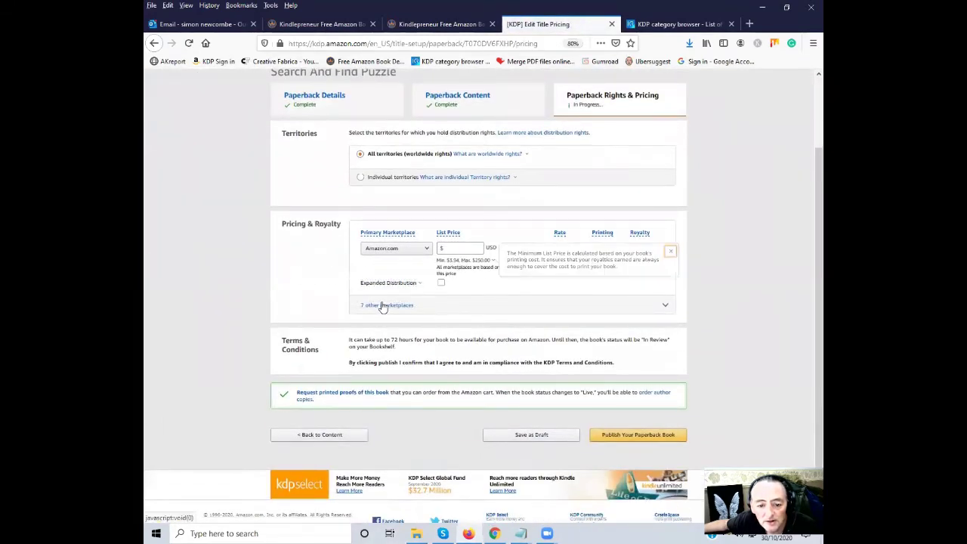
pyautogui.click(382, 306)
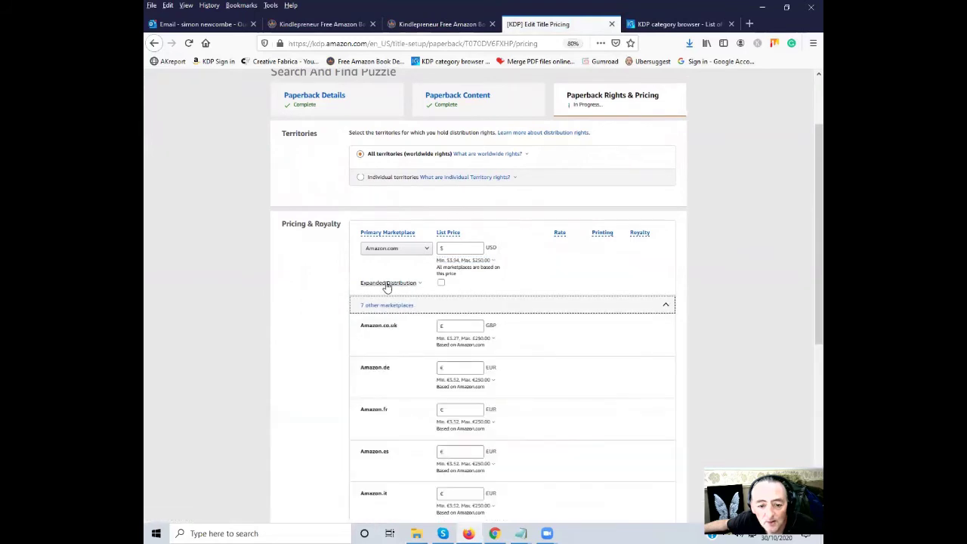
pyautogui.click(441, 284)
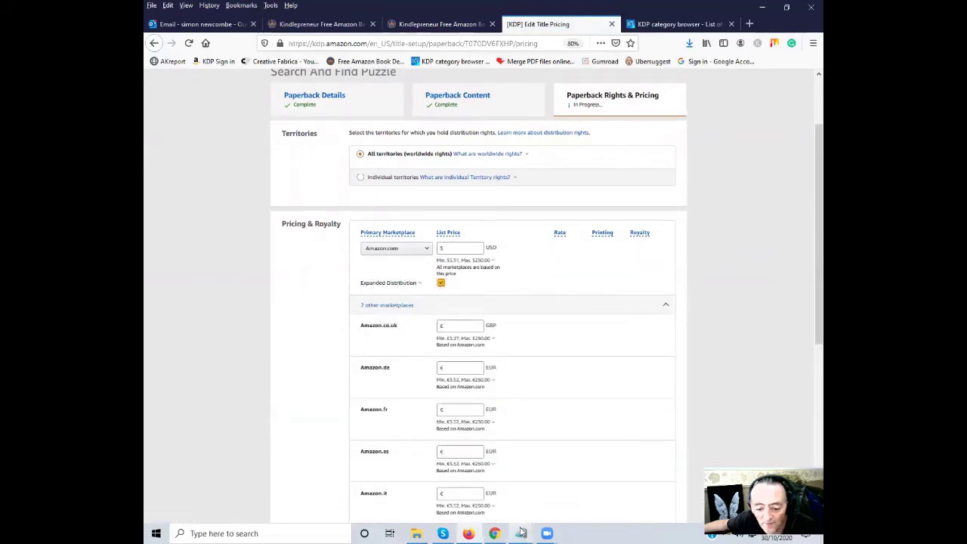
# - Switch to the Amazon results in Chrome and search for "Search and find puzzle number puzzles"
pyautogui.click(495, 534)
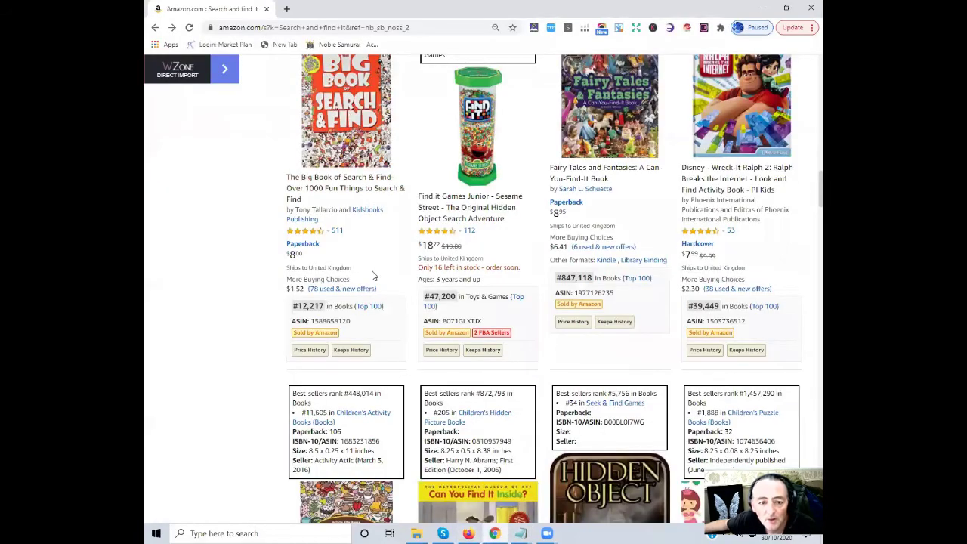
pyautogui.scroll(-4, 388, 315)
pyautogui.scroll(1, 387, 316)
pyautogui.scroll(6, 387, 316)
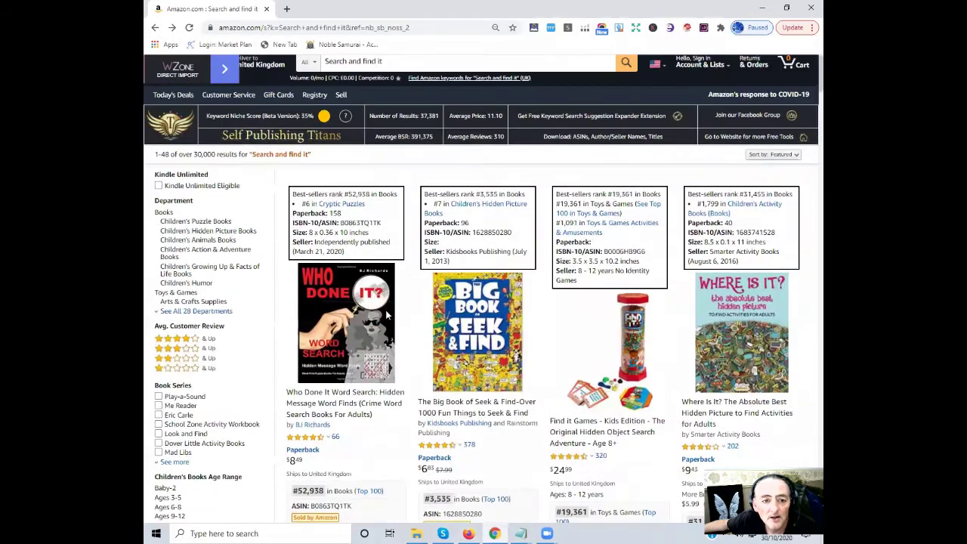
pyautogui.click(383, 68)
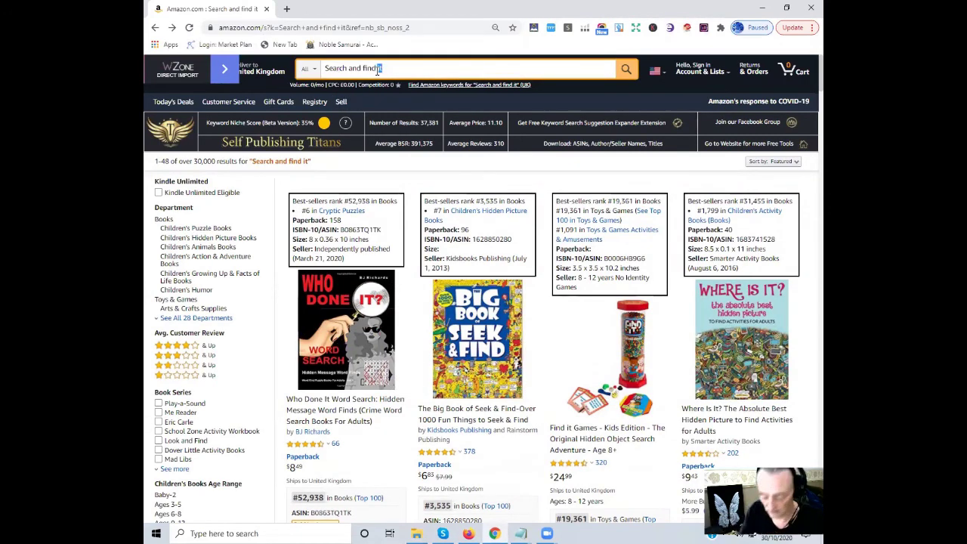
pyautogui.write('puzzle')
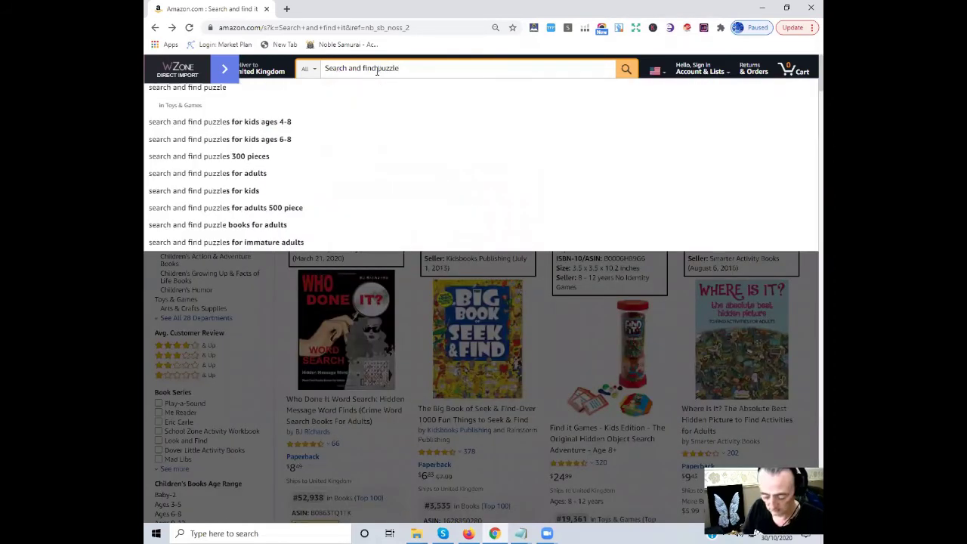
pyautogui.write(' boo')
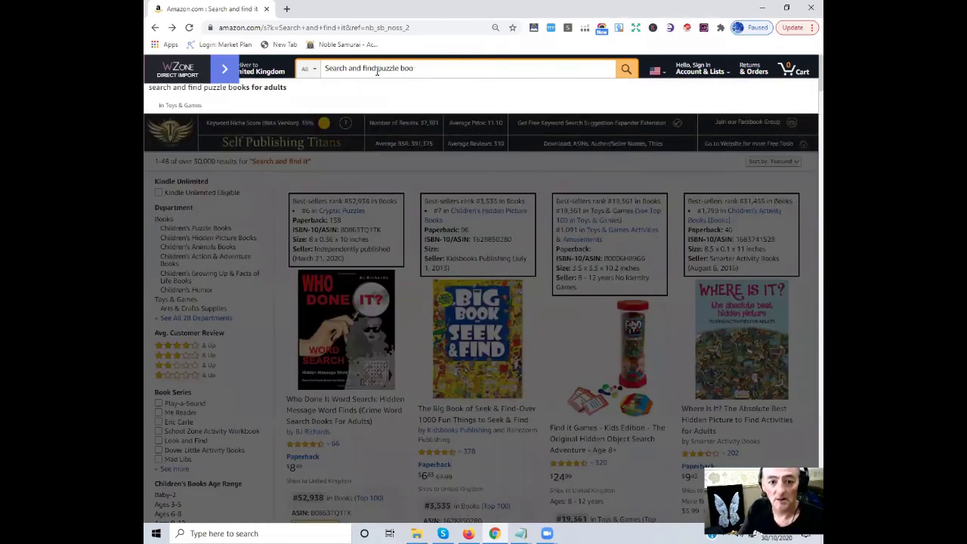
pyautogui.press('BackSpace')
pyautogui.press('BackSpace')
pyautogui.press('BackSpace')
pyautogui.press('BackSpace')
pyautogui.write('number puzzles')
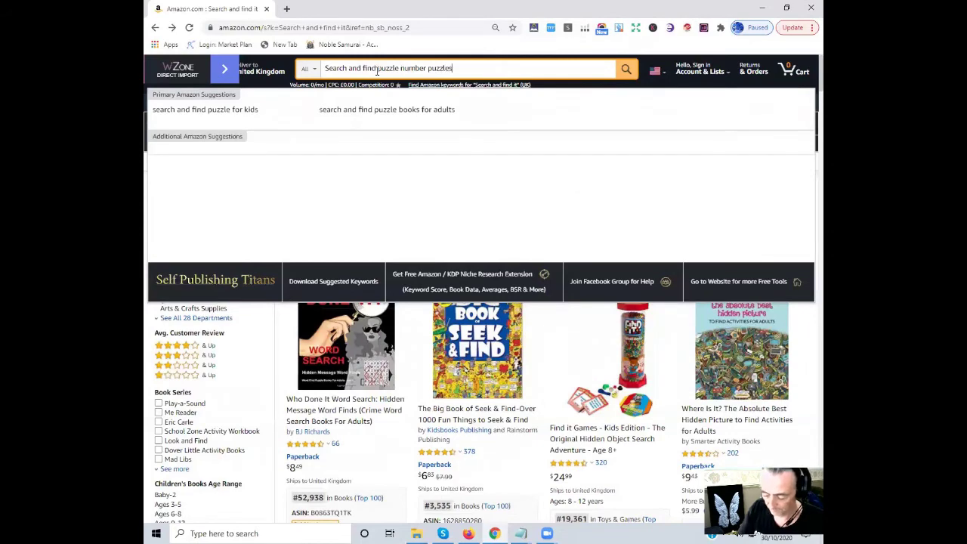
pyautogui.press('Return')
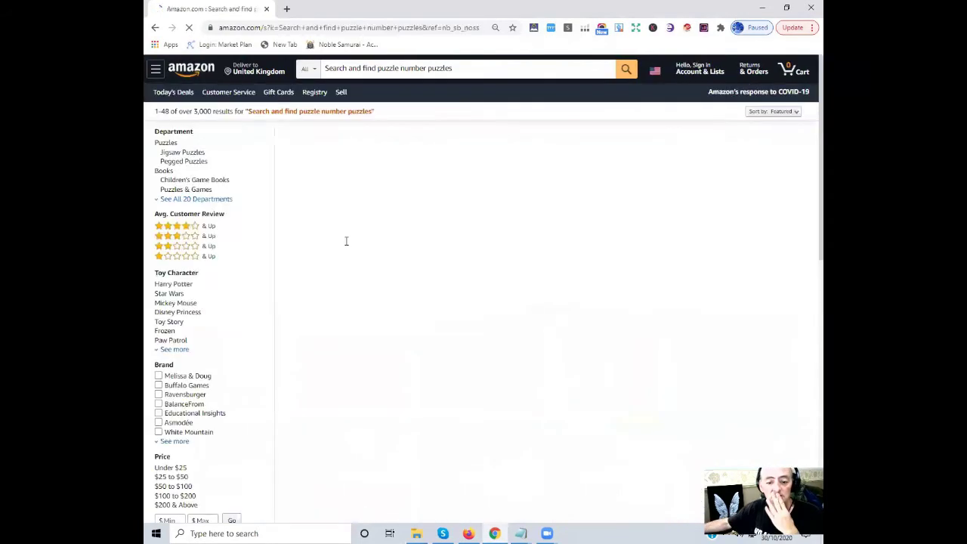
# - Examine the prices, ranks and product details of the 500 and 1000 Number Search puzzle books in the first result rows
pyautogui.scroll(-3, 550, 332)
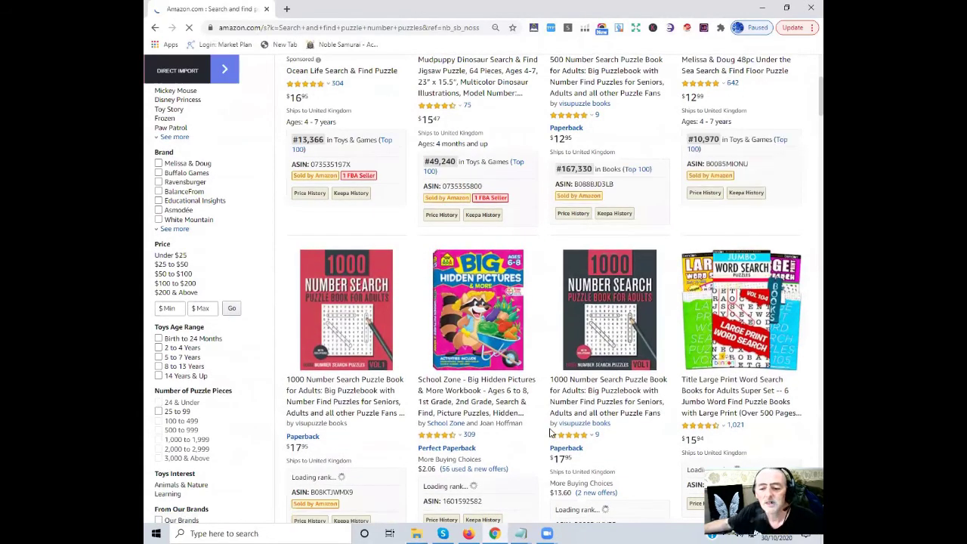
pyautogui.scroll(4, 429, 300)
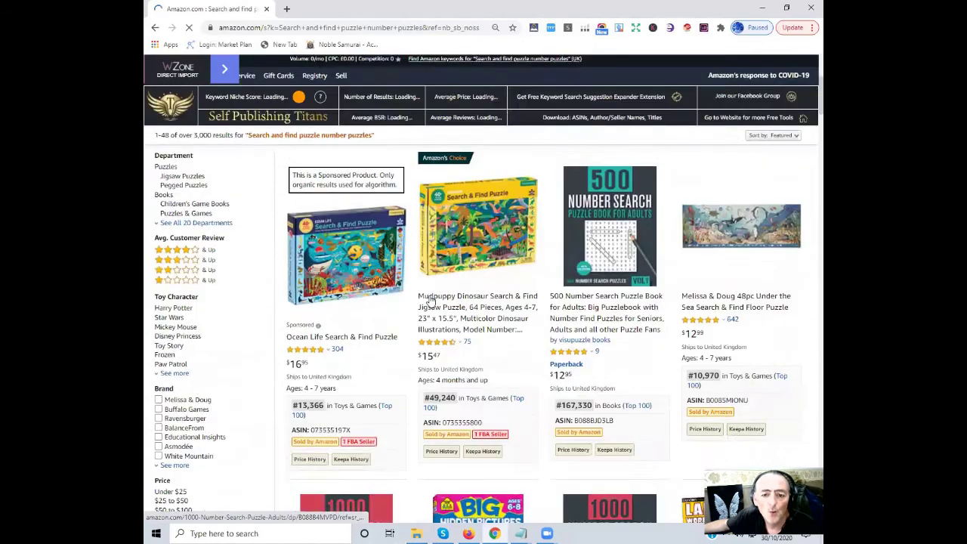
pyautogui.scroll(-4, 430, 301)
pyautogui.scroll(4, 429, 301)
pyautogui.moveTo(627, 225)
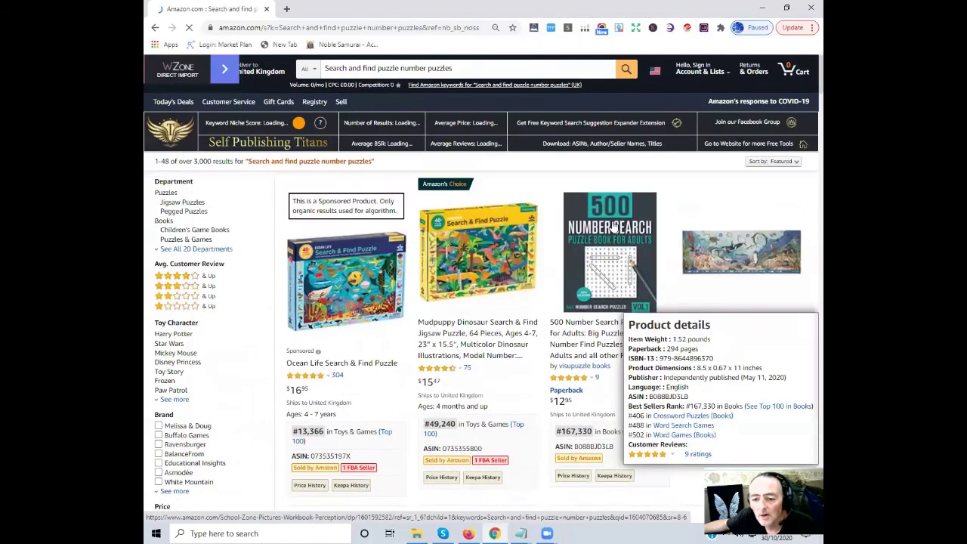
pyautogui.scroll(-1, 584, 352)
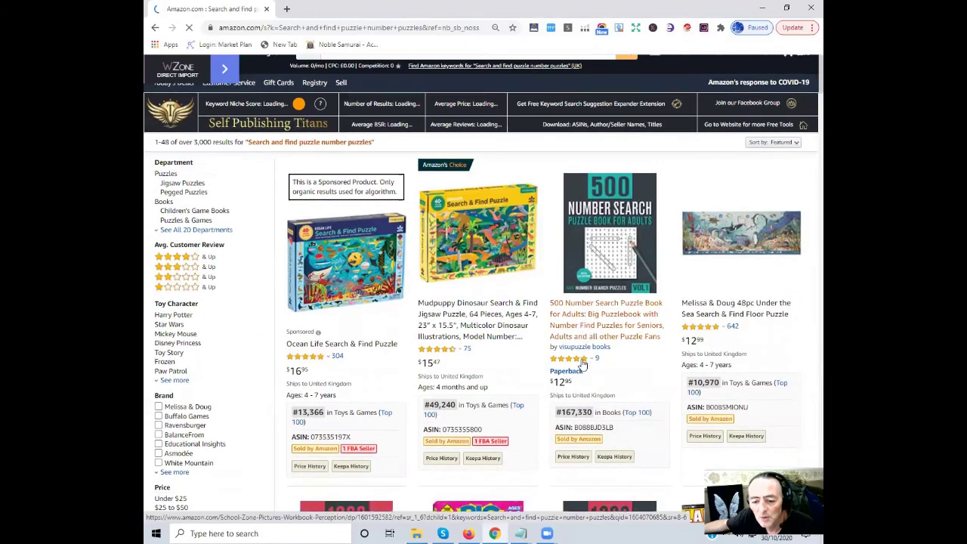
pyautogui.scroll(-3, 287, 339)
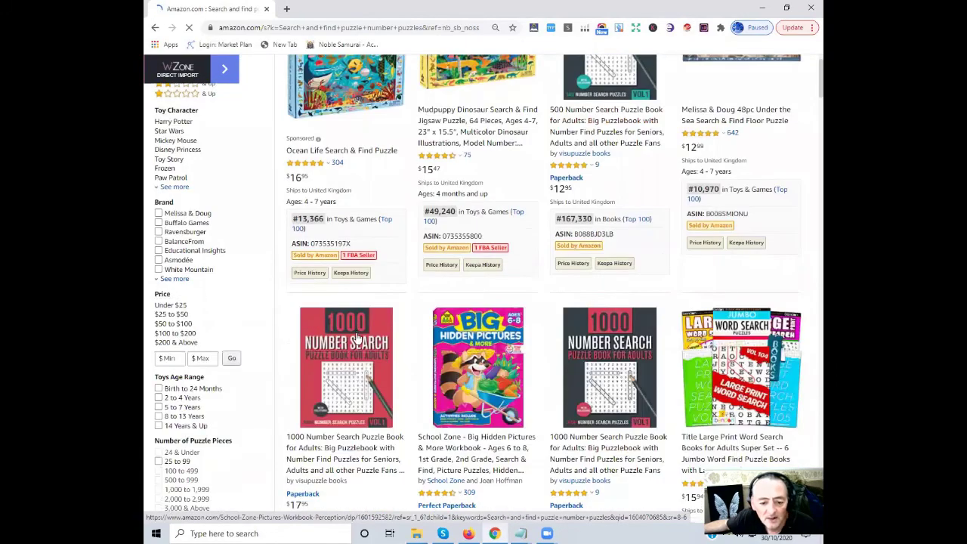
pyautogui.moveTo(353, 312)
pyautogui.scroll(-2, 352, 312)
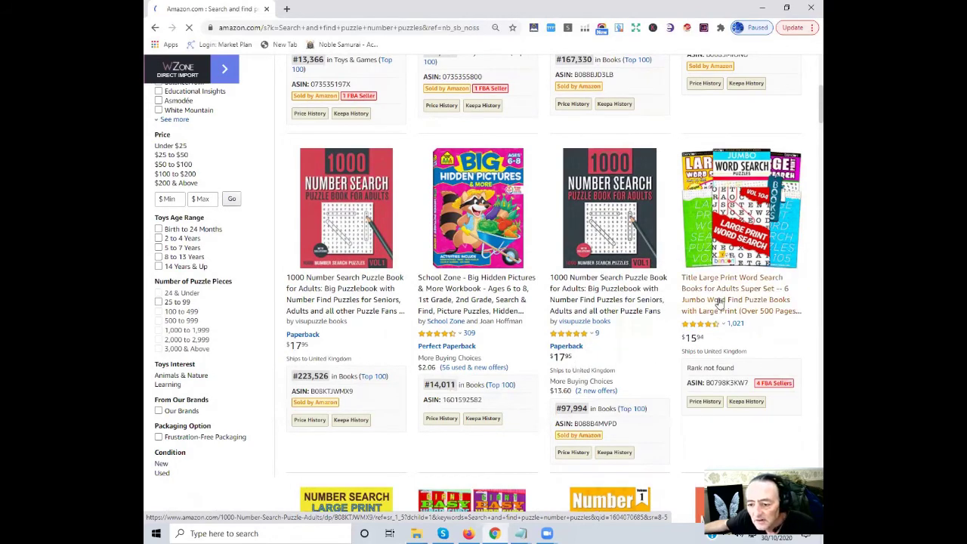
# - Compare the prices, ratings and ranks of the large print, 100-puzzle and 750-puzzle number search books in the third result row
pyautogui.scroll(-1, 465, 321)
pyautogui.scroll(-2, 465, 321)
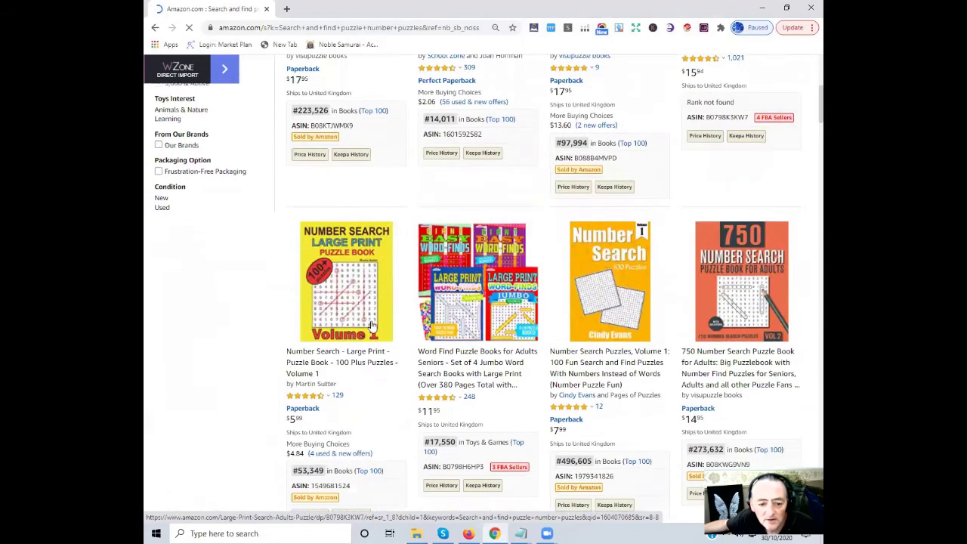
pyautogui.moveTo(332, 261)
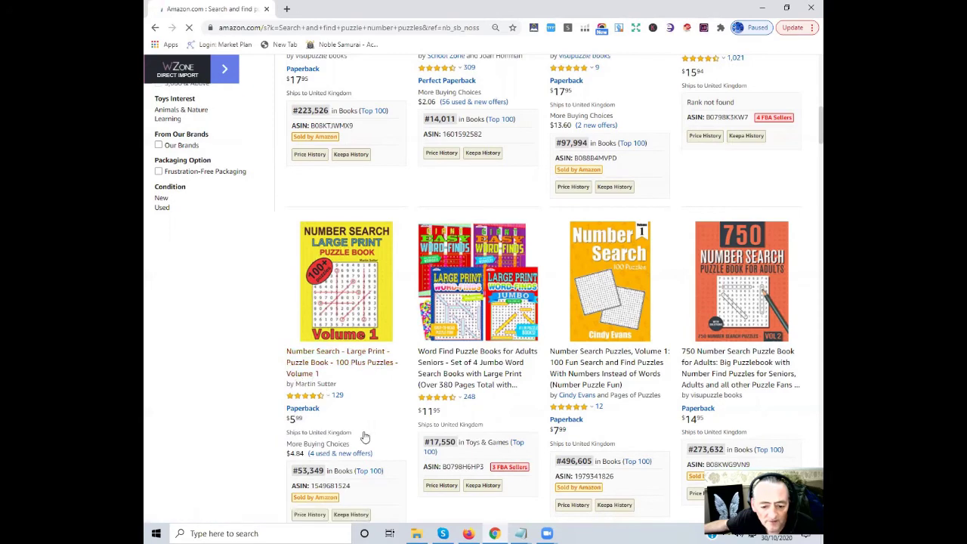
pyautogui.moveTo(491, 326)
pyautogui.scroll(-1, 492, 340)
pyautogui.scroll(-1, 529, 288)
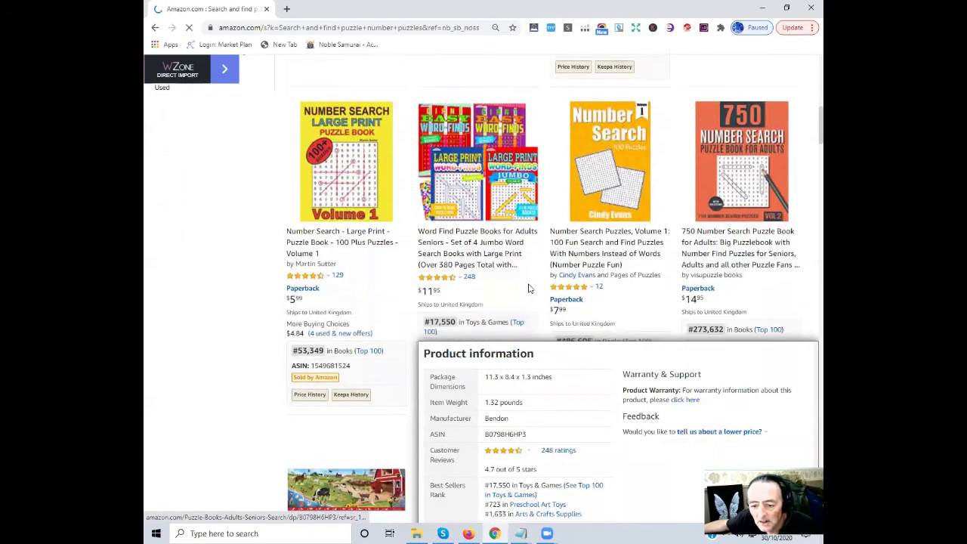
pyautogui.scroll(-1, 529, 289)
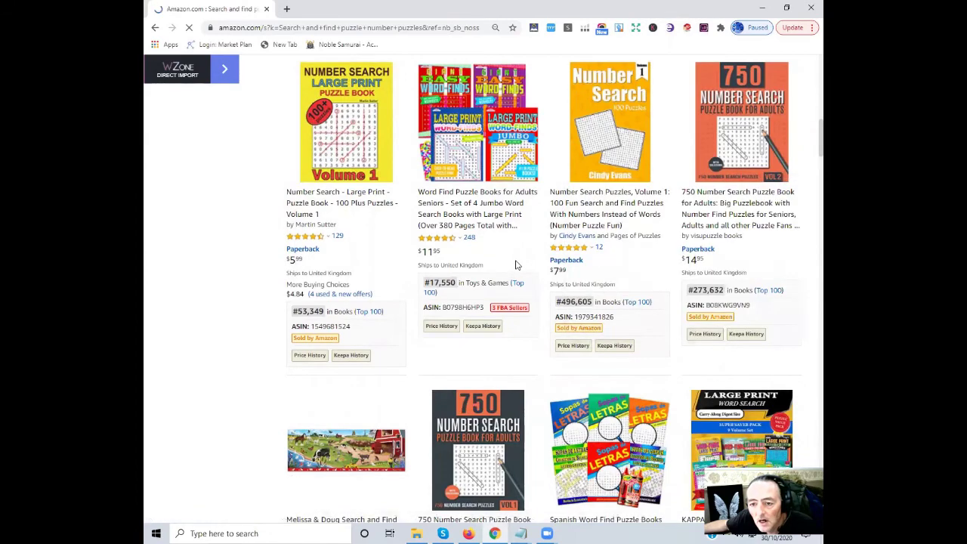
pyautogui.moveTo(641, 120)
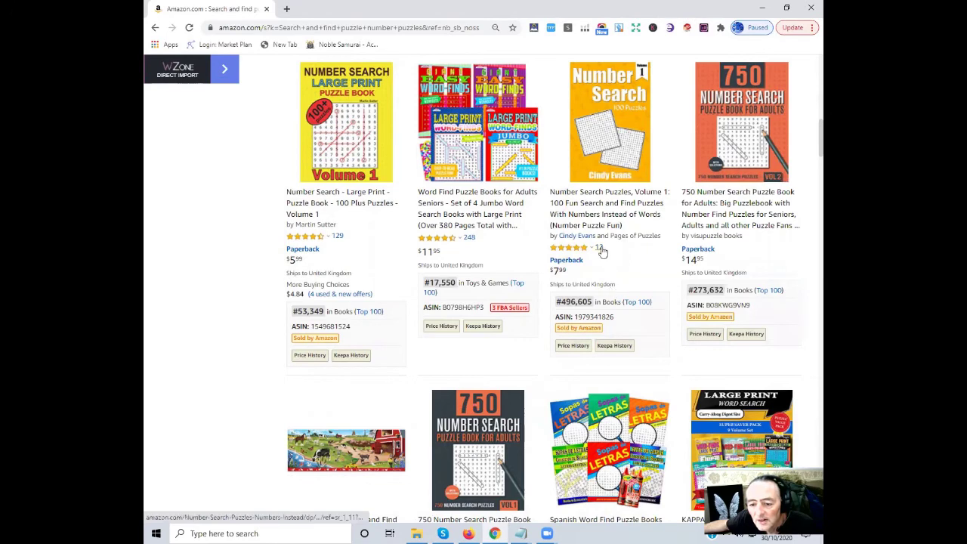
pyautogui.moveTo(697, 316)
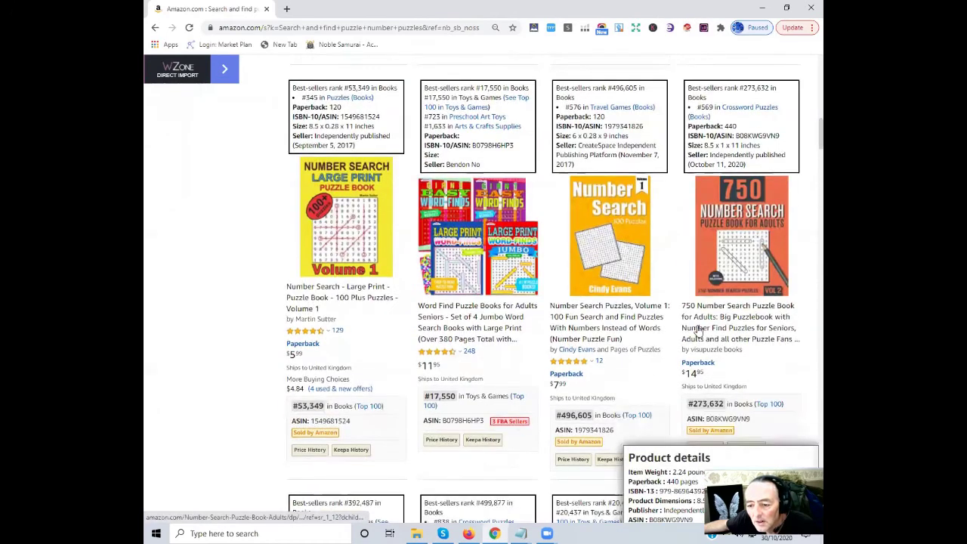
# - Look through the further Amazon results for number search books, checking page counts, sizes and prices down to the Fantastic Number Search book
pyautogui.scroll(-1, 697, 332)
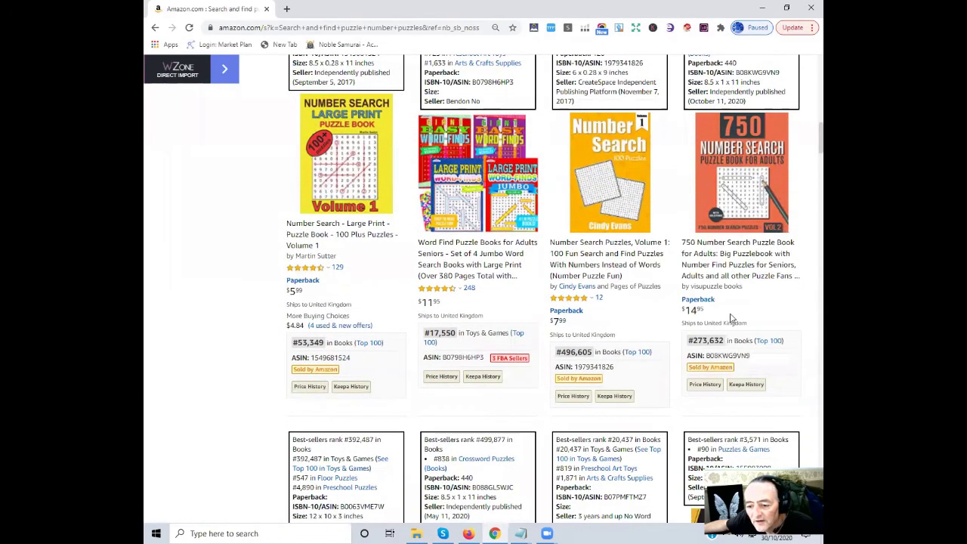
pyautogui.scroll(-3, 259, 330)
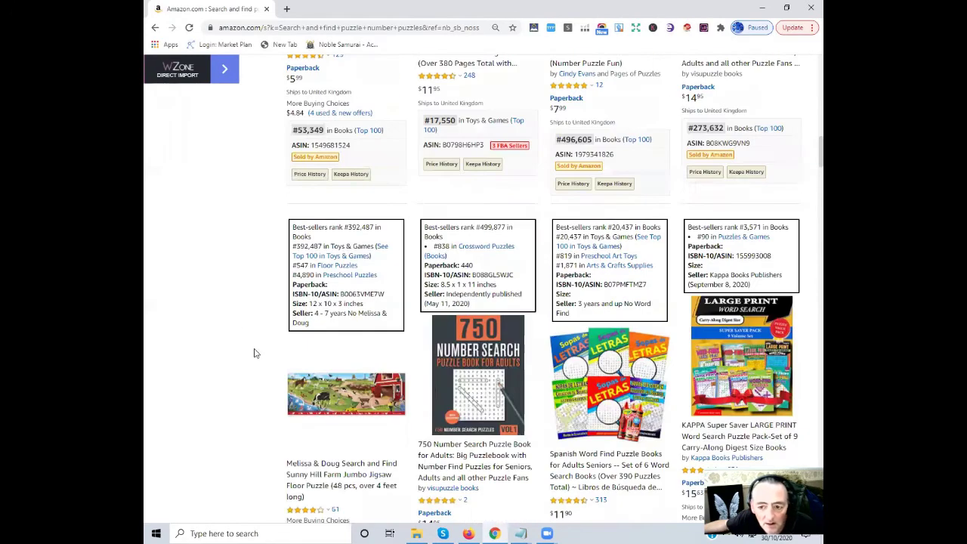
pyautogui.scroll(-2, 254, 352)
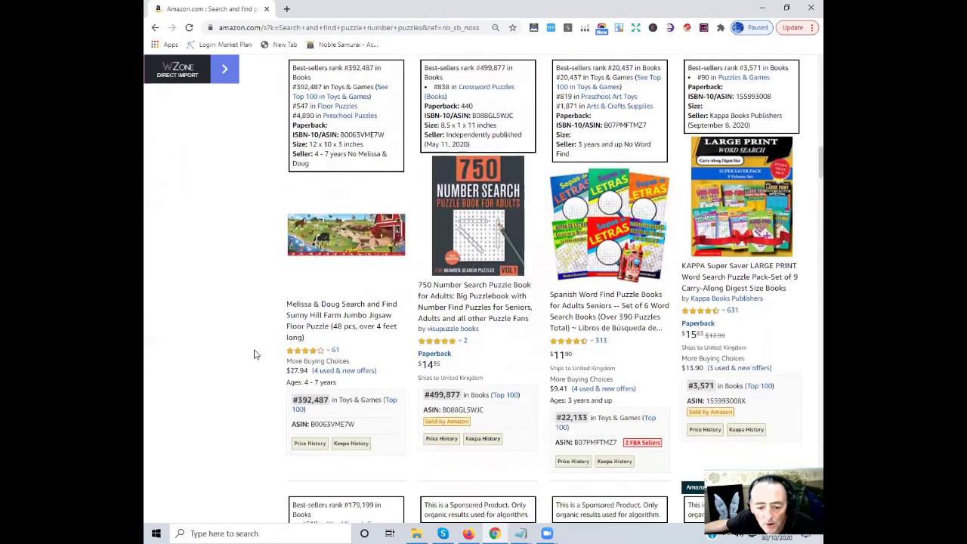
pyautogui.scroll(-1, 465, 372)
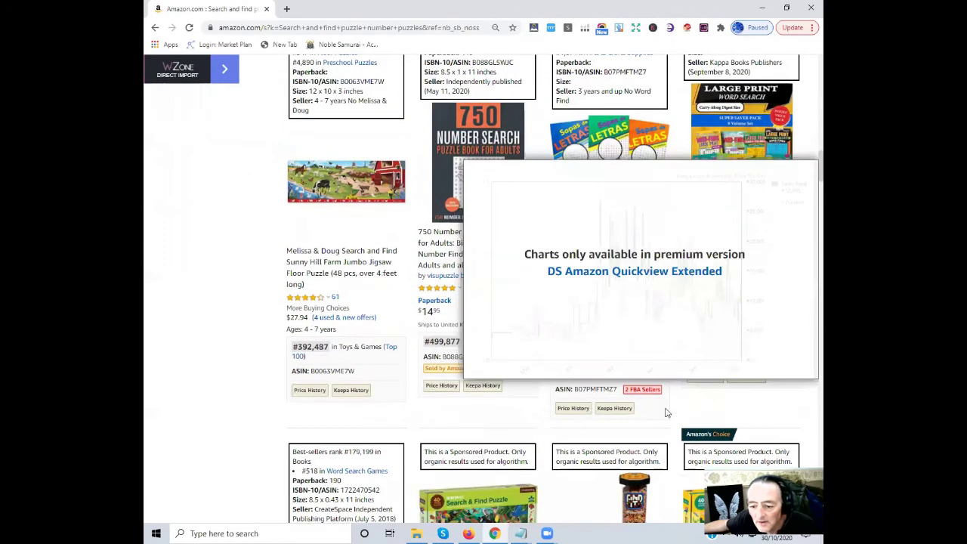
pyautogui.scroll(-1, 667, 413)
pyautogui.scroll(-4, 340, 347)
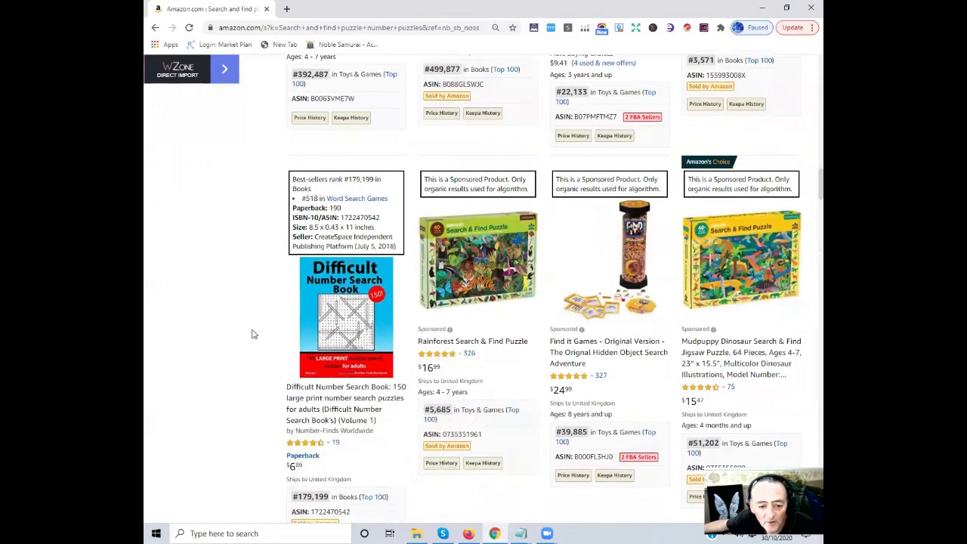
pyautogui.scroll(-3, 254, 334)
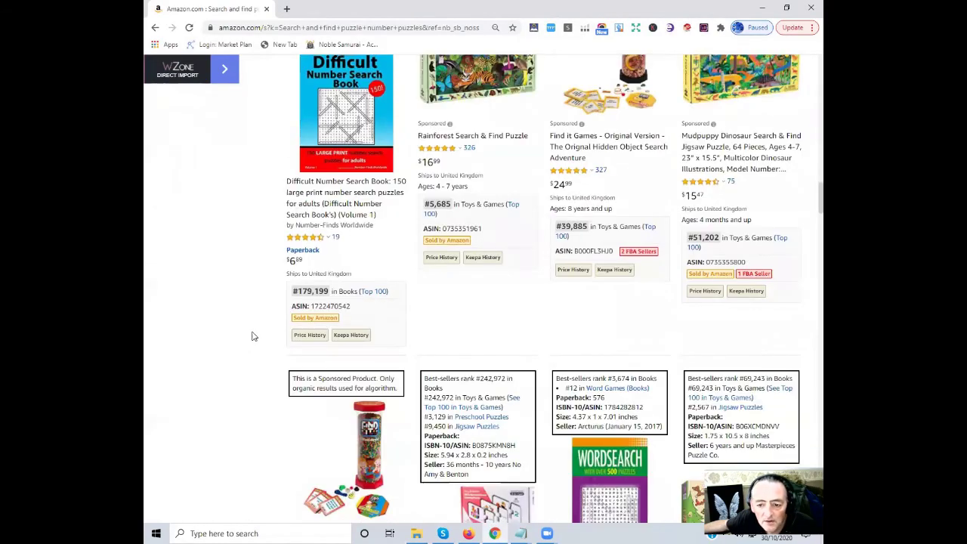
pyautogui.scroll(-2, 260, 312)
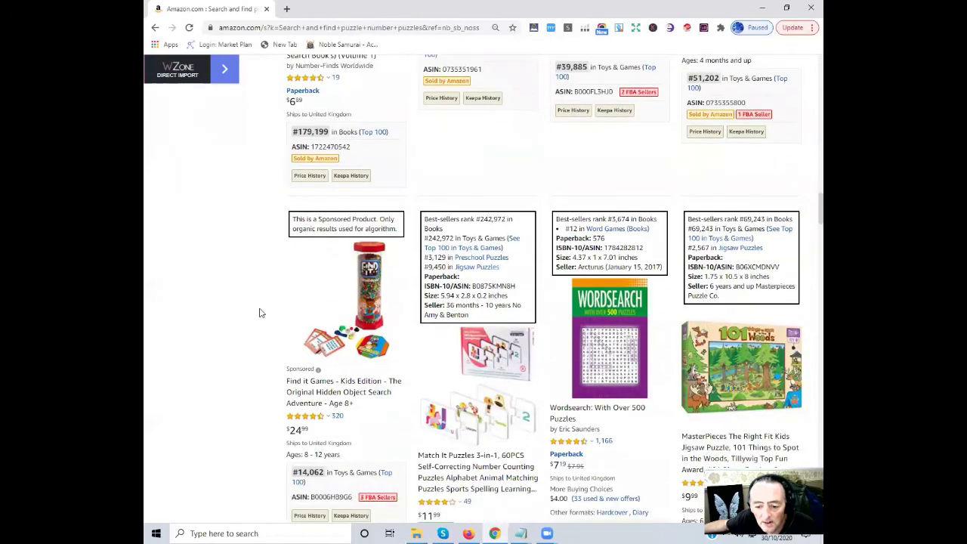
pyautogui.scroll(-2, 260, 312)
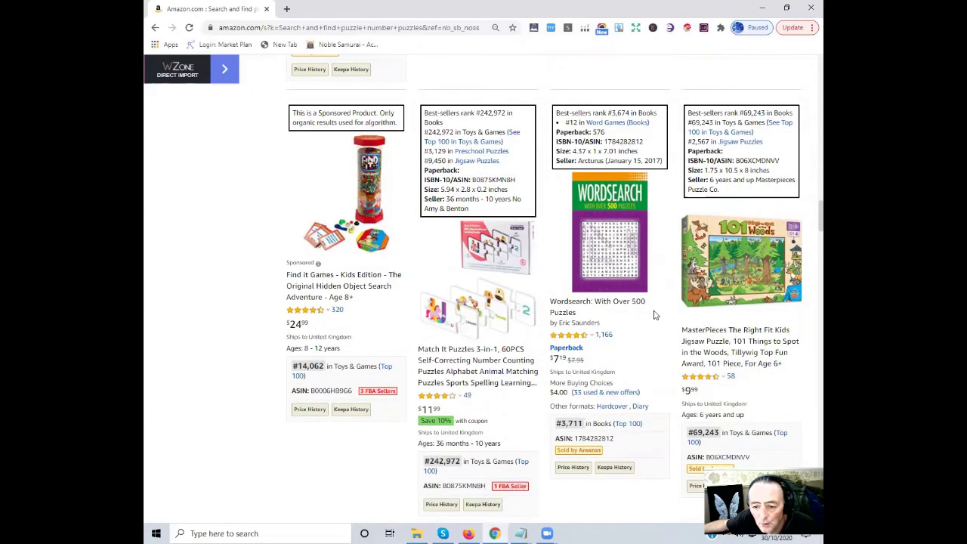
pyautogui.scroll(-4, 355, 333)
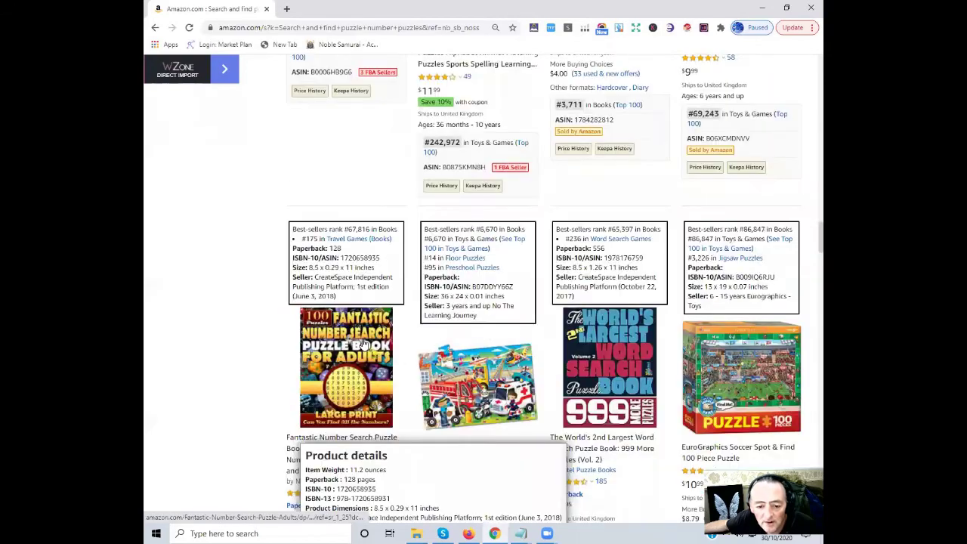
# - Go back to the large print Volume 1 and 100-puzzle number search paperbacks and compare their prices
pyautogui.scroll(6, 365, 341)
pyautogui.scroll(-5, 365, 342)
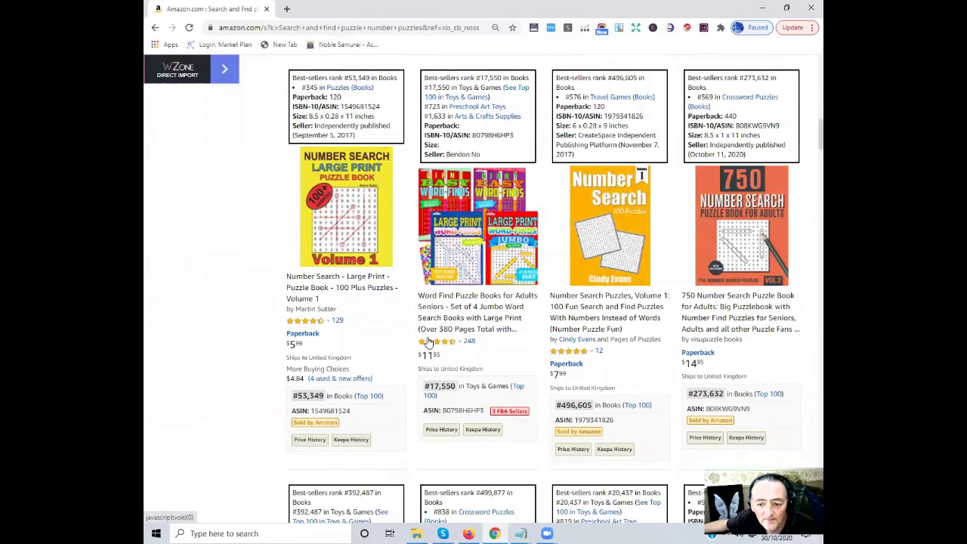
pyautogui.scroll(2, 431, 346)
pyautogui.scroll(-3, 431, 346)
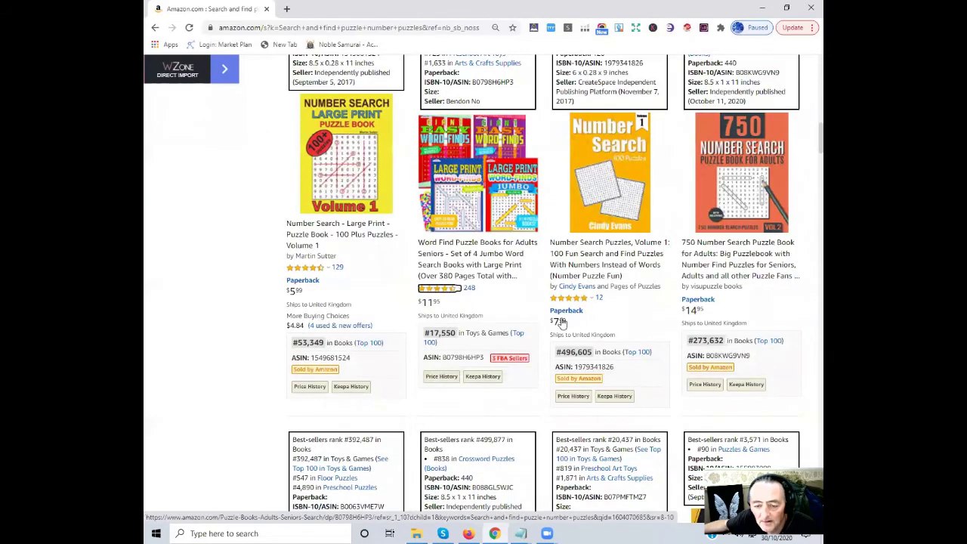
# - Return to the KDP pricing page, set the Amazon.com list price to 7.99 USD, and review the other marketplaces' prices and royalties
pyautogui.click(761, 9)
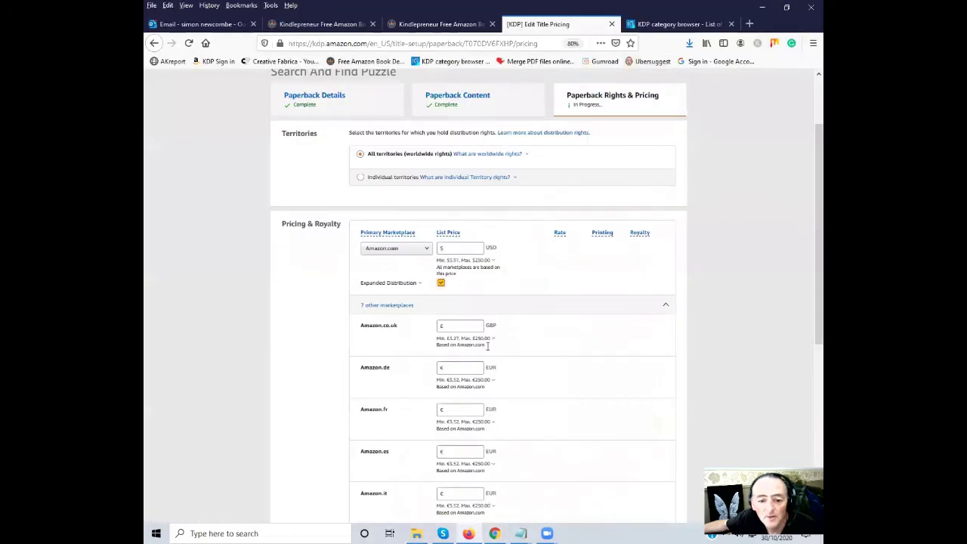
pyautogui.click(454, 248)
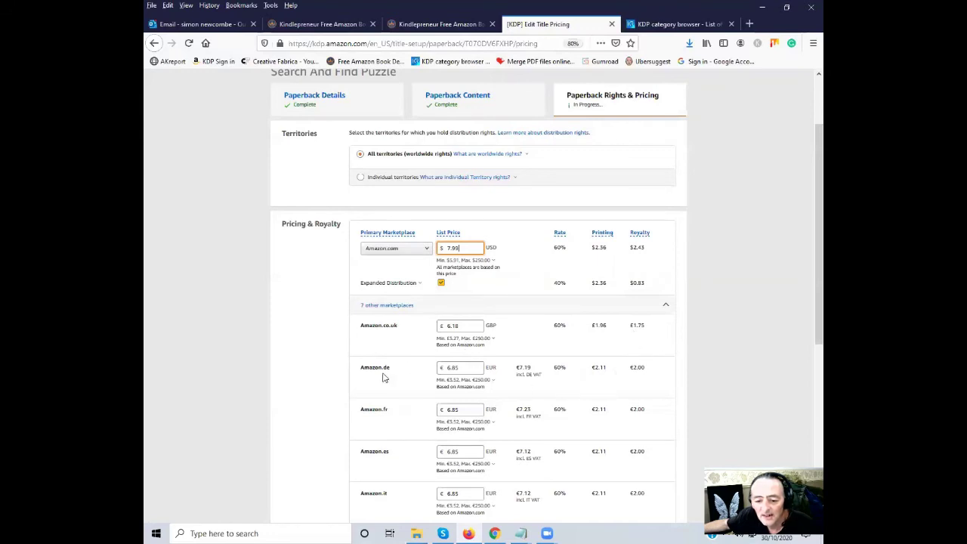
pyautogui.scroll(-5, 446, 438)
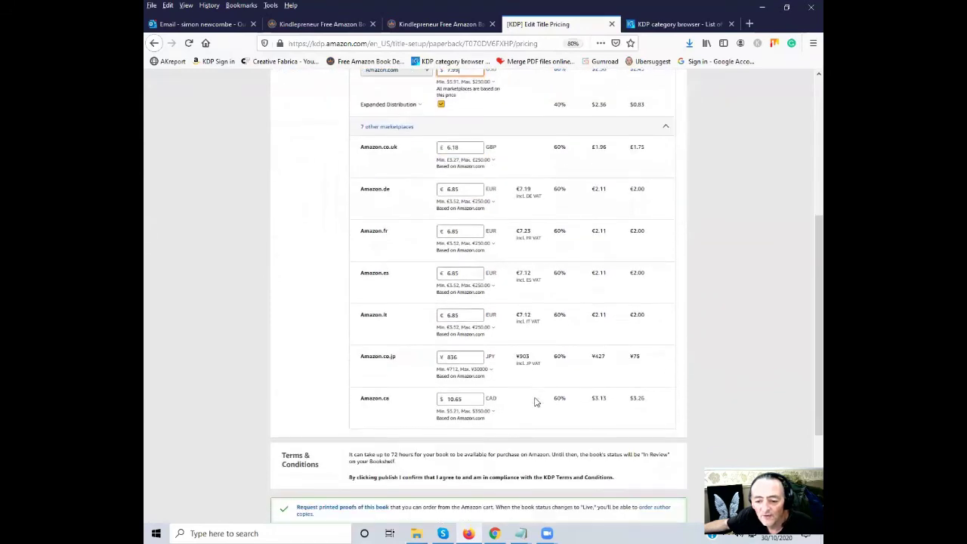
pyautogui.scroll(6, 387, 344)
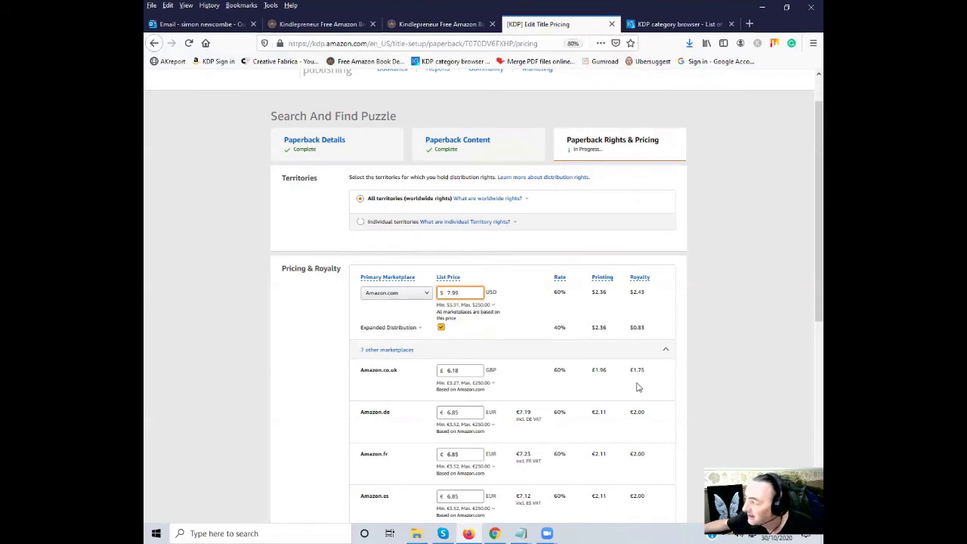
pyautogui.scroll(-8, 637, 388)
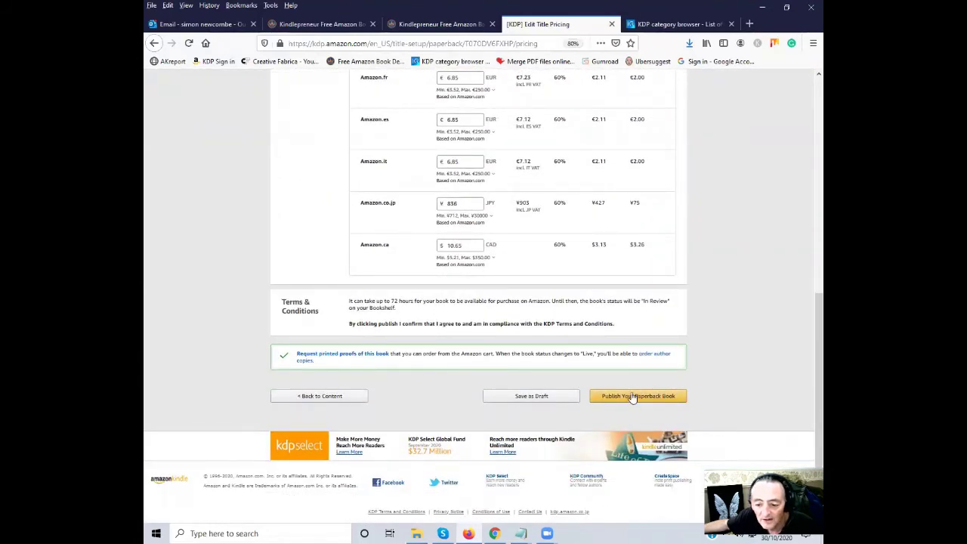
# - Publish the Search And Find Puzzle paperback, dismiss the submission notice, and look over the titles on the bookshelf
pyautogui.click(633, 397)
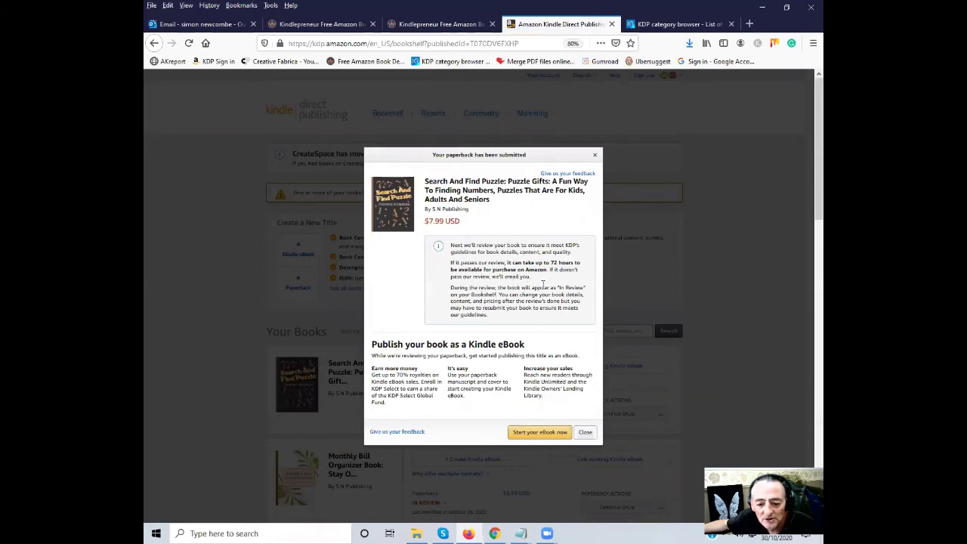
pyautogui.click(584, 433)
pyautogui.scroll(-4, 382, 341)
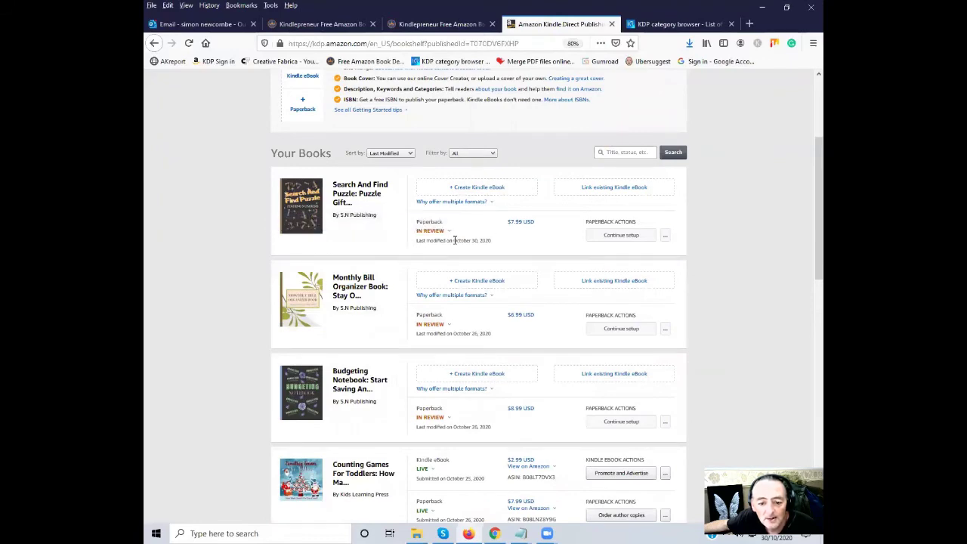
pyautogui.scroll(-4, 406, 406)
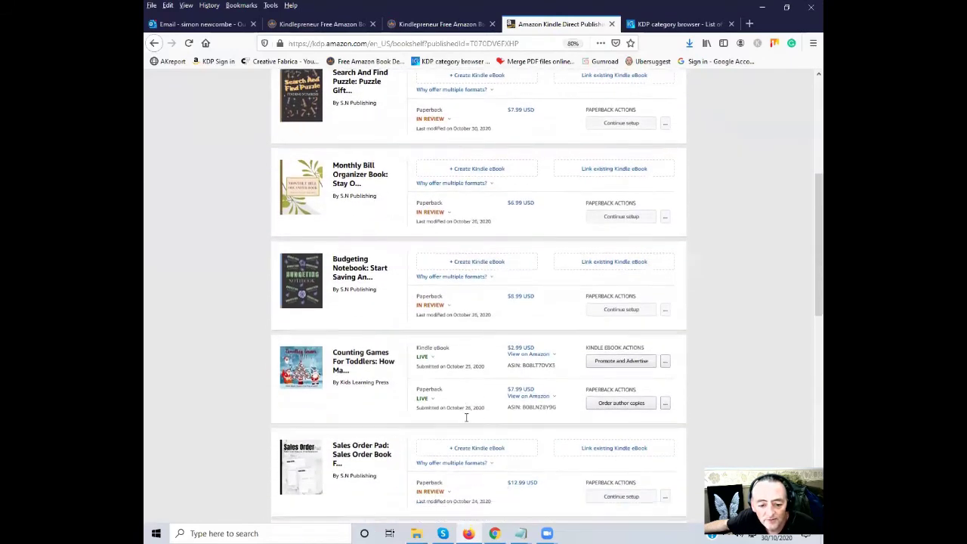
pyautogui.scroll(-4, 423, 396)
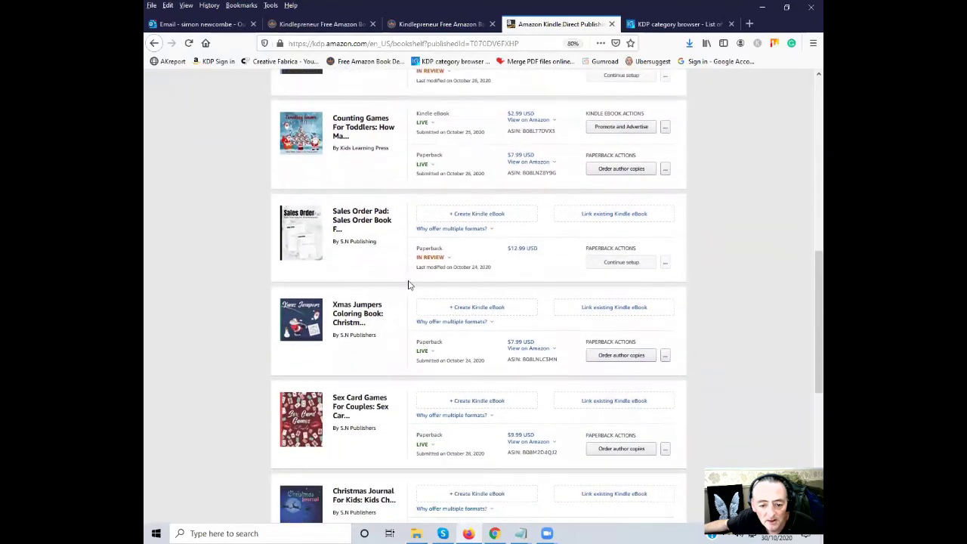
pyautogui.scroll(-8, 425, 366)
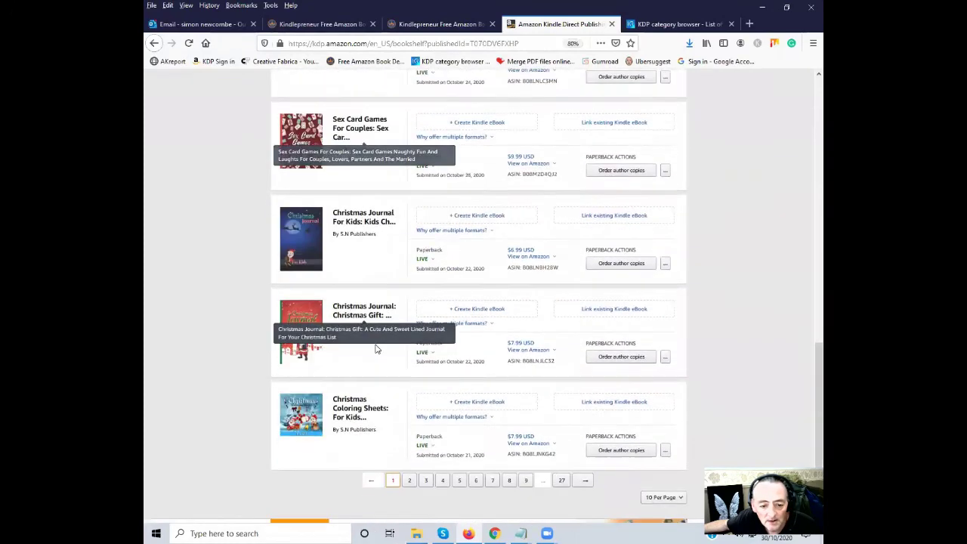
pyautogui.scroll(20, 378, 345)
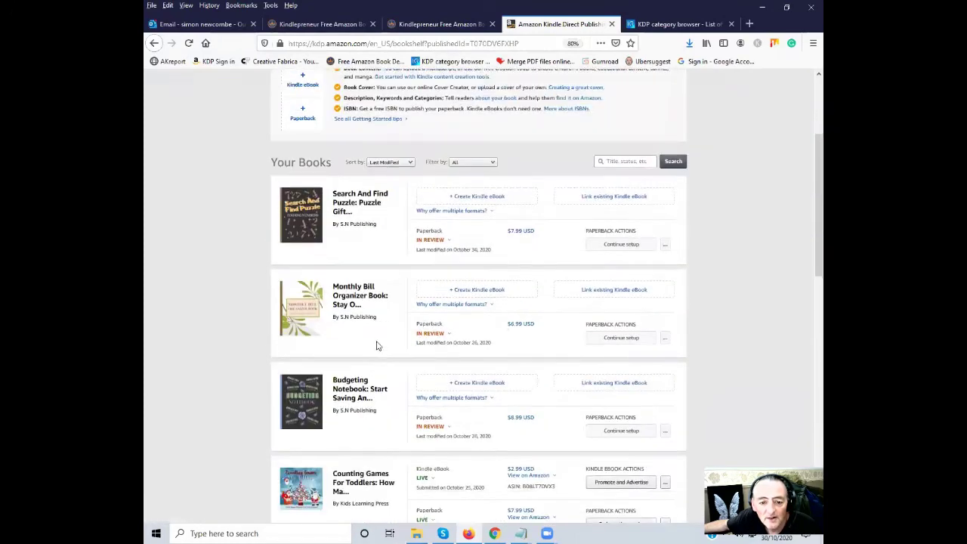
# - Open the KDP sales reports and examine the units ordered, KENP pages read and royalties earned by marketplace
pyautogui.click(443, 118)
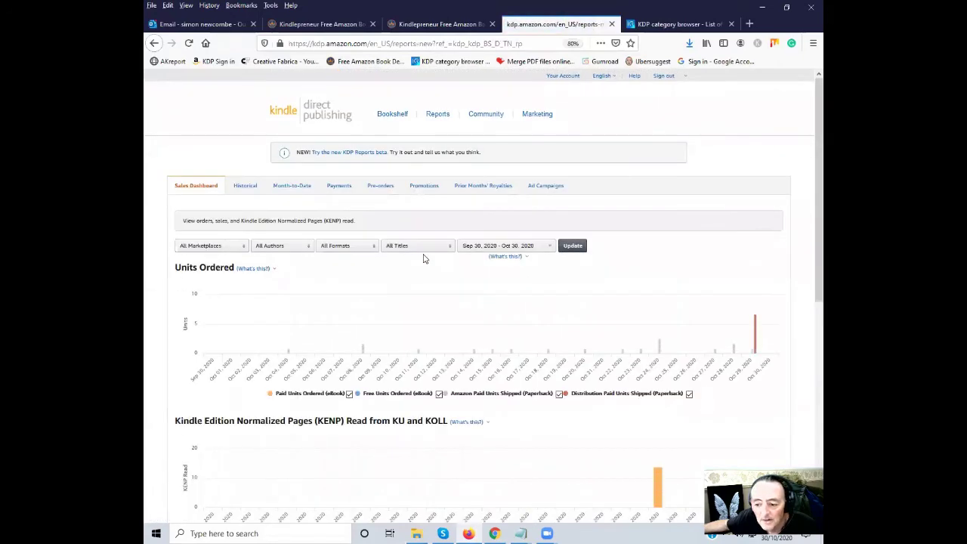
pyautogui.scroll(-3, 465, 332)
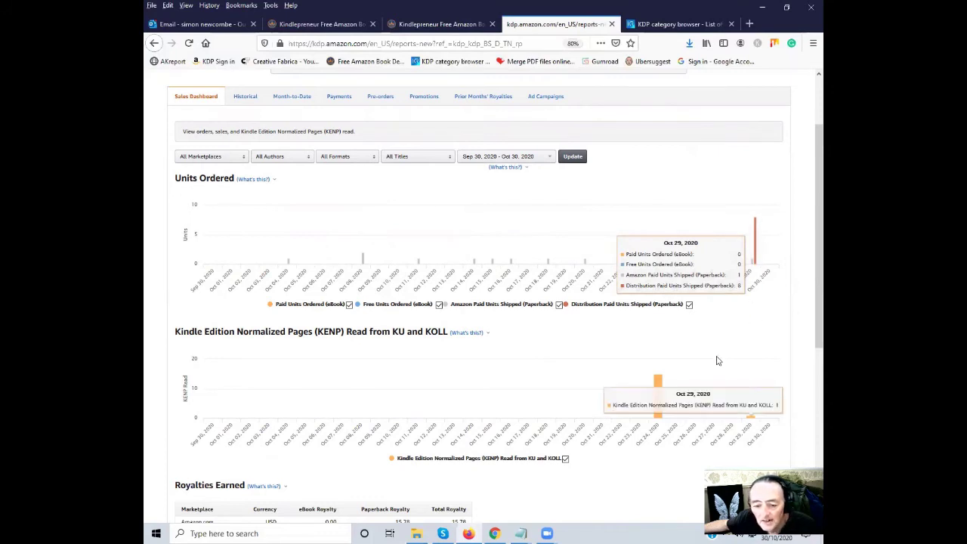
pyautogui.scroll(-5, 719, 360)
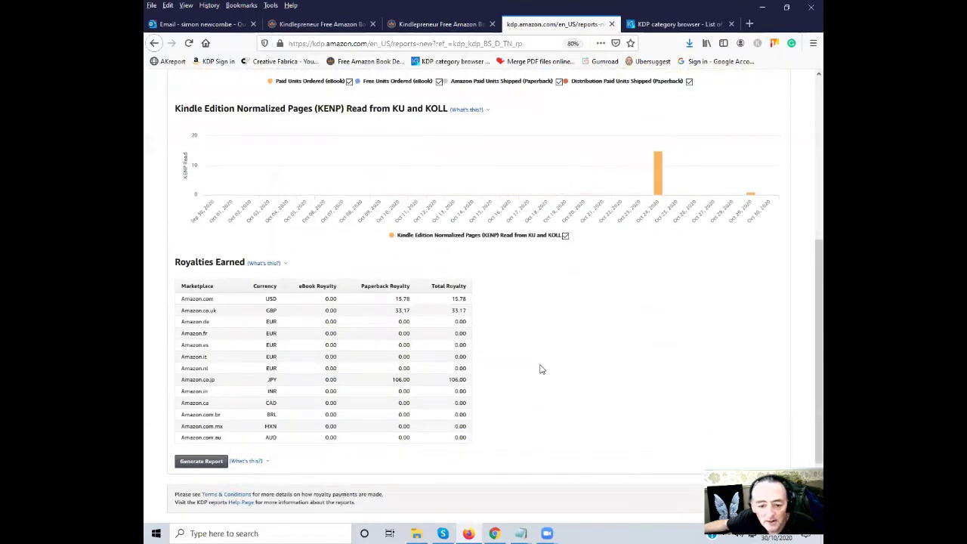
pyautogui.scroll(7, 520, 292)
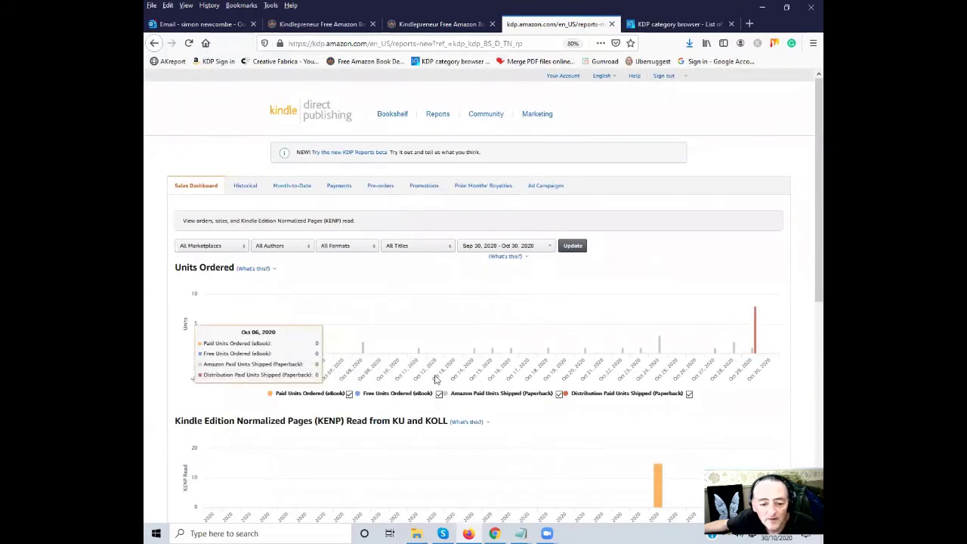
# - Return to the KDP bookshelf and check the status of the new puzzle book and the other recent titles
pyautogui.click(394, 119)
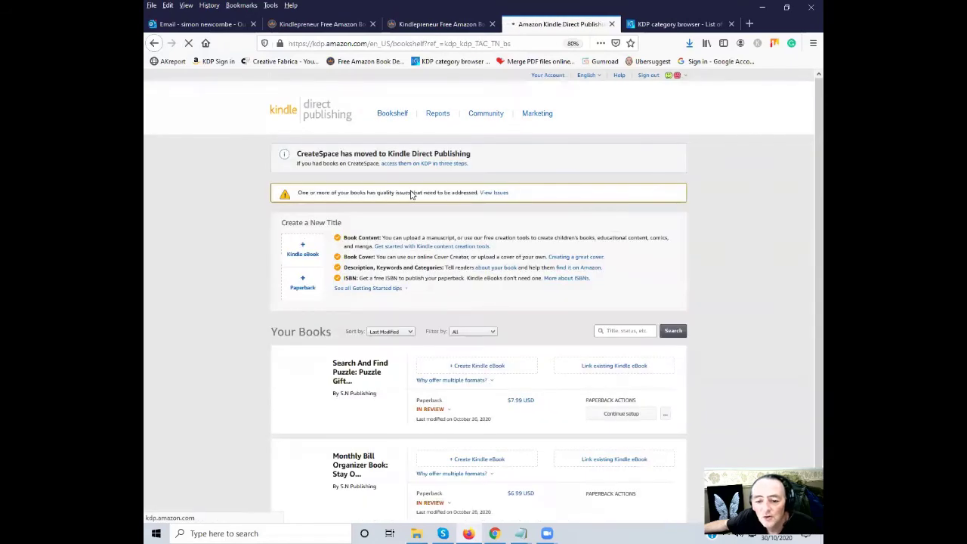
pyautogui.scroll(-4, 456, 289)
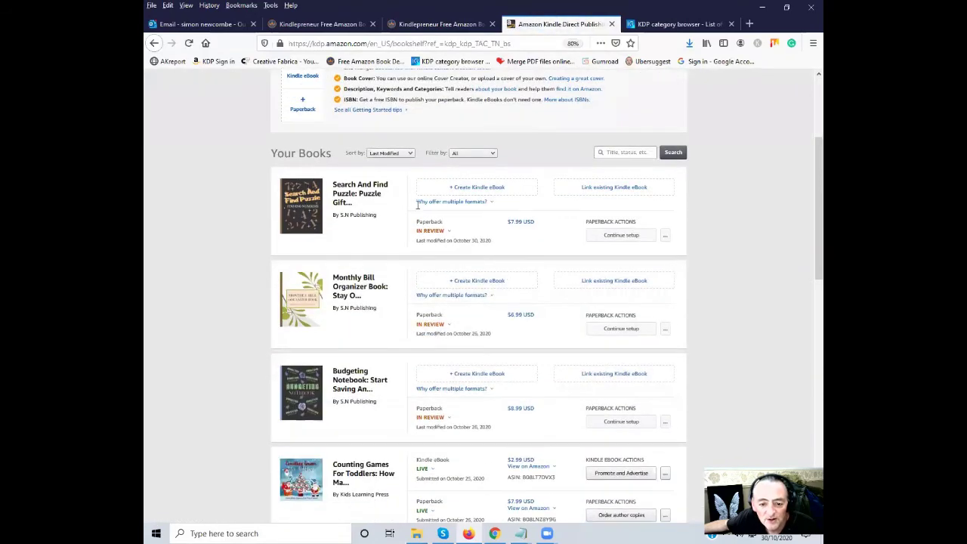
pyautogui.scroll(-5, 567, 330)
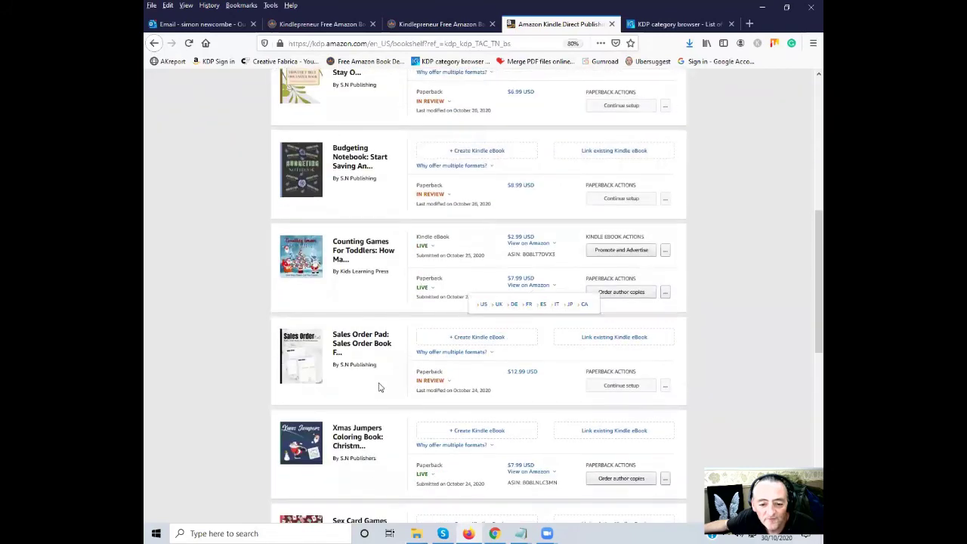
pyautogui.scroll(6, 397, 291)
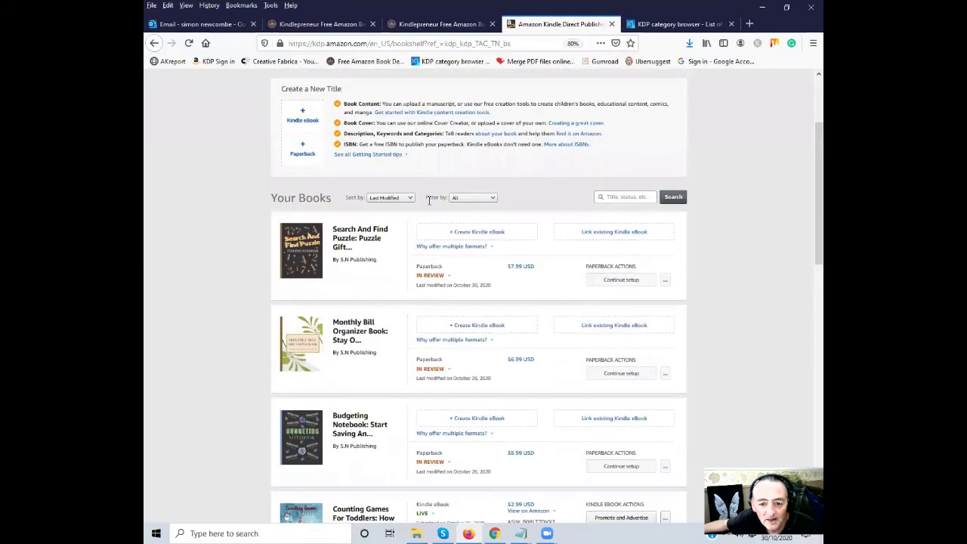
pyautogui.scroll(-2, 530, 407)
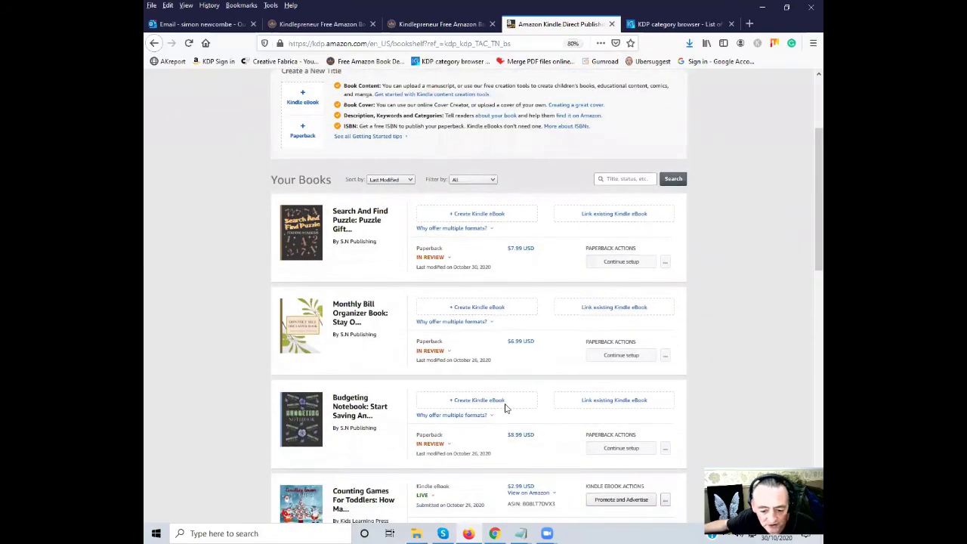
pyautogui.scroll(5, 514, 378)
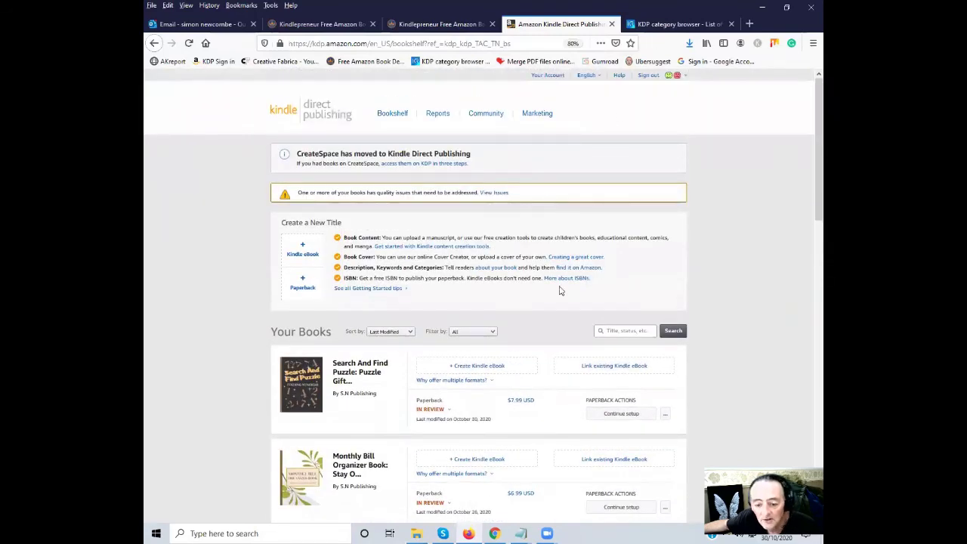
# - Switch to the Search And Find Puzzle T & D.txt notes in Notepad and look over their contents from the HTML description to the title
pyautogui.click(468, 534)
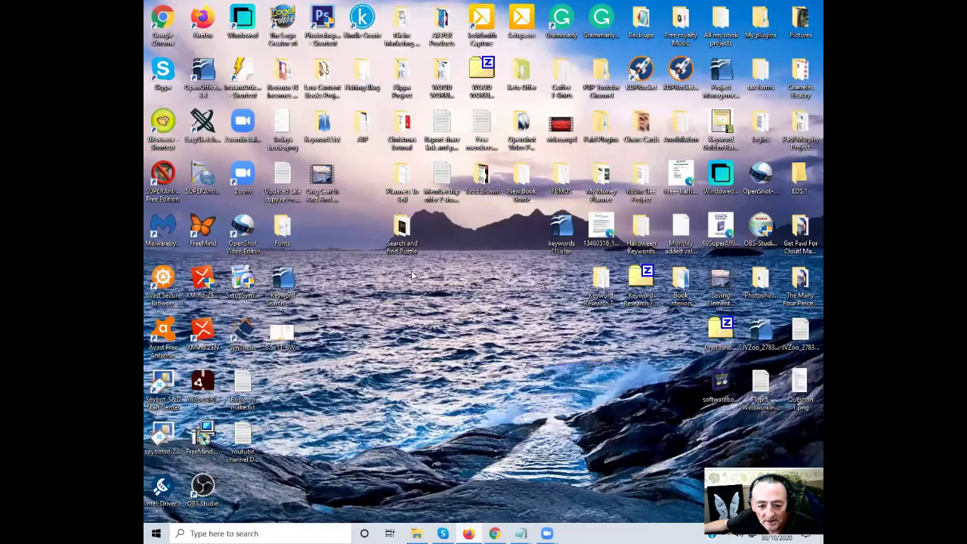
pyautogui.moveTo(524, 533)
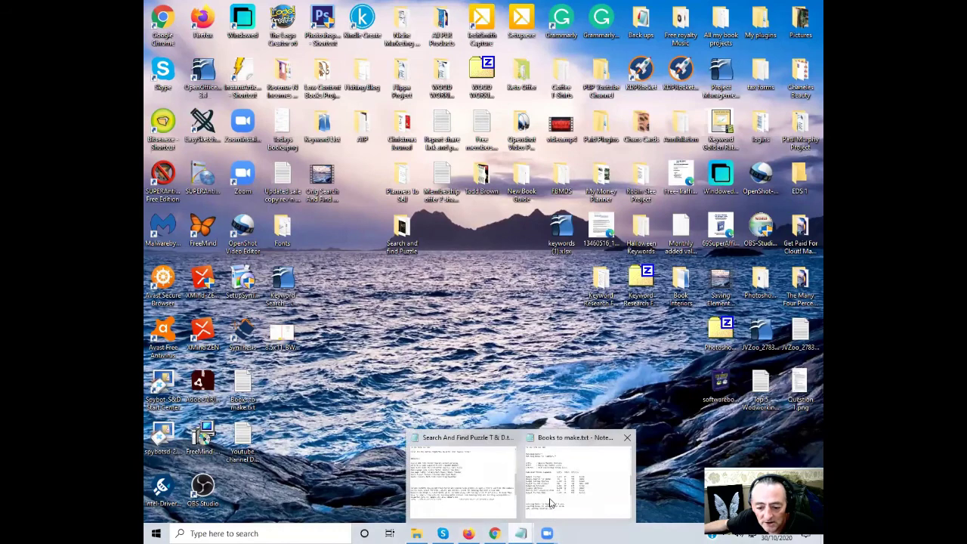
pyautogui.click(464, 468)
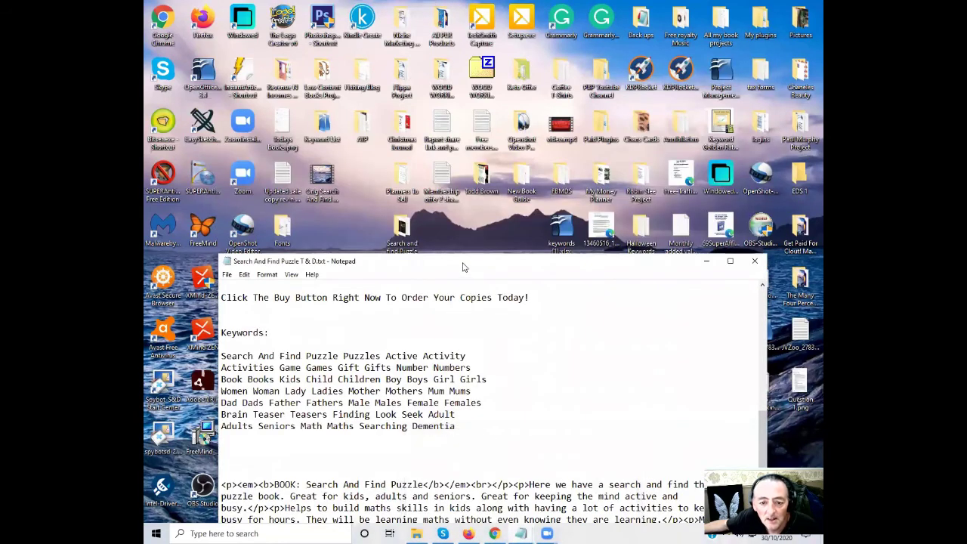
pyautogui.moveTo(464, 267); pyautogui.dragTo(472, 89)
pyautogui.scroll(-4, 447, 395)
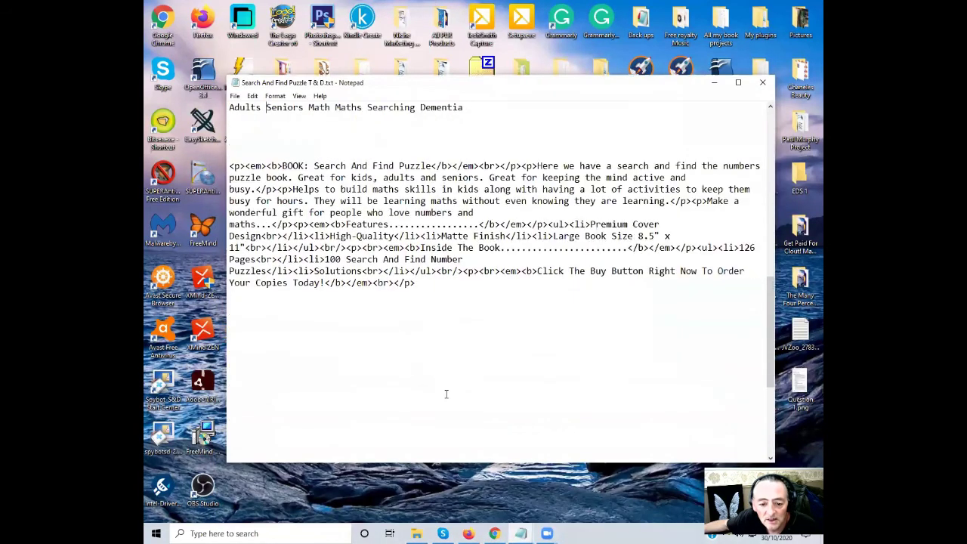
pyautogui.scroll(13, 447, 393)
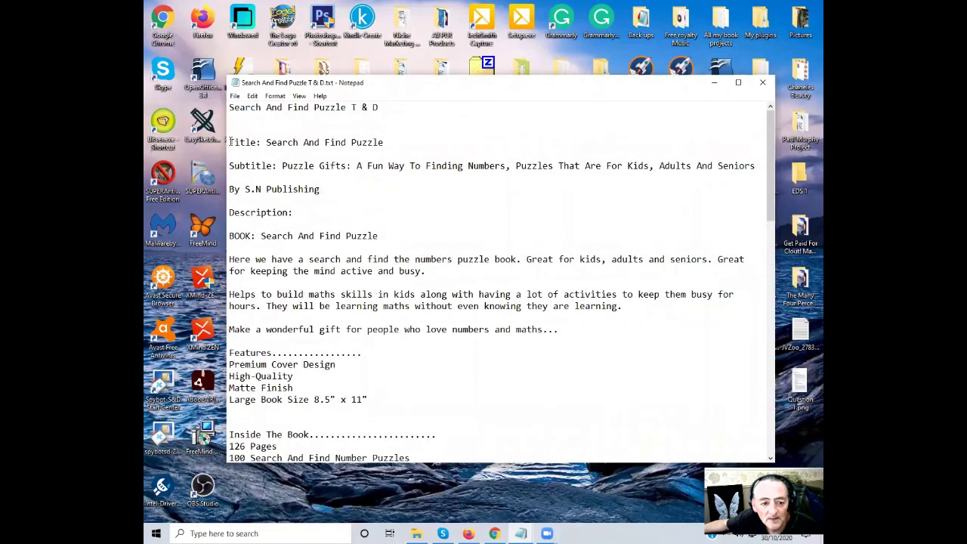
# - Highlight the notes from the title through the description, including the page count under Inside The Book, and clear the selection
pyautogui.moveTo(272, 142); pyautogui.dragTo(319, 442)
pyautogui.scroll(-2, 469, 431)
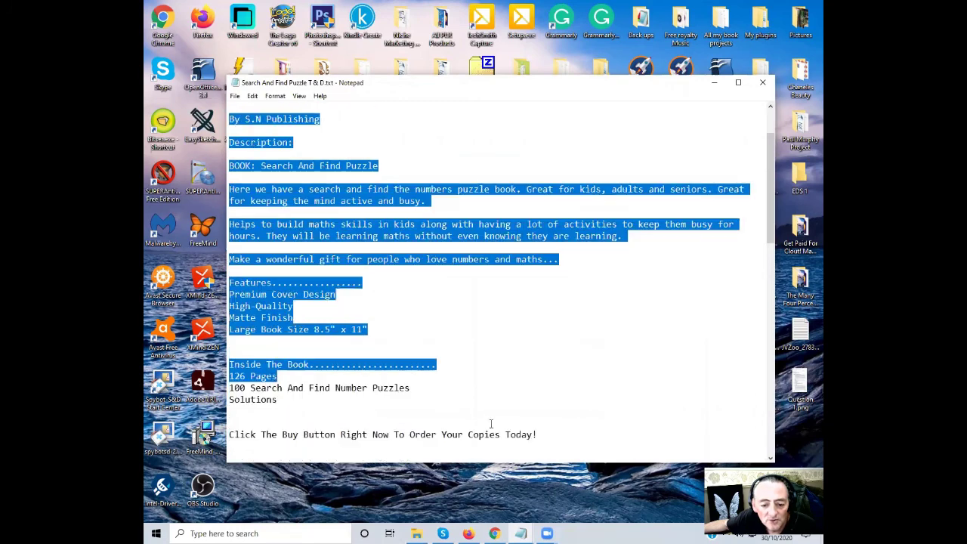
pyautogui.click(449, 392)
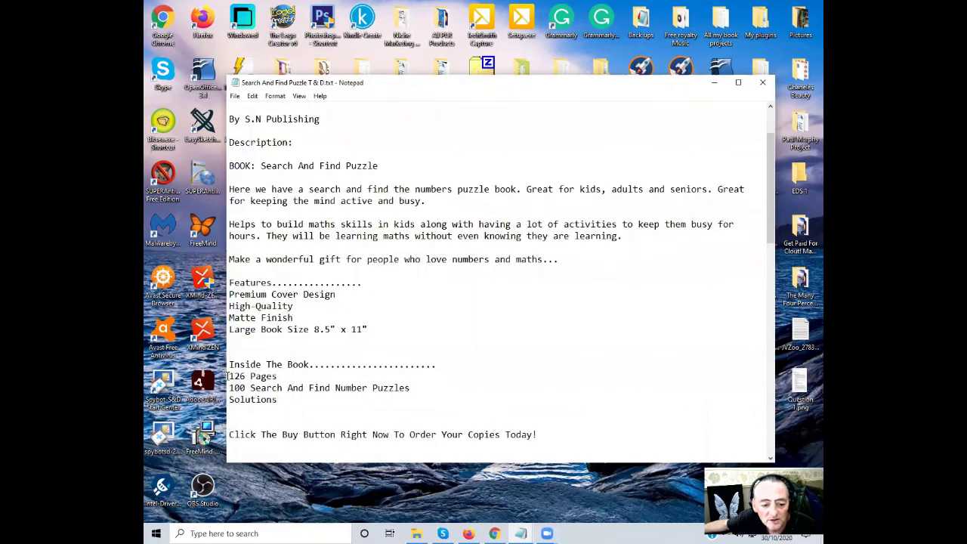
pyautogui.moveTo(230, 375); pyautogui.dragTo(290, 389)
pyautogui.click(293, 364)
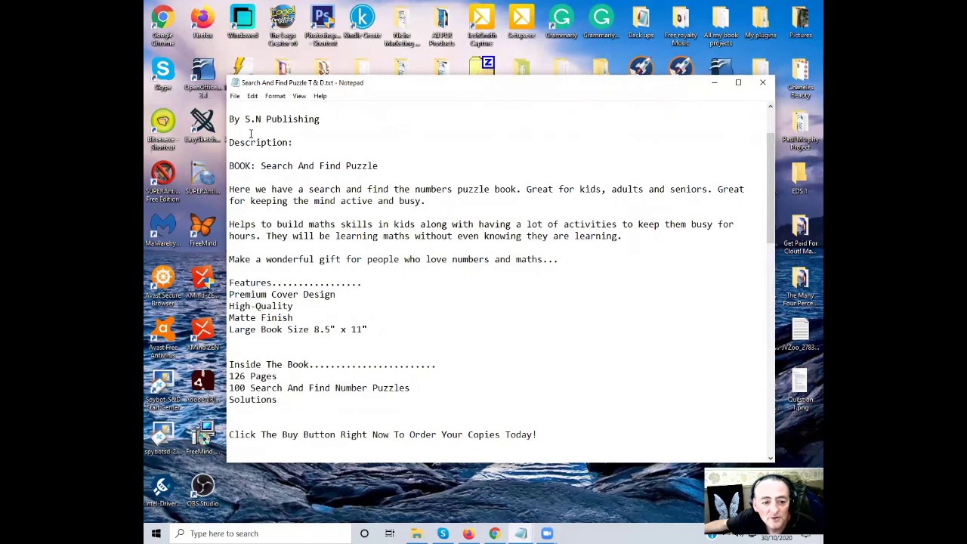
# - Review the title, subtitle, keywords and HTML-formatted description in the puzzle book's notes
pyautogui.scroll(1, 251, 134)
pyautogui.scroll(1, 249, 148)
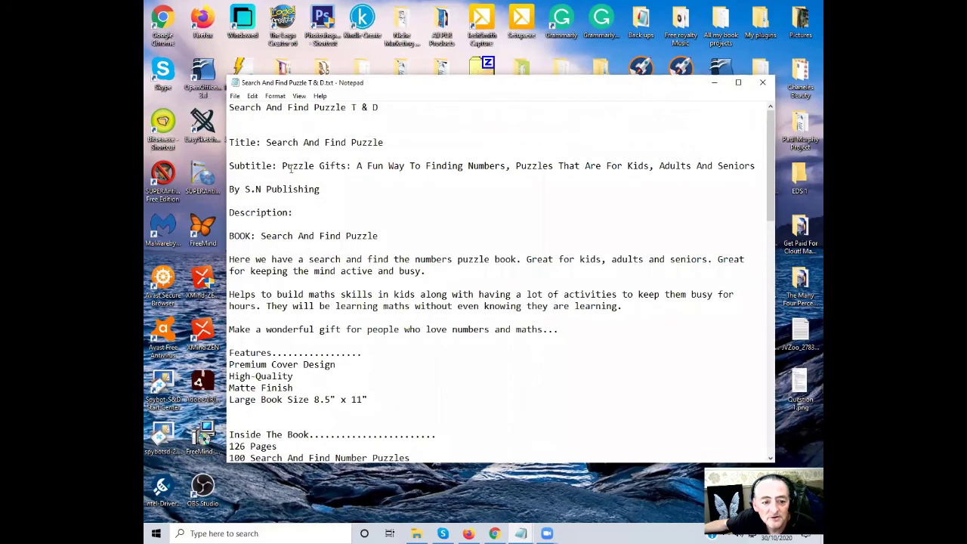
pyautogui.scroll(-8, 294, 445)
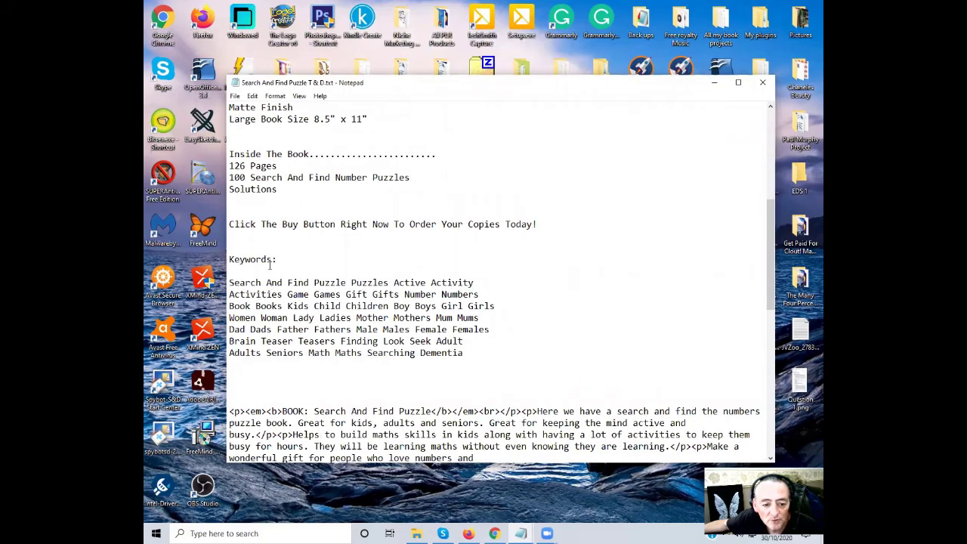
pyautogui.scroll(-4, 361, 398)
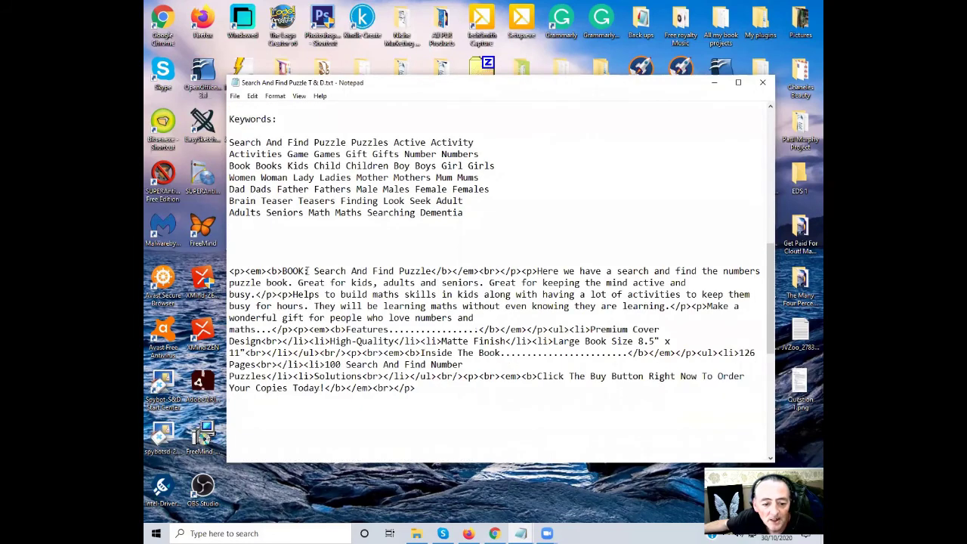
pyautogui.scroll(12, 306, 271)
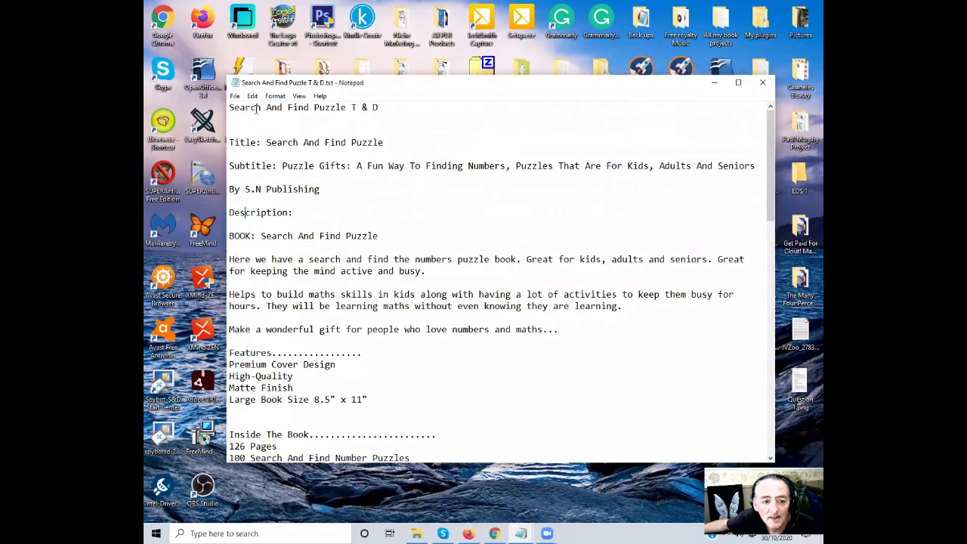
# - Save the Search And Find Puzzle T & D.txt notes and close the file
pyautogui.click(235, 96)
pyautogui.click(250, 142)
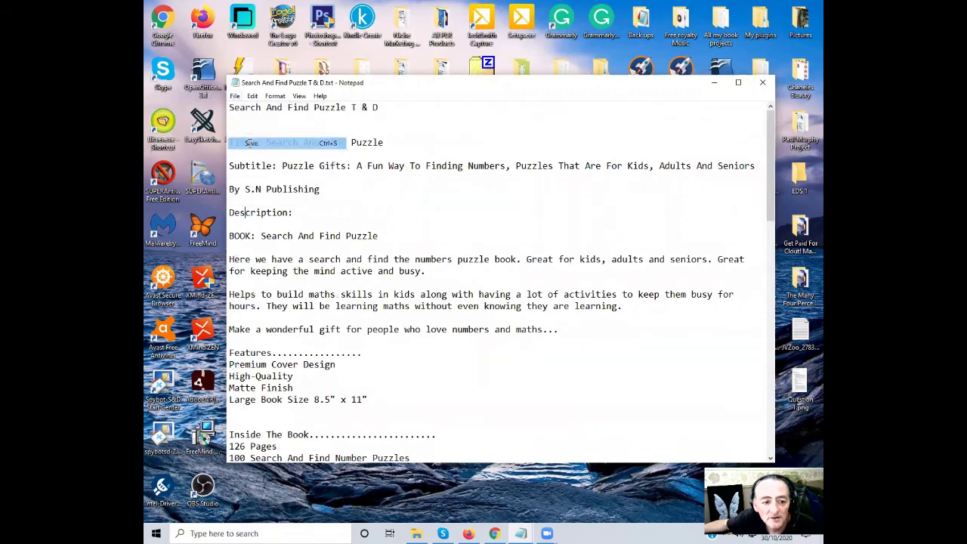
pyautogui.click(763, 83)
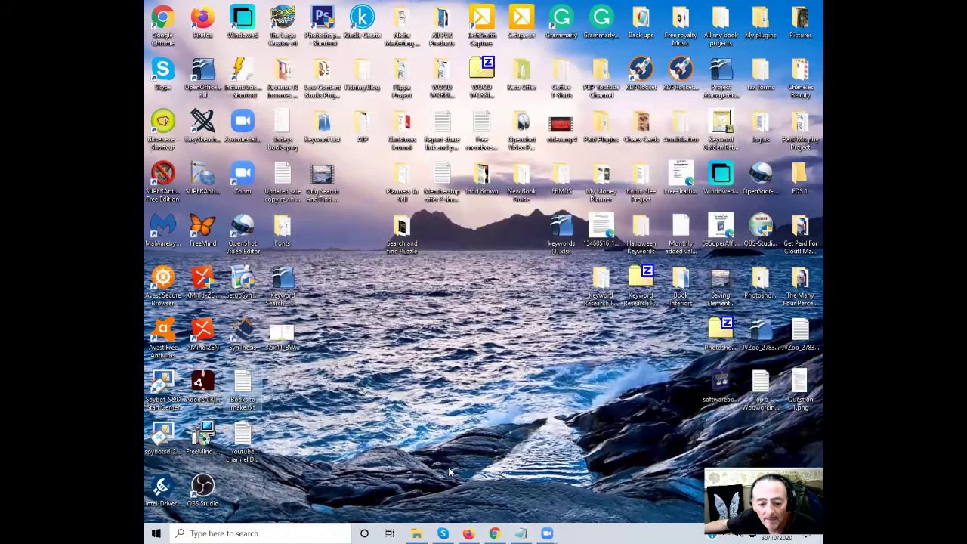
# - Open the Search and find Puzzle folder in File Explorer and look at the contents of its Files and Images subfolders
pyautogui.doubleClick(408, 226)
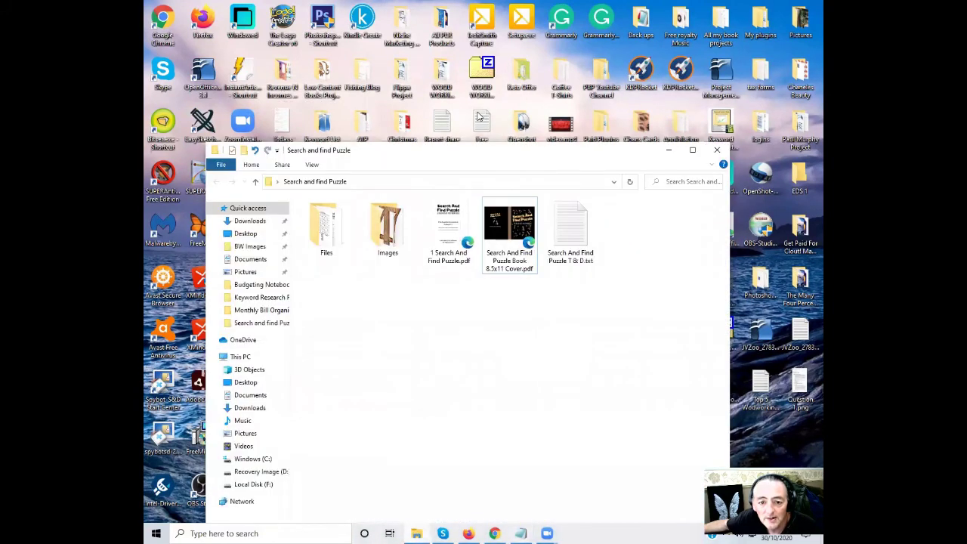
pyautogui.moveTo(459, 154); pyautogui.dragTo(461, 102)
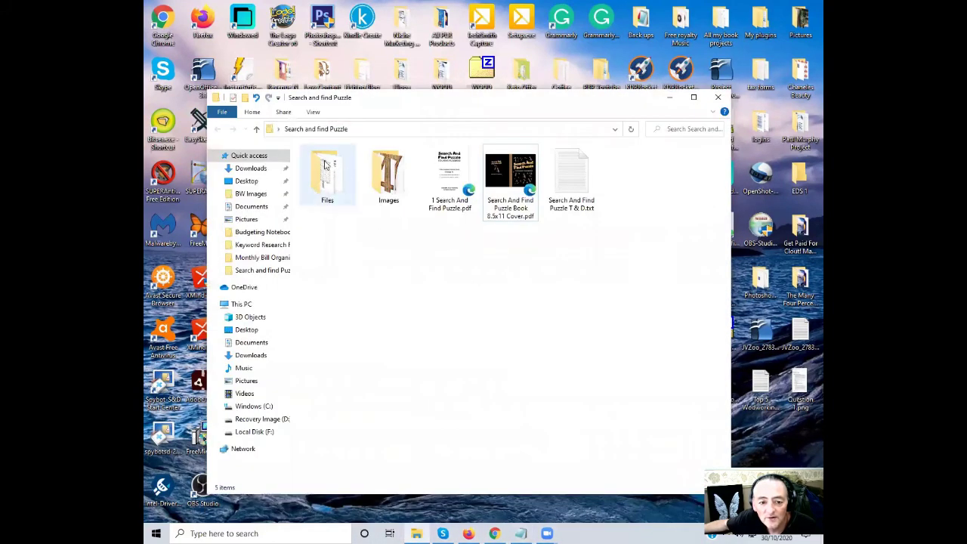
pyautogui.doubleClick(318, 181)
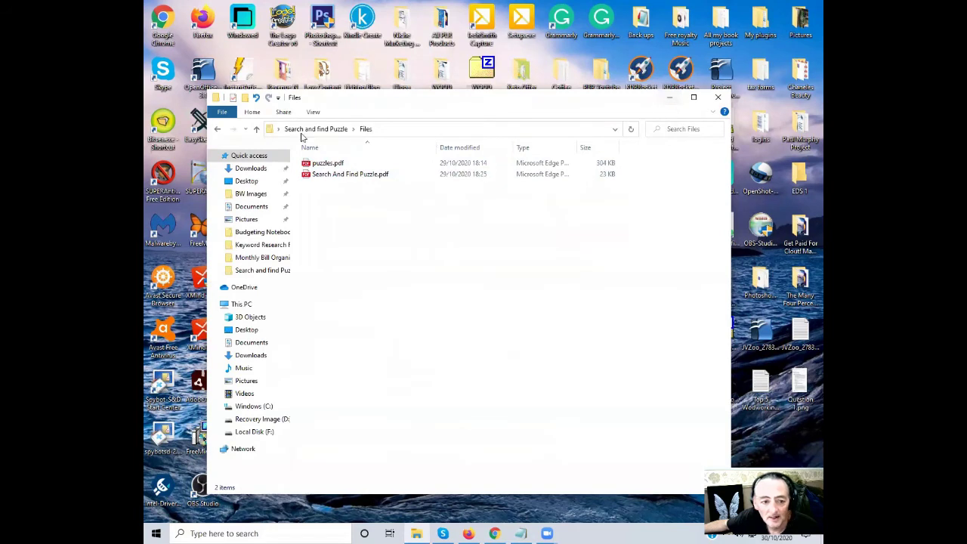
pyautogui.click(257, 130)
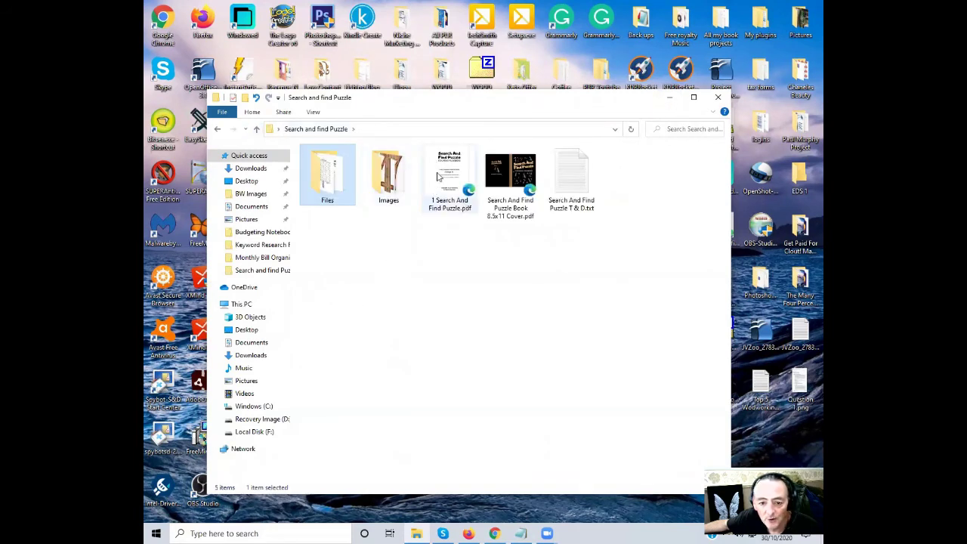
pyautogui.doubleClick(389, 178)
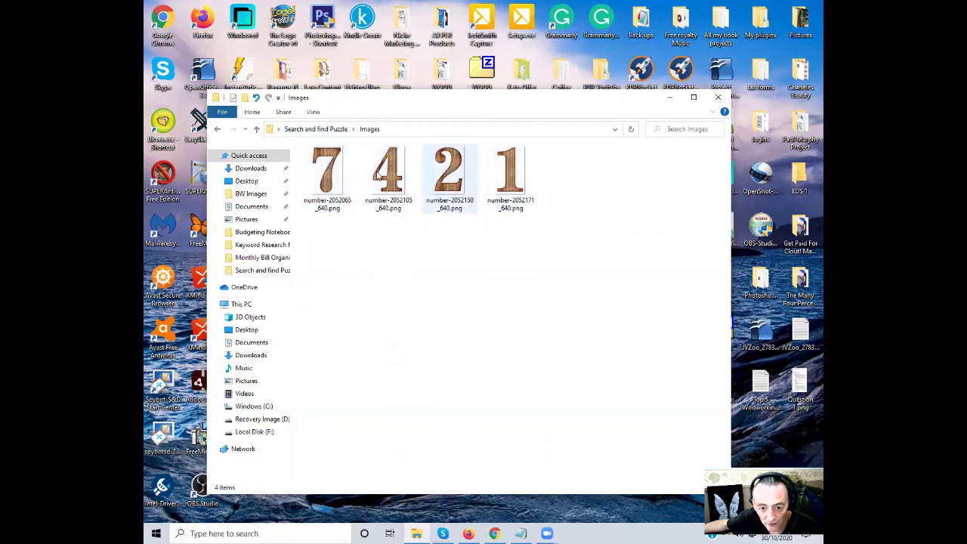
# - Go back up to the Search and find Puzzle folder, close its window and point out the folder on the desktop
pyautogui.click(257, 130)
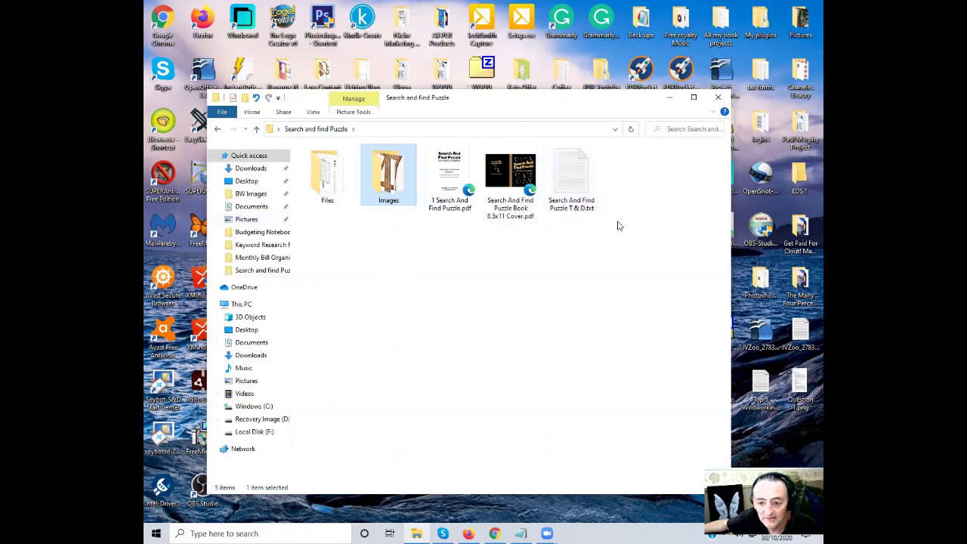
pyautogui.click(718, 97)
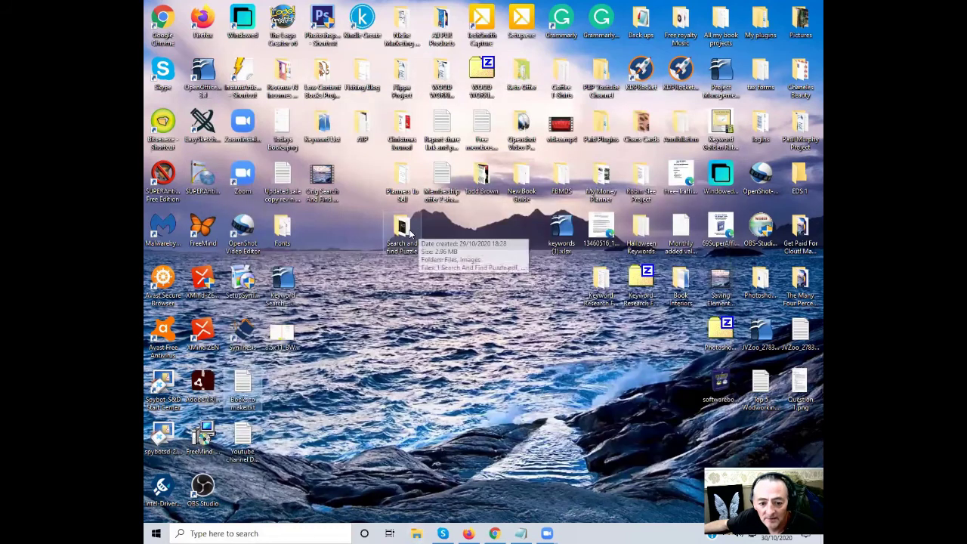
pyautogui.moveTo(401, 223); pyautogui.dragTo(398, 240)
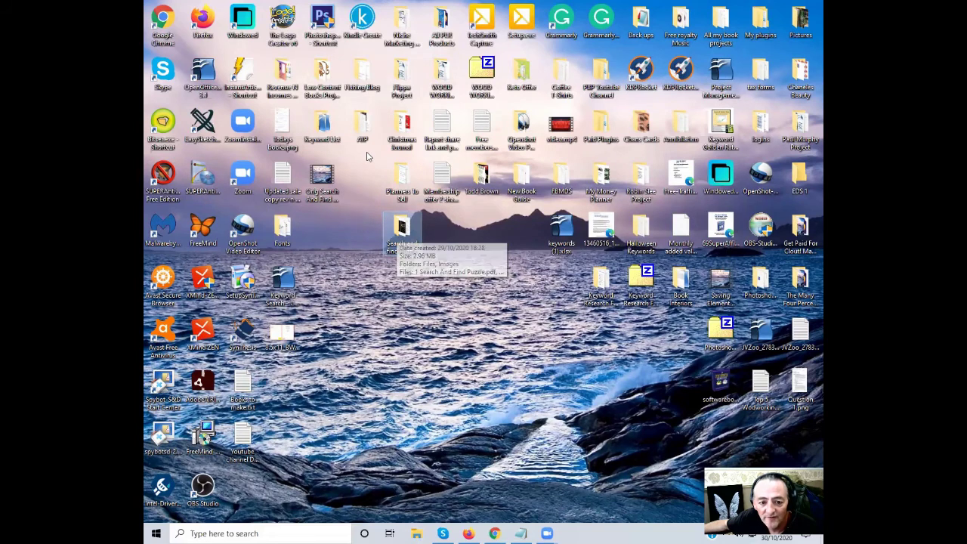
# - Open the Low Content Books Project folder from the desktop and browse its book project subfolders
pyautogui.click(313, 82)
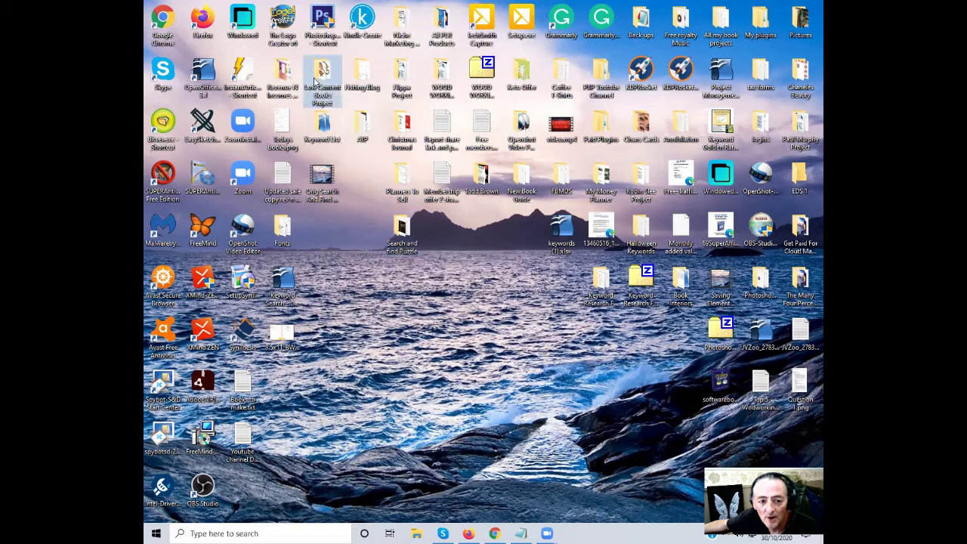
pyautogui.doubleClick(316, 82)
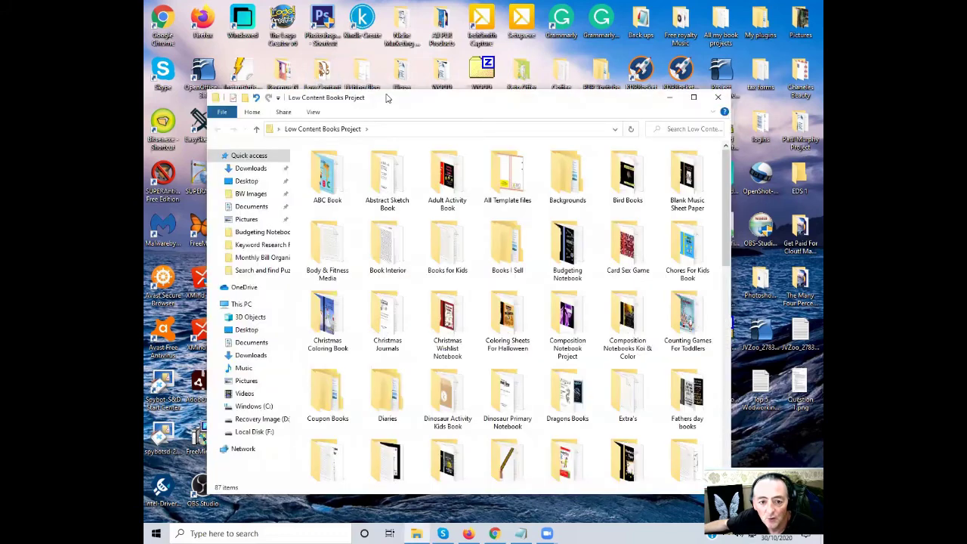
pyautogui.moveTo(389, 94); pyautogui.dragTo(383, 53)
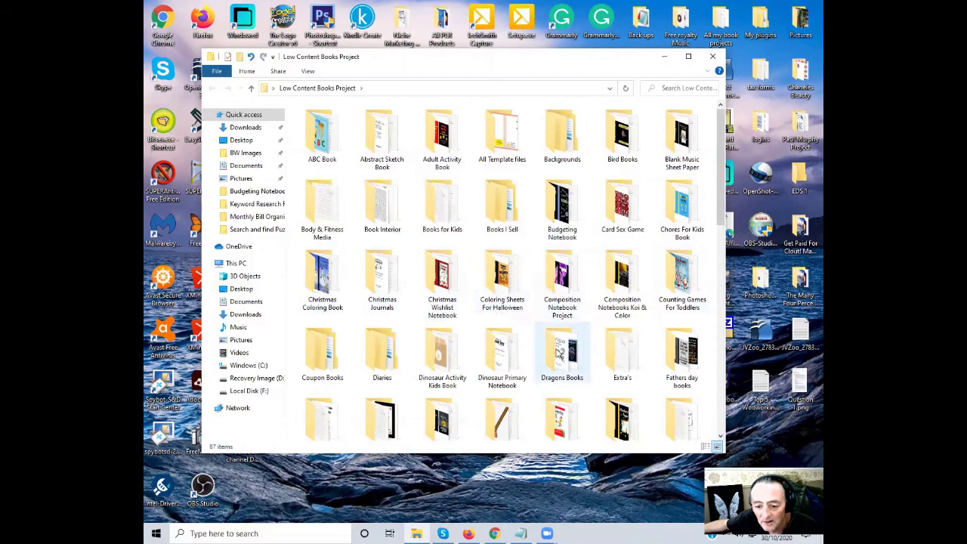
pyautogui.scroll(-10, 559, 341)
pyautogui.scroll(10, 558, 349)
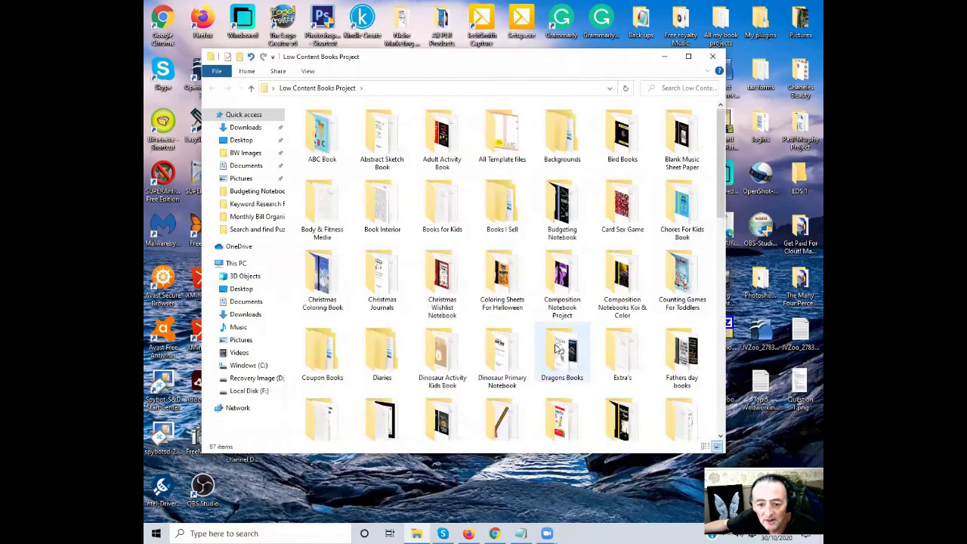
# - Look through the Books for Kids subfolder, go back up to the desktop level and close the File Explorer window
pyautogui.doubleClick(422, 216)
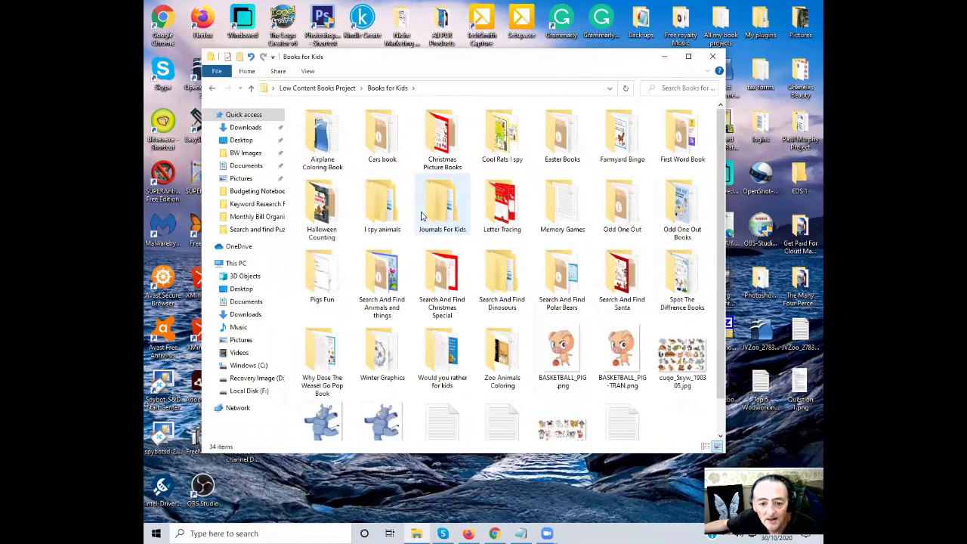
pyautogui.scroll(-1, 587, 298)
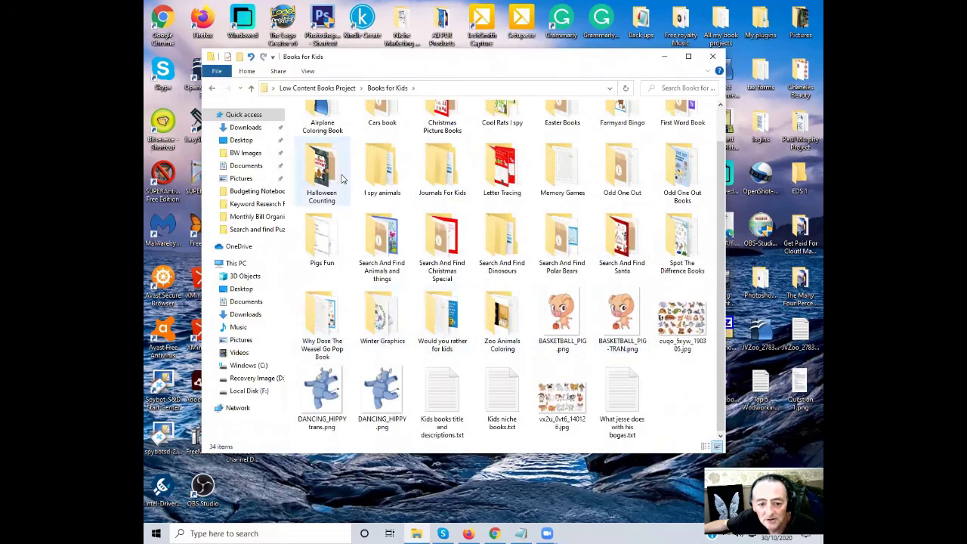
pyautogui.scroll(1, 342, 178)
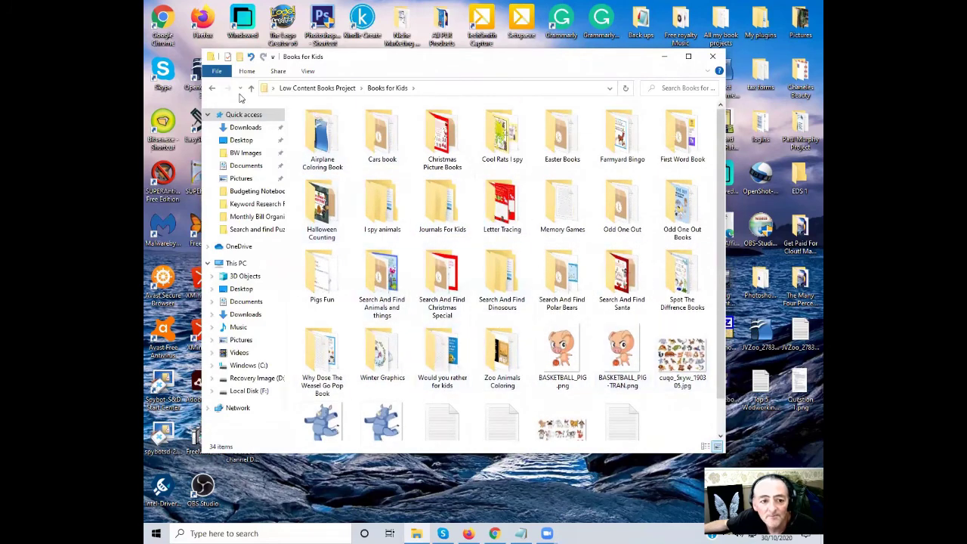
pyautogui.click(251, 89)
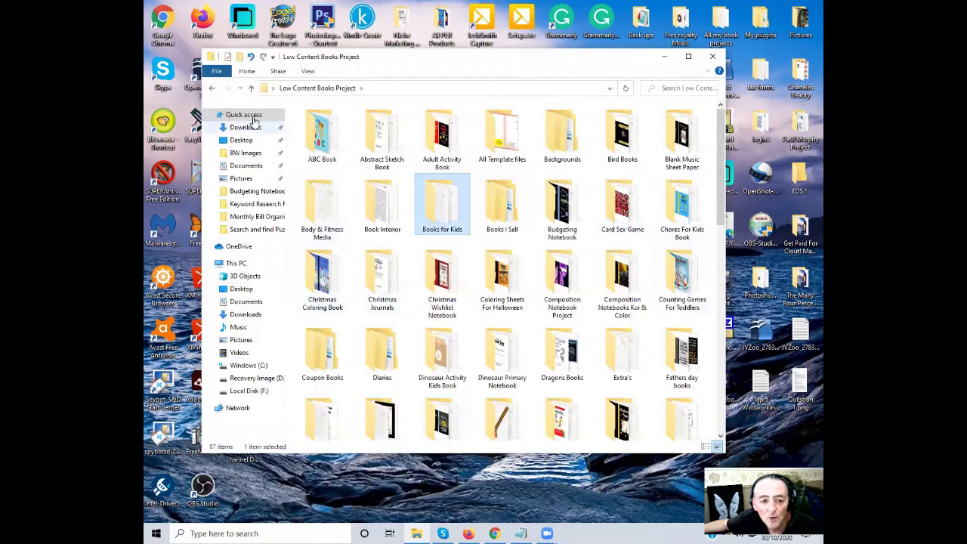
pyautogui.click(251, 89)
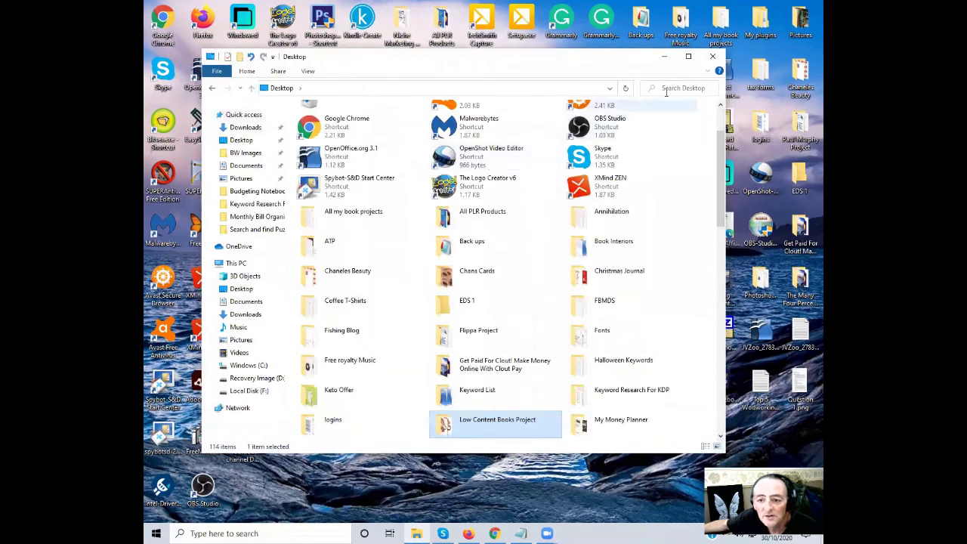
pyautogui.click(713, 57)
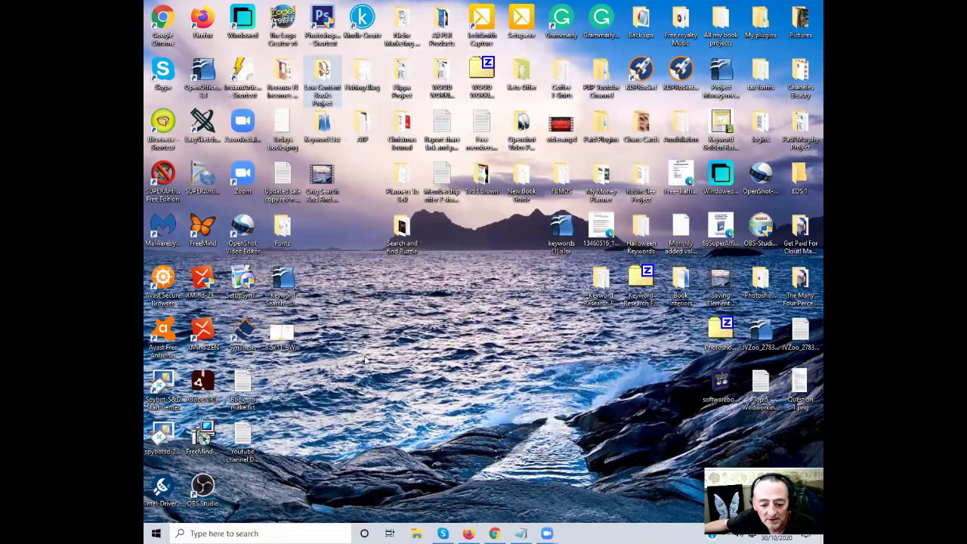
# - Switch to Firefox to check the puzzle book on the KDP bookshelf, and show the Kindlepreneur Book Description Generator page
pyautogui.click(471, 534)
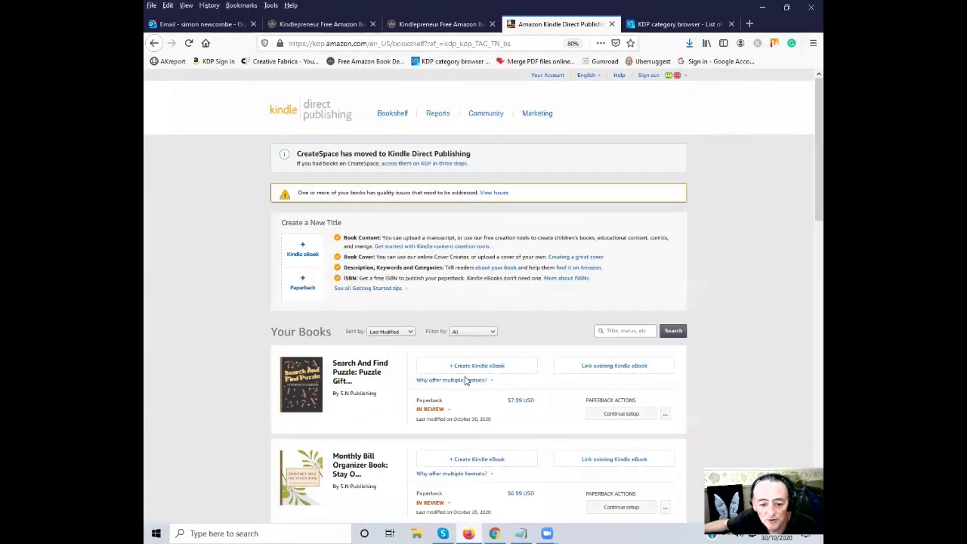
pyautogui.scroll(-3, 467, 381)
pyautogui.scroll(3, 466, 380)
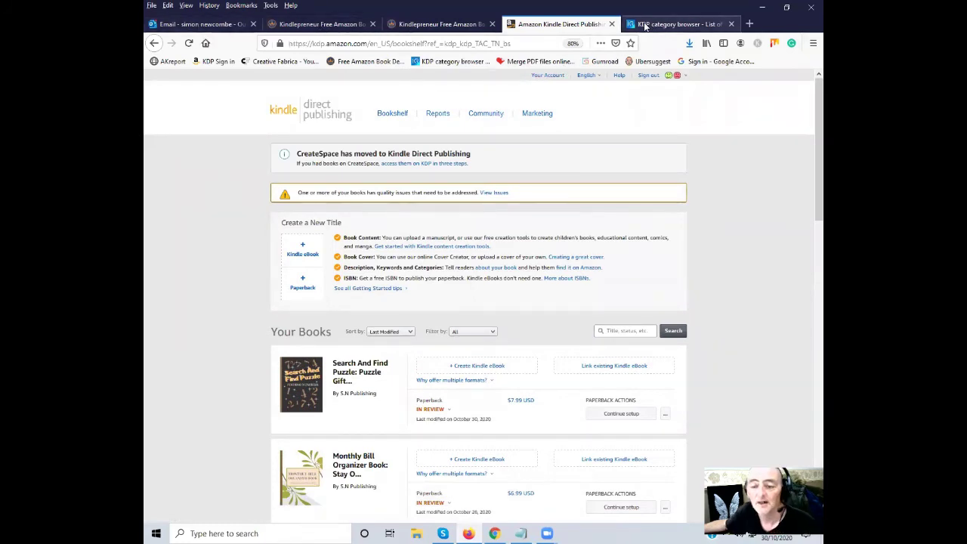
pyautogui.click(429, 27)
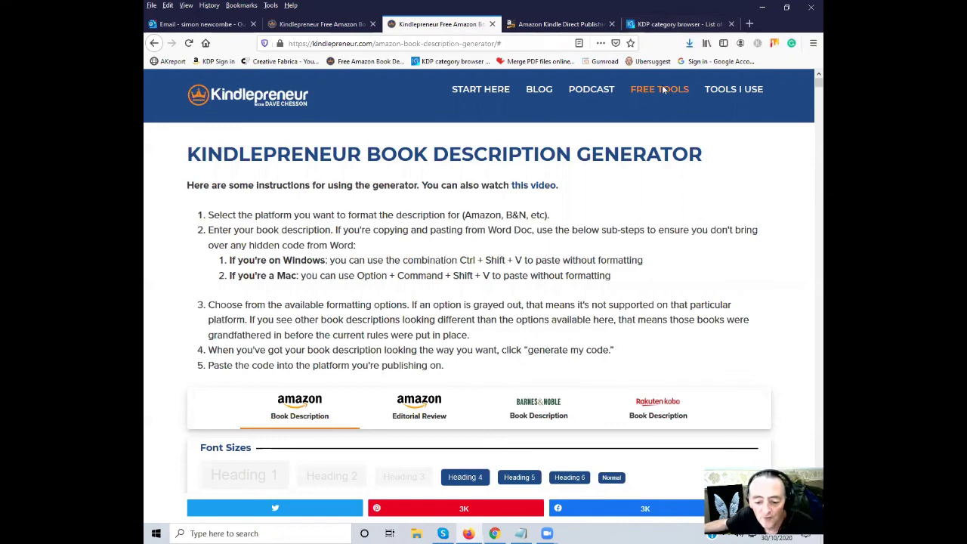
# - Switch to the Books to make.txt notes in Notepad, highlight the Publisher Rocket keyword table and clear the selection
pyautogui.click(520, 534)
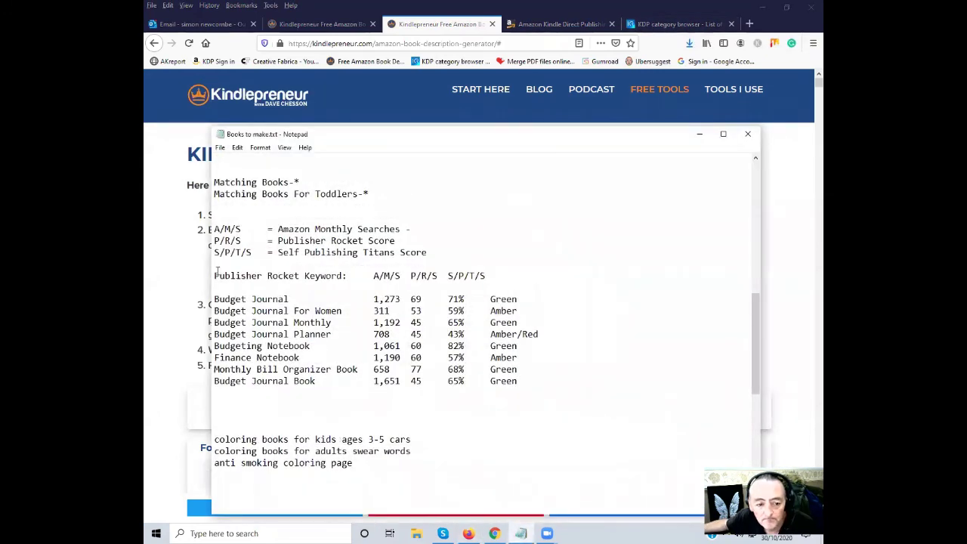
pyautogui.moveTo(217, 272); pyautogui.dragTo(542, 389)
pyautogui.click(542, 391)
pyautogui.scroll(1, 307, 278)
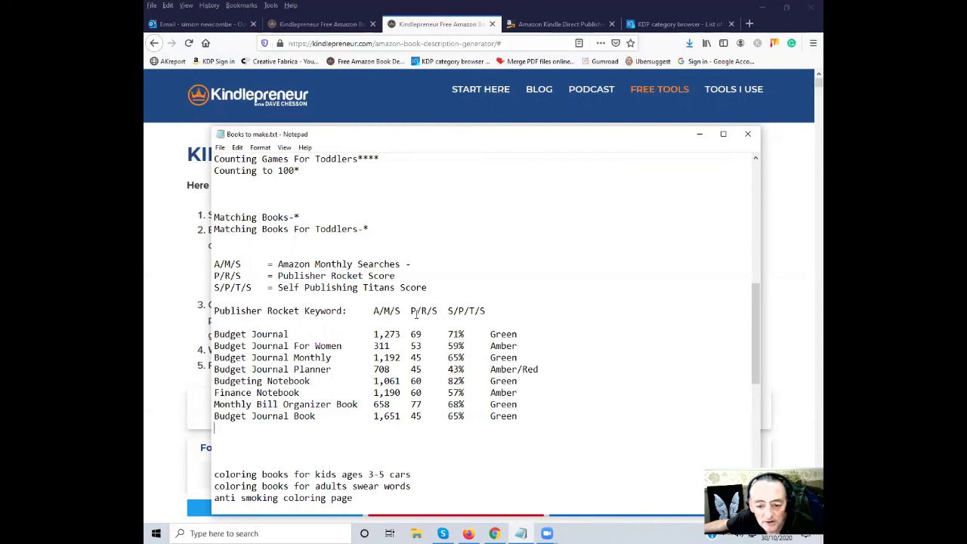
pyautogui.scroll(-1, 476, 272)
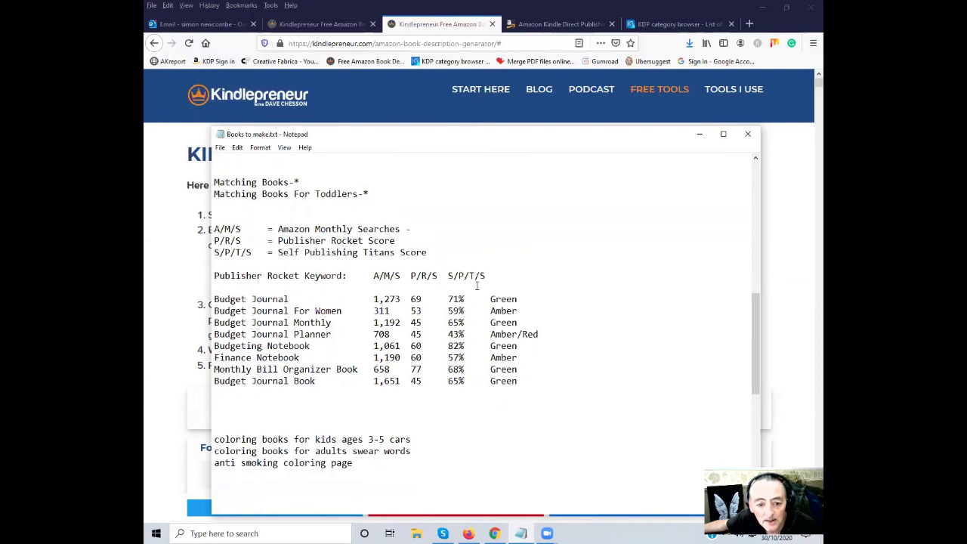
pyautogui.moveTo(477, 134); pyautogui.dragTo(480, 91)
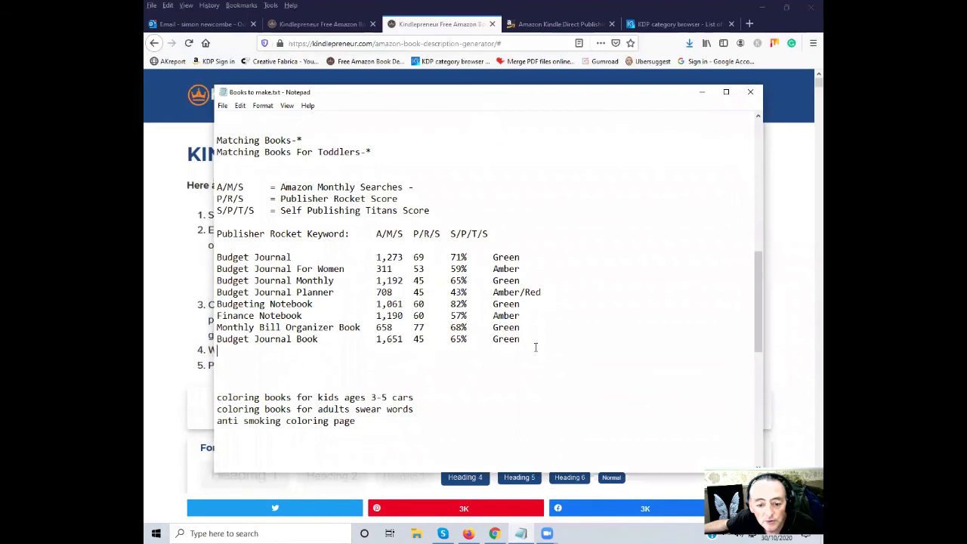
# - Review the budget journal keyword list and highlight the Publisher Rocket Keyword heading
pyautogui.scroll(2, 415, 339)
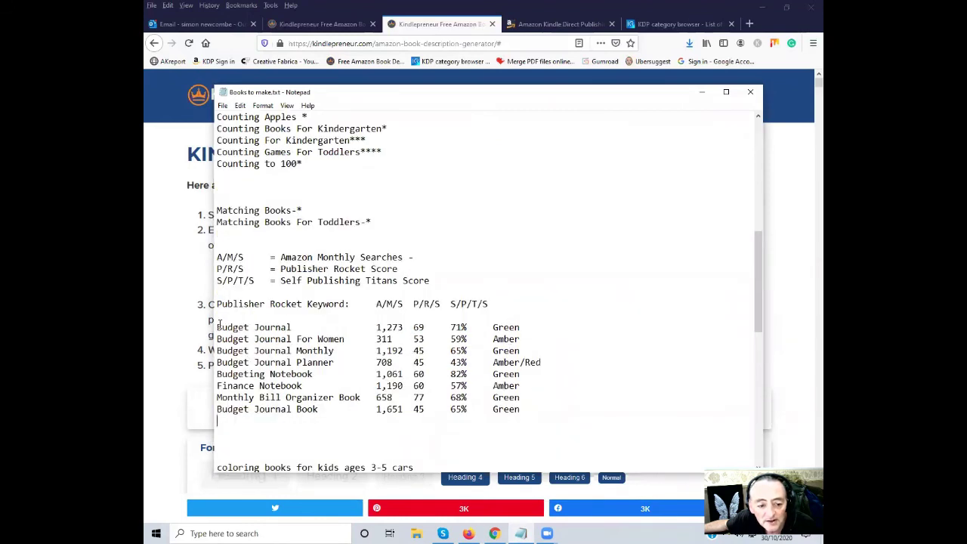
pyautogui.scroll(-1, 544, 418)
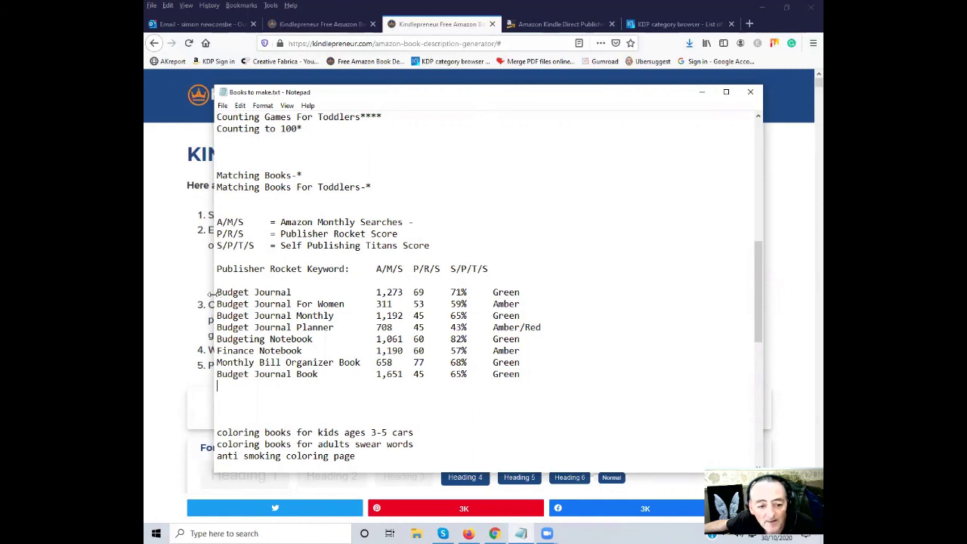
pyautogui.scroll(-1, 285, 358)
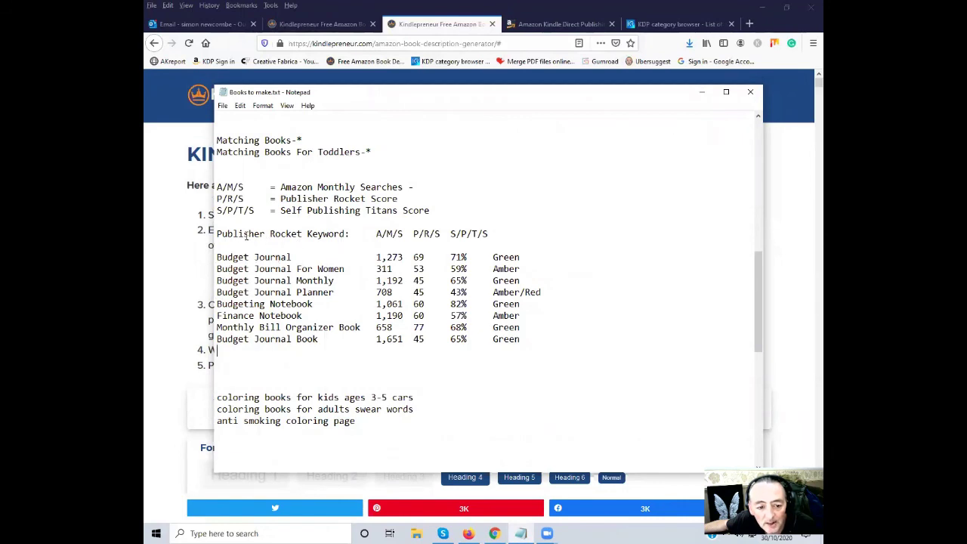
pyautogui.moveTo(218, 234); pyautogui.dragTo(352, 234)
pyautogui.click(350, 234)
pyautogui.moveTo(217, 233); pyautogui.dragTo(351, 234)
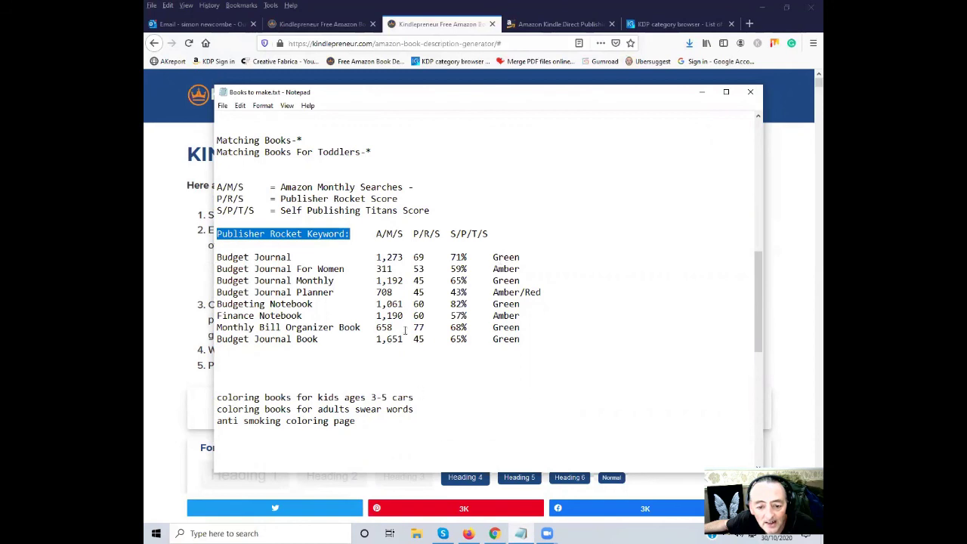
# - Highlight the figures under A/M/S, P/R/S and S/P/T/S in the keyword table, and clear the selection
pyautogui.moveTo(378, 258); pyautogui.dragTo(414, 257)
pyautogui.doubleClick(420, 340)
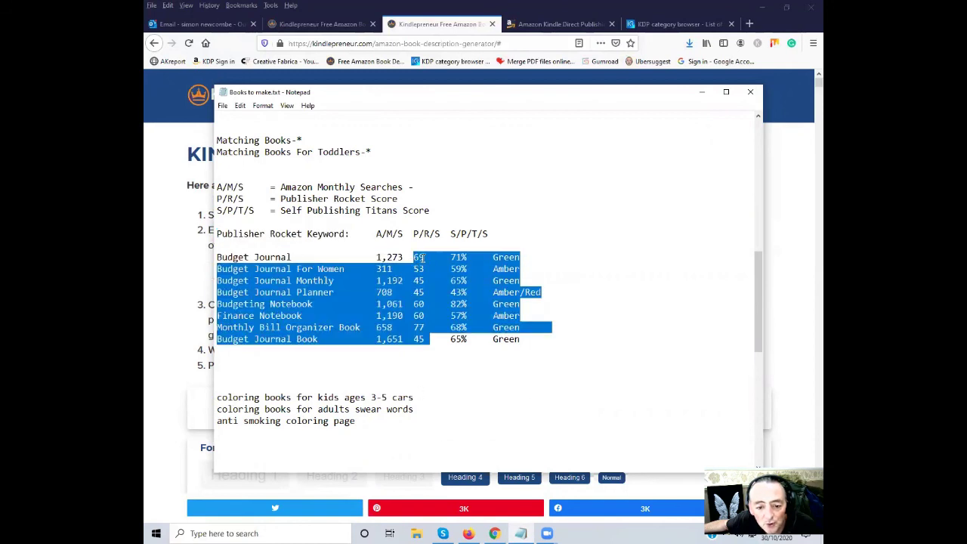
pyautogui.click(414, 258)
pyautogui.moveTo(451, 257); pyautogui.dragTo(462, 282)
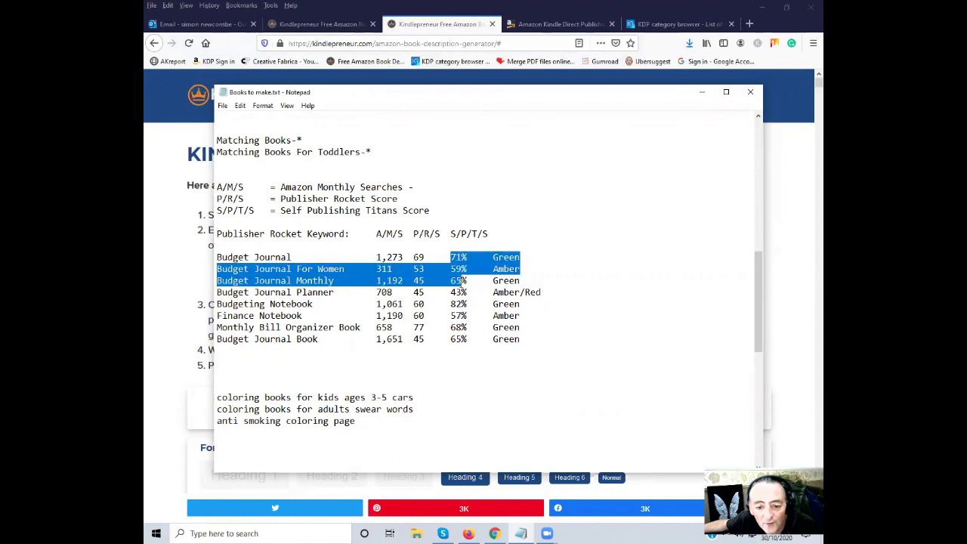
pyautogui.click(467, 341)
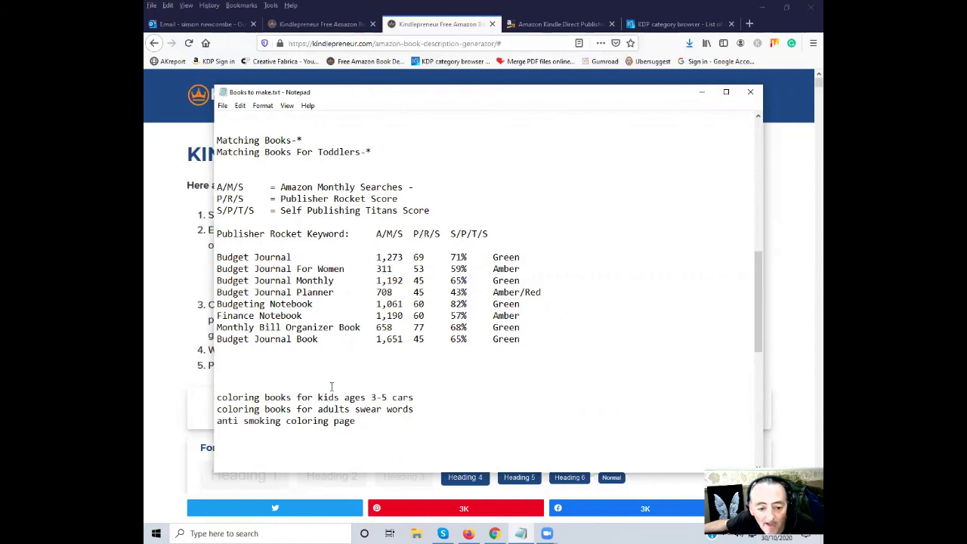
# - Review the coloring book ideas below the keyword table and move the notes window lower over the browser page
pyautogui.scroll(-4, 409, 393)
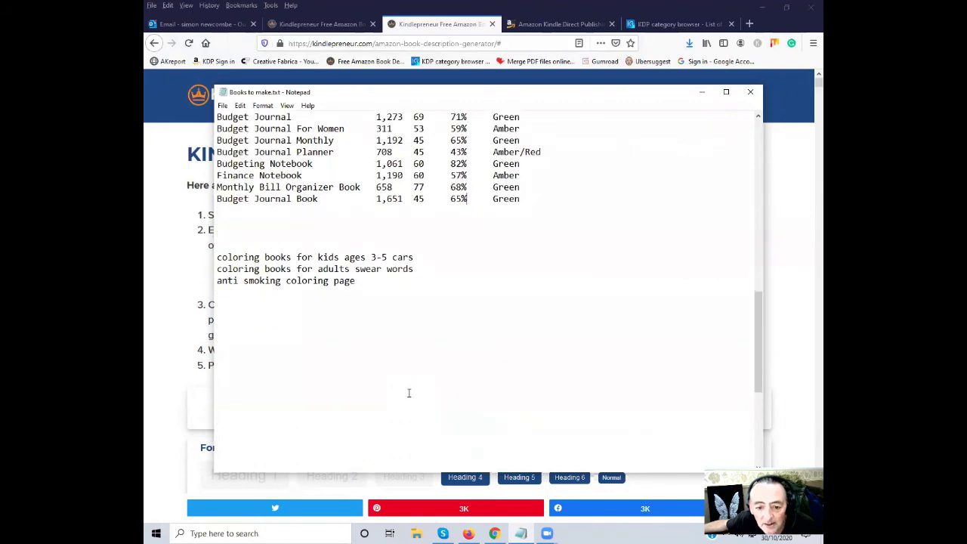
pyautogui.scroll(6, 409, 393)
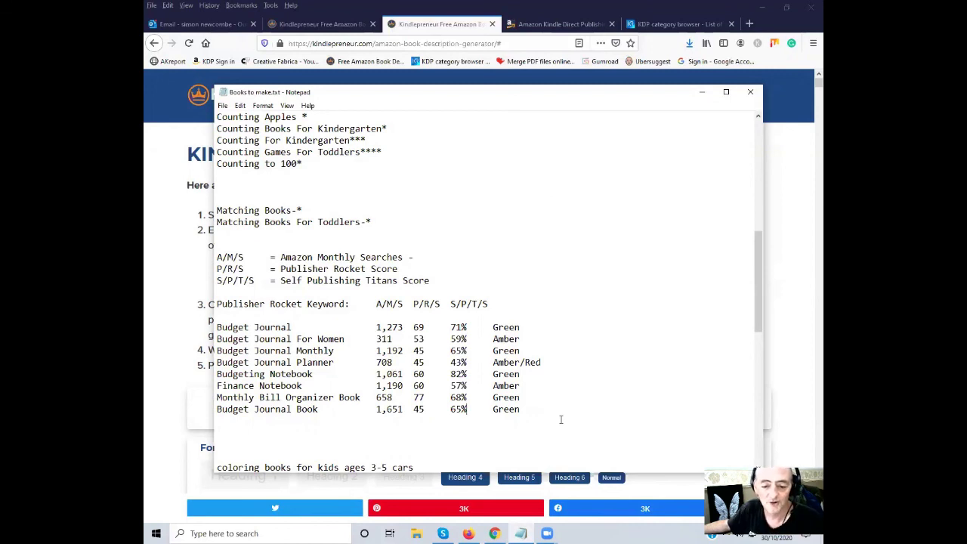
pyautogui.scroll(-3, 561, 420)
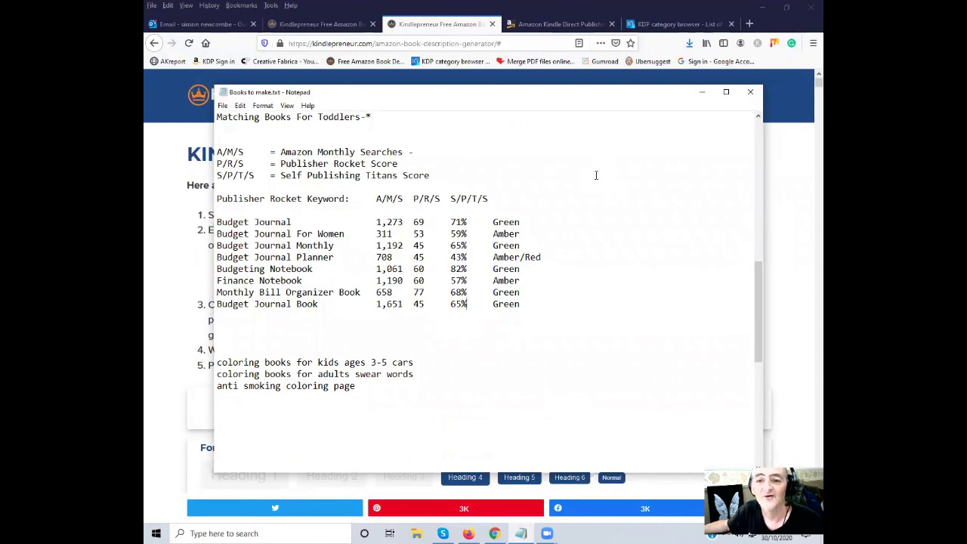
pyautogui.moveTo(582, 101); pyautogui.dragTo(575, 148)
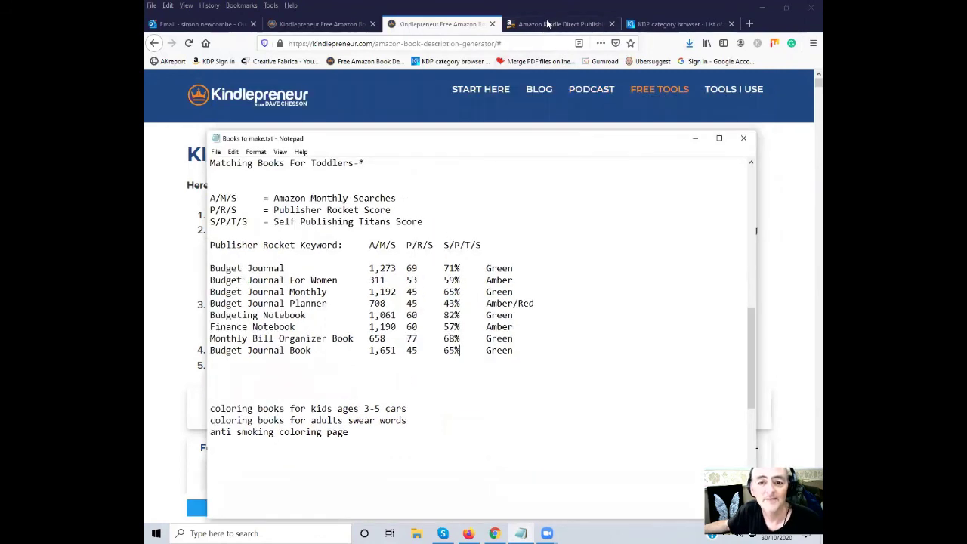